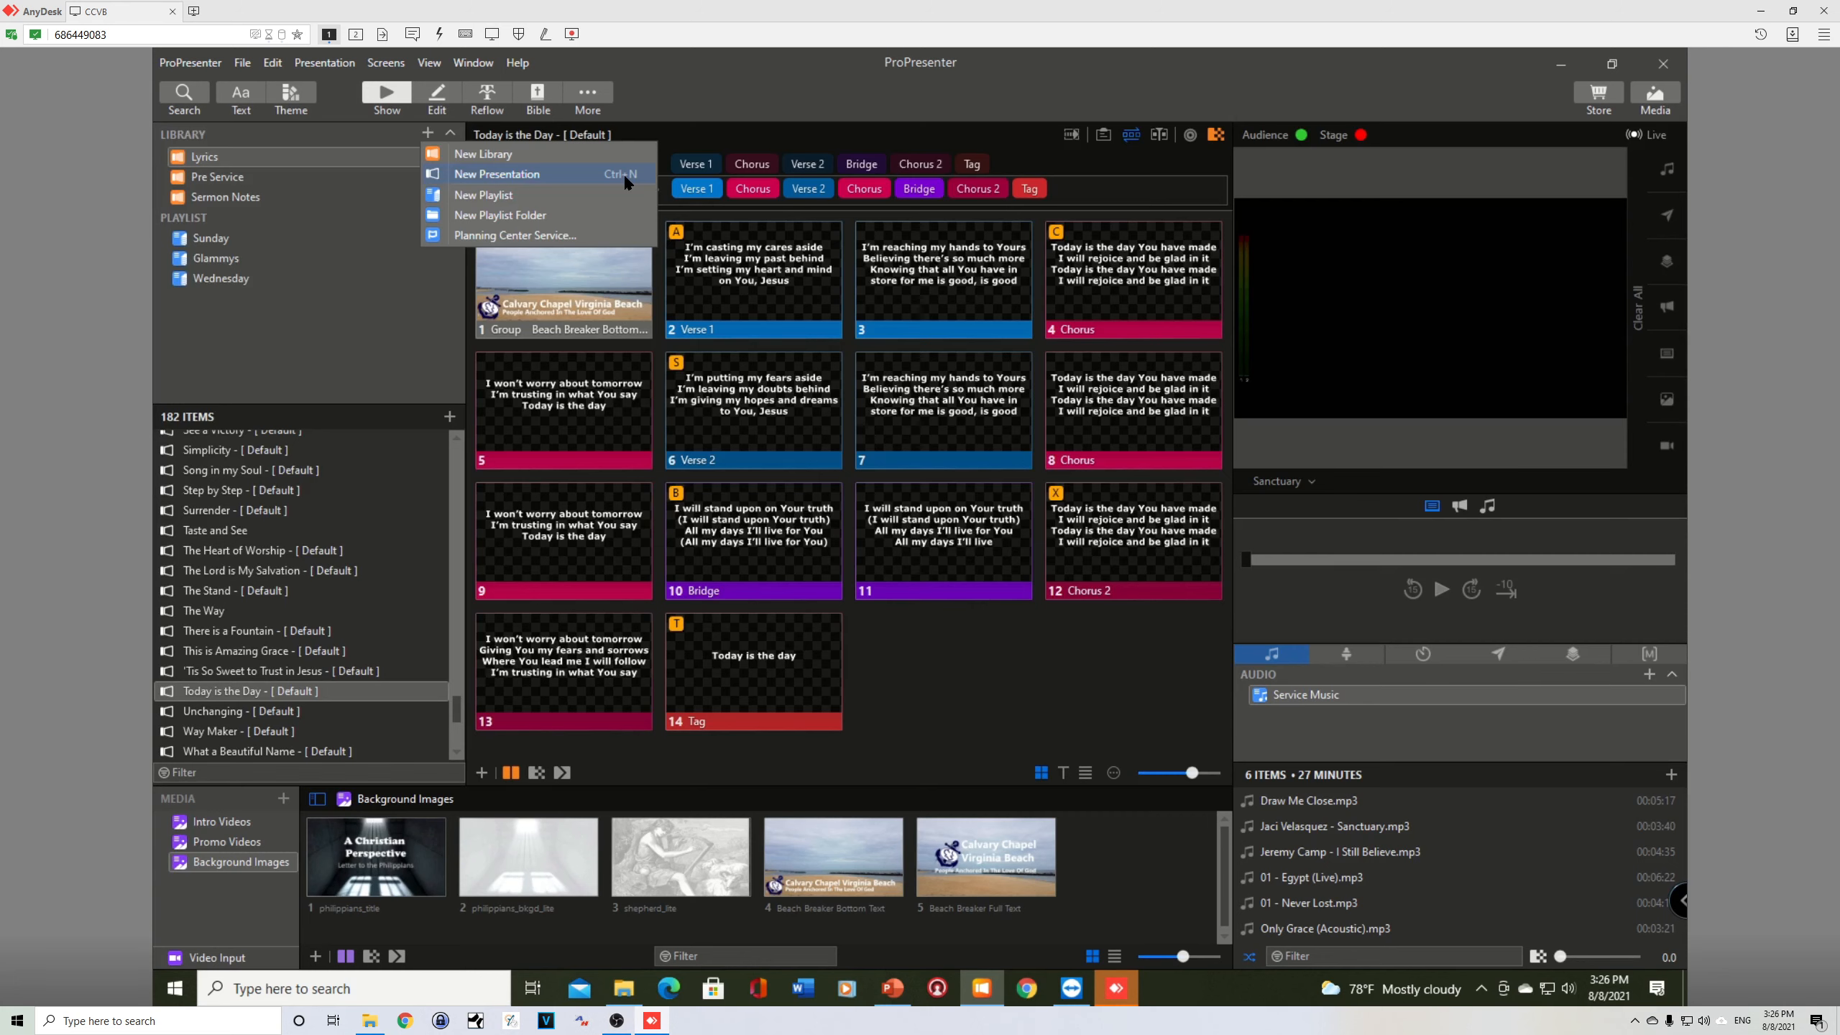
Step: Create a new presentation named Tremble with the CCVB Lyrics theme in the Lyrics library
left_click(624, 172)
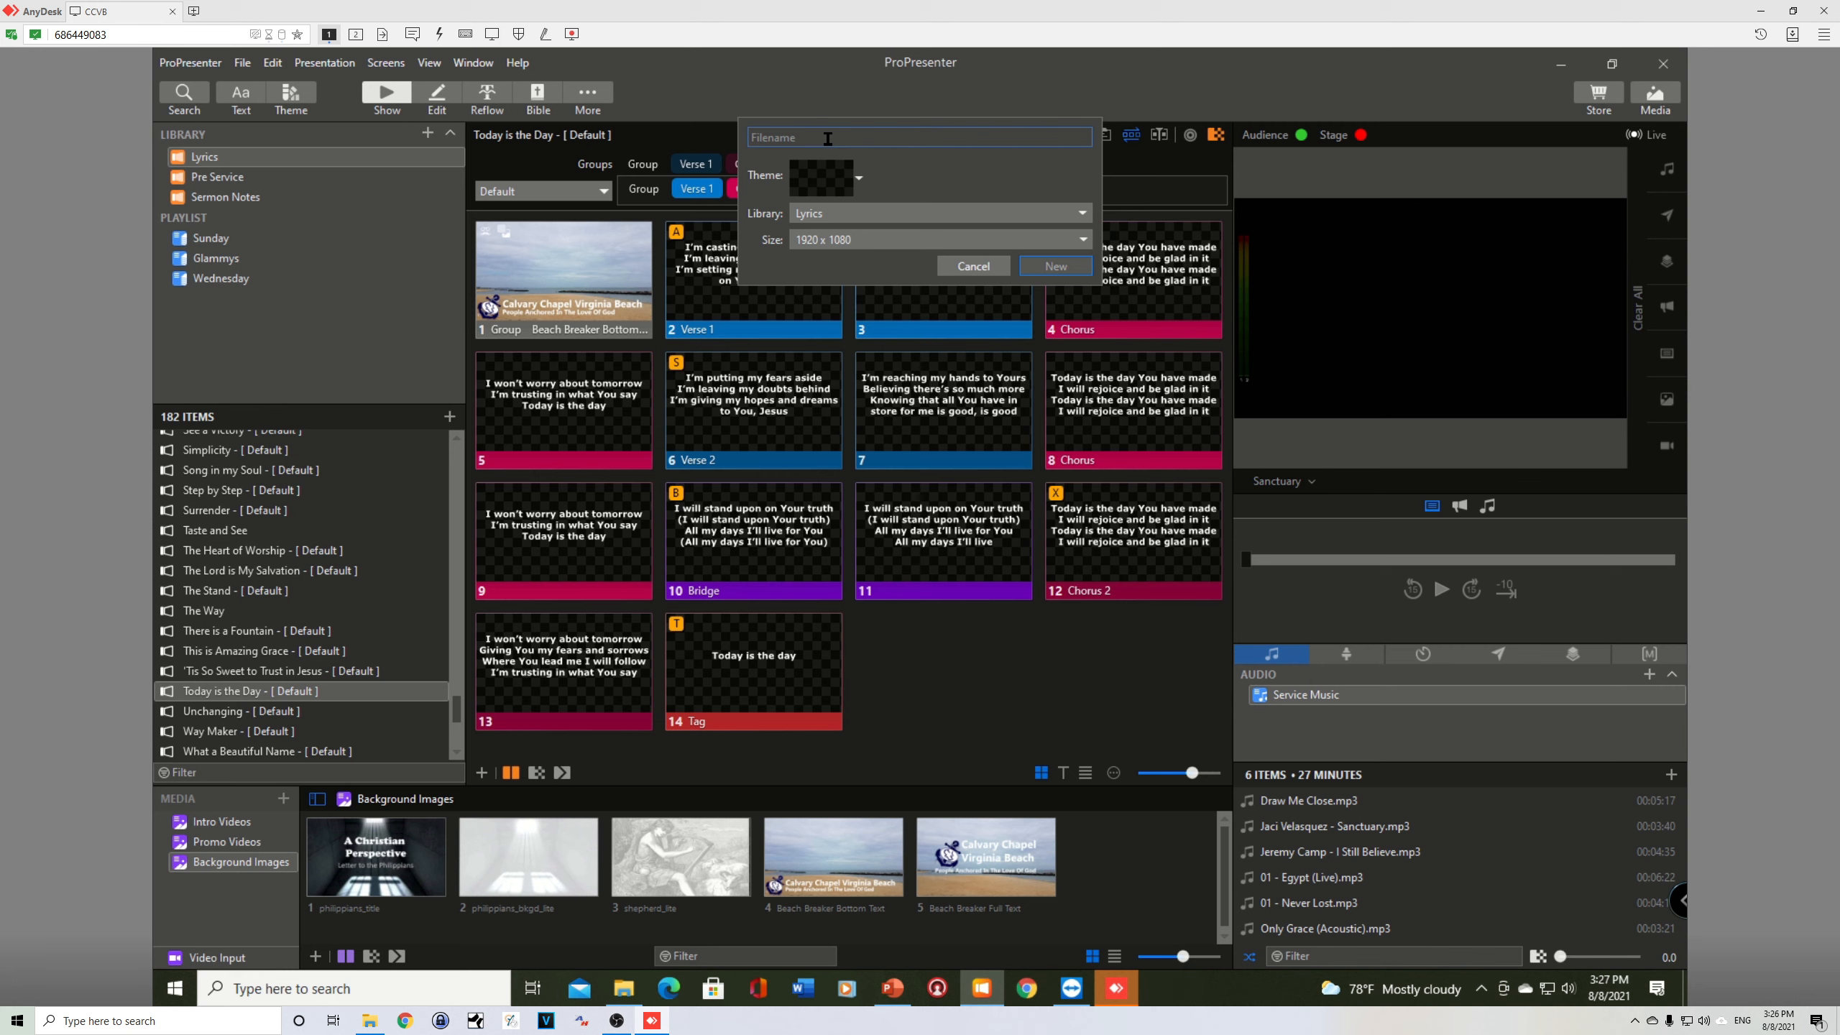
type("Tremble")
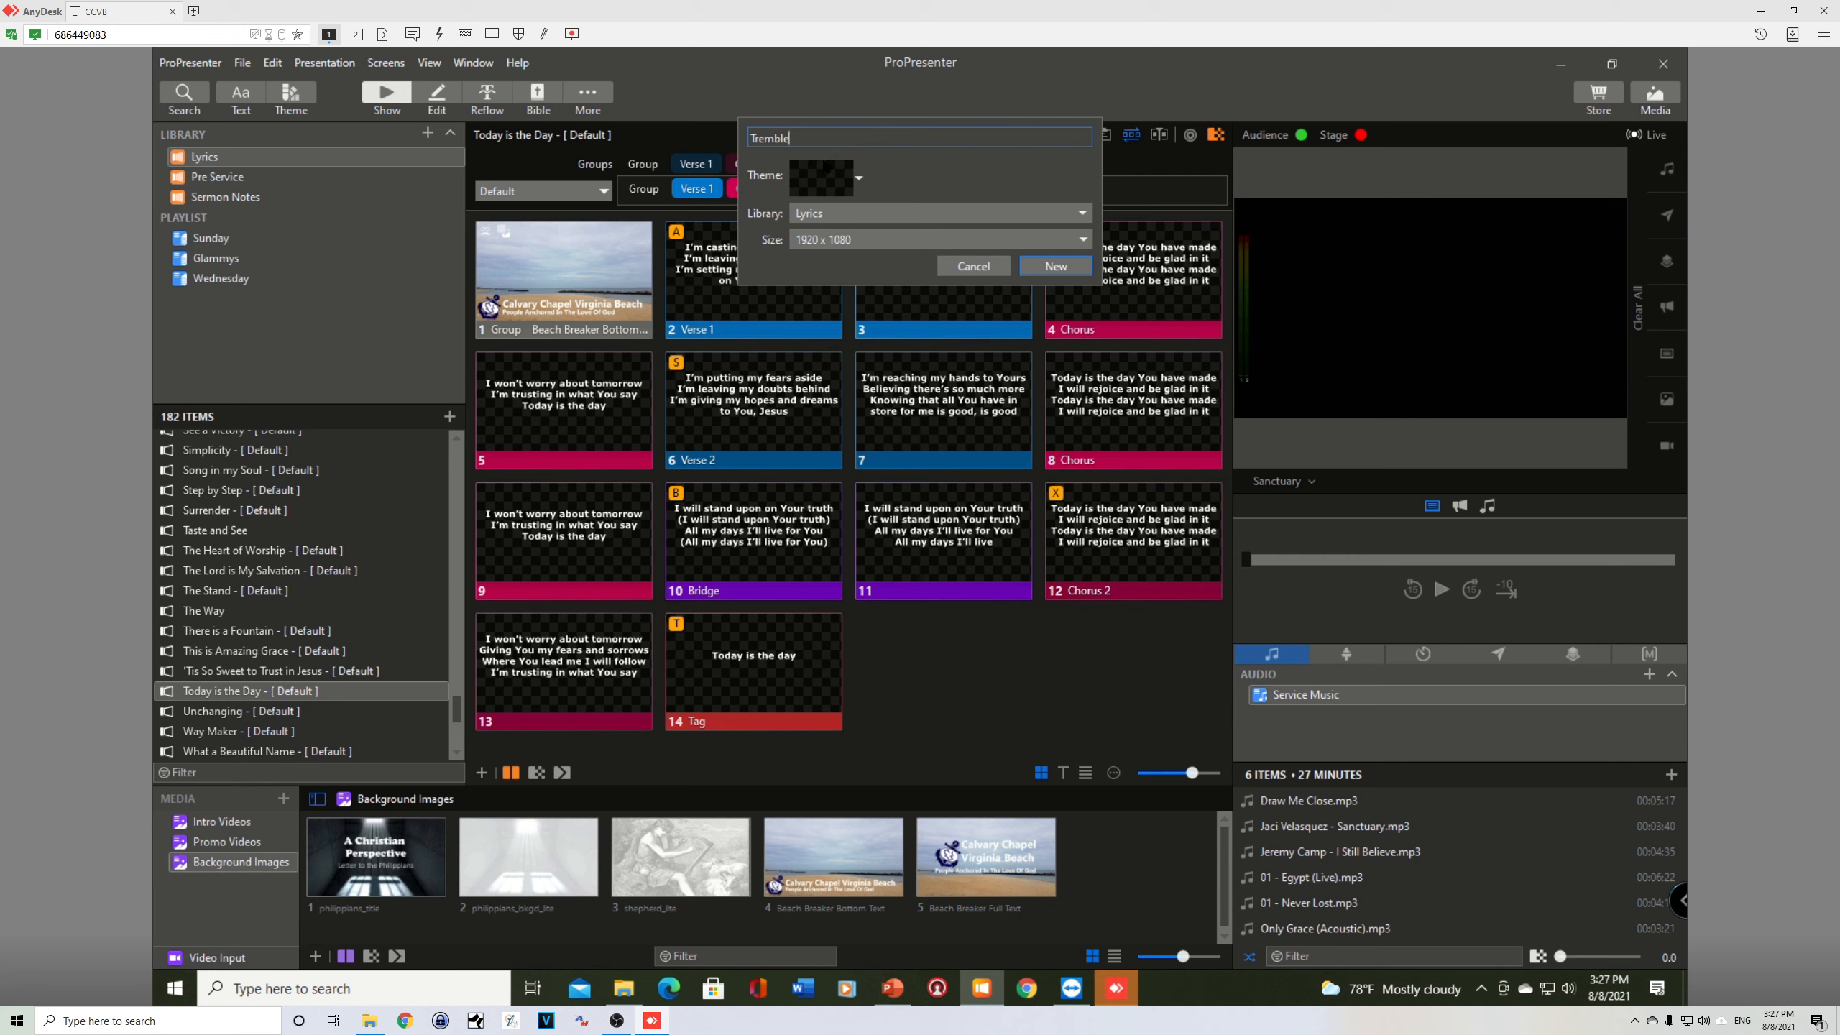
left_click(815, 180)
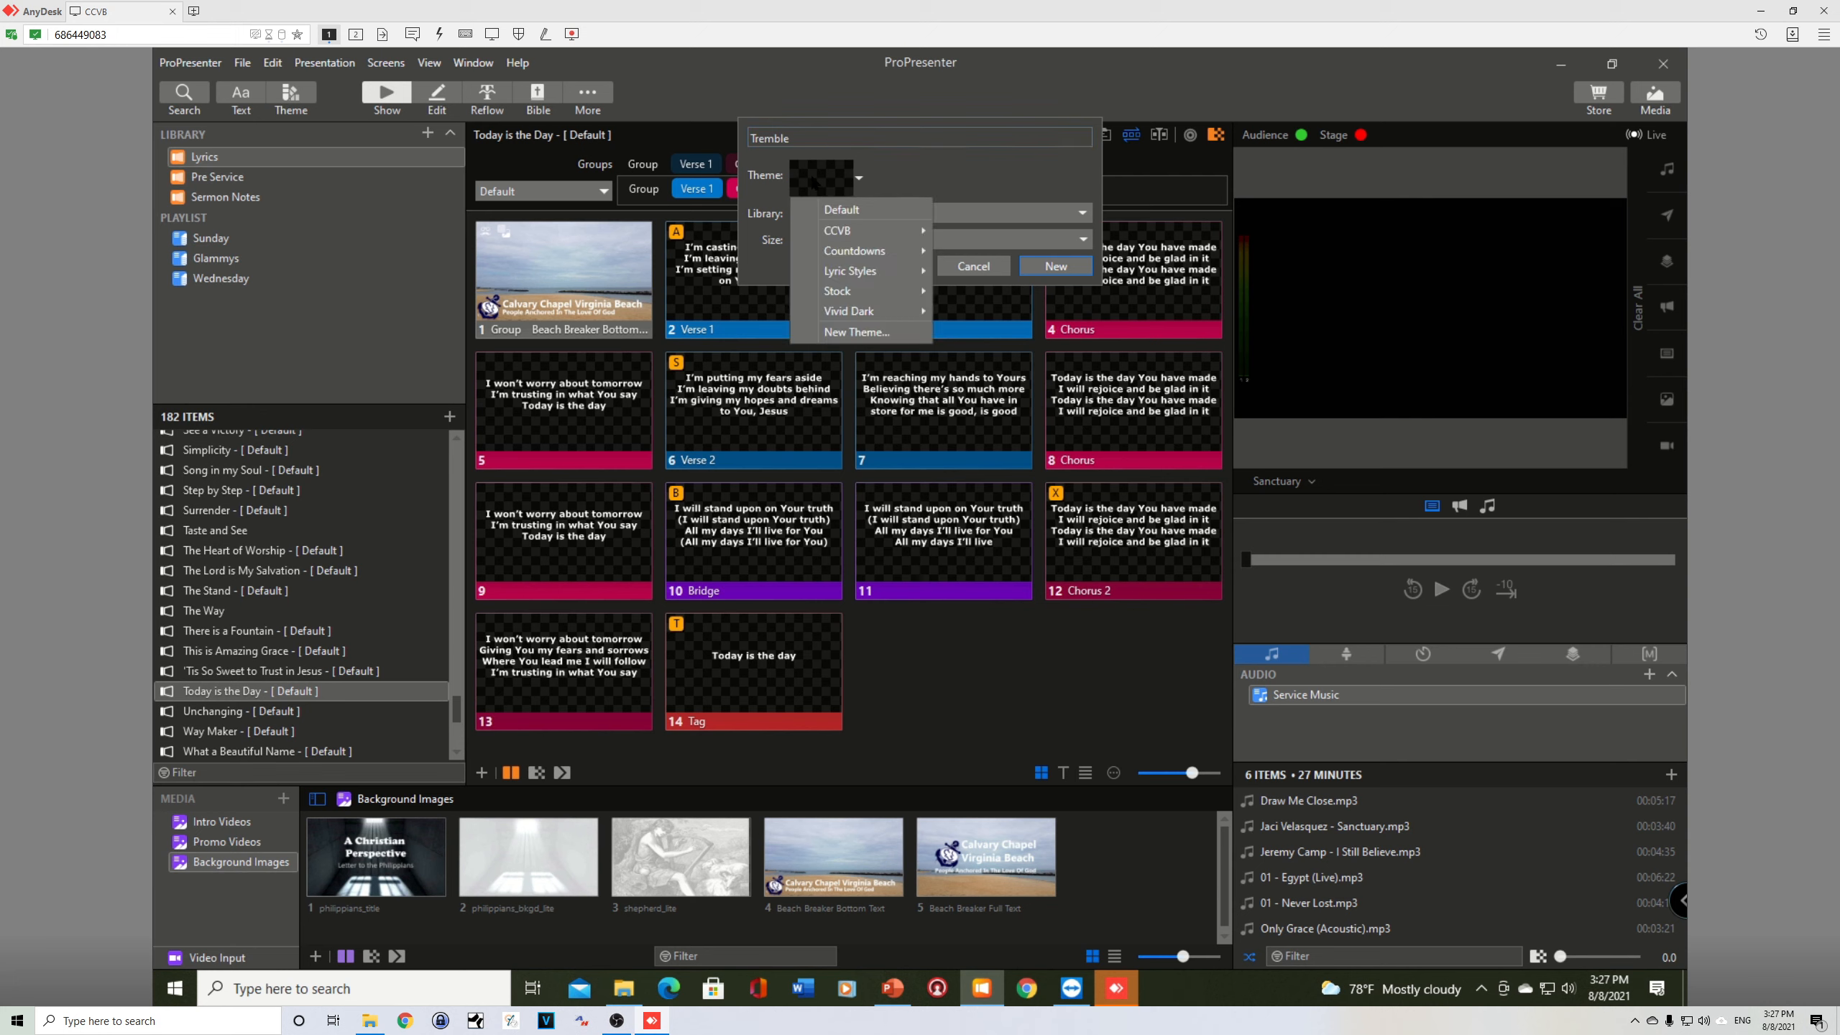
mouse_move(844, 236)
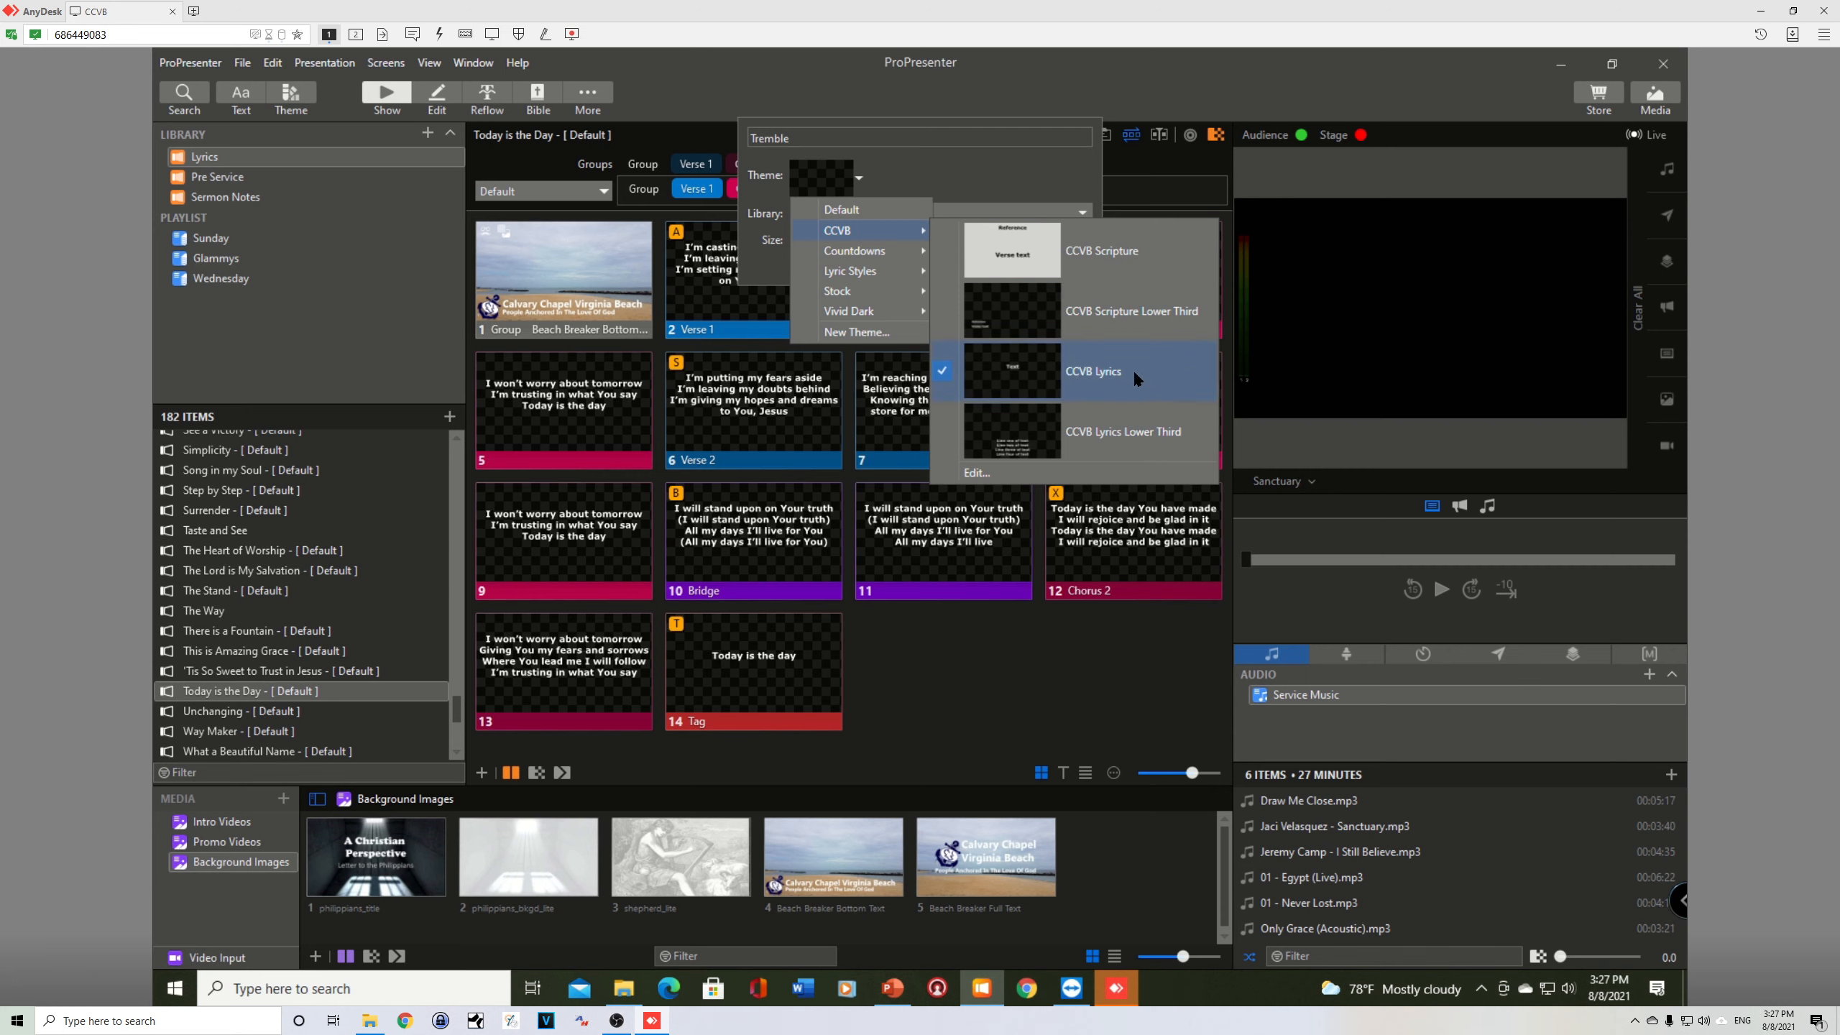
left_click(1013, 369)
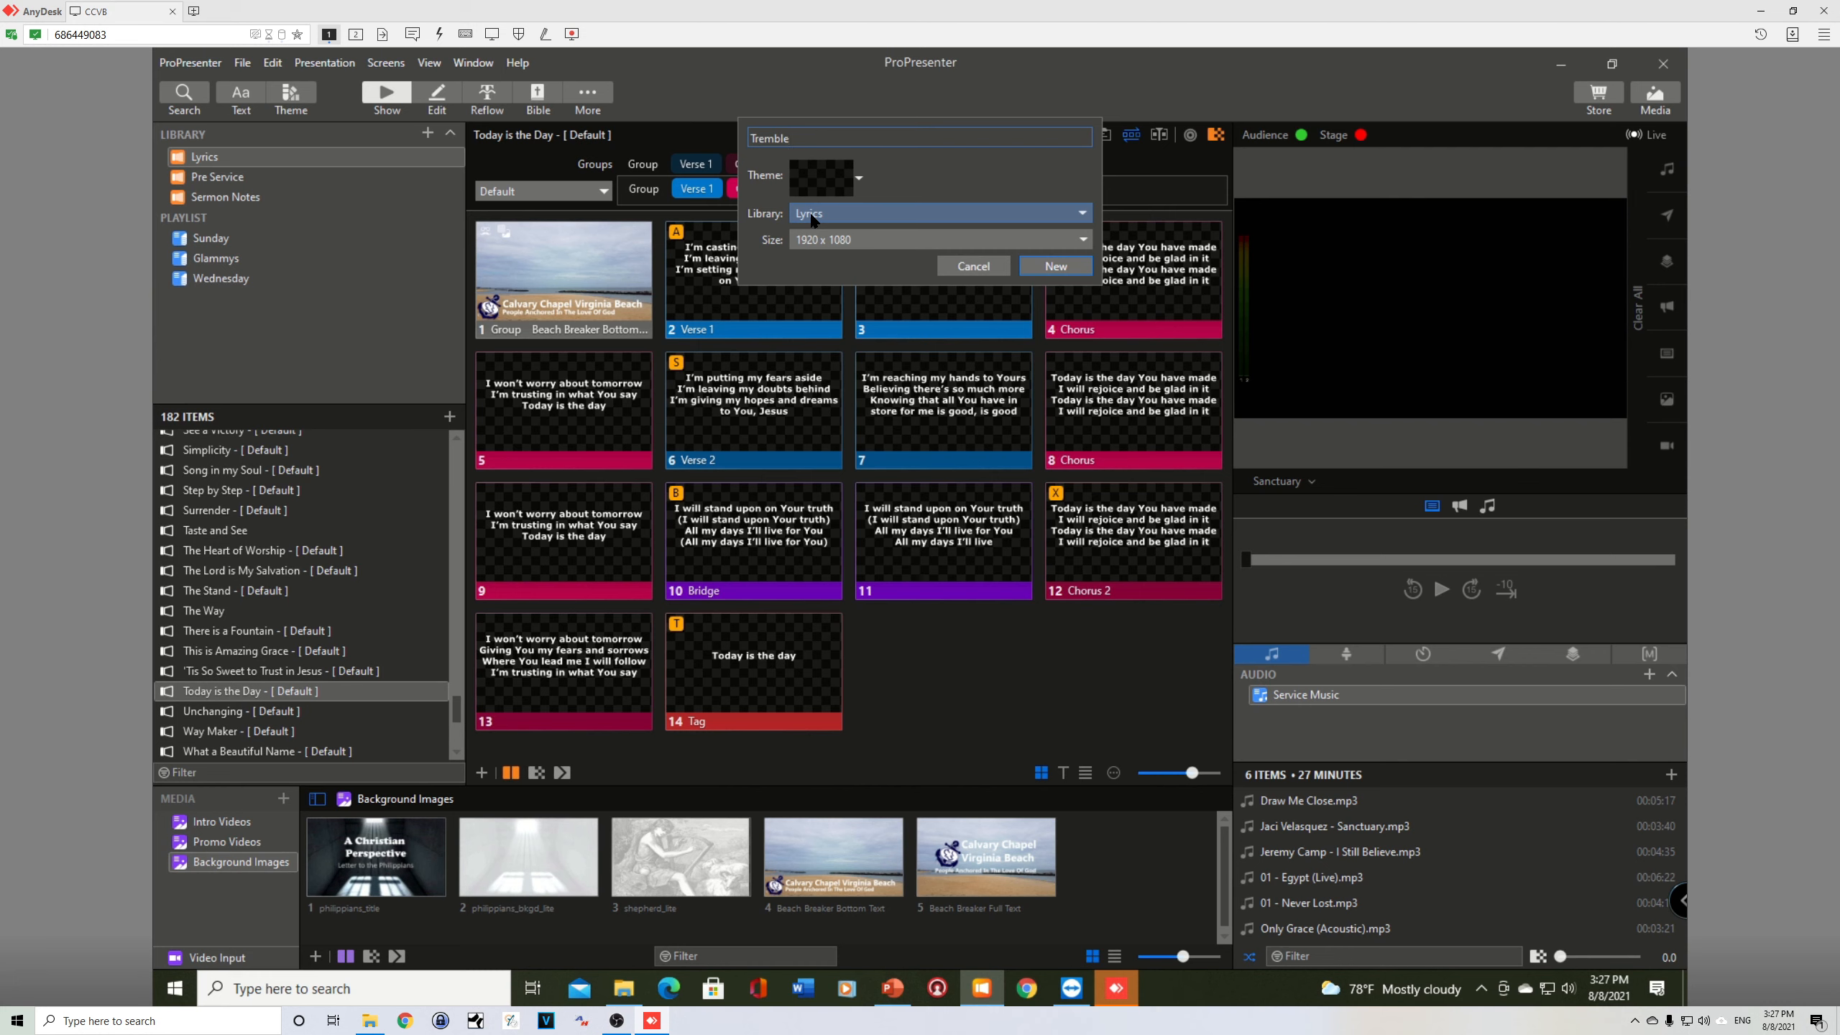
left_click(842, 214)
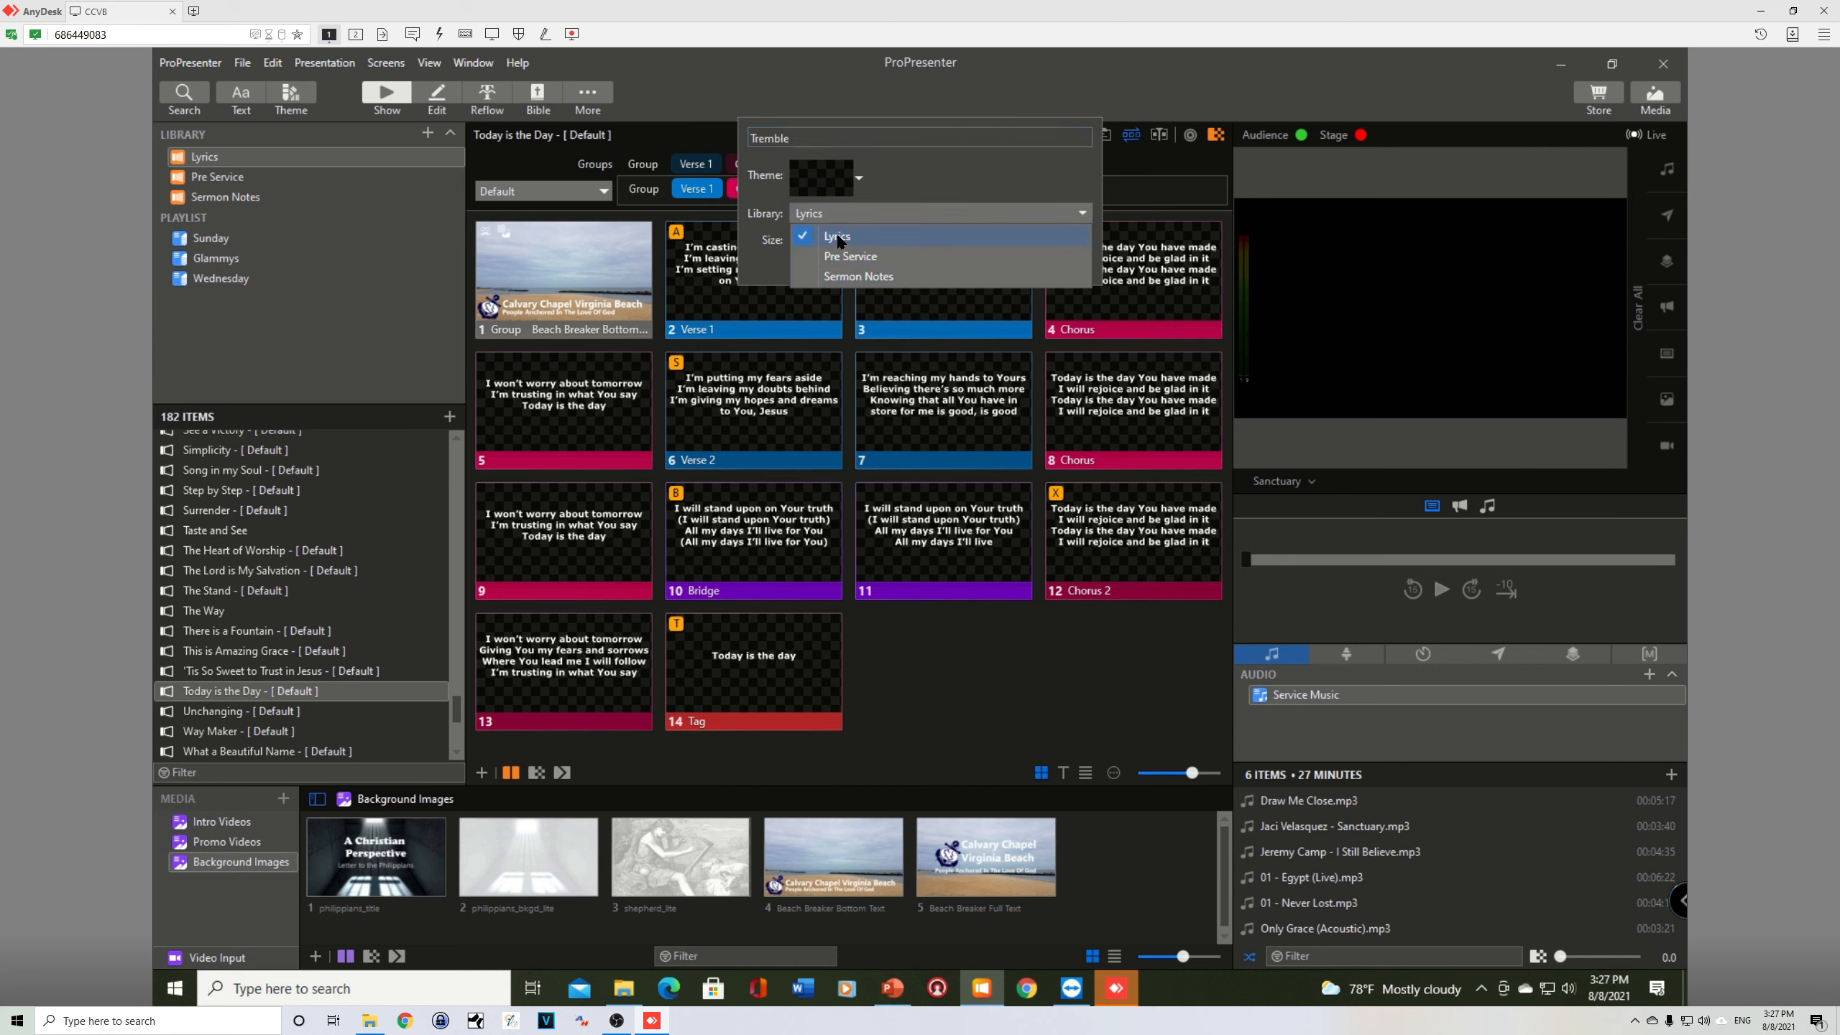
left_click(838, 231)
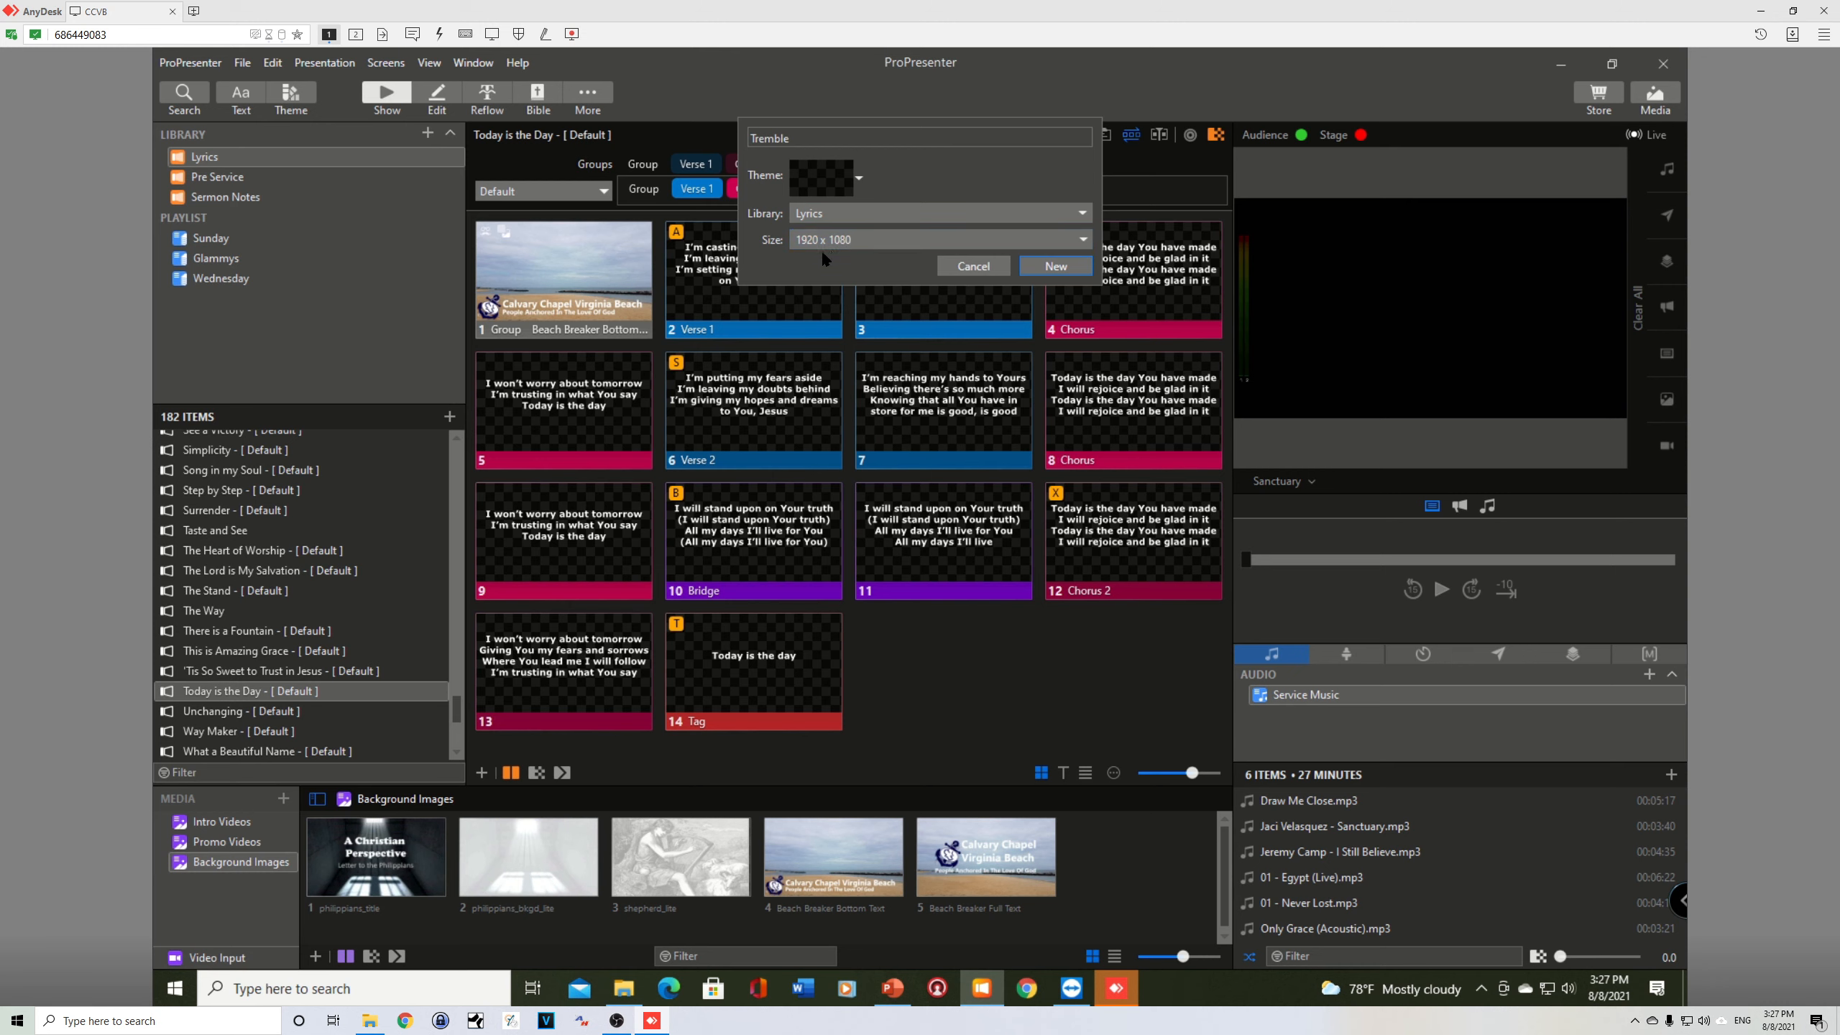
left_click(1054, 266)
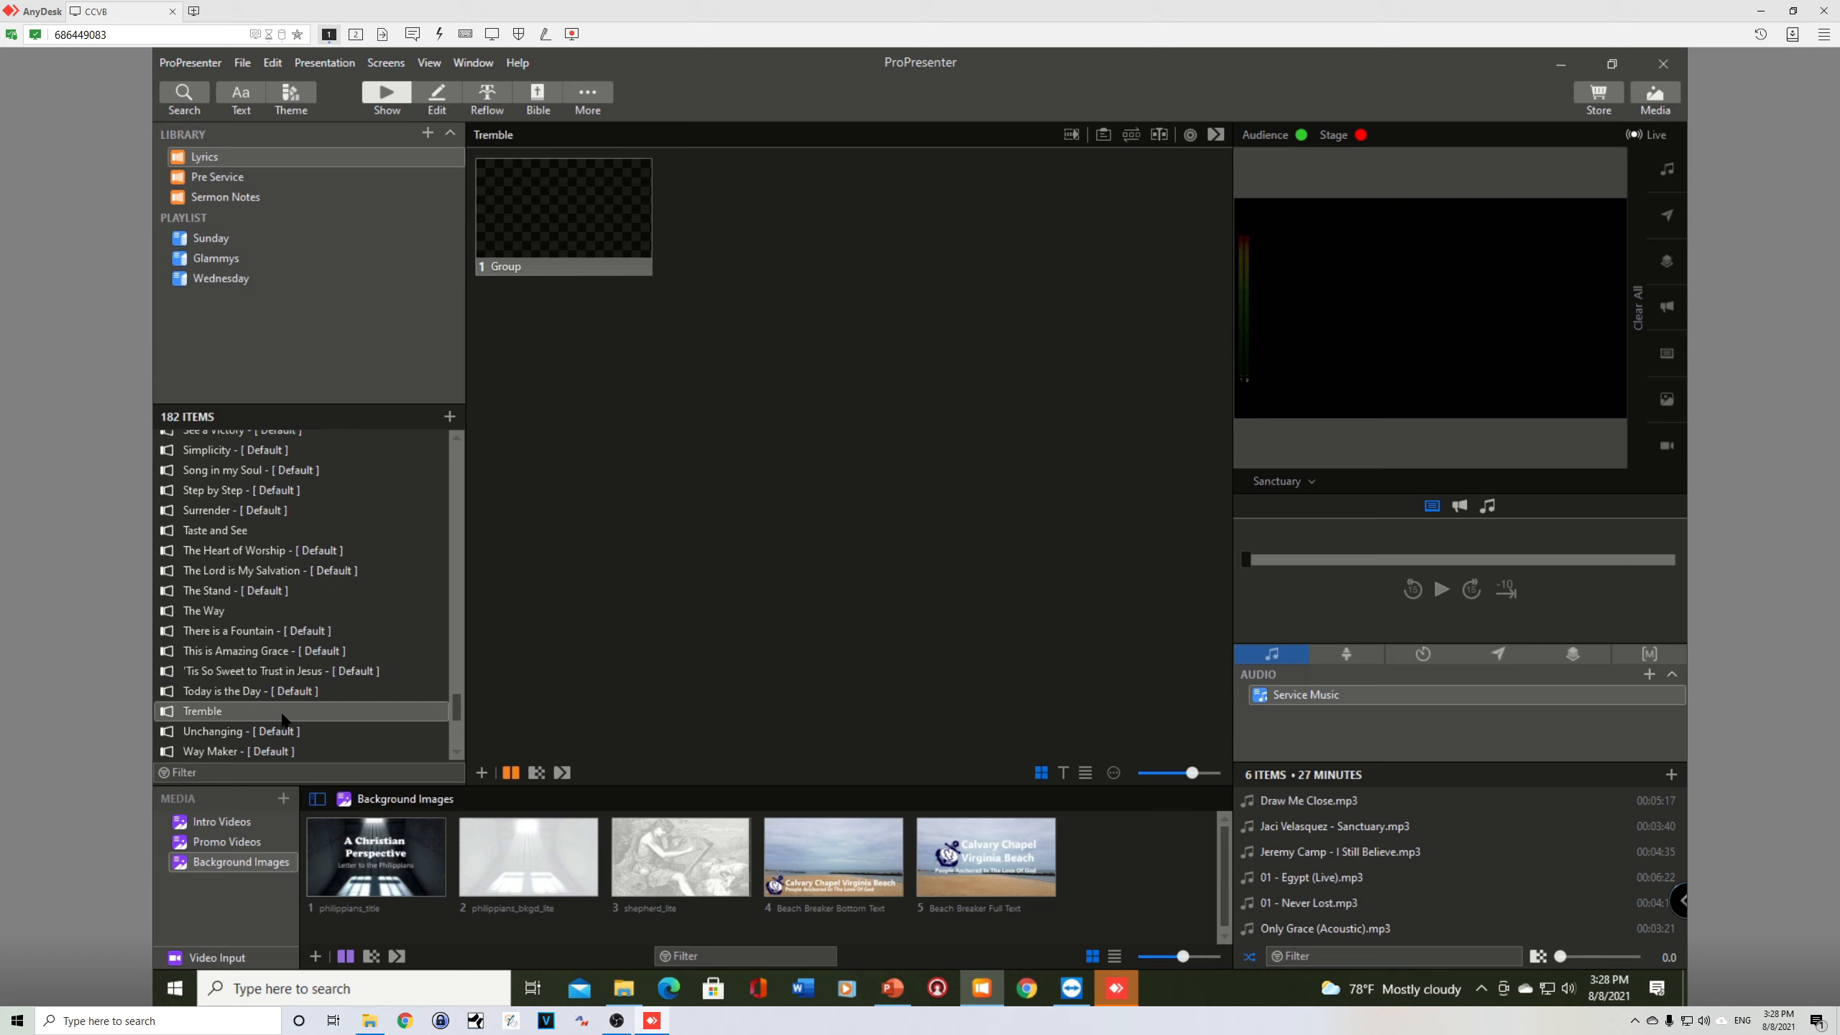
Step: Open the Tremble presentation for editing and duplicate its blank slide, leaving the second slide selected
left_click(436, 100)
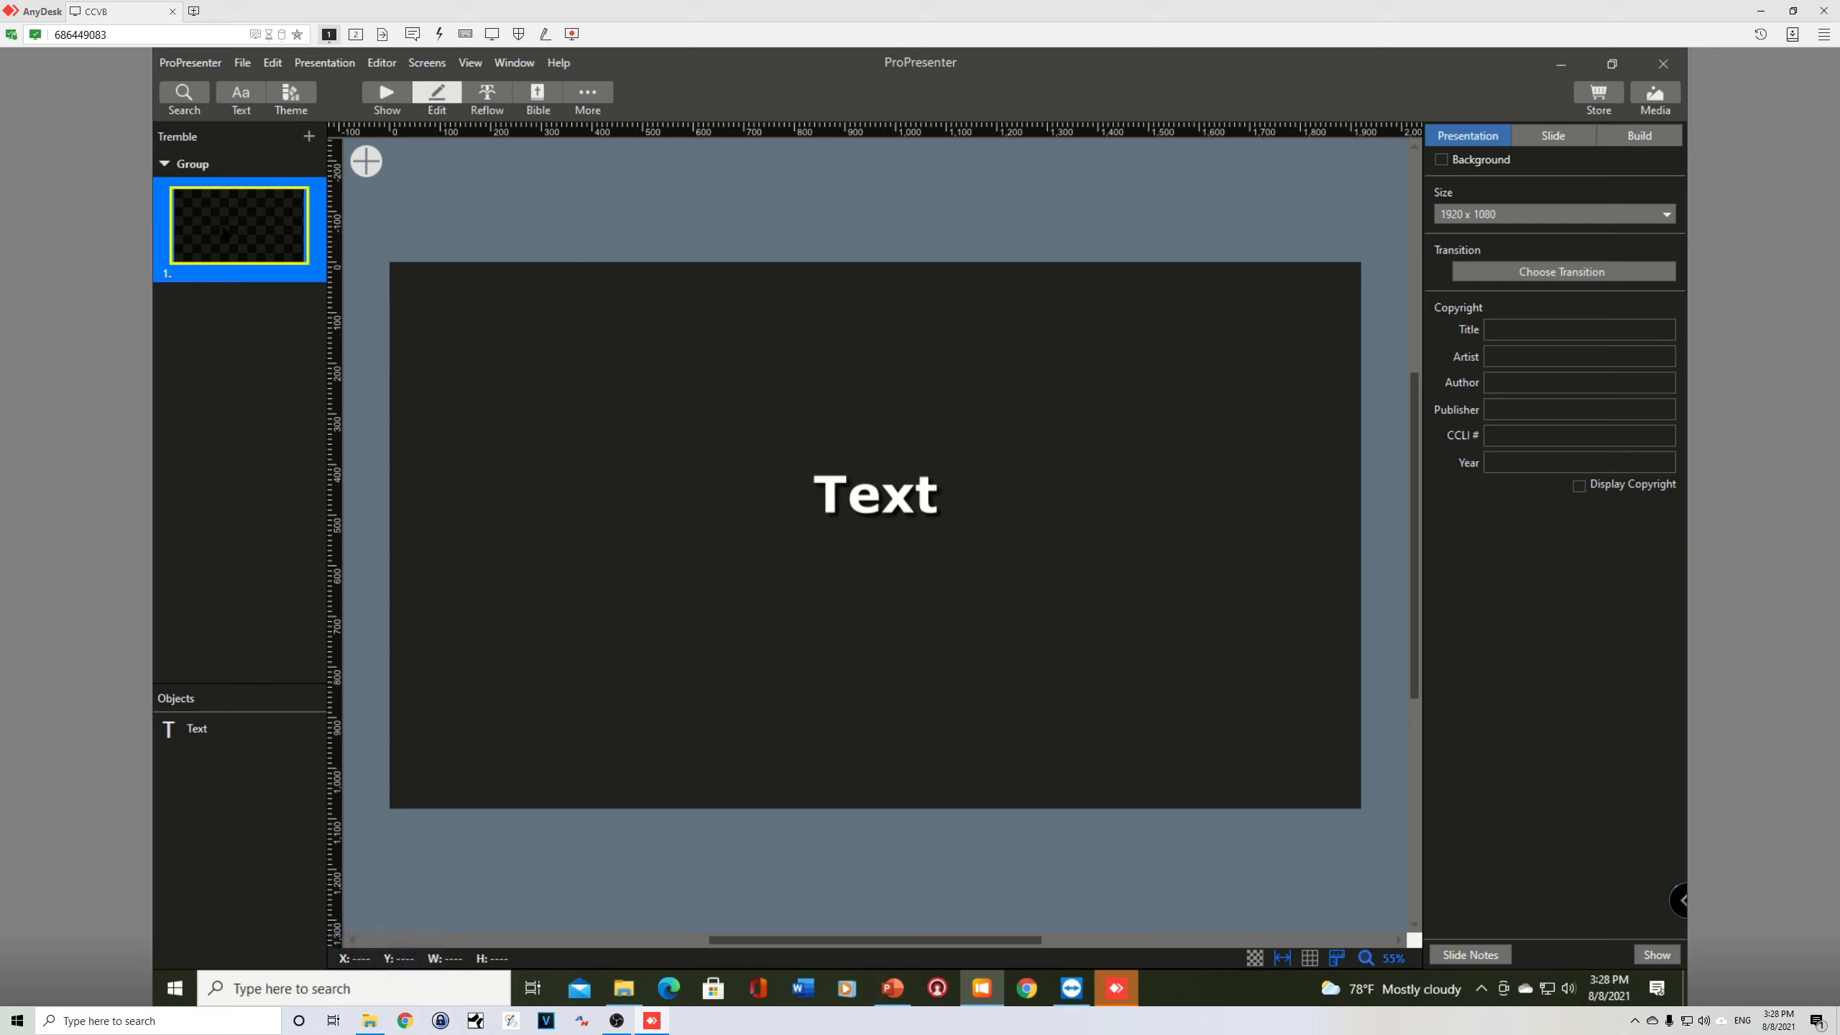
right_click(224, 233)
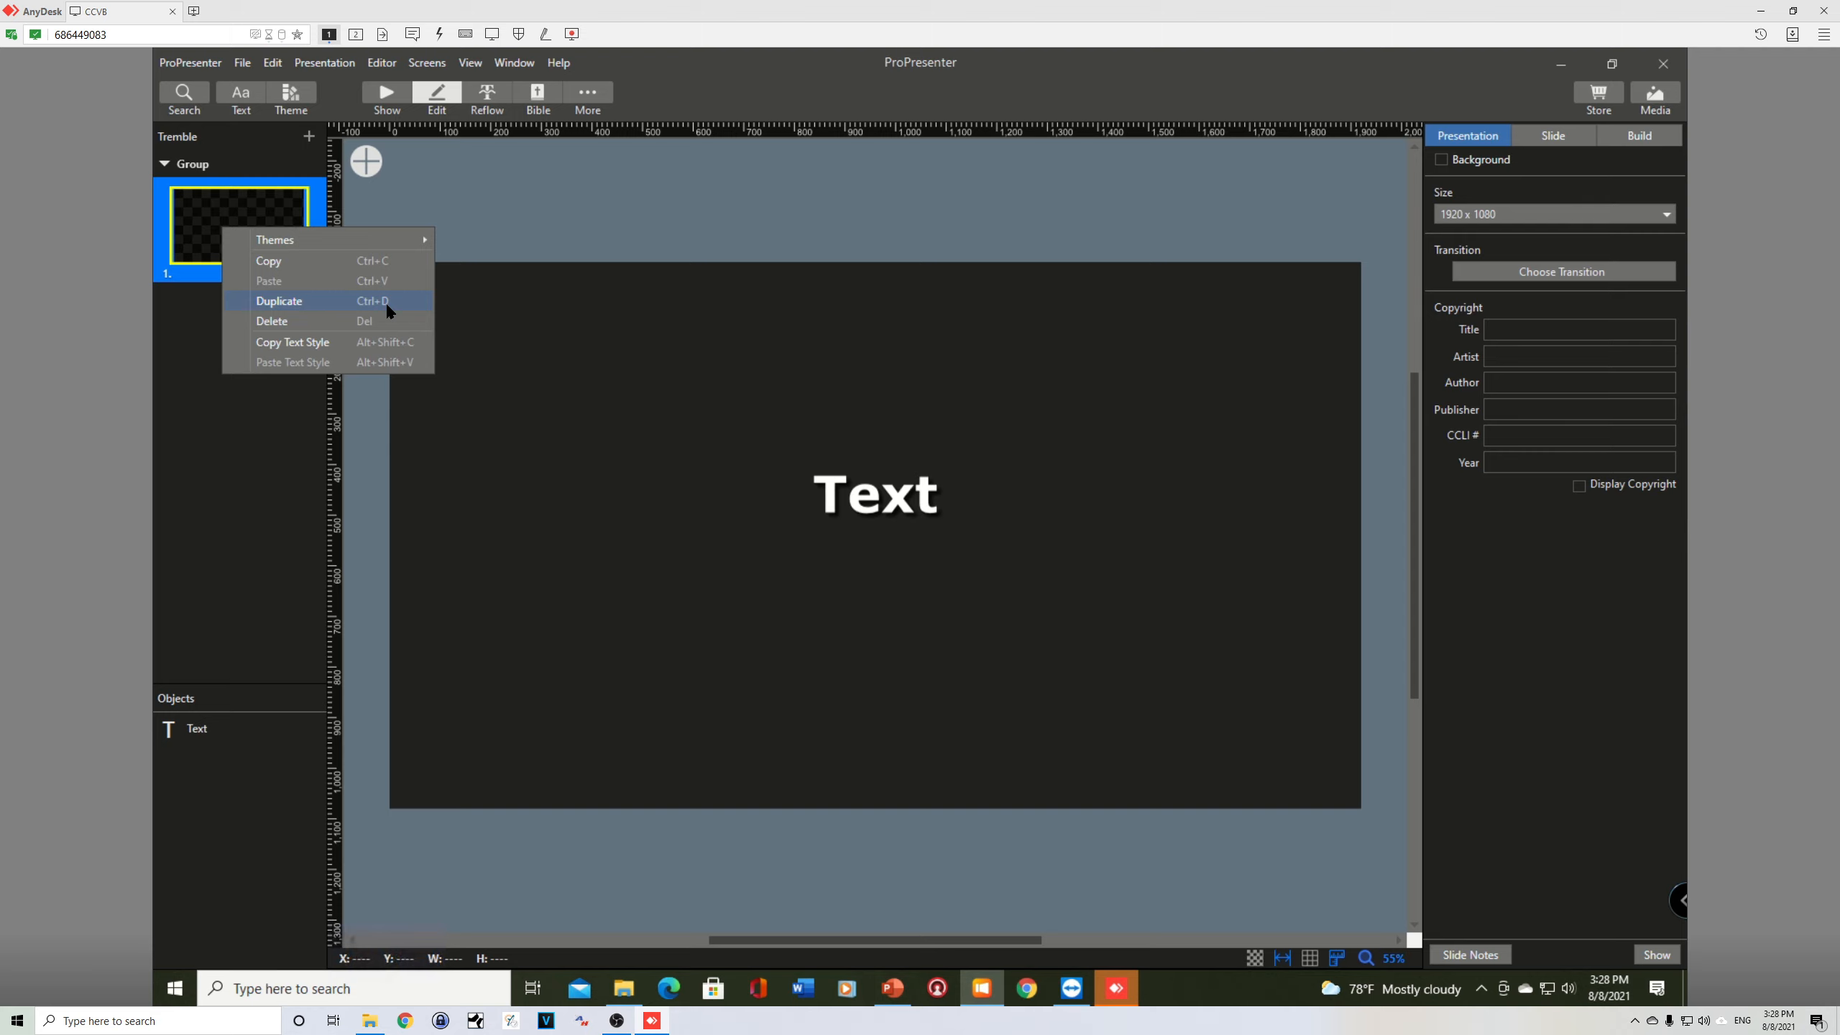
left_click(207, 226)
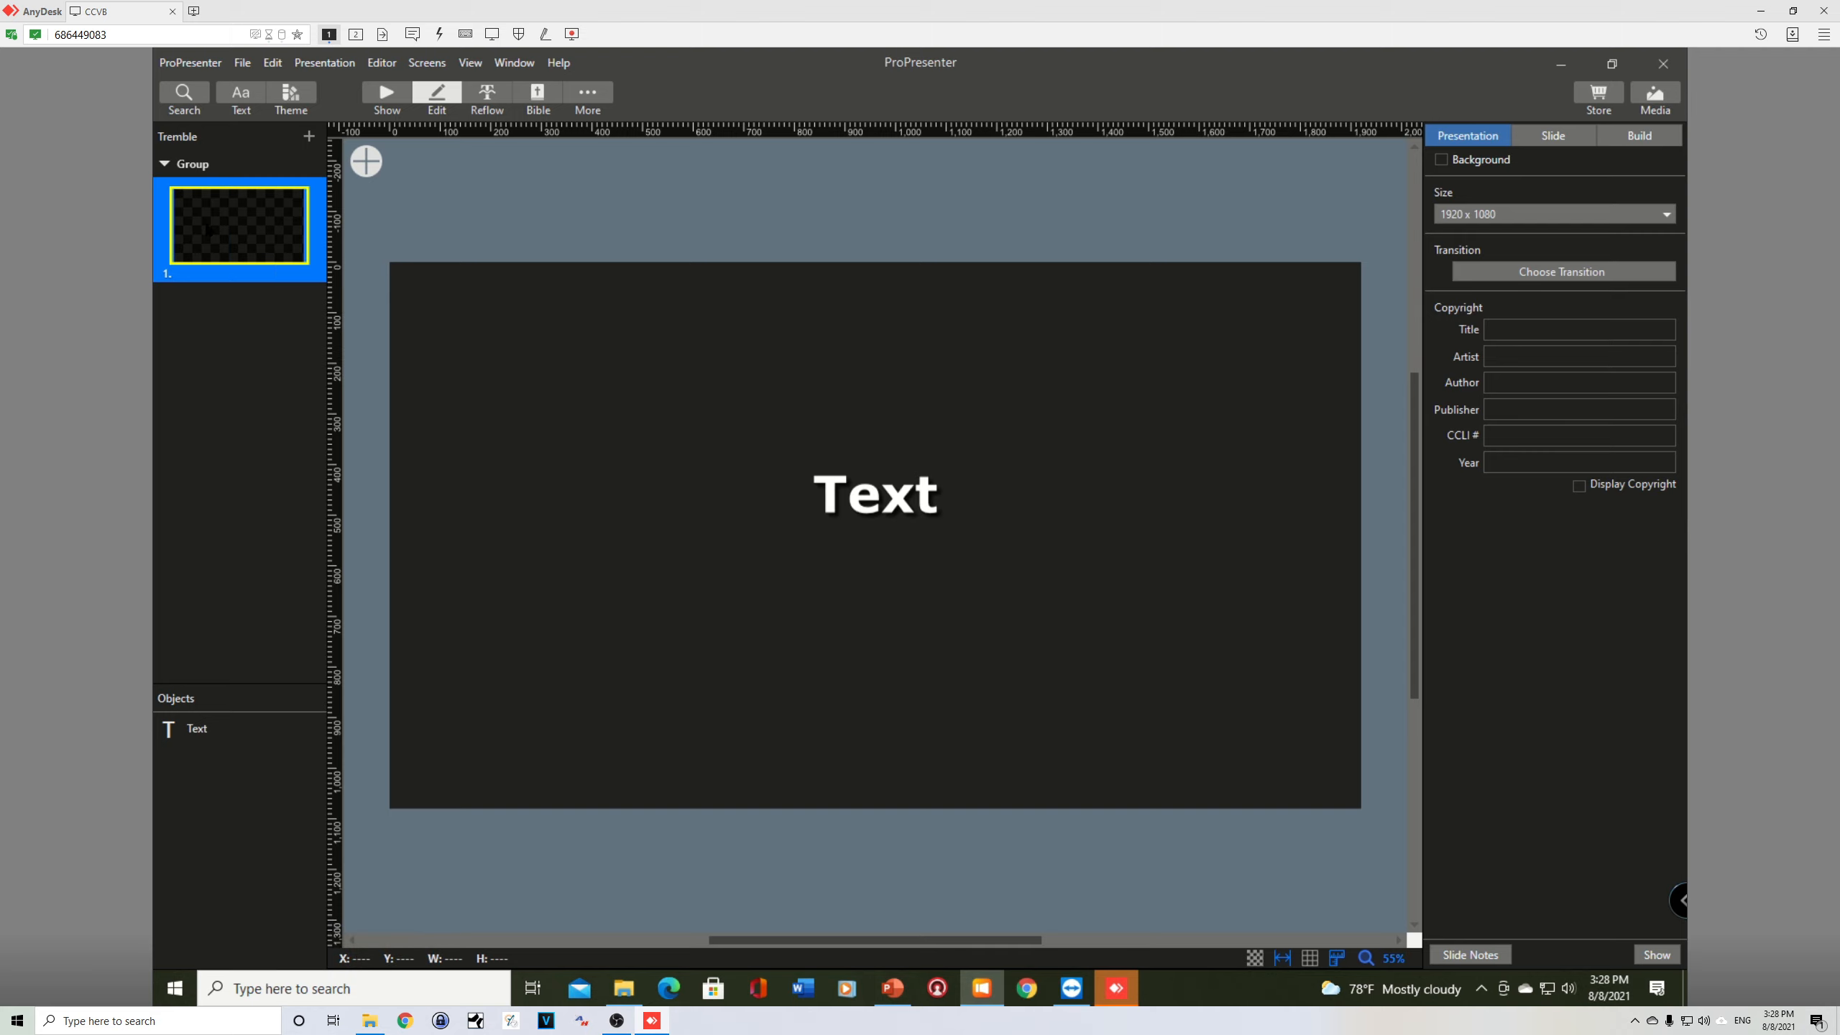
key("ctrl+v")
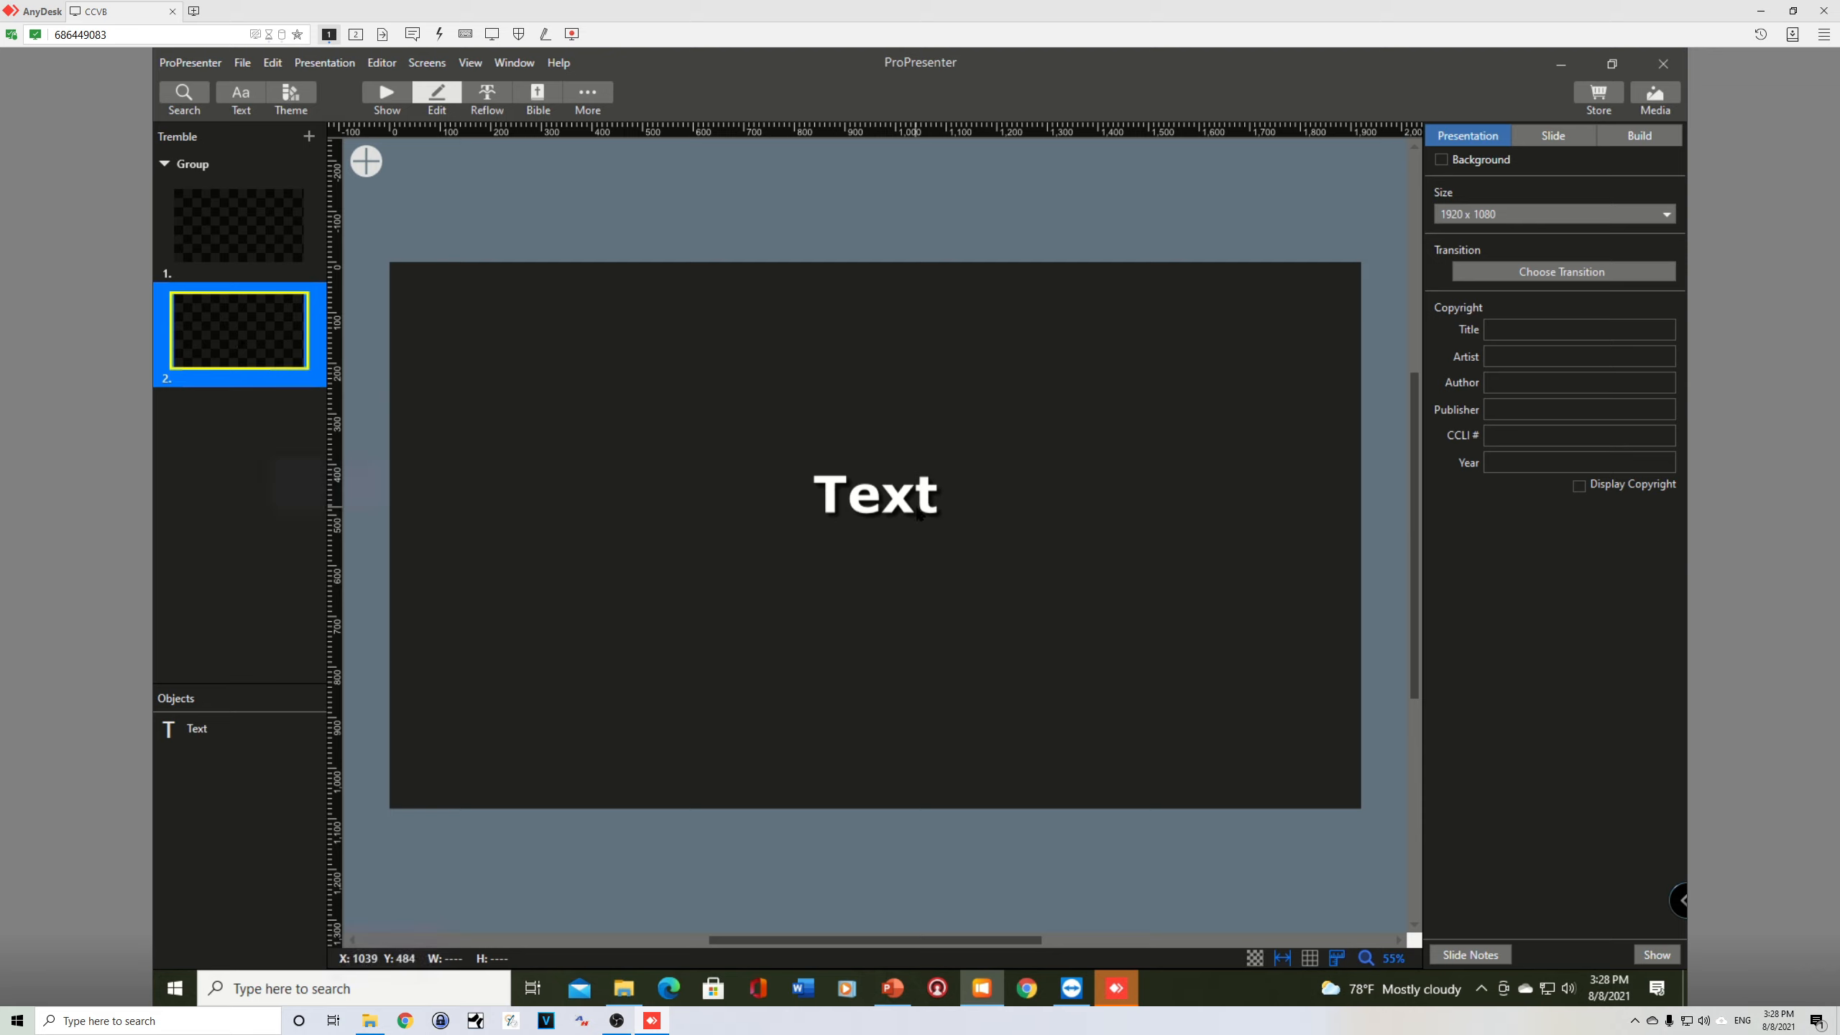
left_click(259, 230)
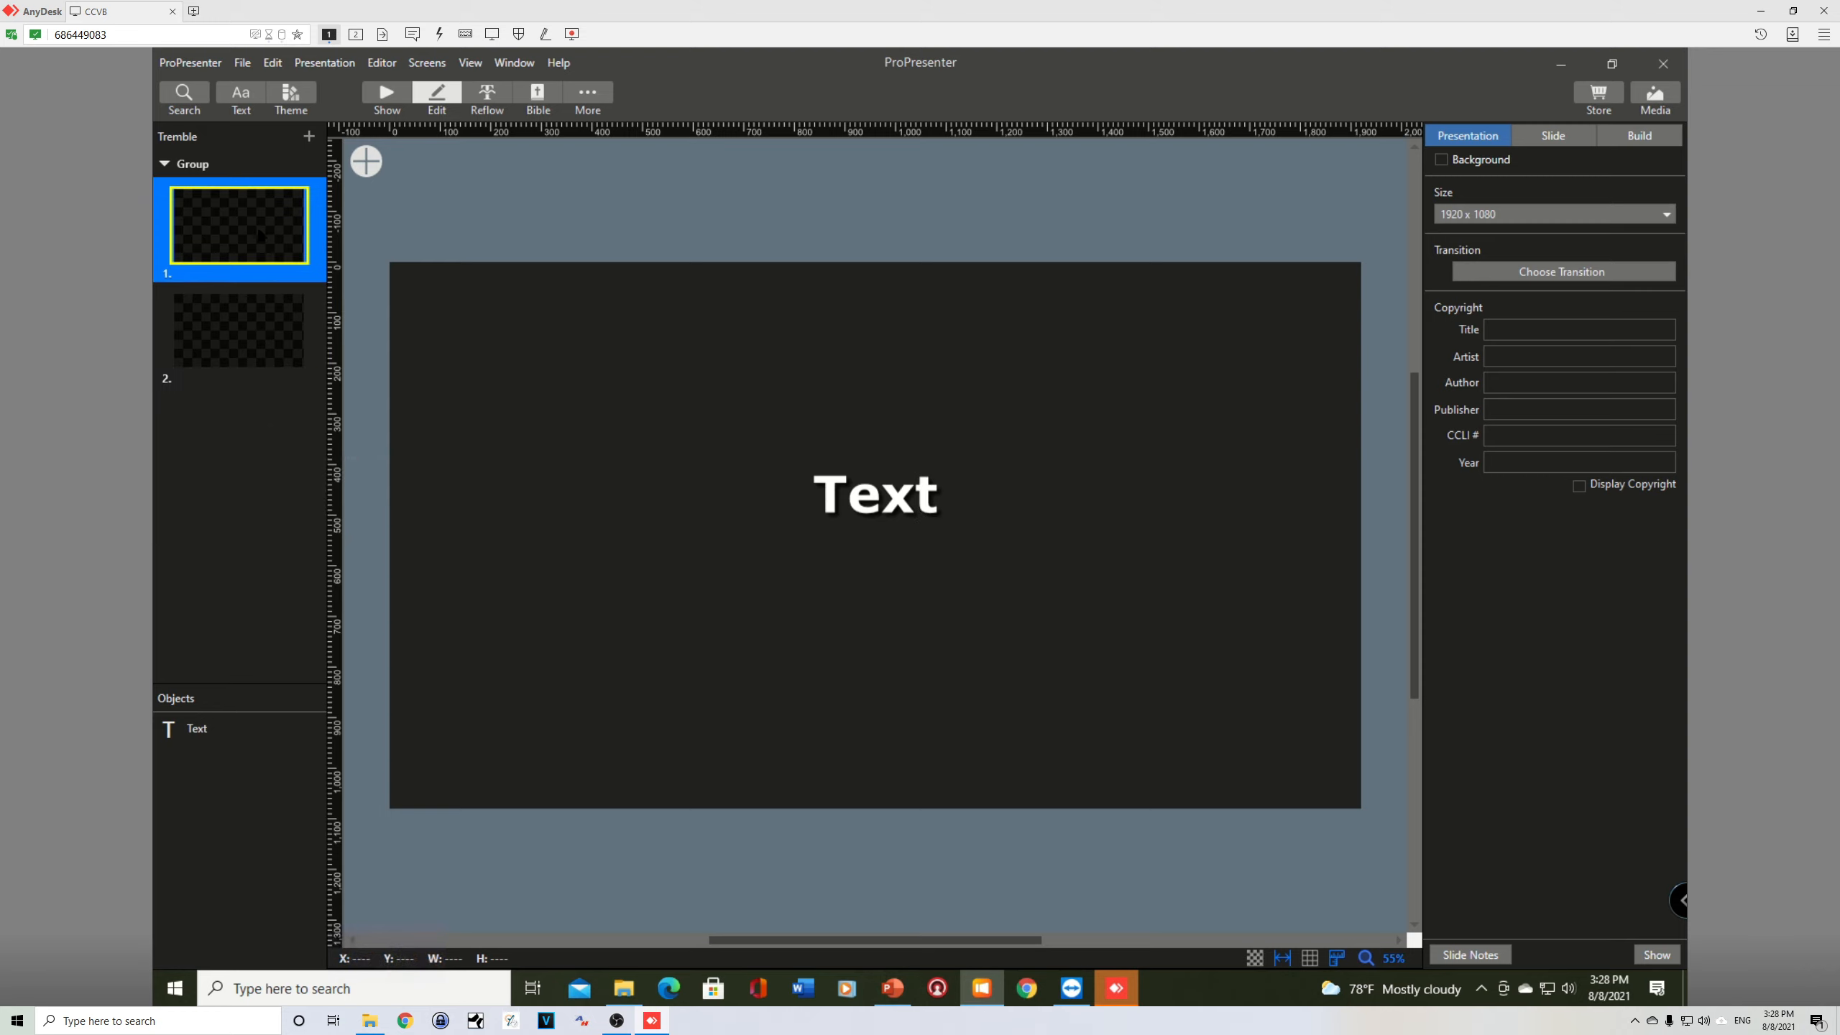
left_click(261, 353)
left_click(252, 241)
left_click(243, 319)
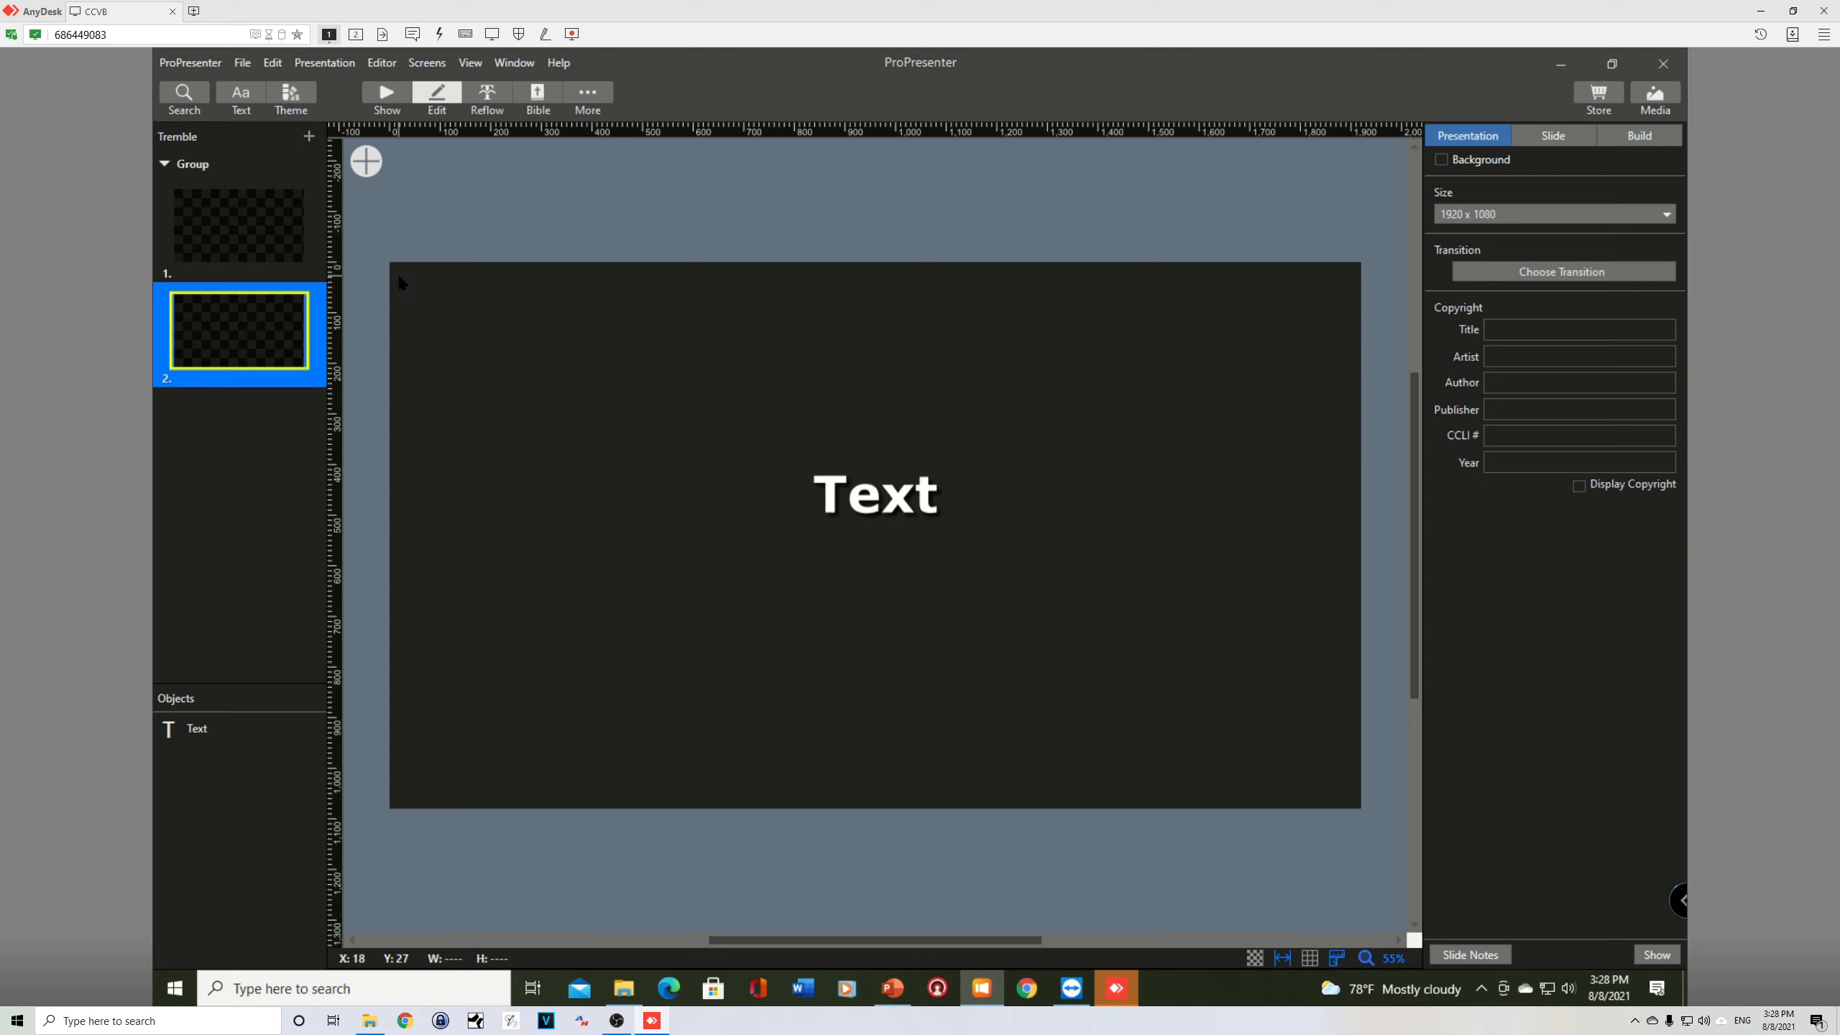
Step: Switch to PowerPoint and copy the four lyric lines starting "Peace, bring it all to peace" on slide 2
key("alt+Tab")
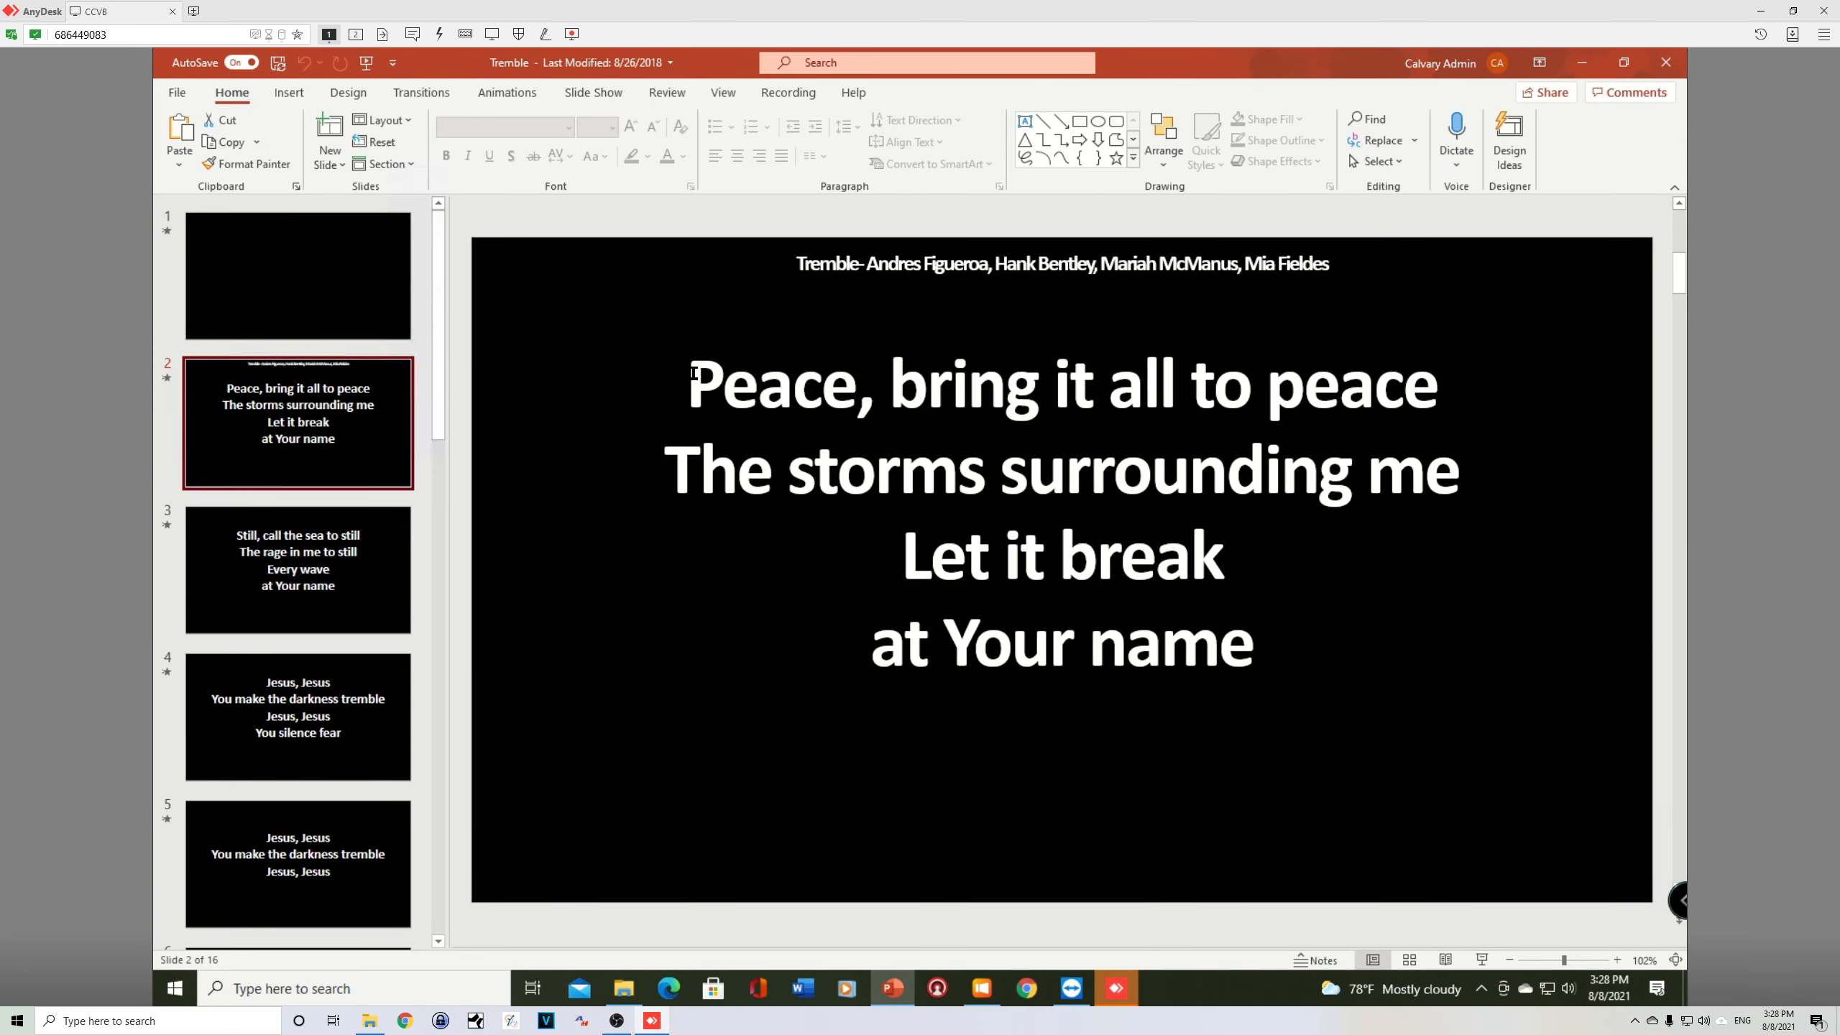
left_click_drag(694, 372, 1239, 645)
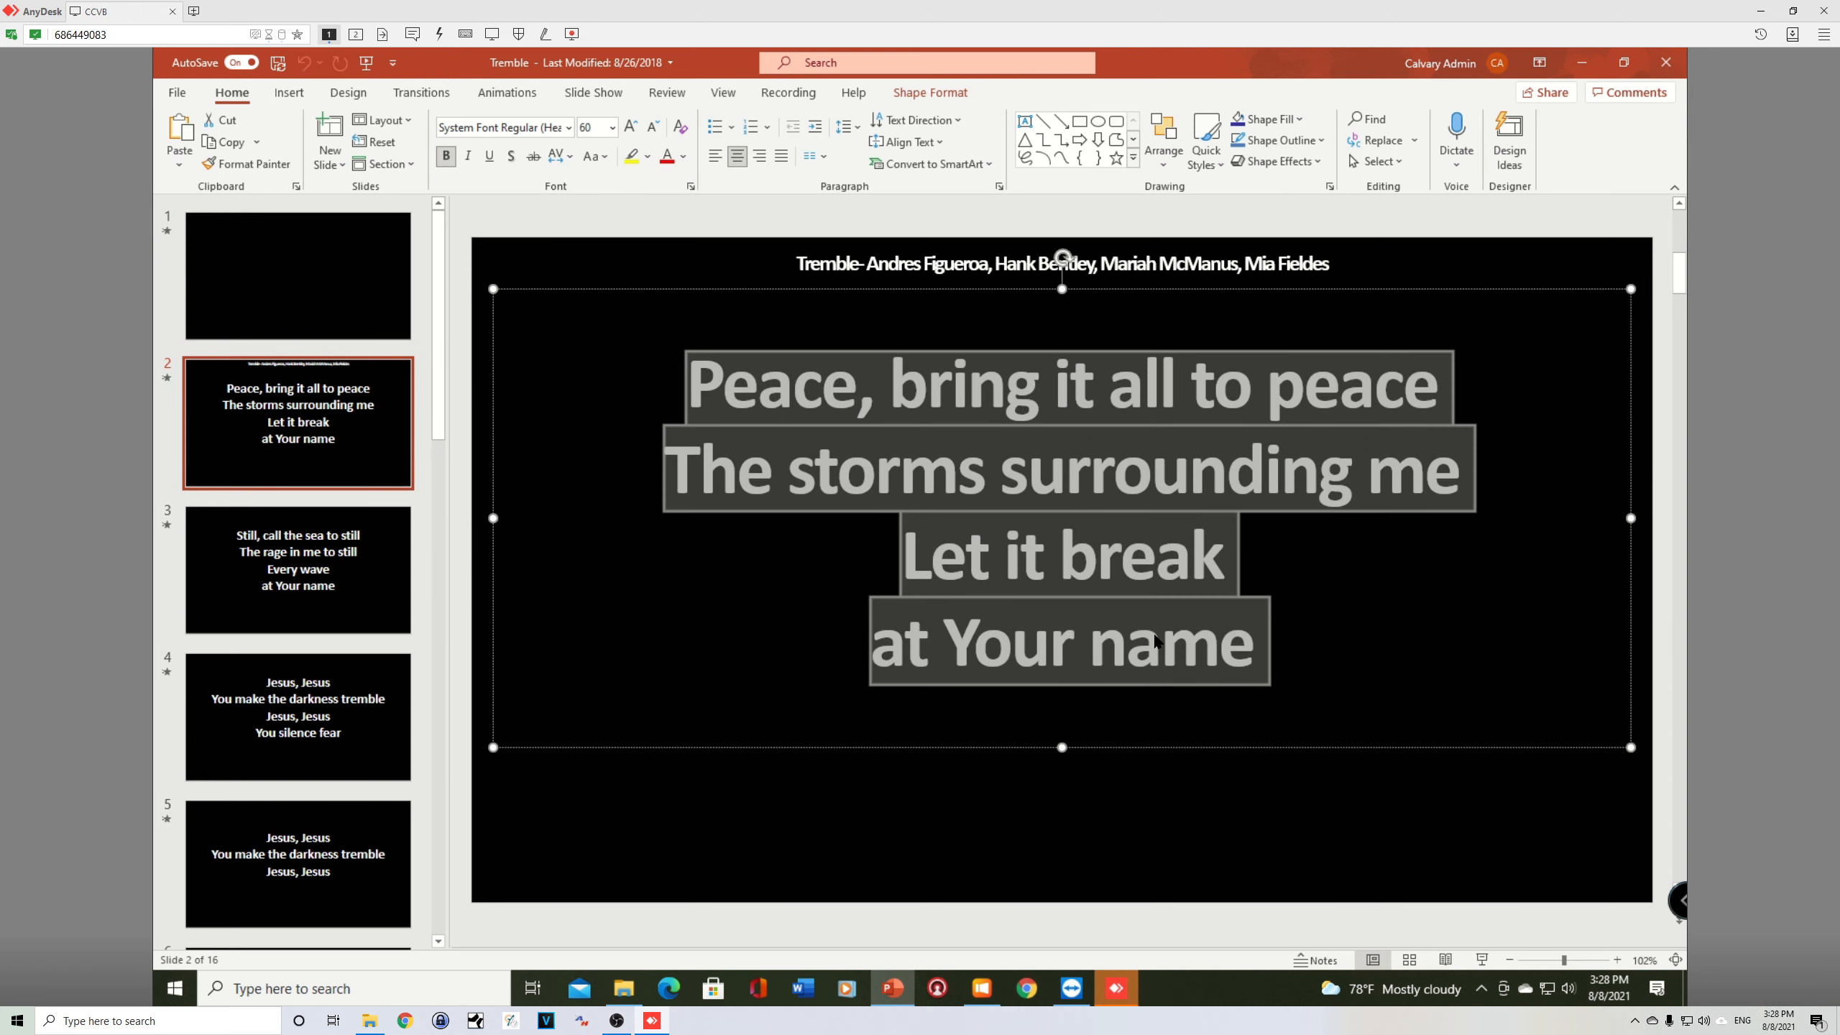
right_click(1103, 632)
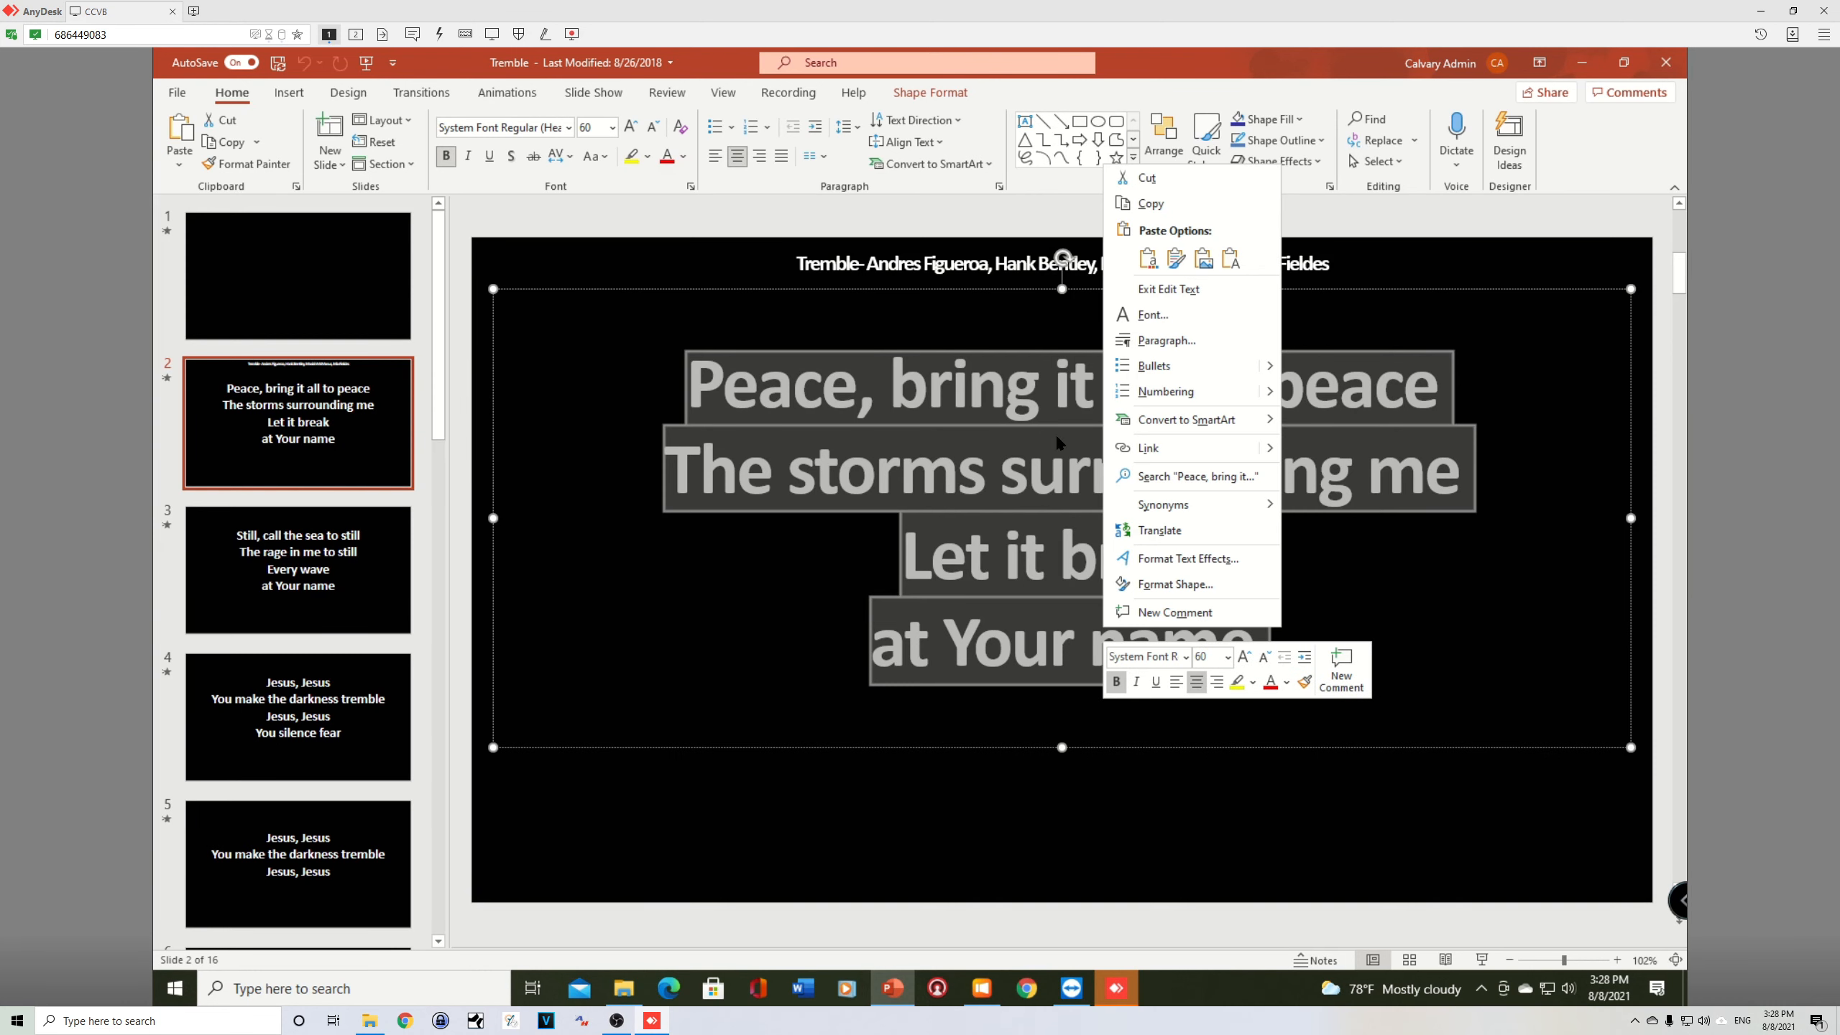
key("Escape")
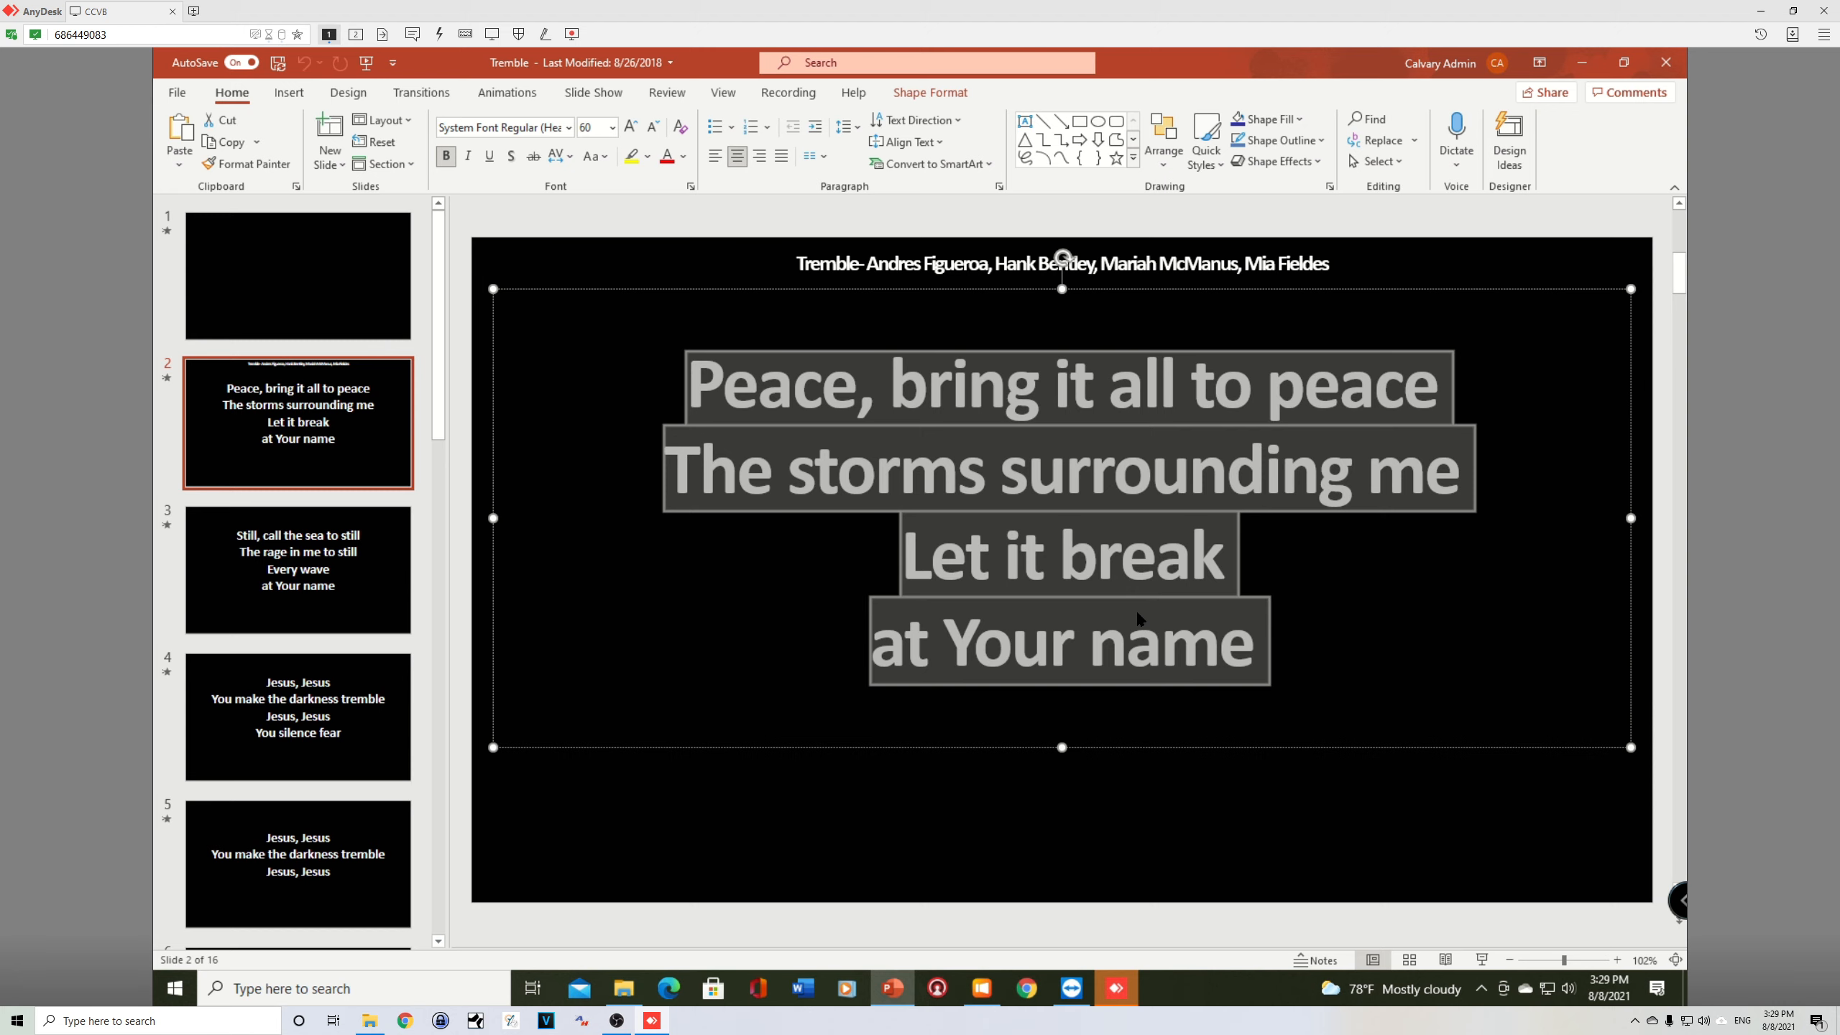
key("ctrl+c")
Step: Switch to ProPresenter and paste the copied lyrics into the second slide's text box, removing the trailing blank line
key("alt+Tab")
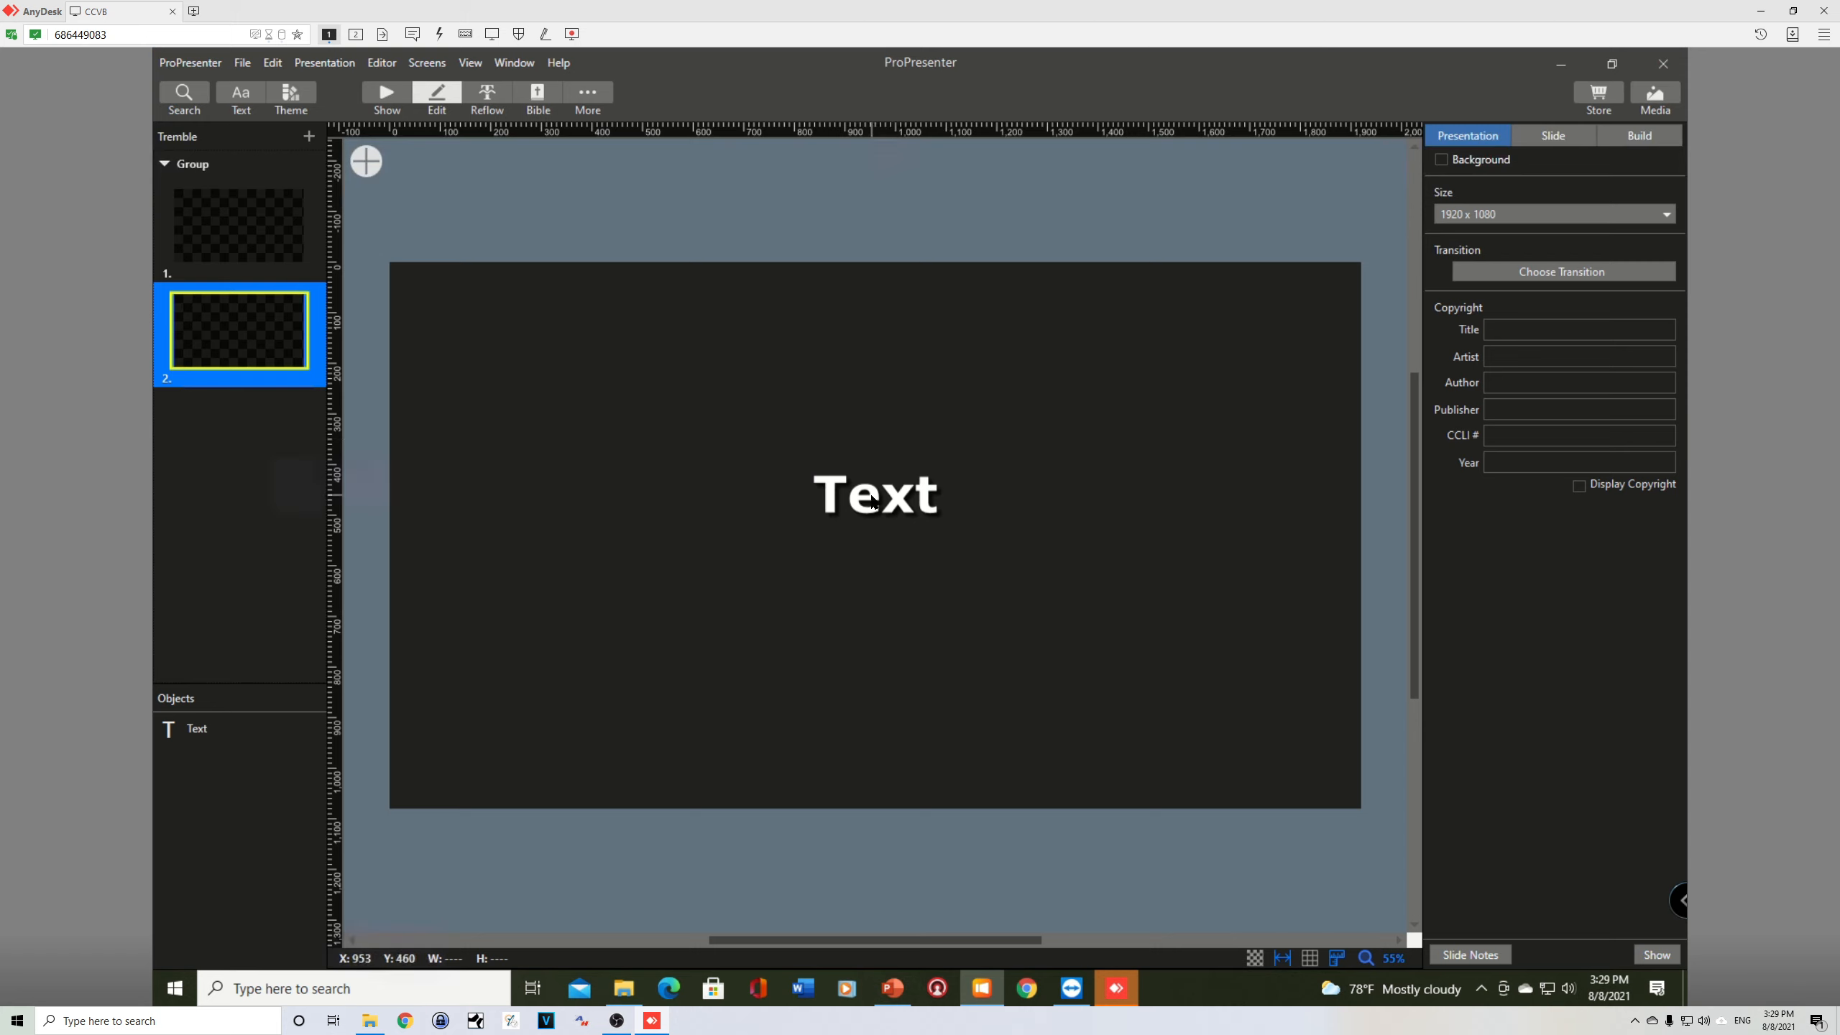
double_click(873, 502)
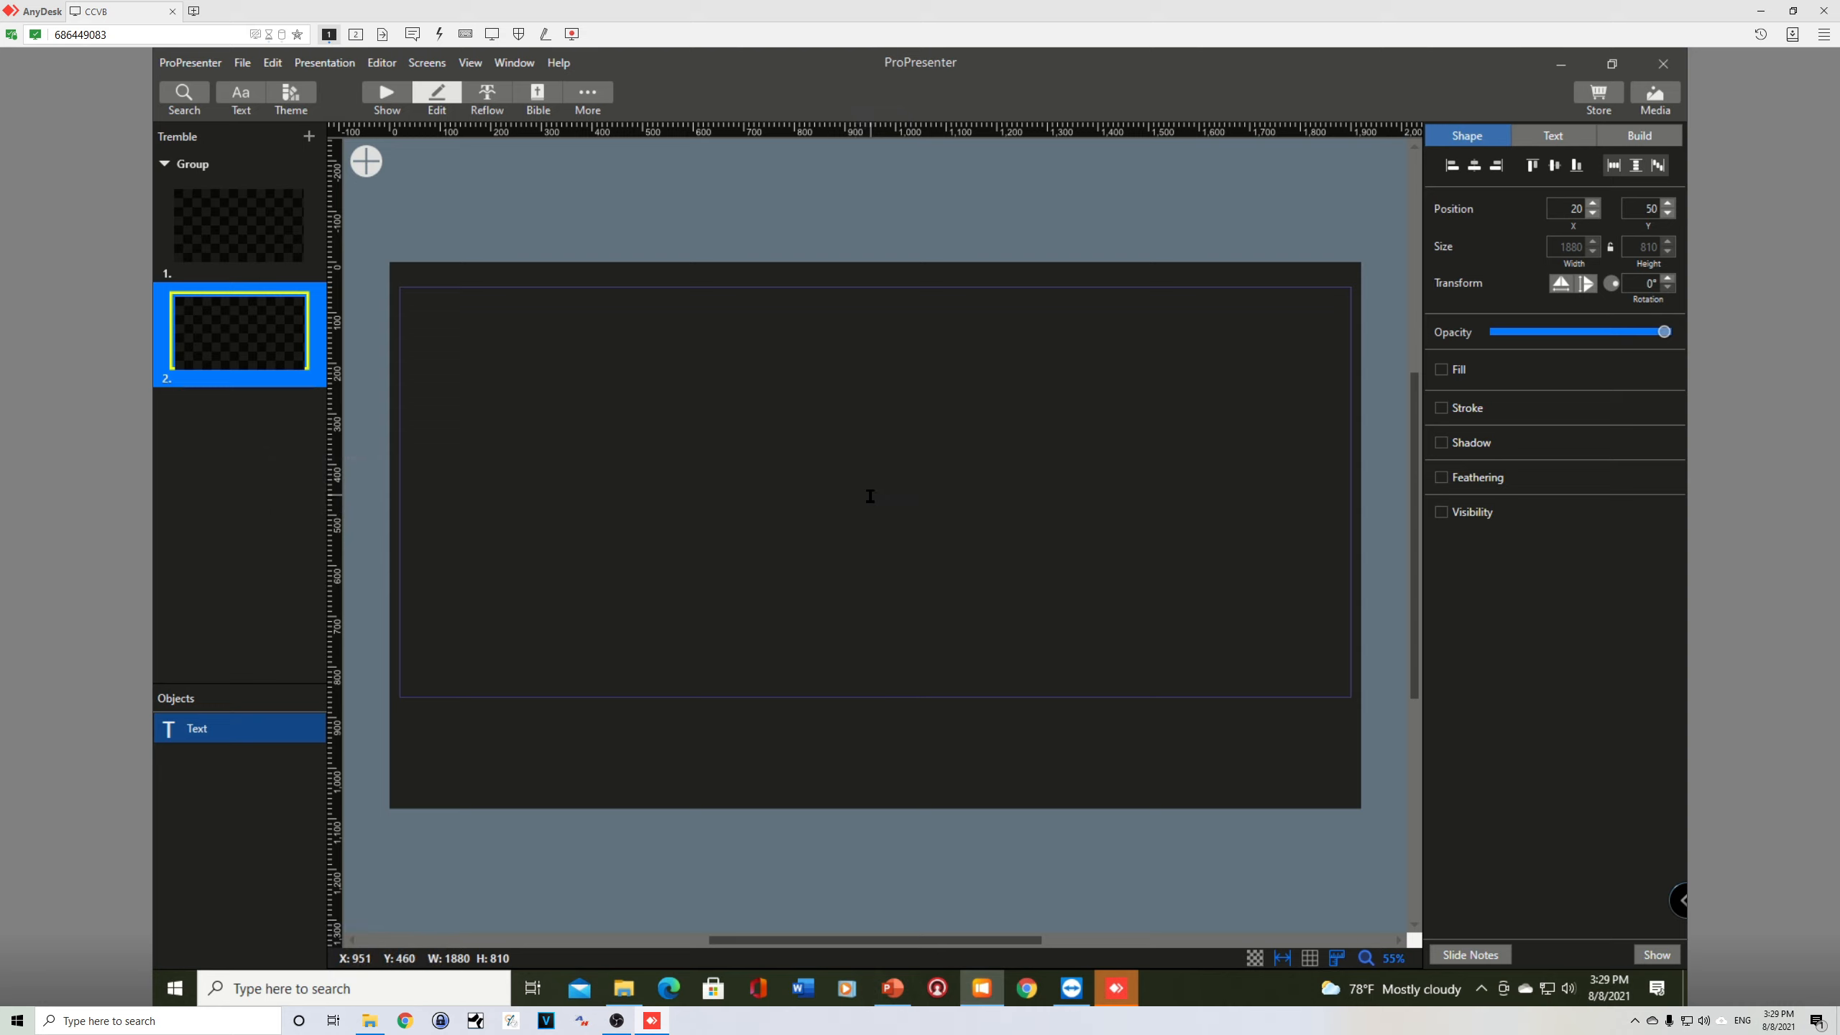
right_click(859, 504)
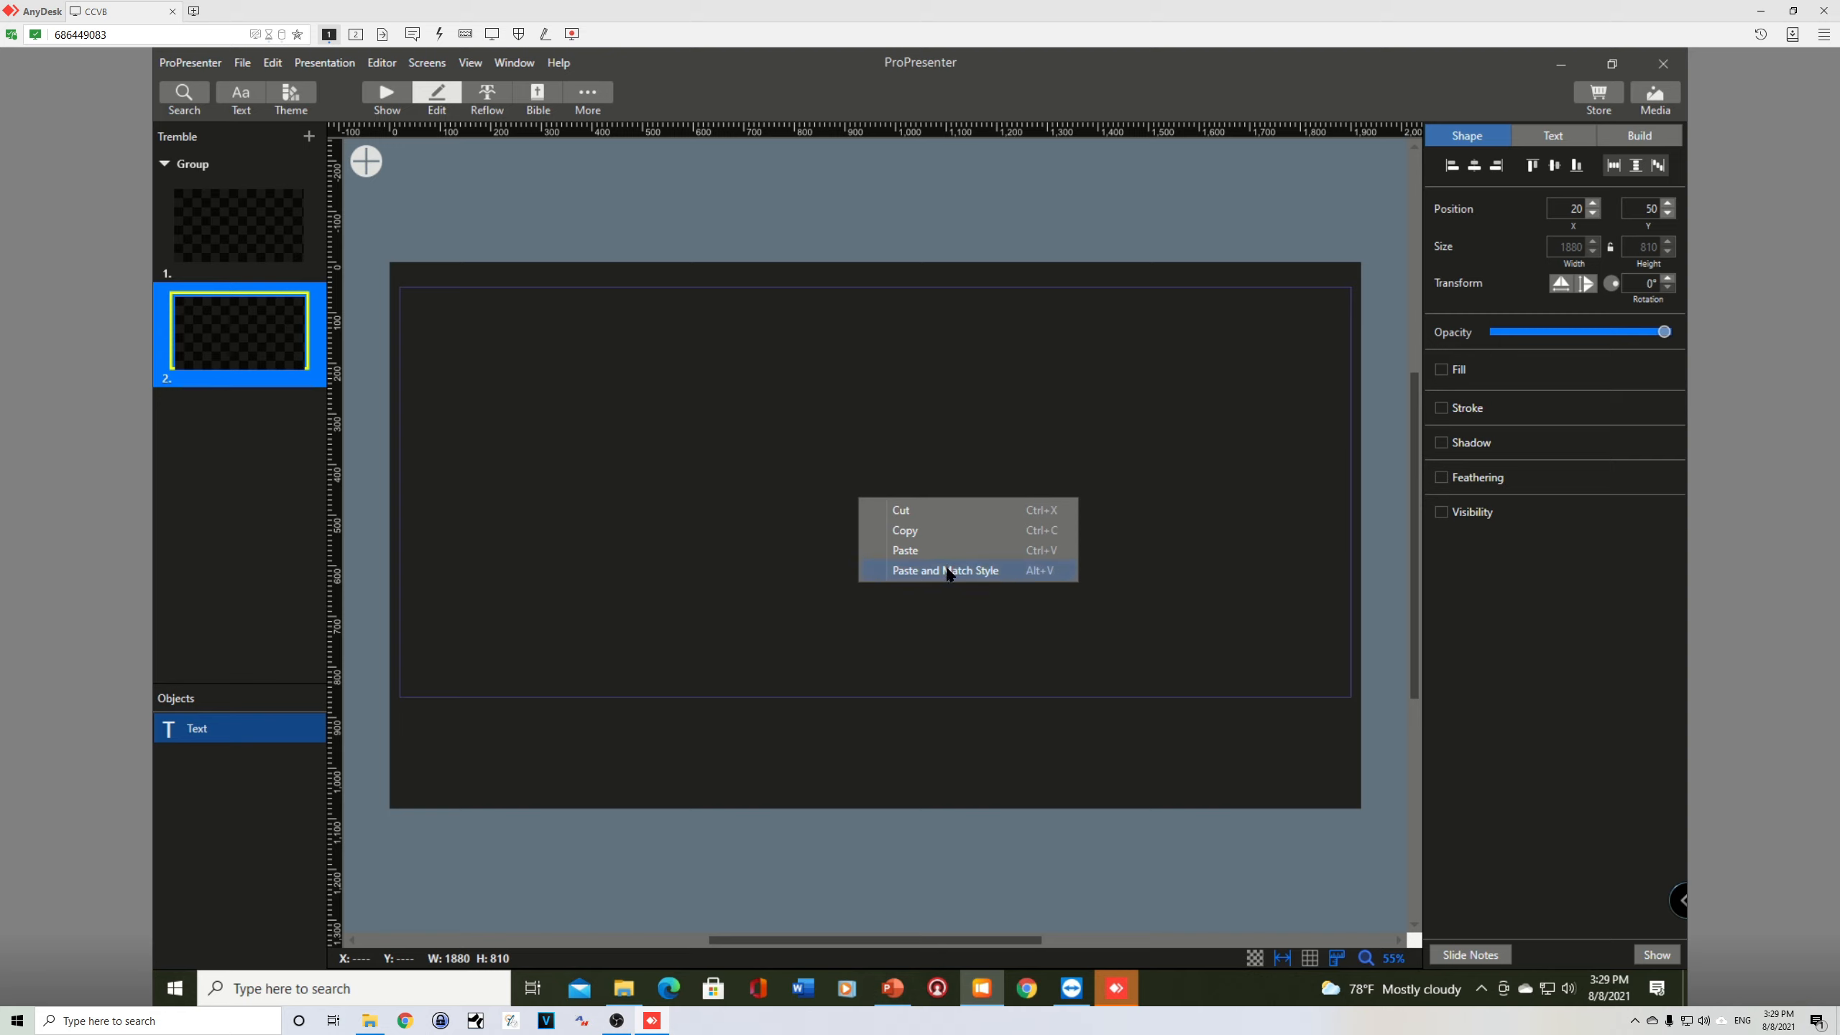
left_click(796, 545)
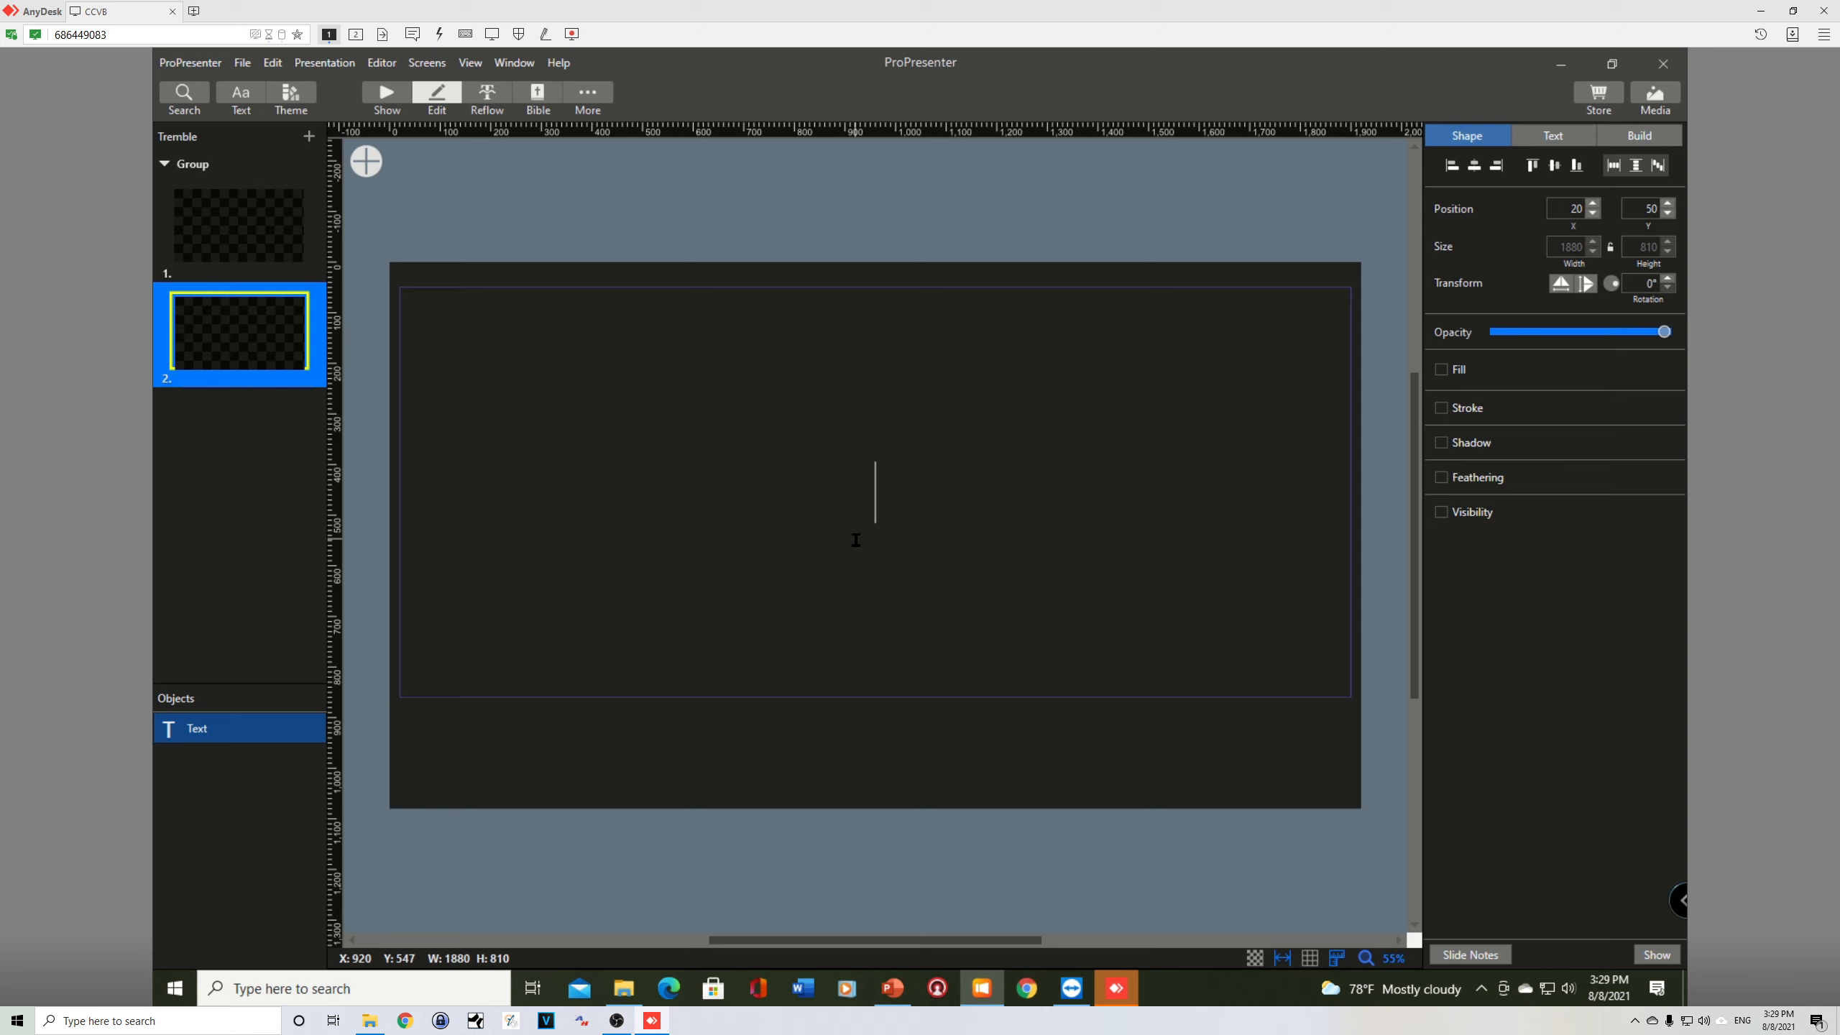
key("ctrl+v")
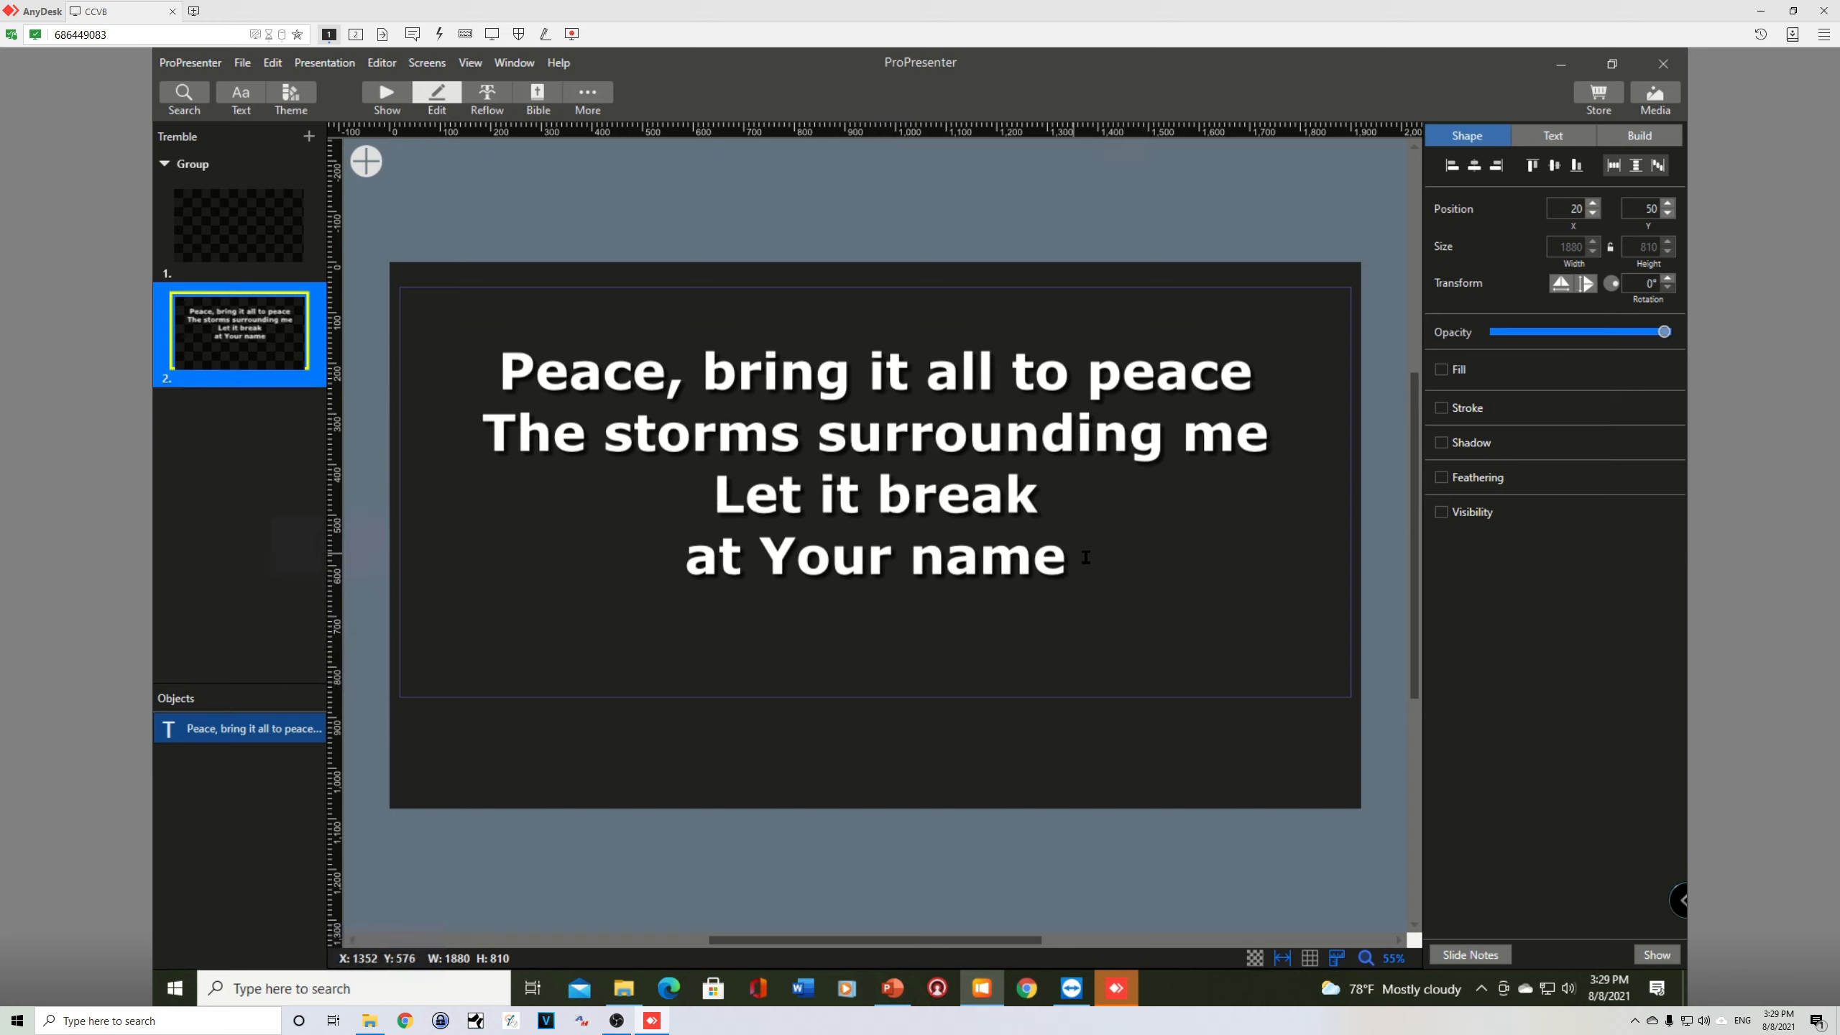
key("BackSpace")
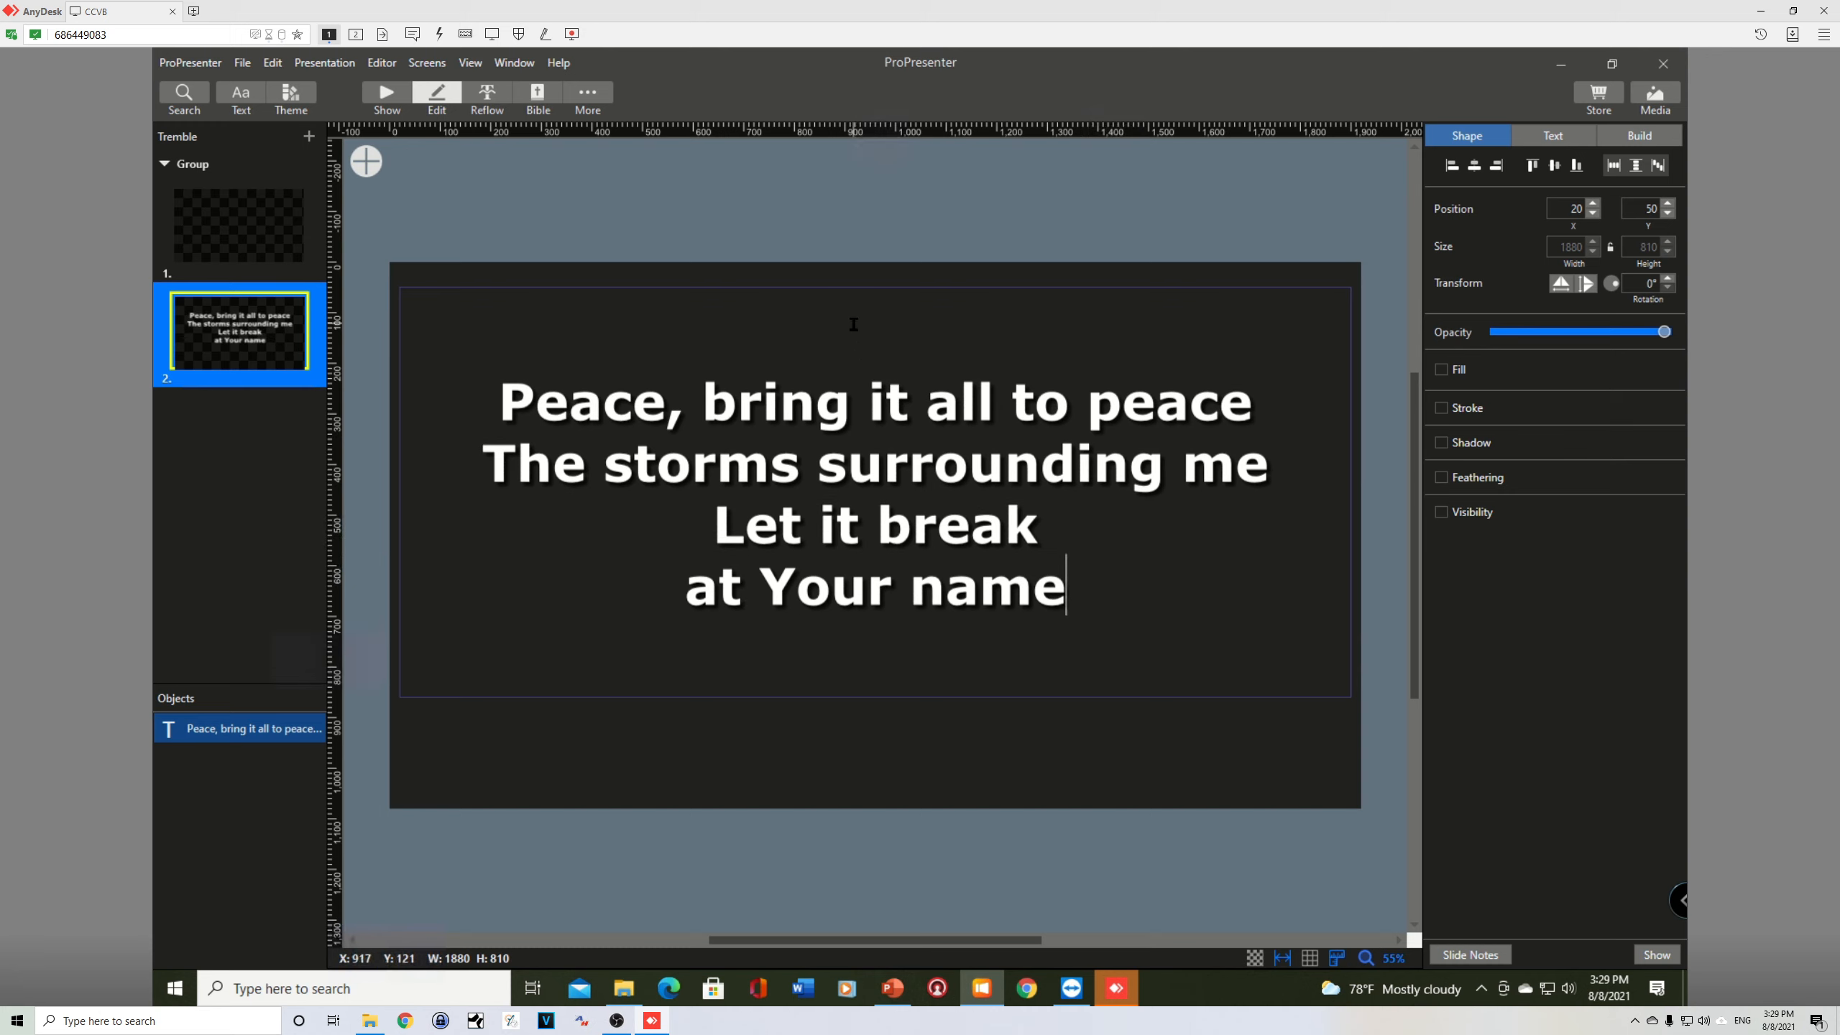
key("Escape")
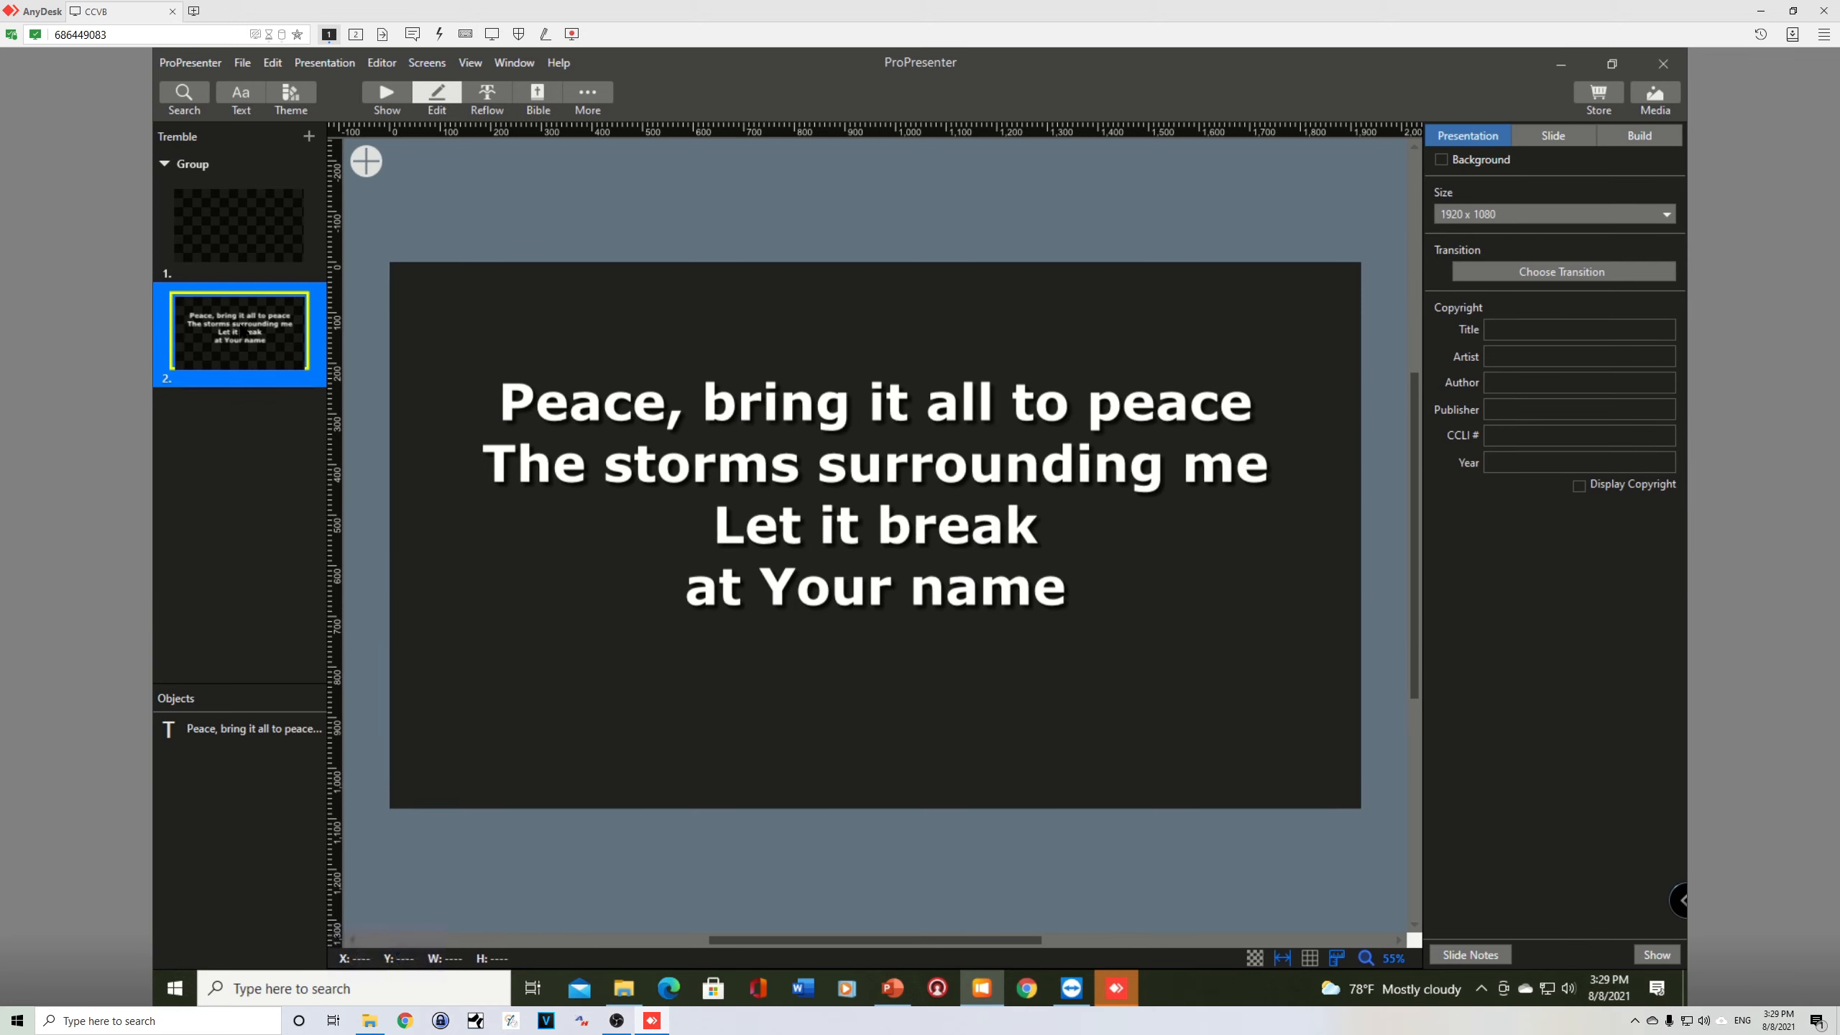
Step: Duplicate the second slide, and in PowerPoint copy the "Still, call the sea to still" lyrics from slide 3
key("ctrl+d")
key("alt+Tab")
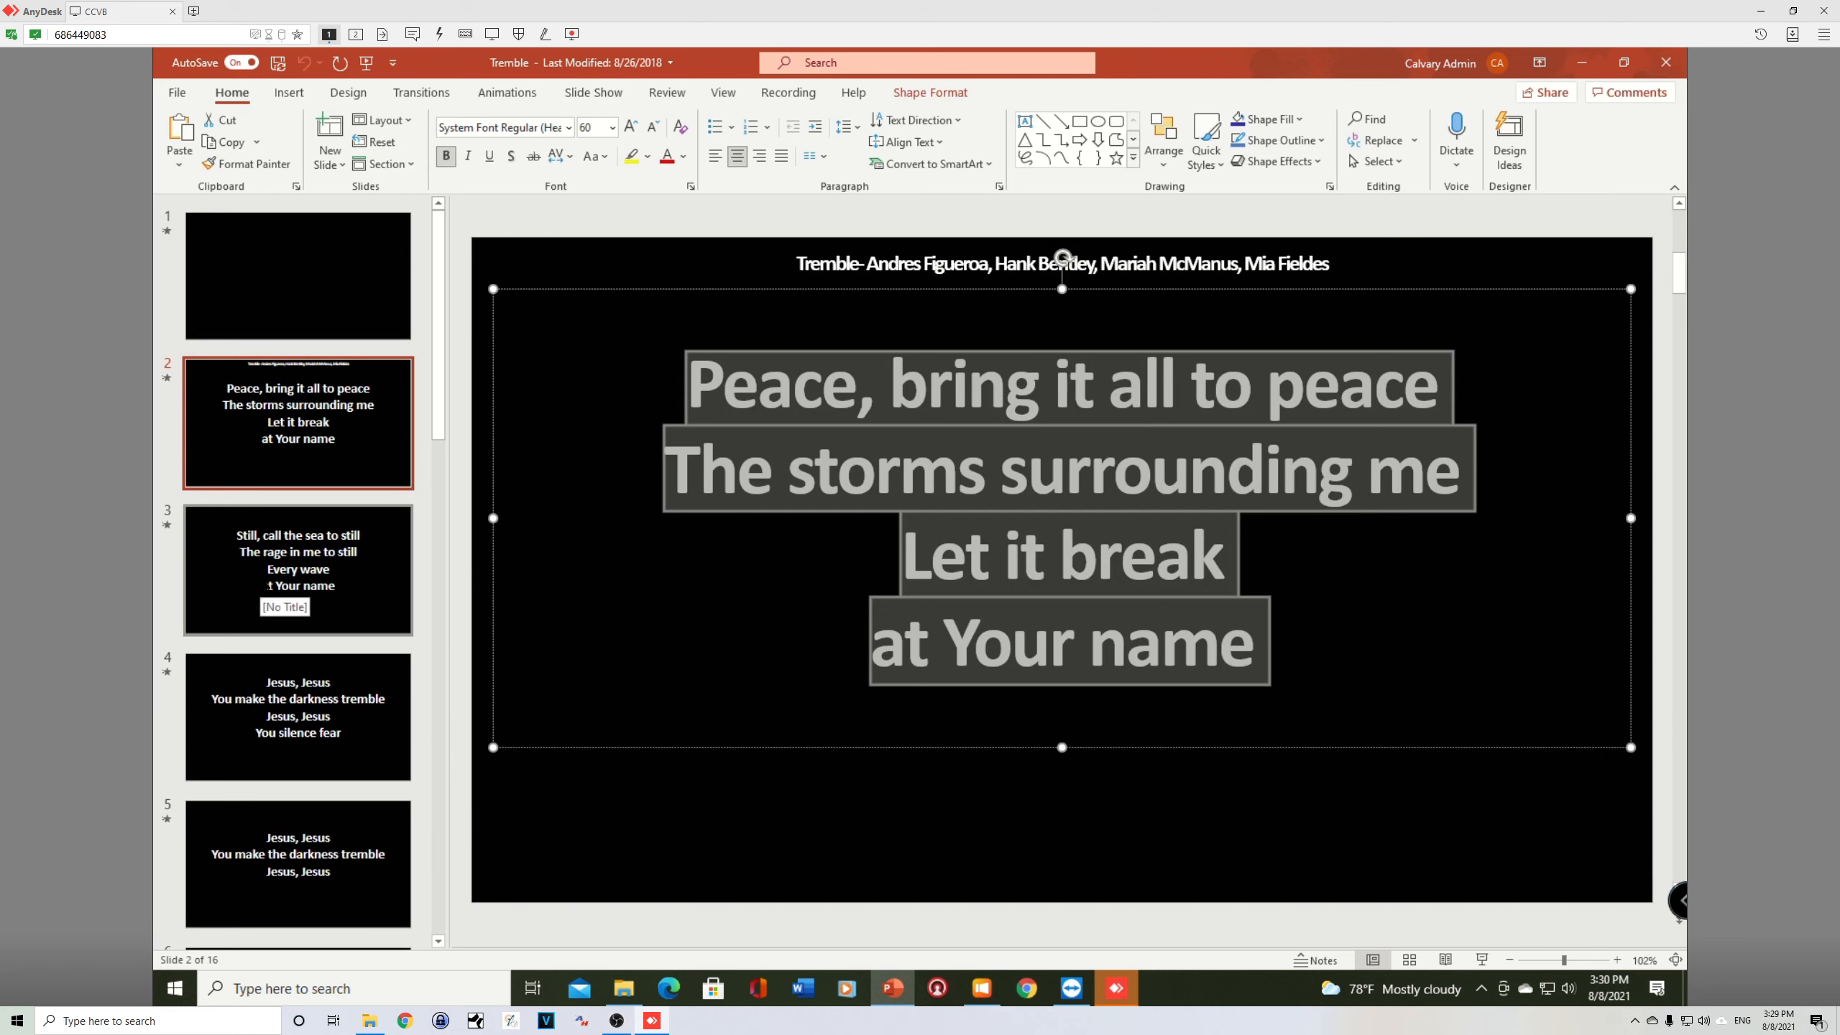
left_click(270, 586)
left_click_drag(740, 384, 1230, 644)
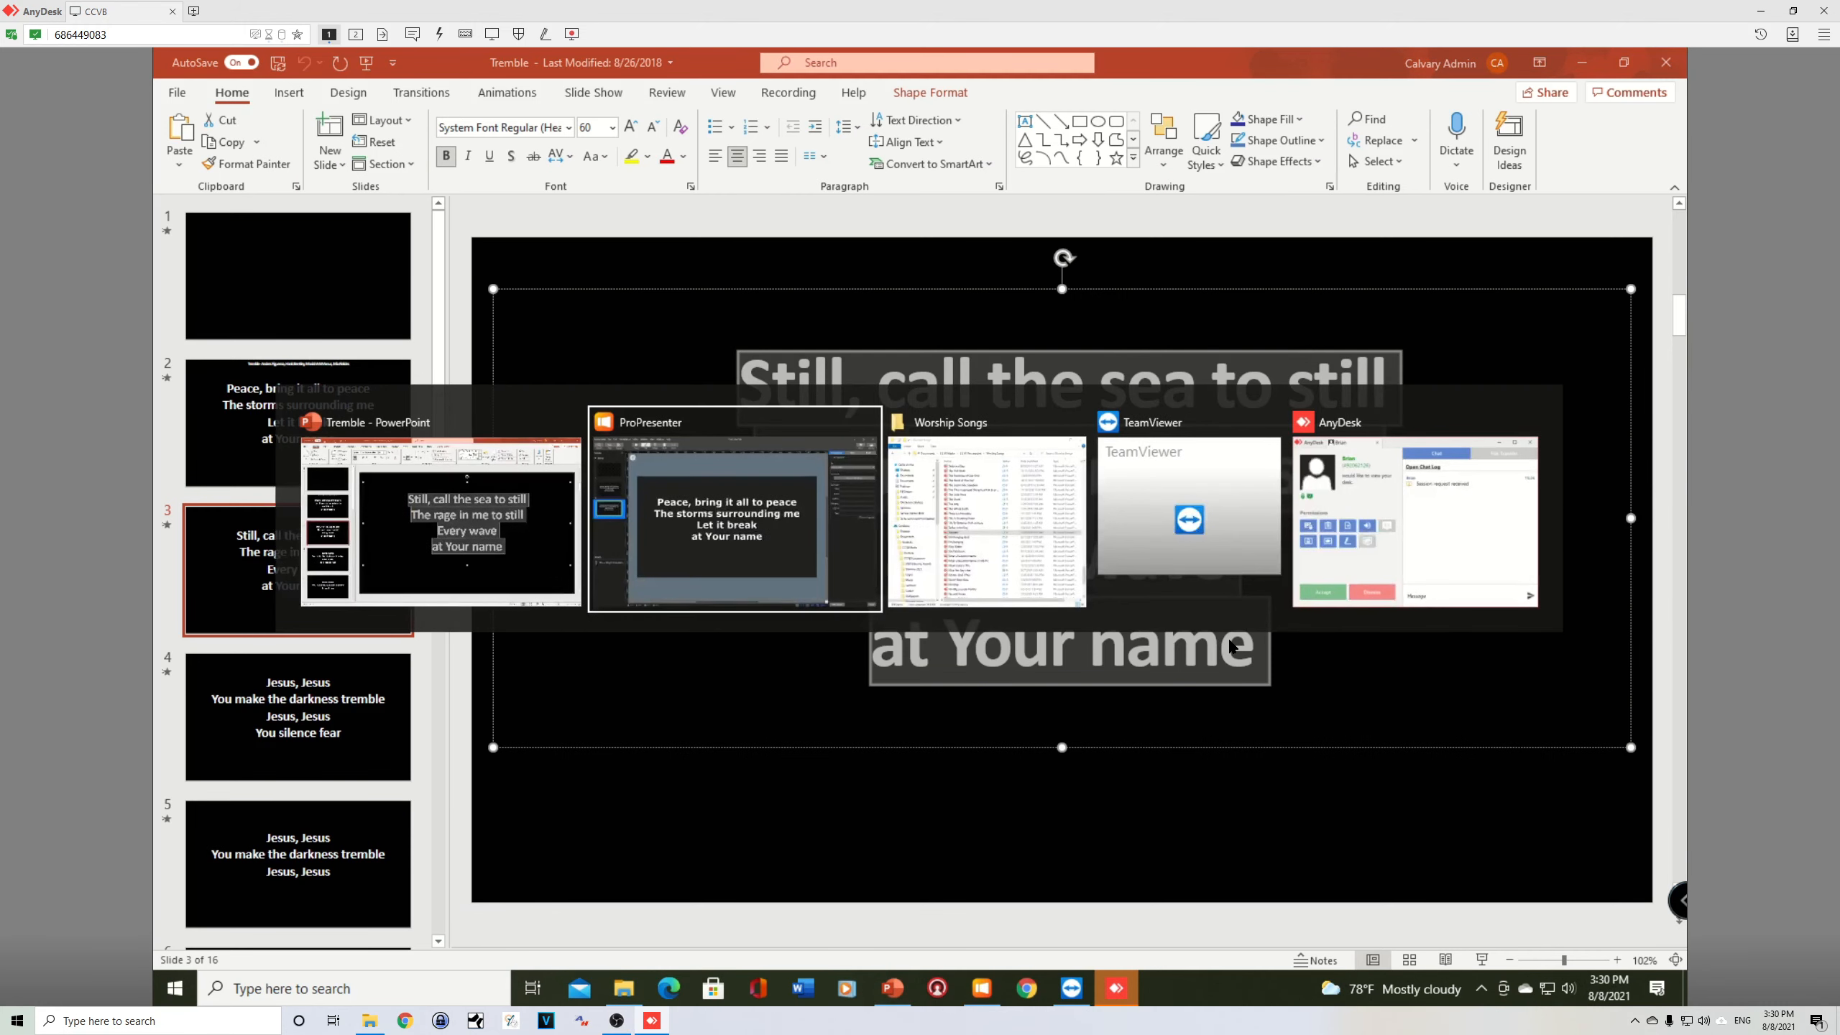
Step: In ProPresenter, replace the third slide's text with the copied "Still, call the sea to still" lyrics and remove the trailing blank line
key("alt+Tab")
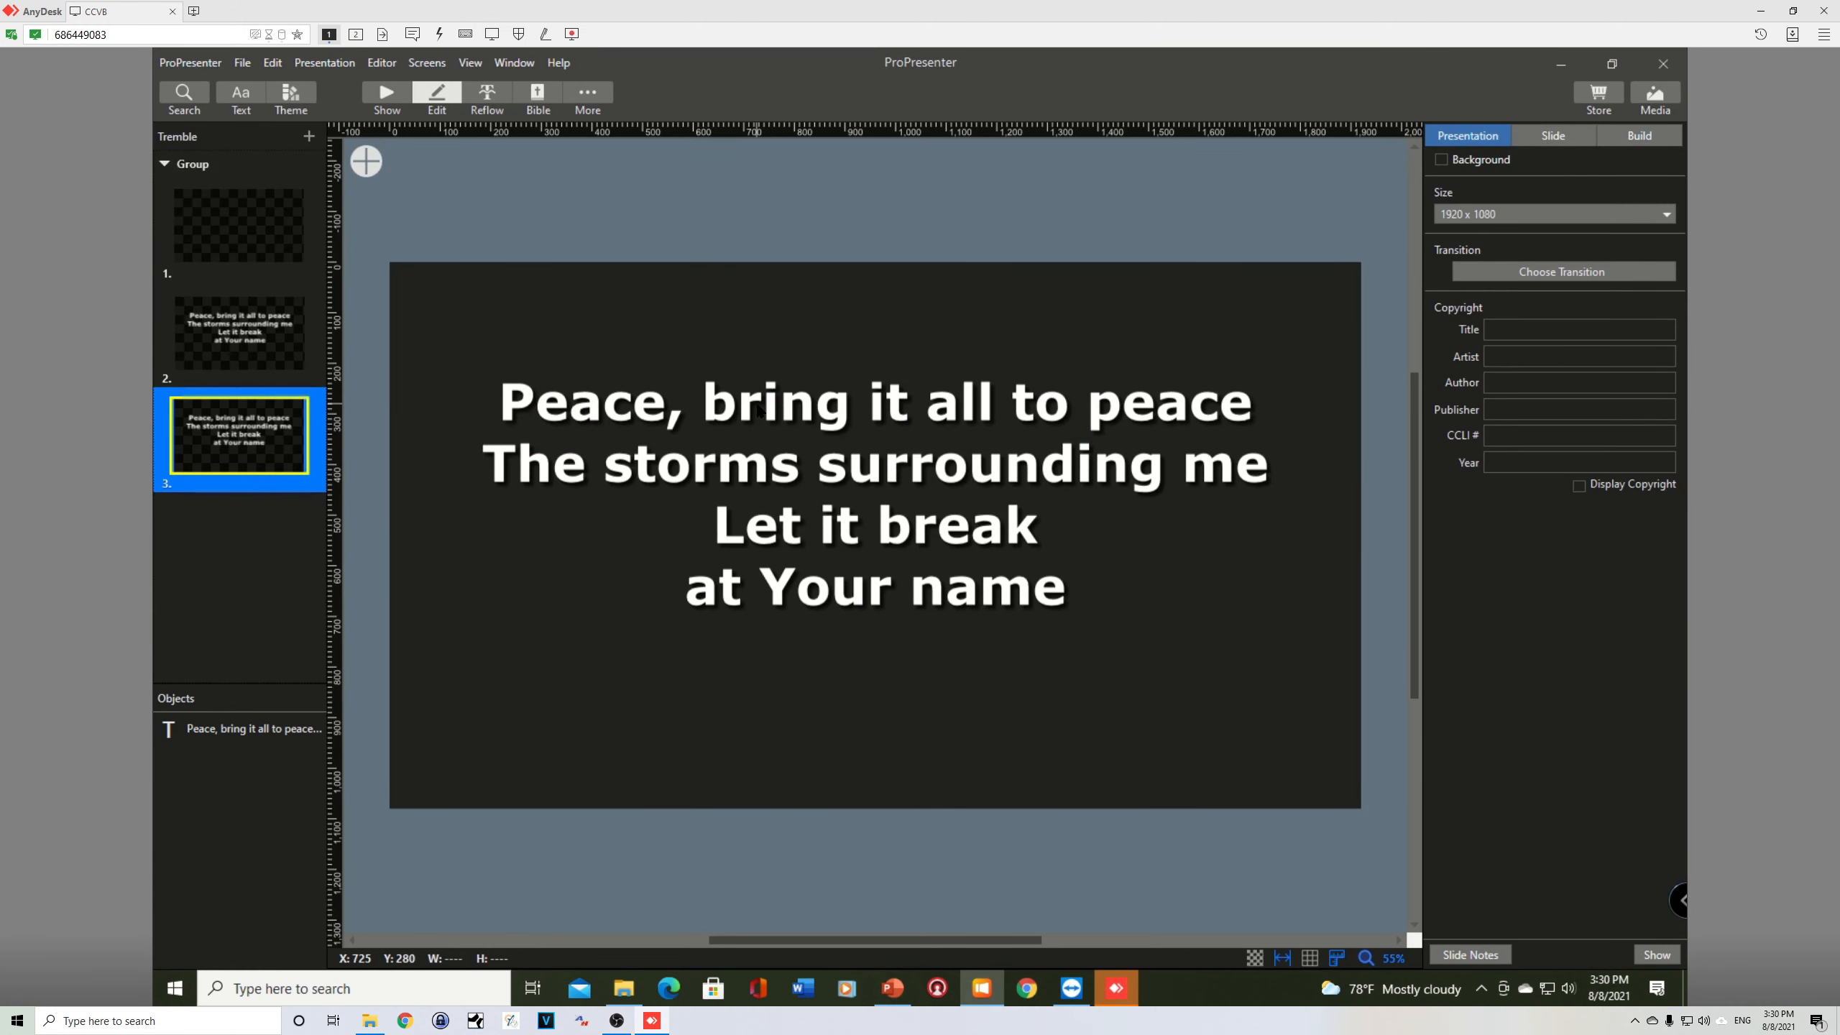
double_click(758, 410)
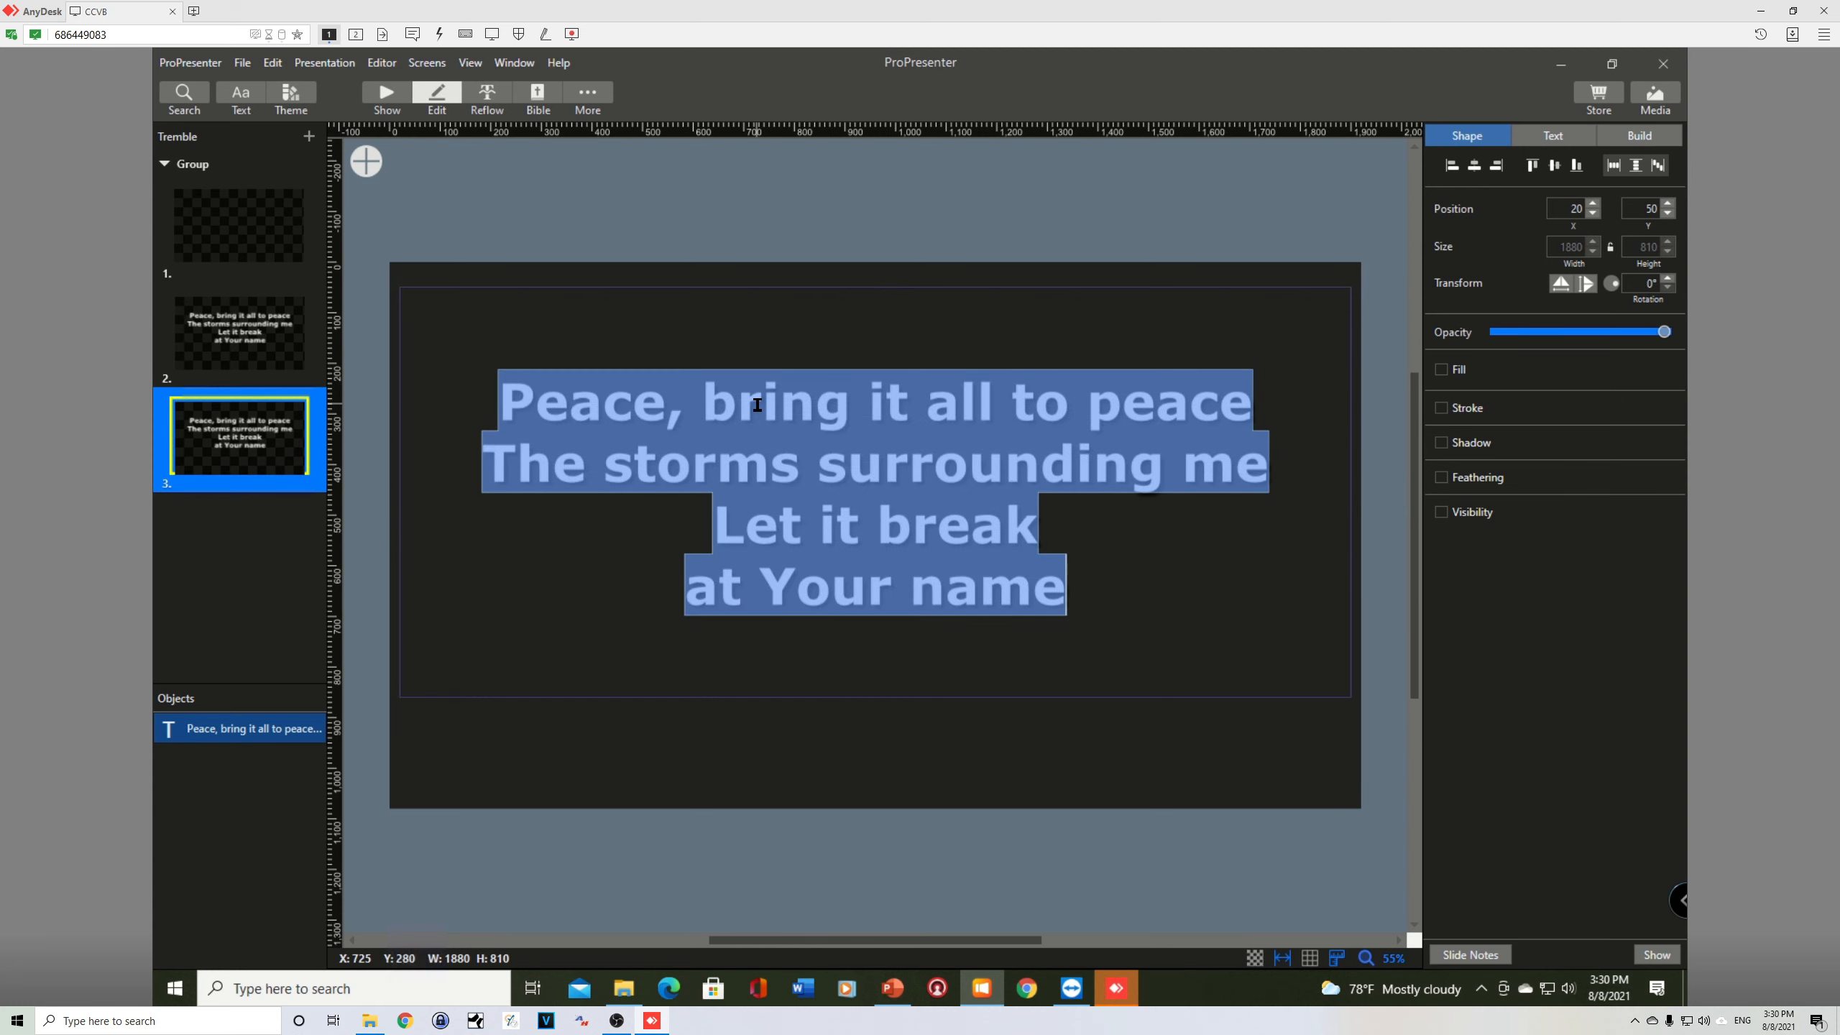
key("ctrl+v")
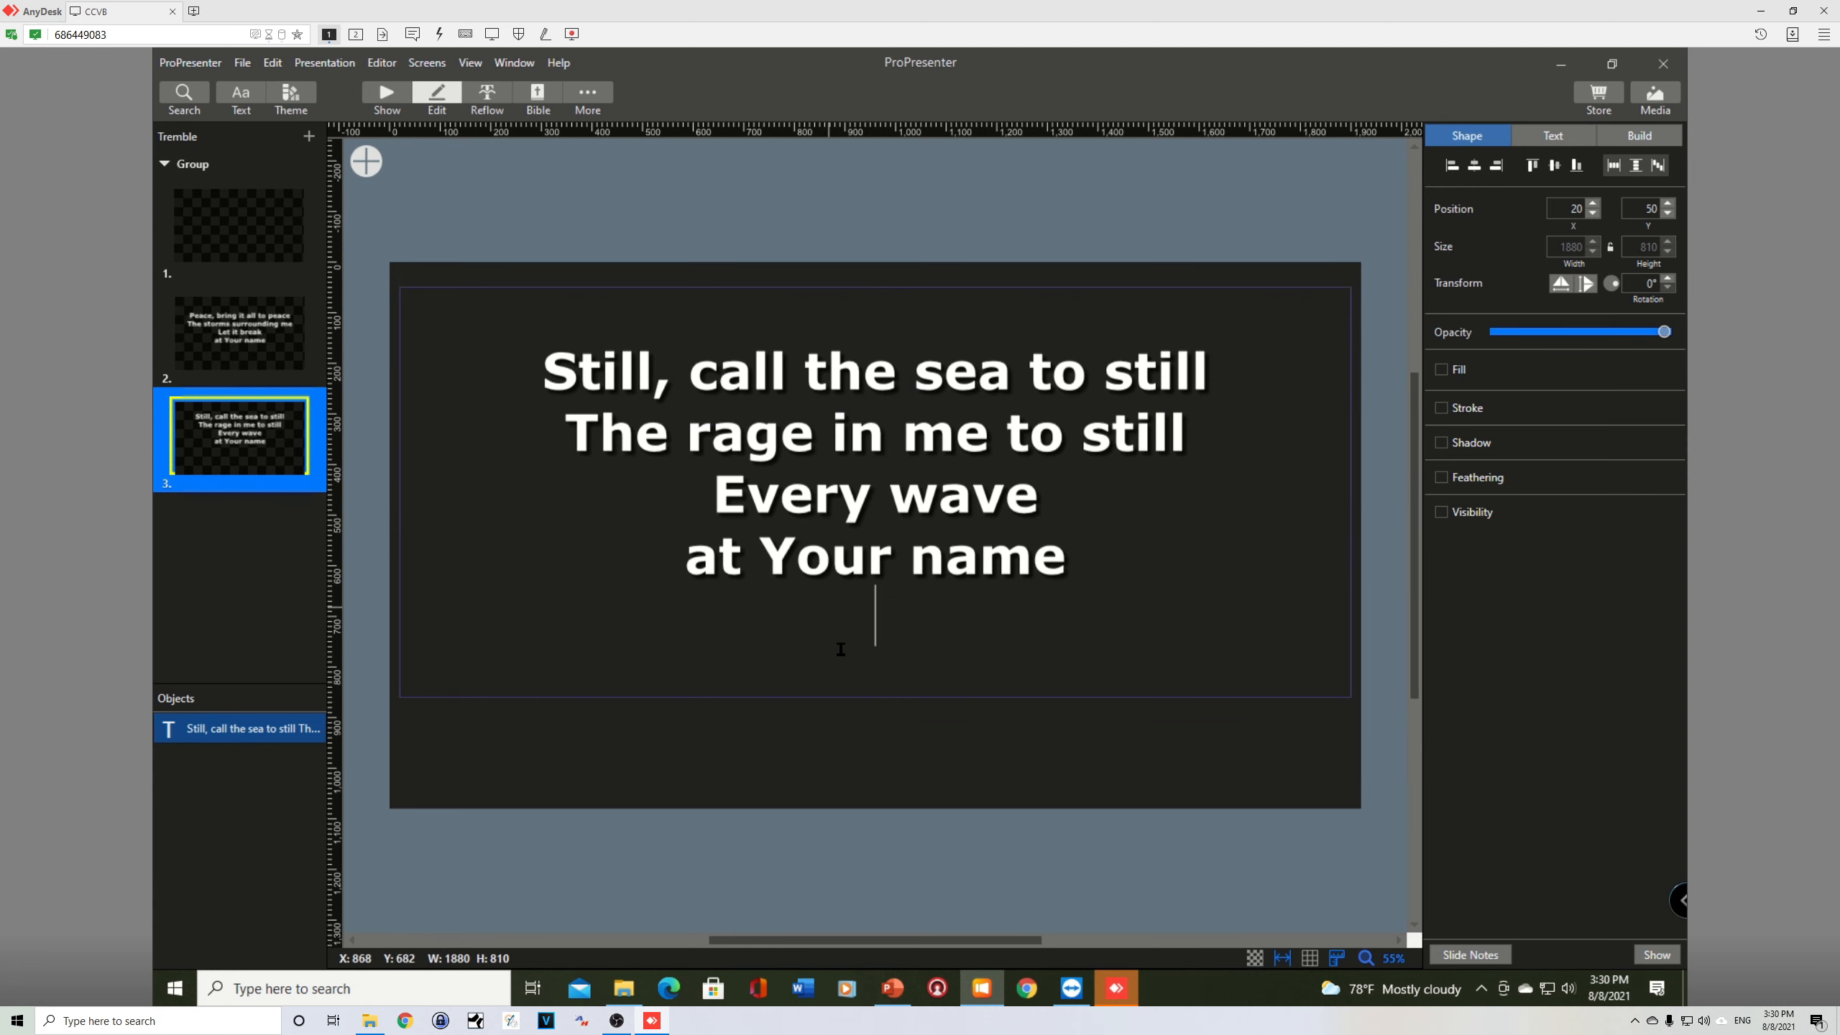
key("BackSpace")
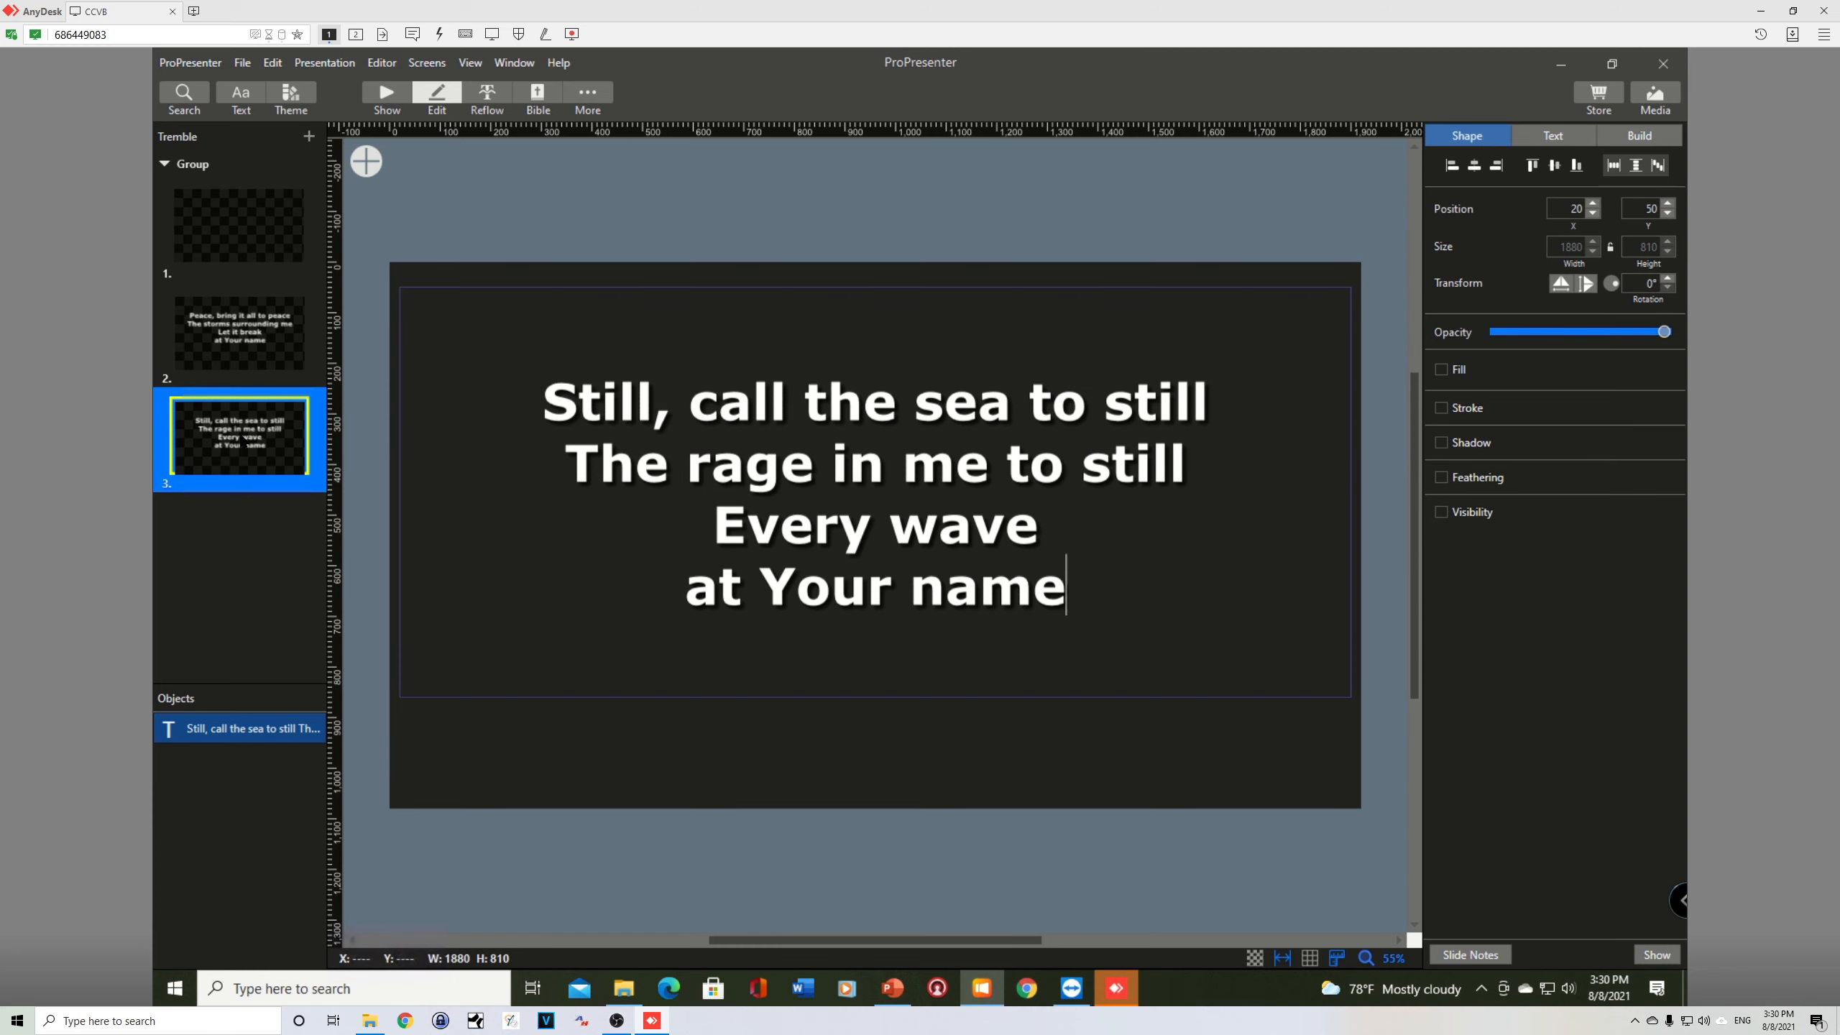
Step: Duplicate the third slide, and in PowerPoint copy the "Jesus, Jesus / You make the darkness tremble" lyrics from slide 4
left_click(244, 437)
key("ctrl+d")
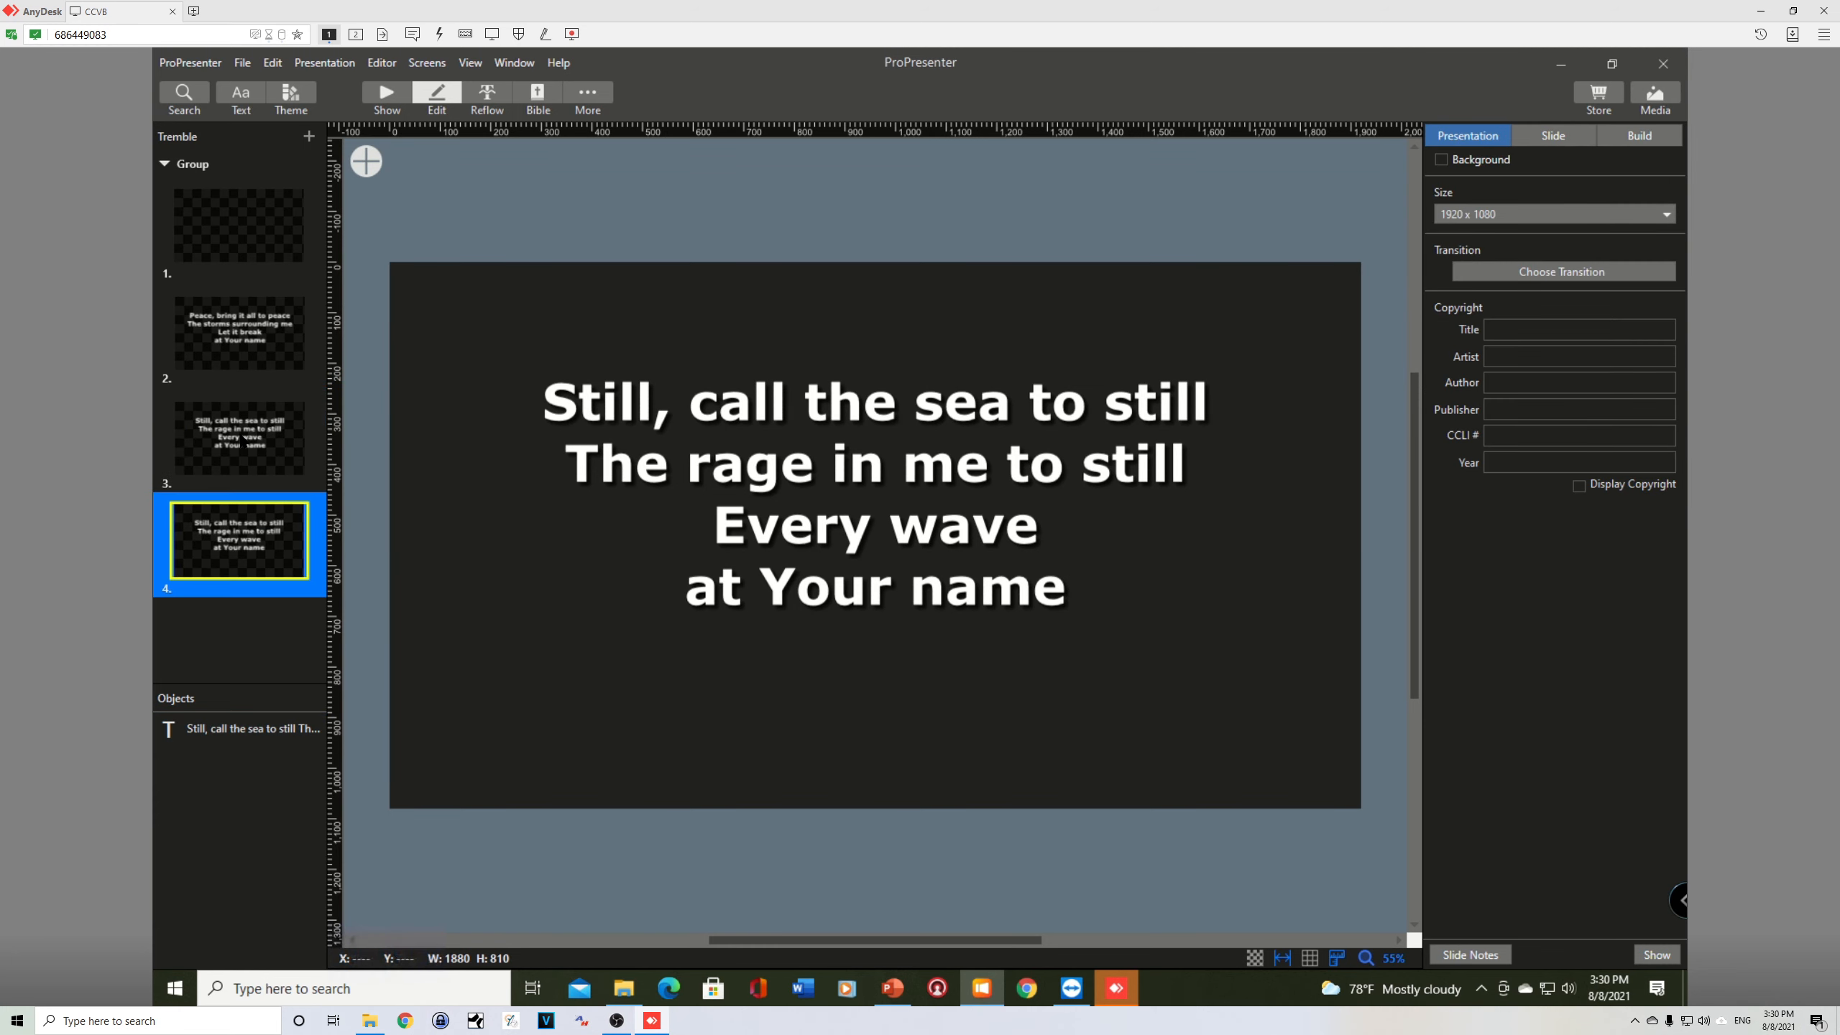
key("alt+Tab")
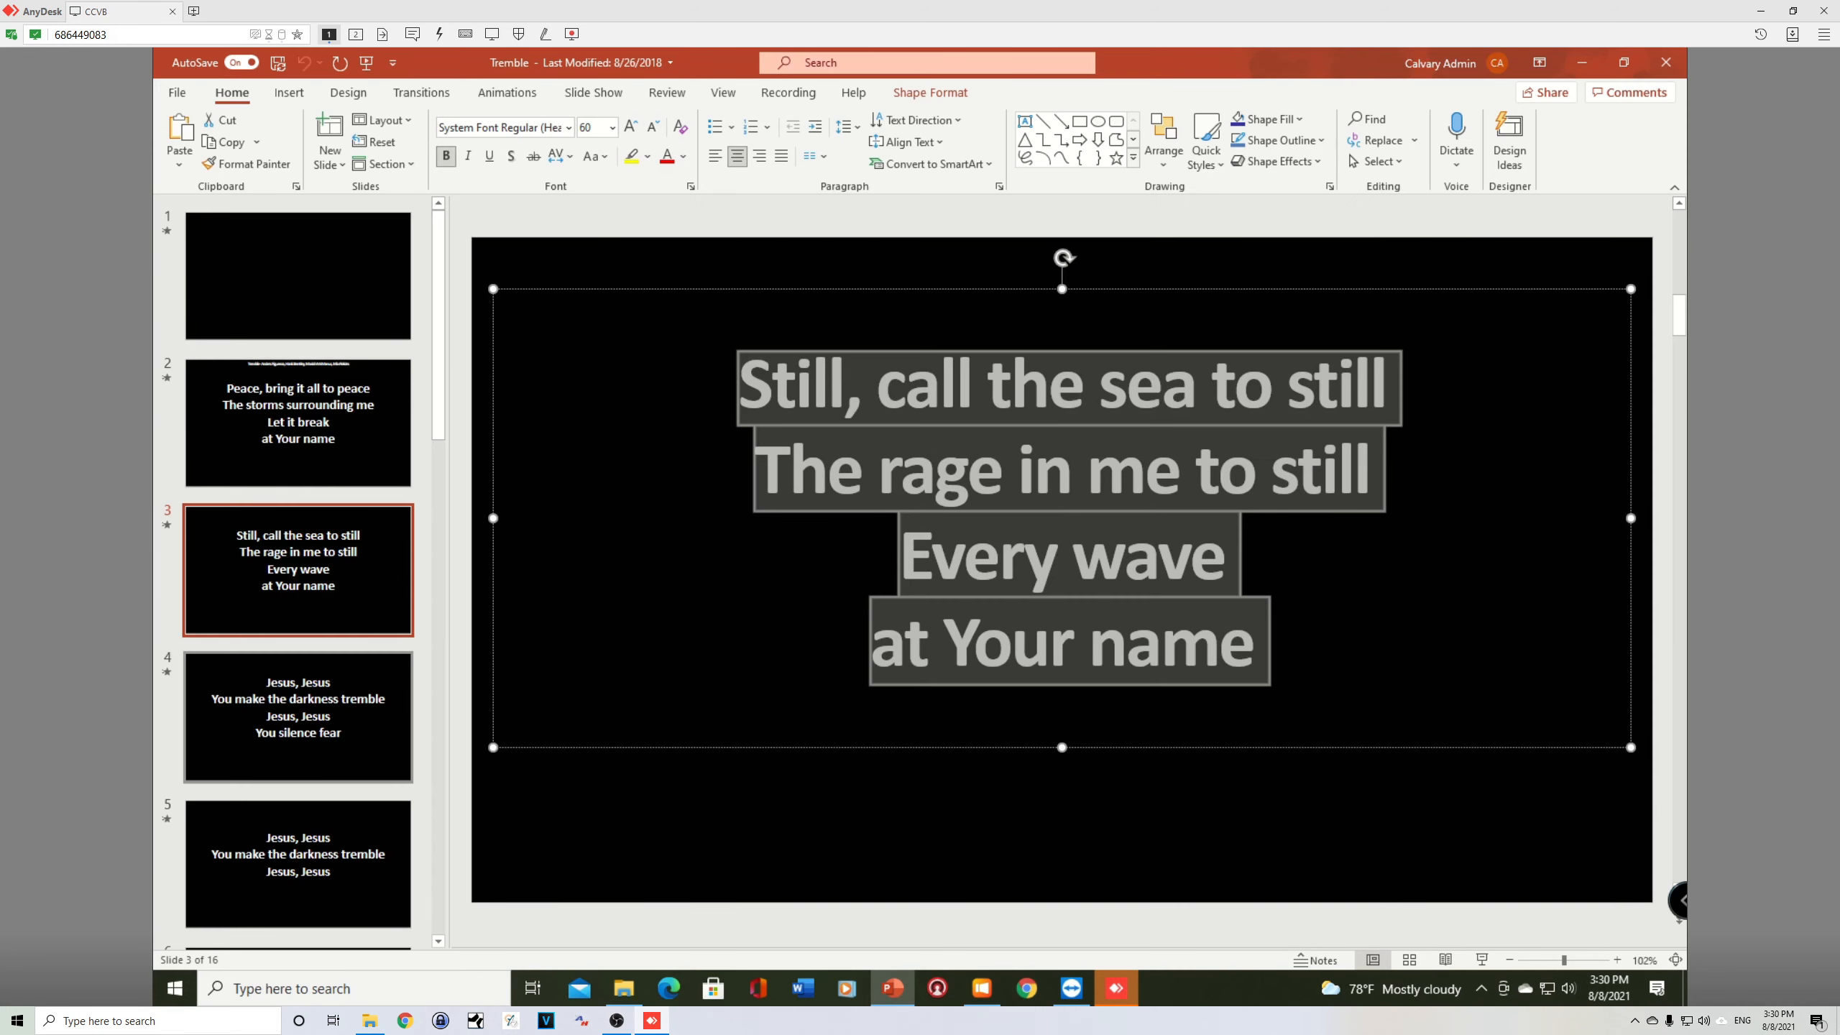
left_click(262, 714)
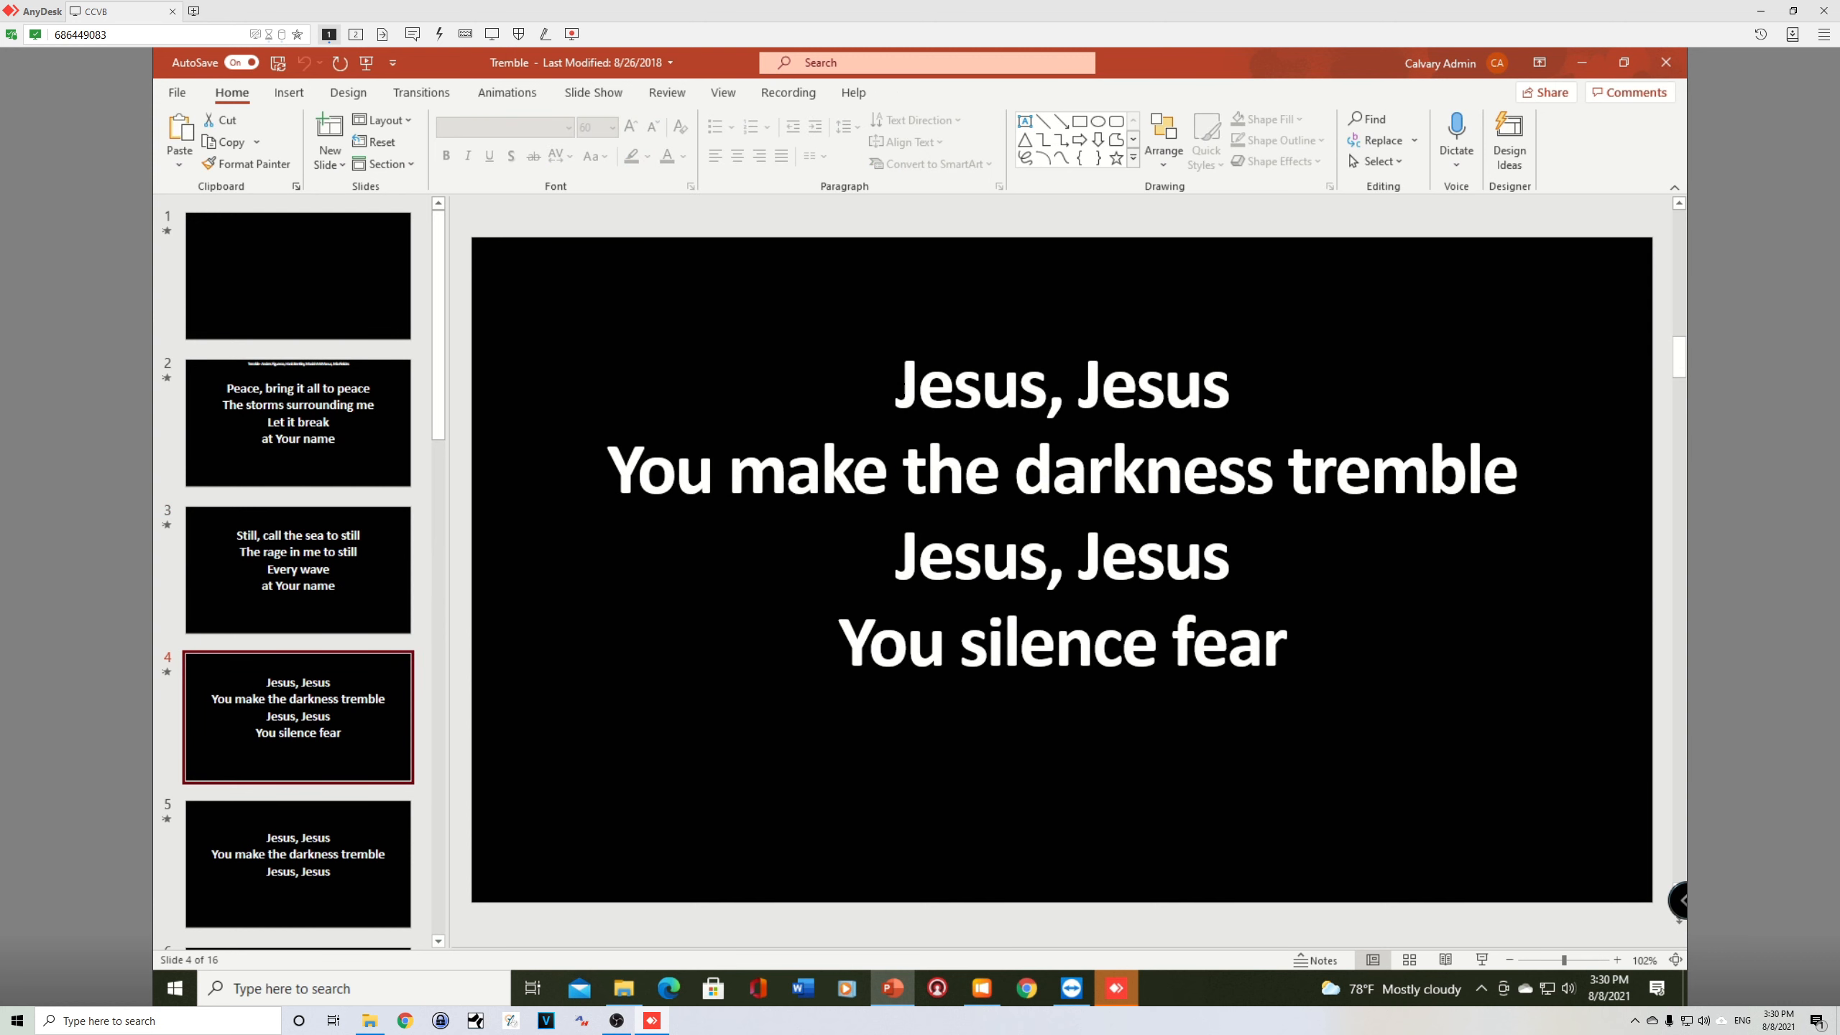
left_click_drag(902, 387, 1299, 677)
key("ctrl+c")
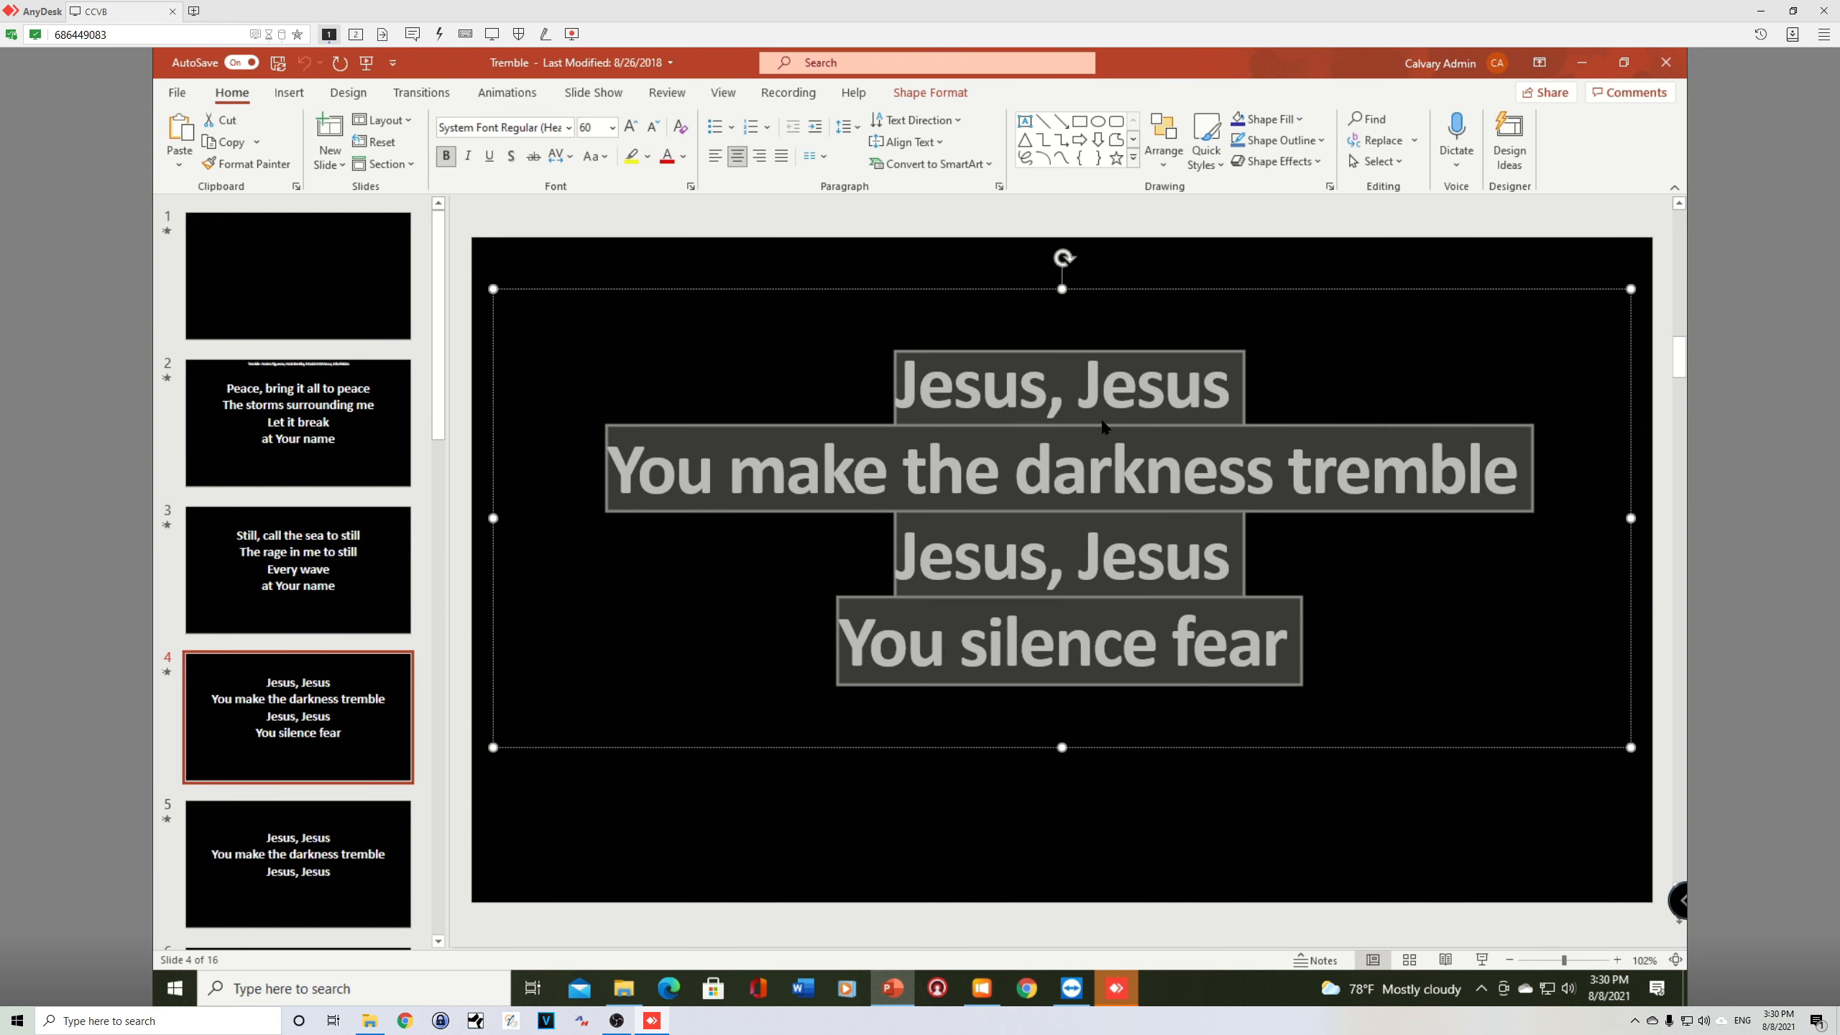
Step: In ProPresenter, replace the fourth slide's text with the copied "Jesus, Jesus" lyrics and remove the trailing blank line
key("alt+Tab")
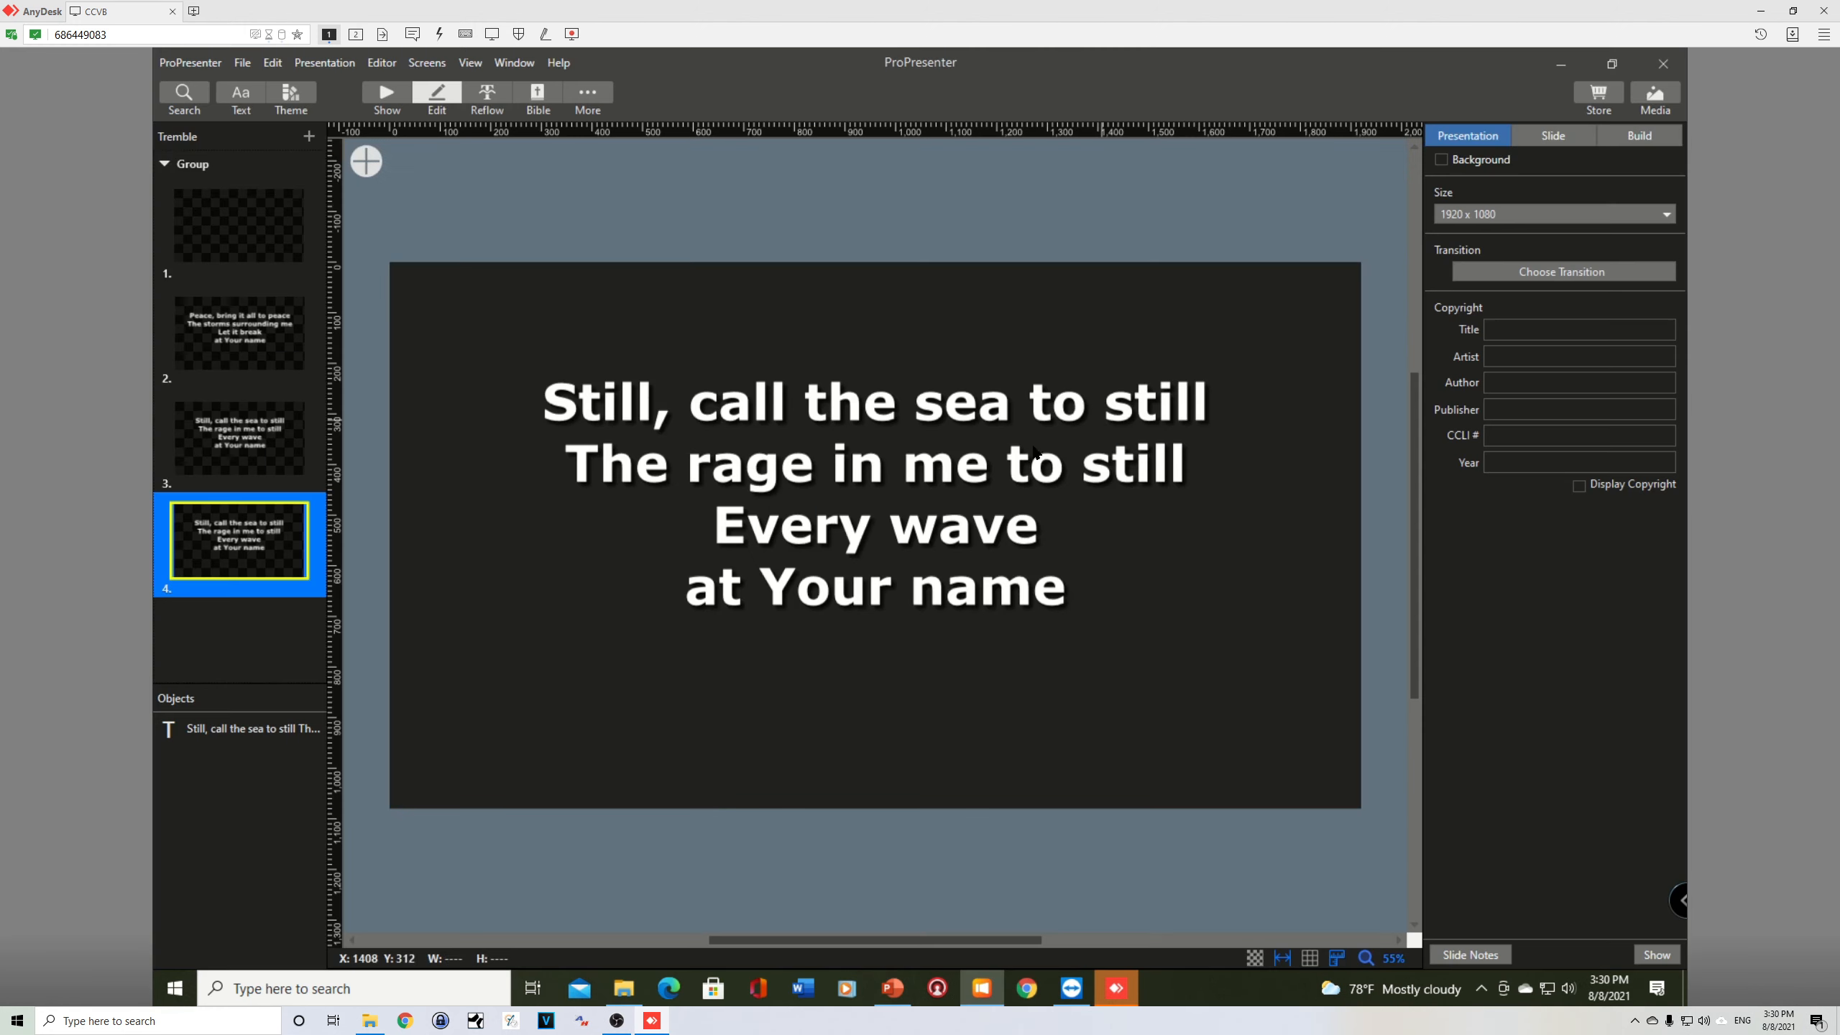
double_click(622, 422)
key("ctrl+a")
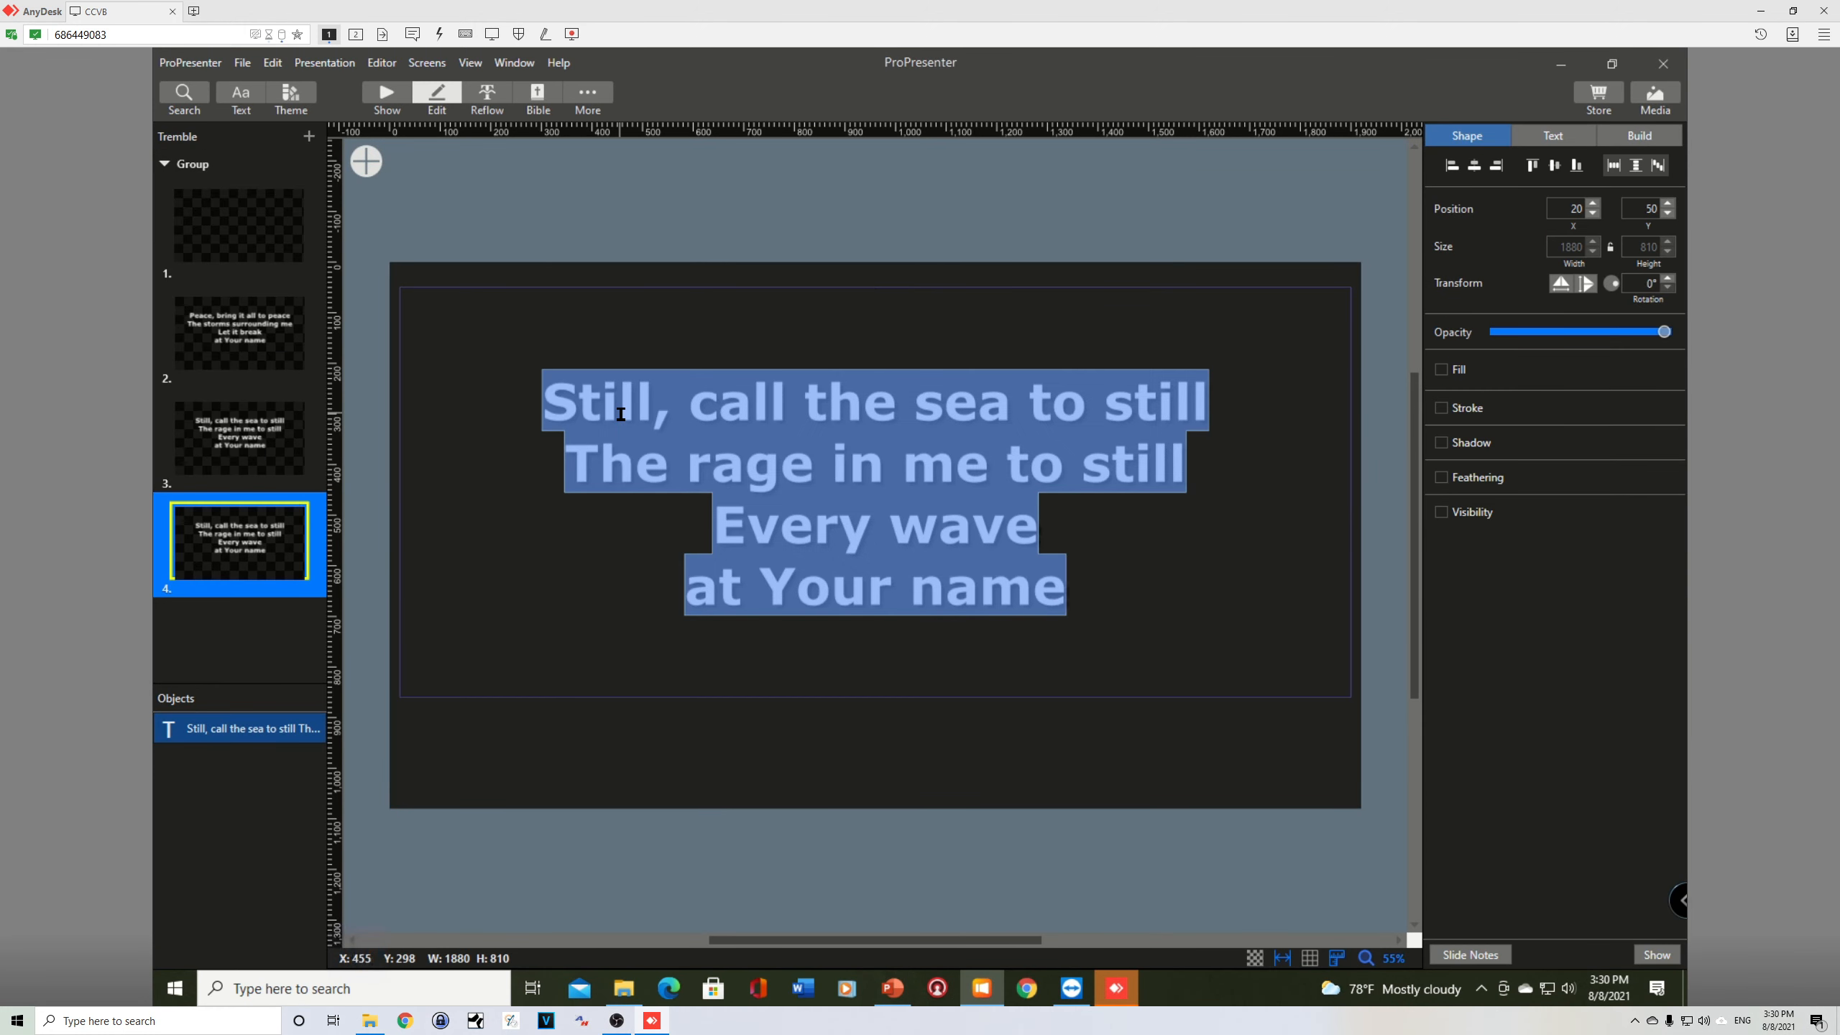
key("ctrl+v")
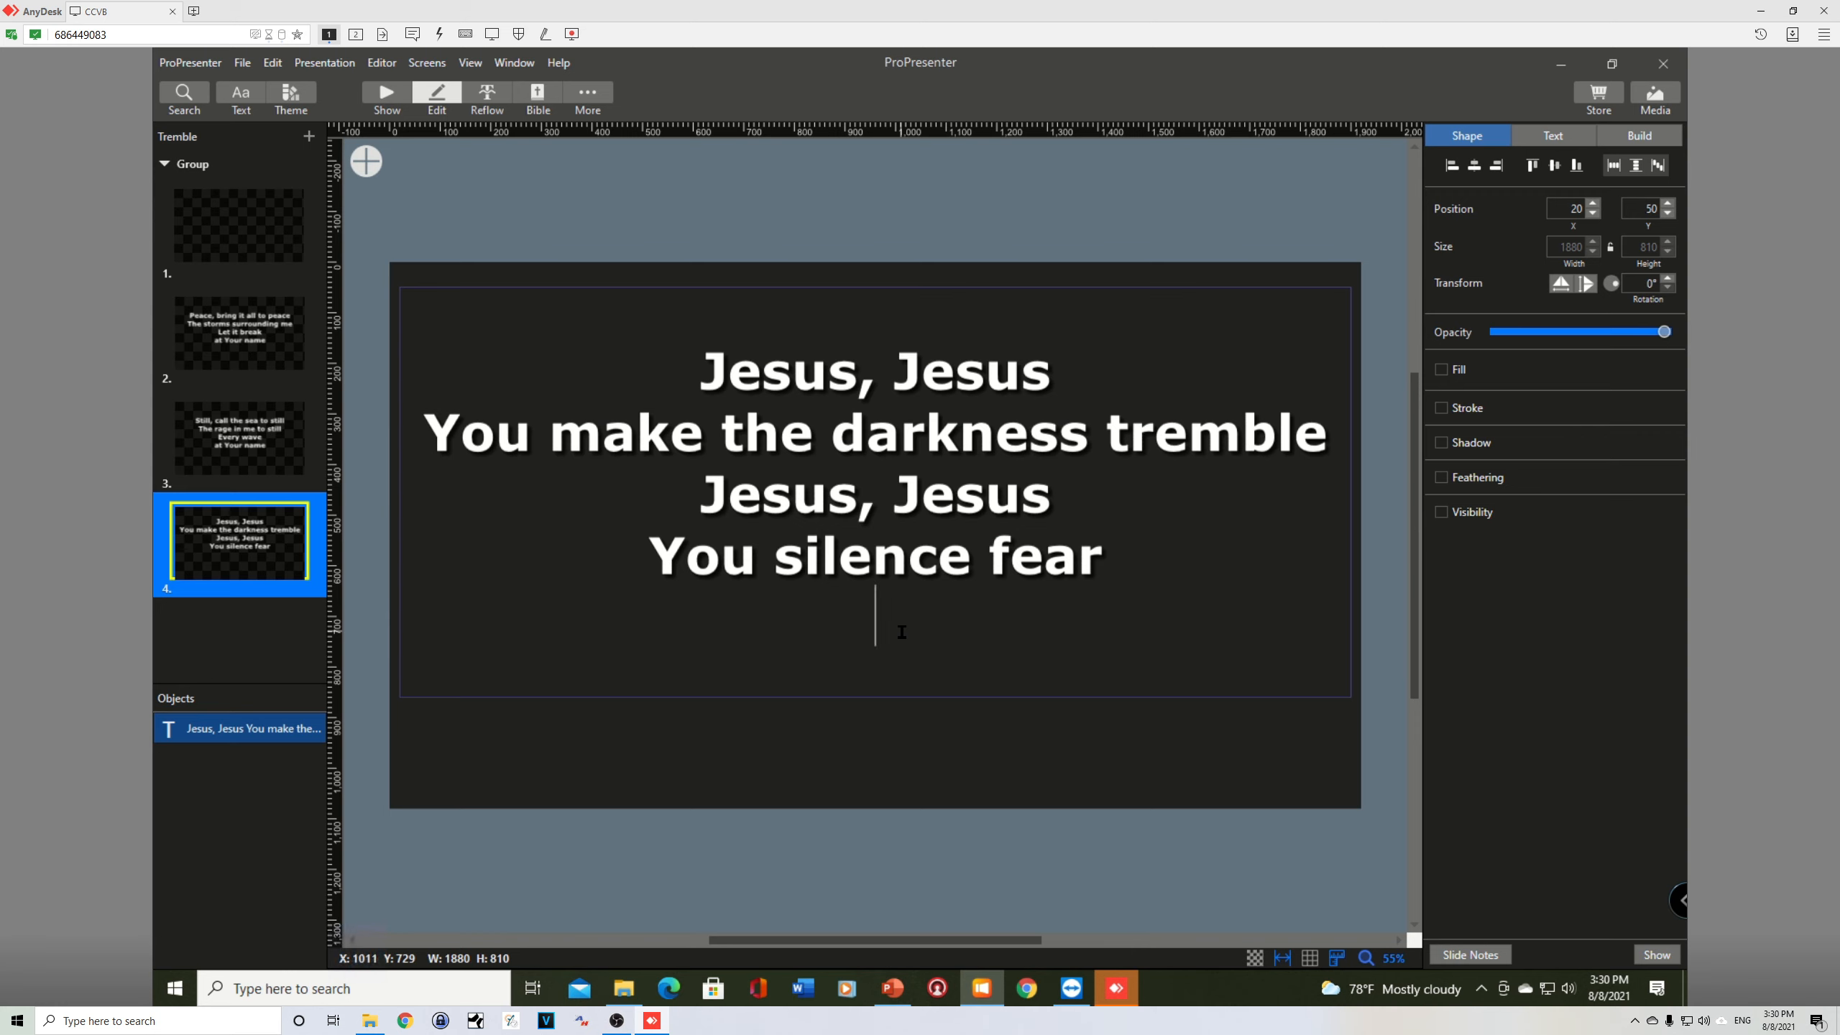
key("BackSpace")
Step: Duplicate the fourth slide and switch to the Tremble lyrics in PowerPoint
left_click(242, 552)
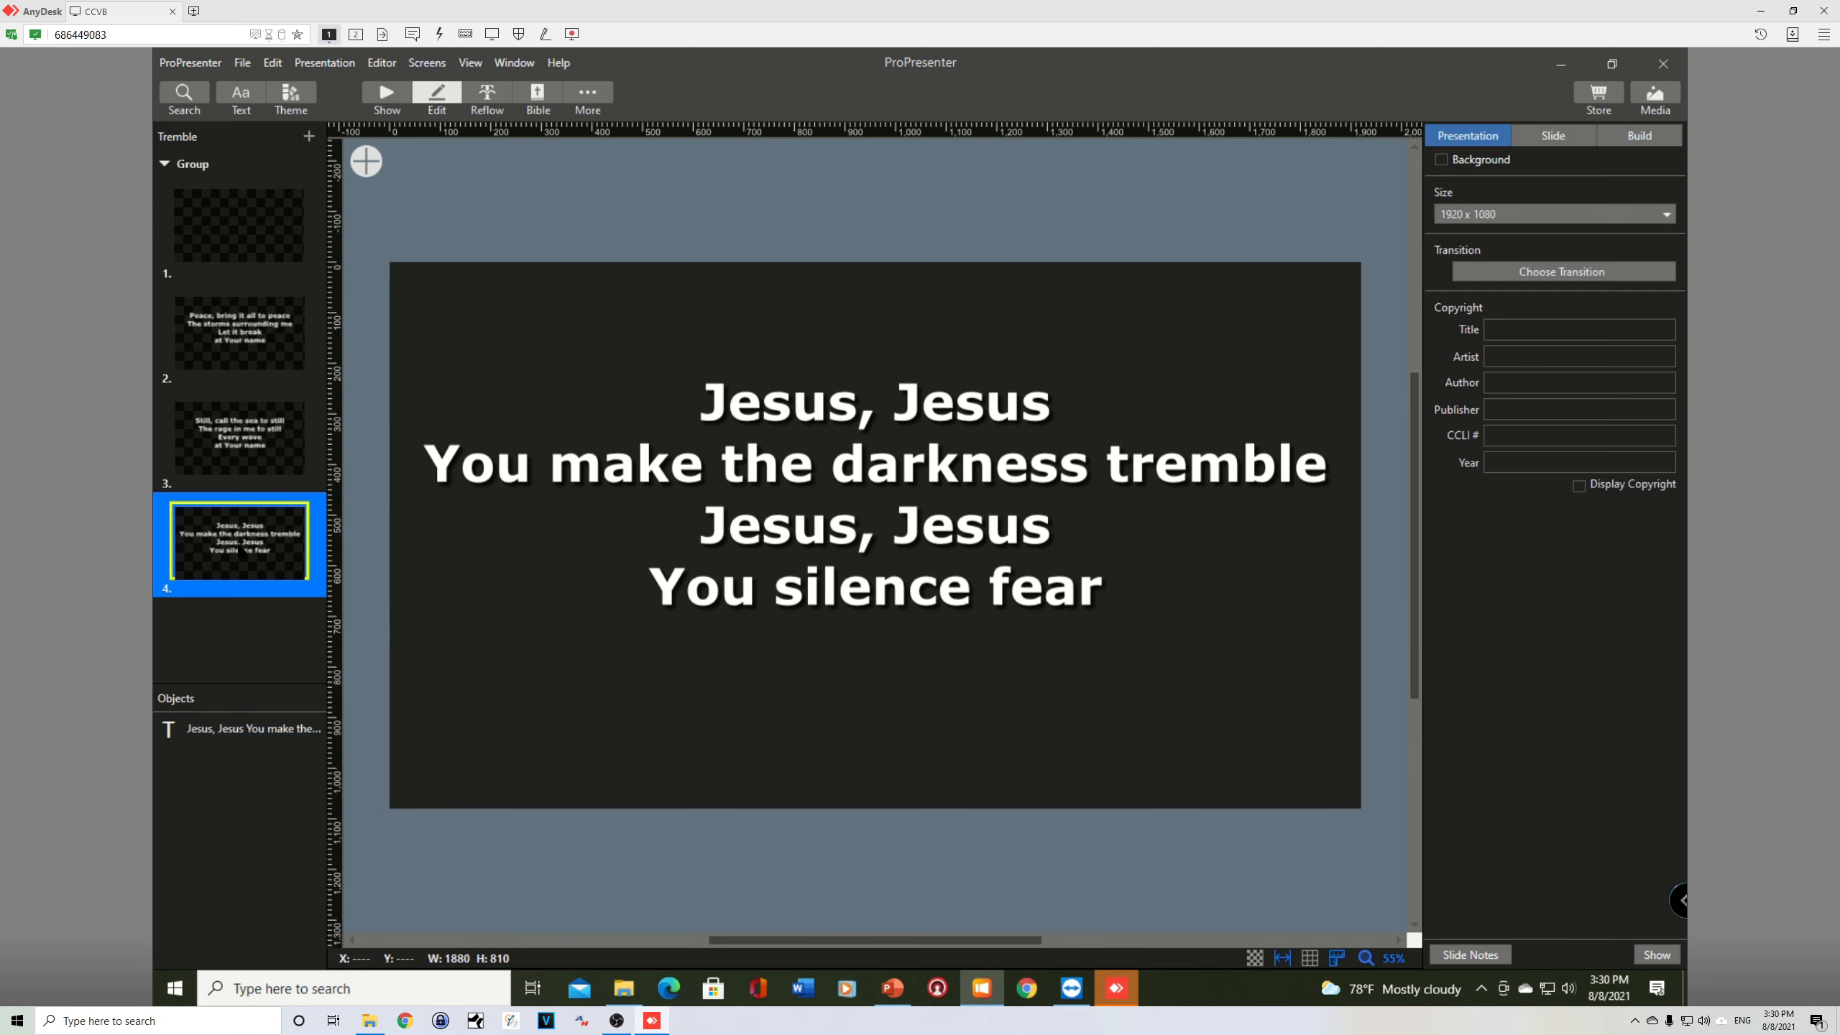
key("ctrl+d")
key("alt+Tab")
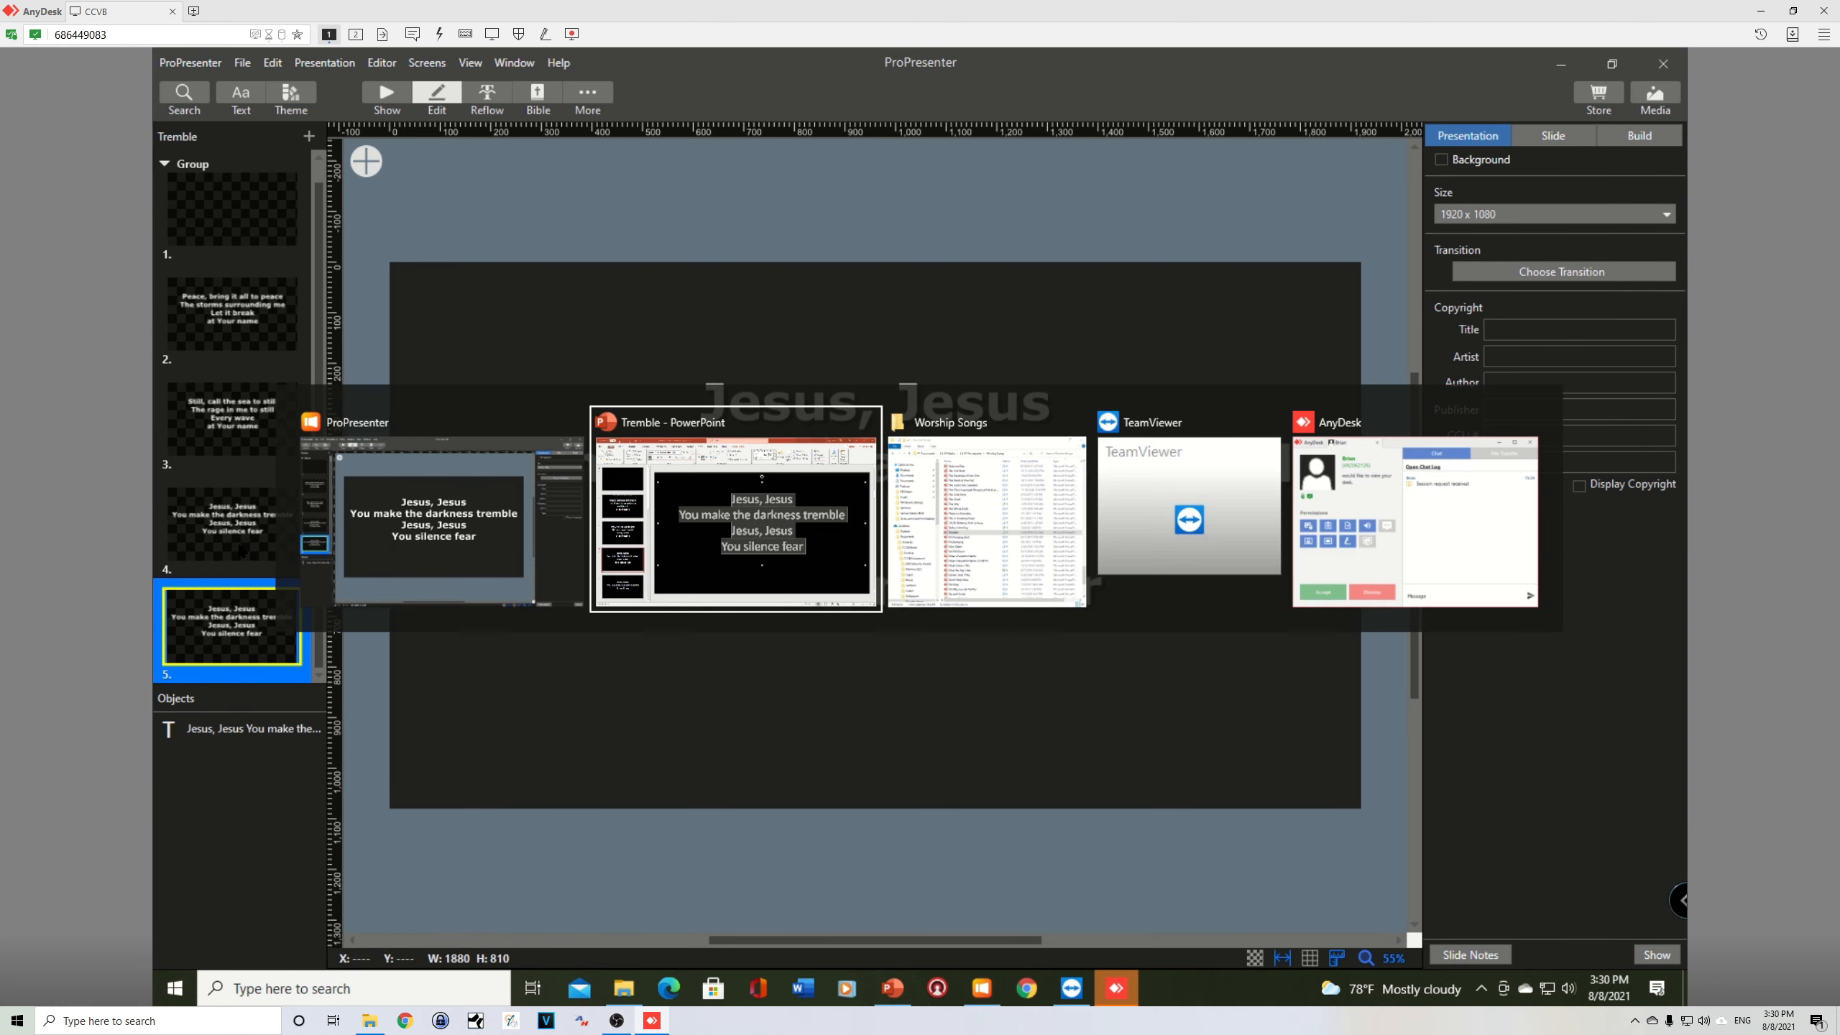
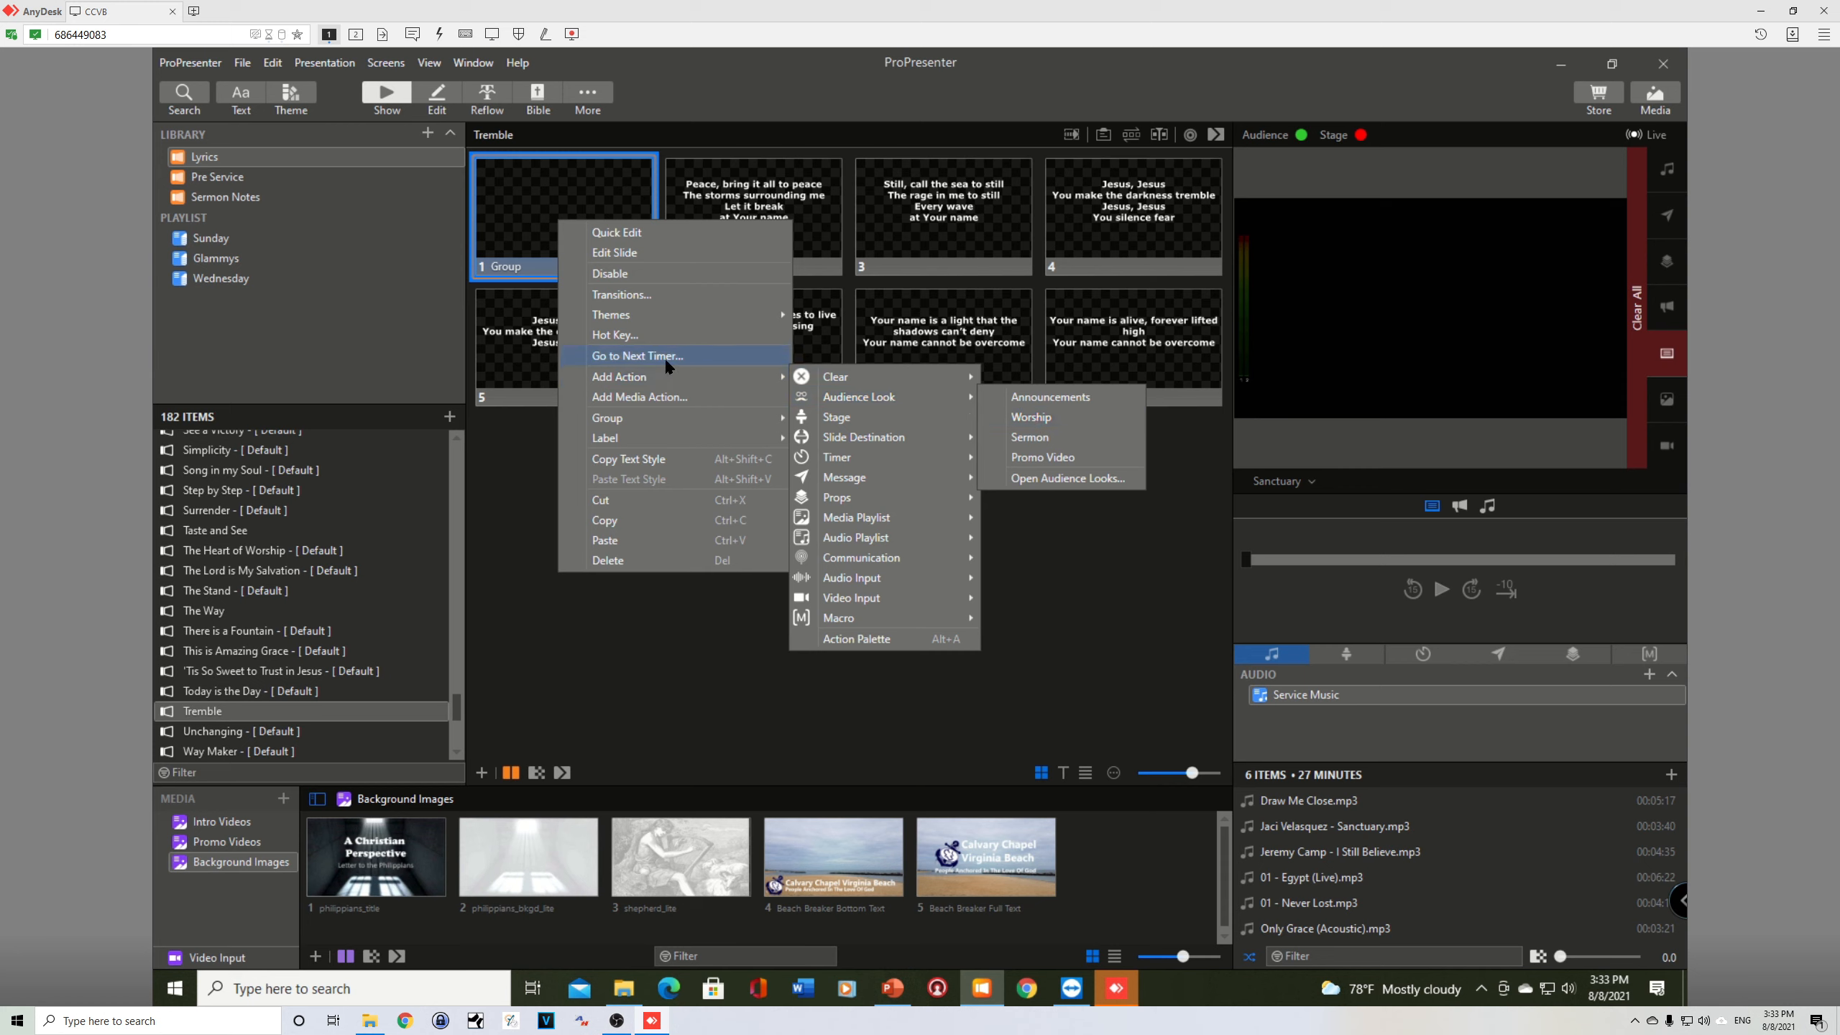
Step: Add the Worship audience look action to the blank first slide and to all the other Tremble slides
left_click(1032, 418)
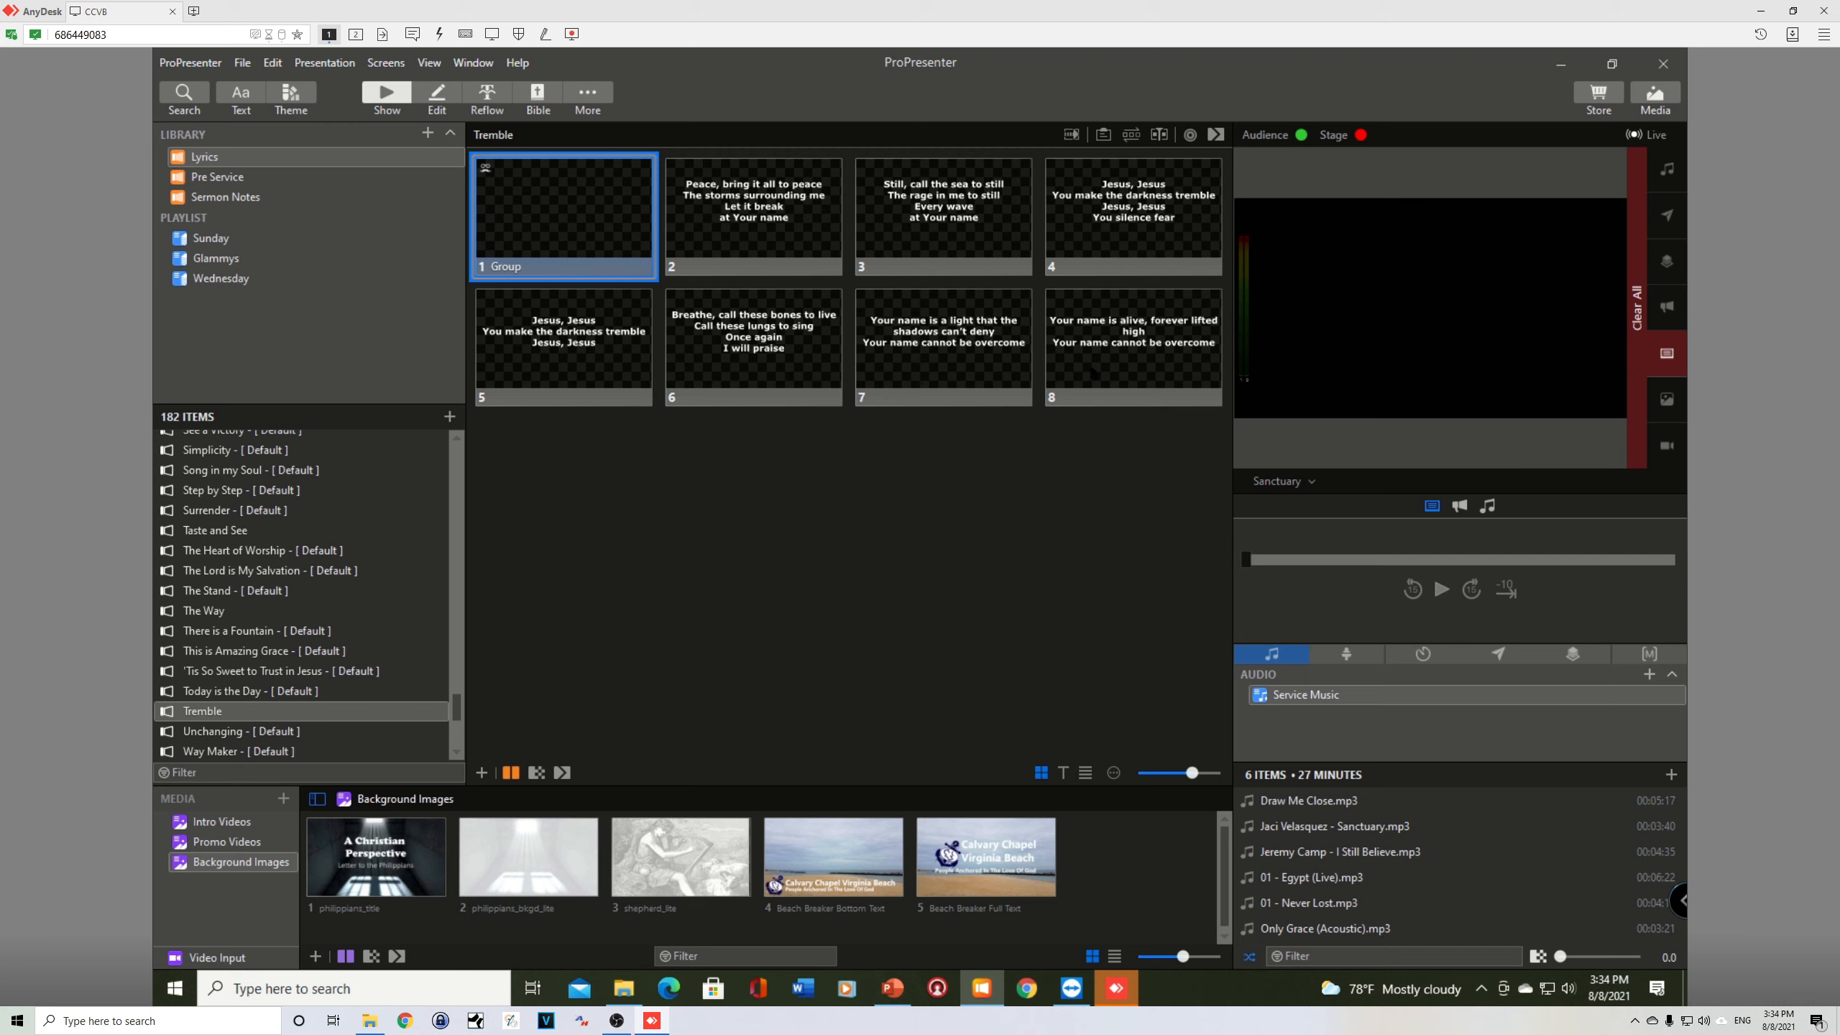
key("ctrl+a")
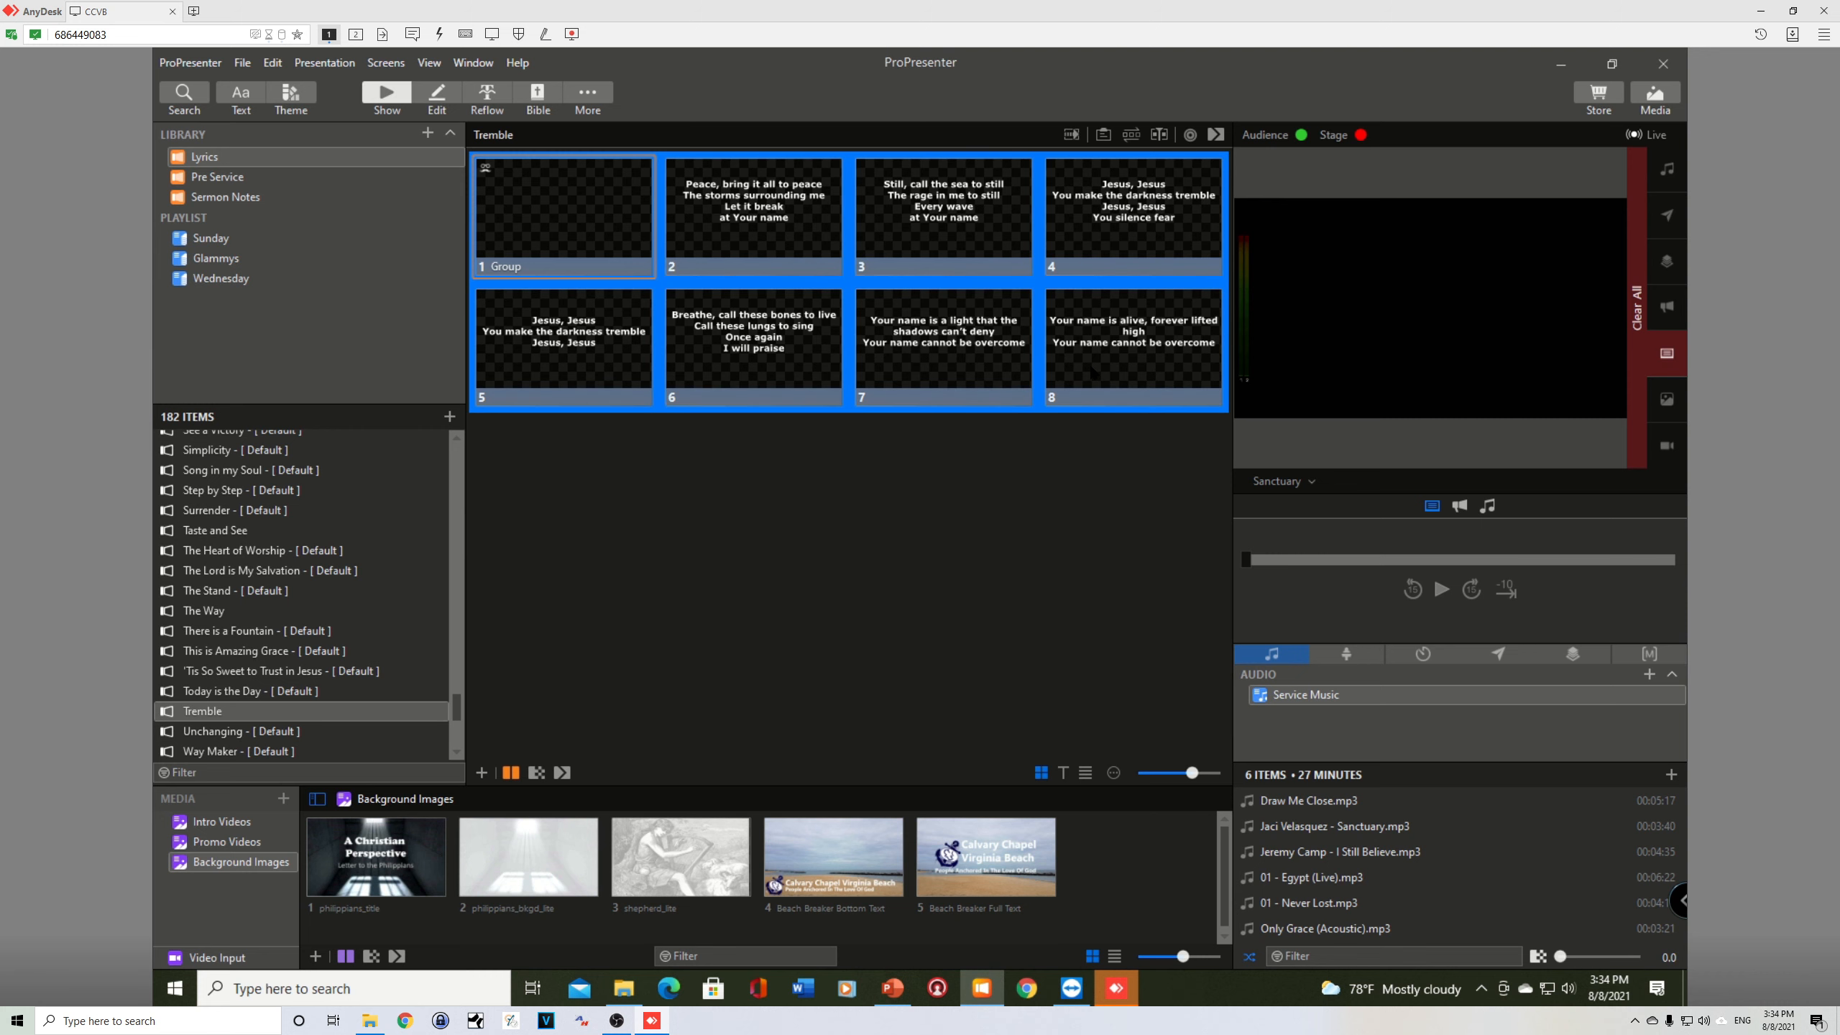
right_click(1081, 369)
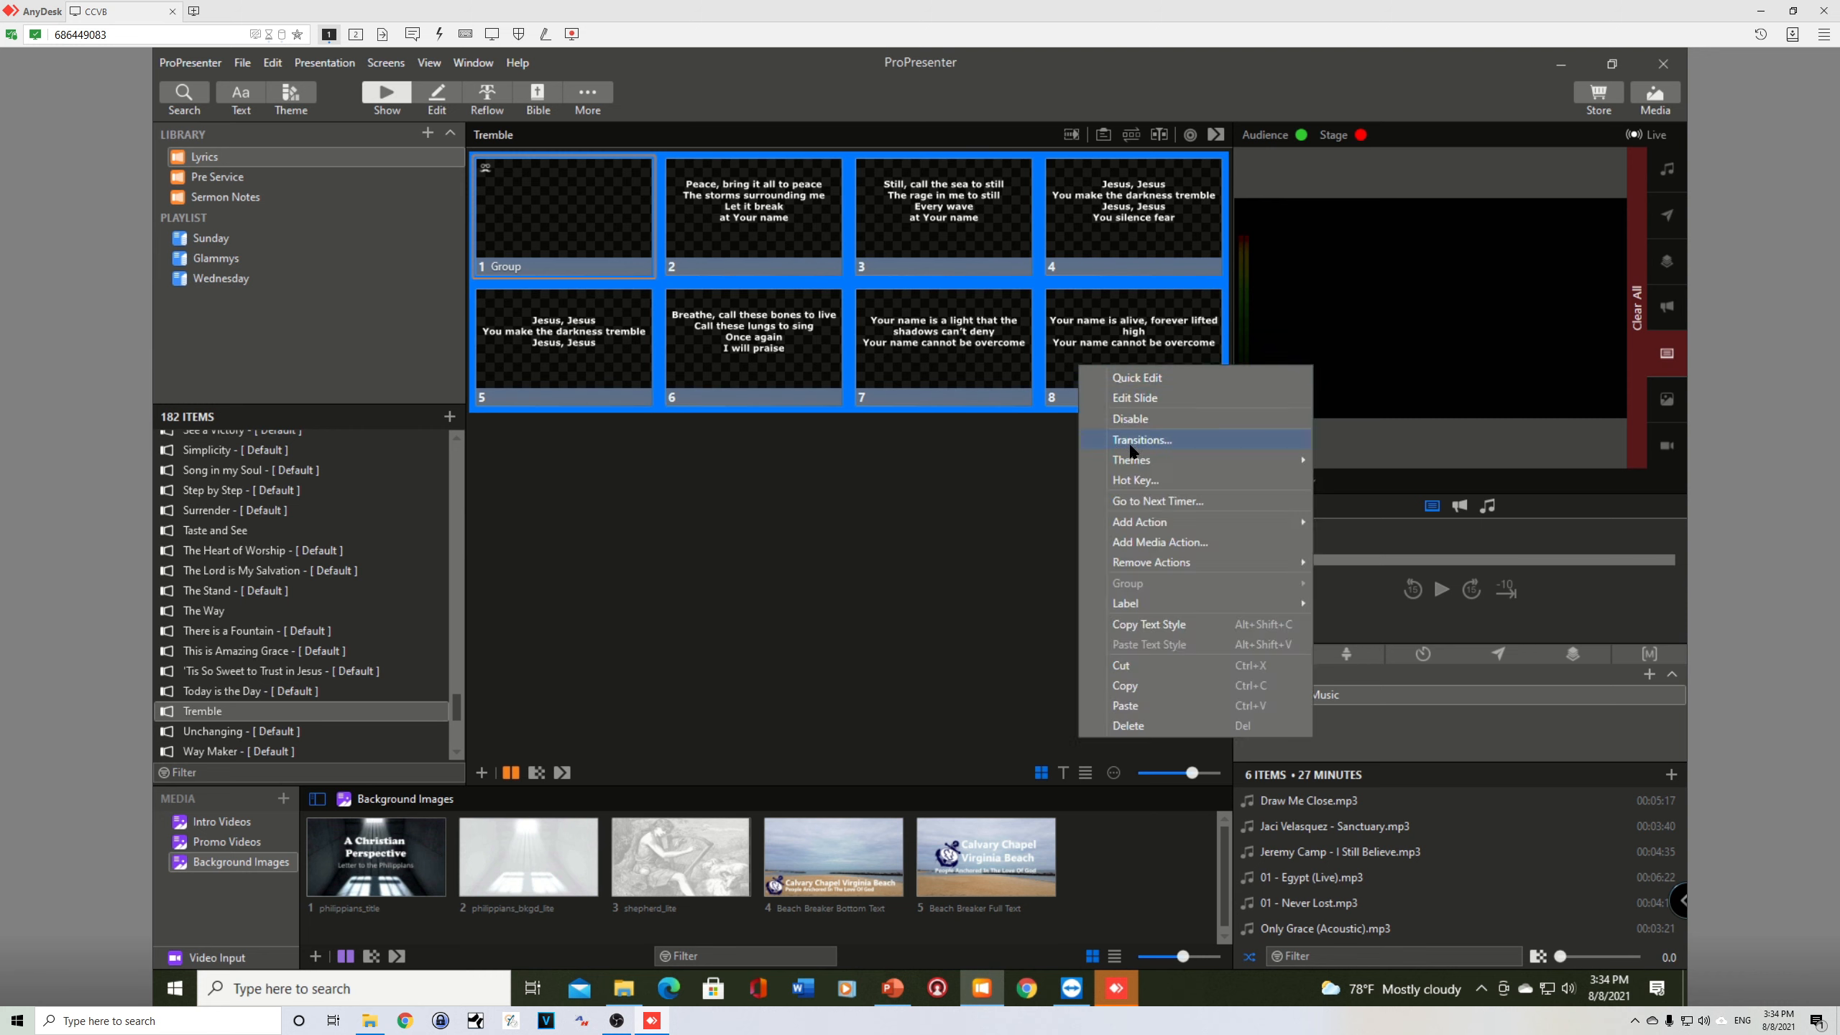
mouse_move(1141, 523)
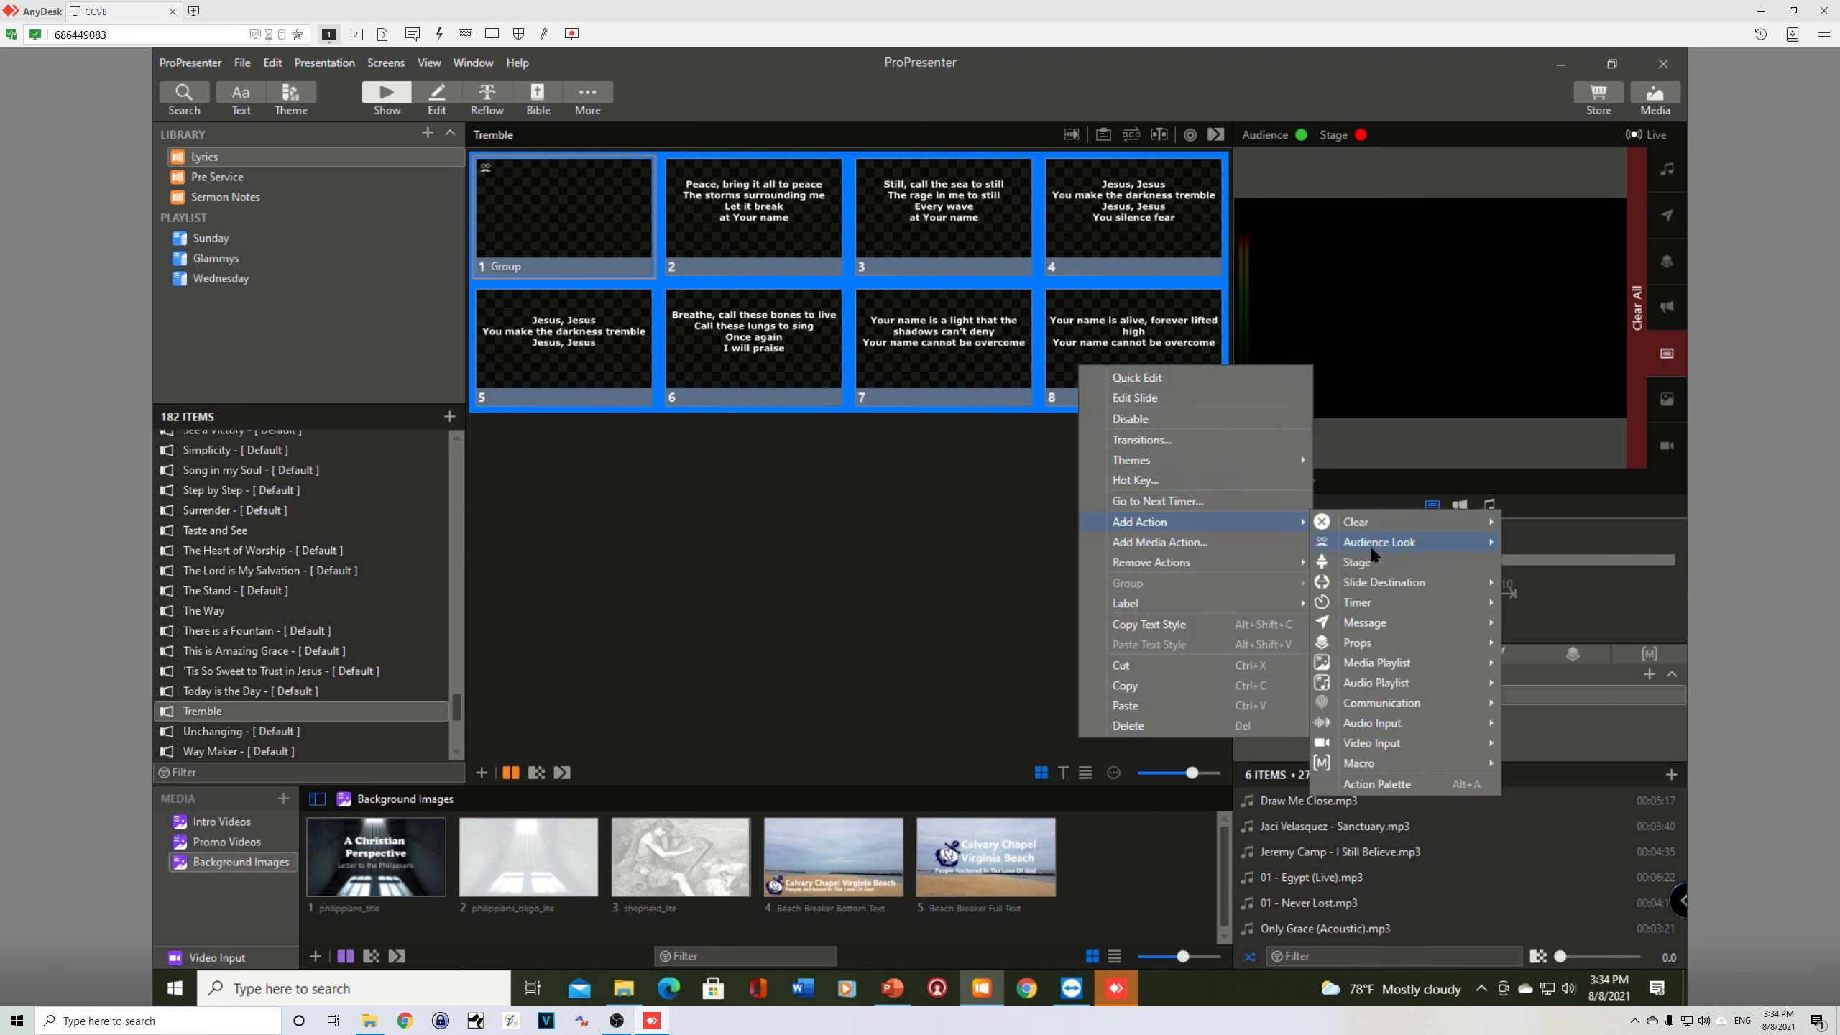
mouse_move(1408, 545)
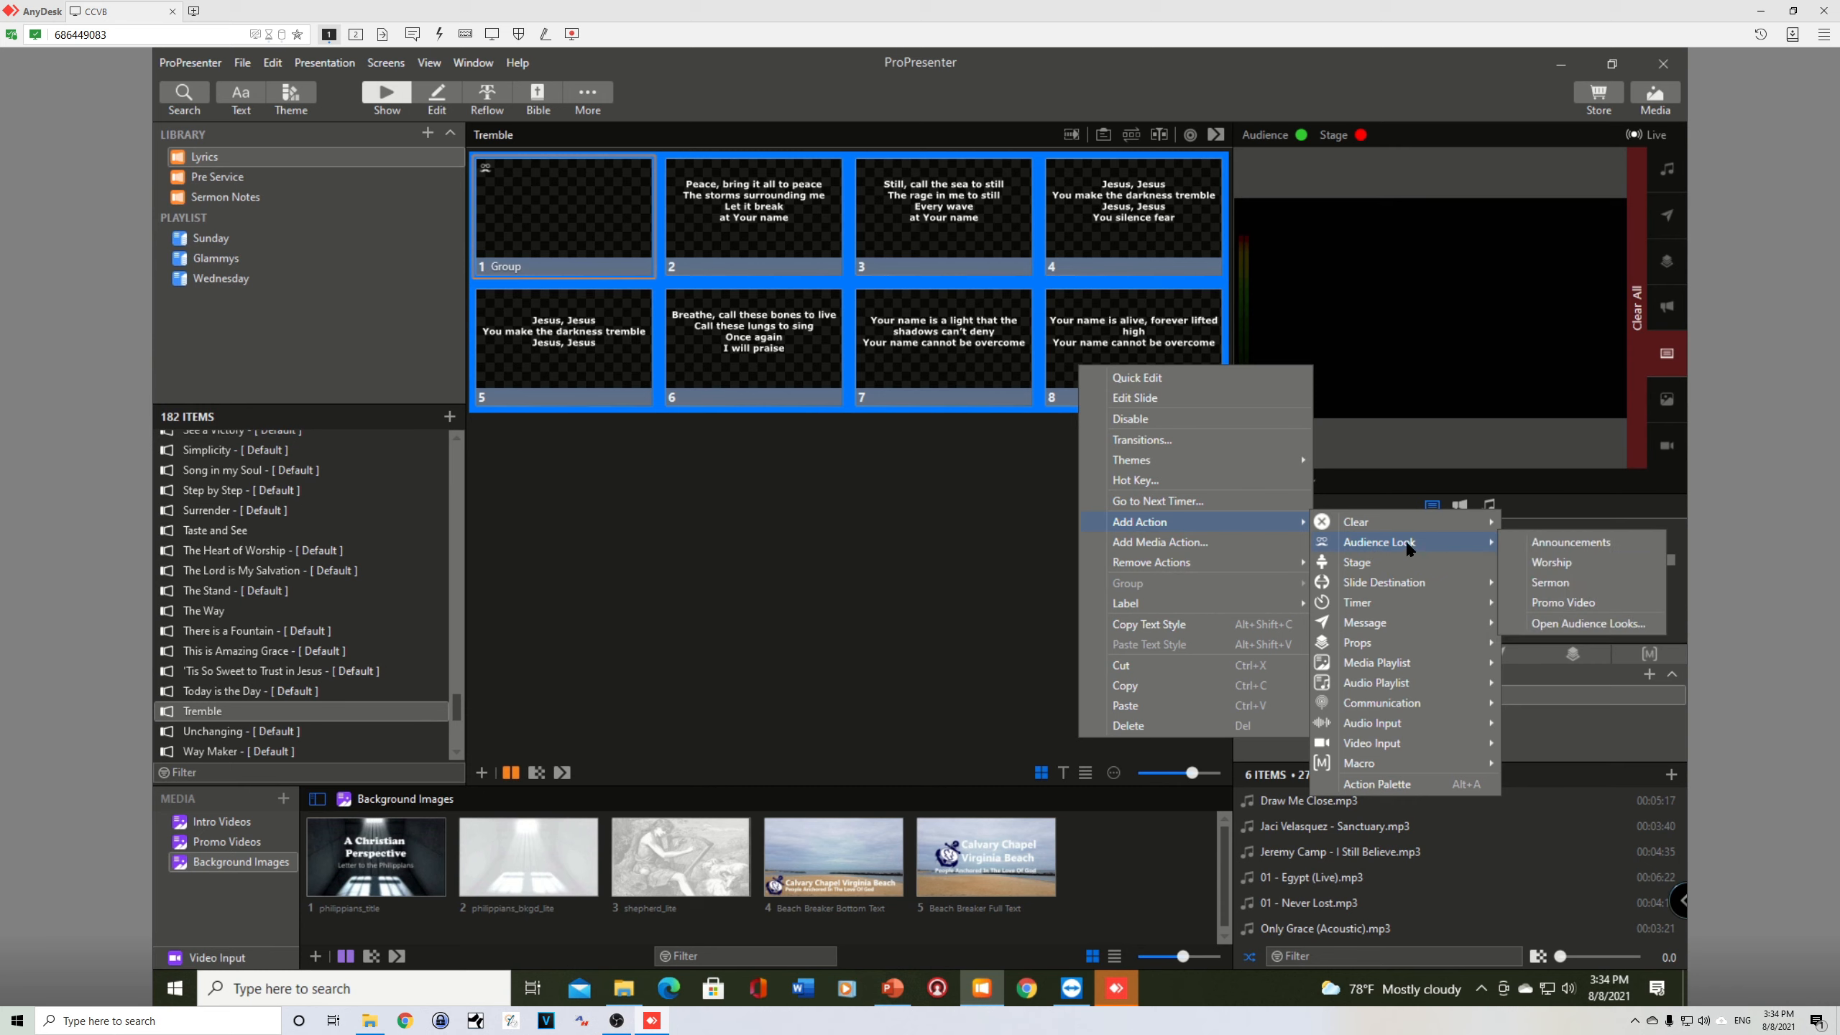
left_click(1551, 563)
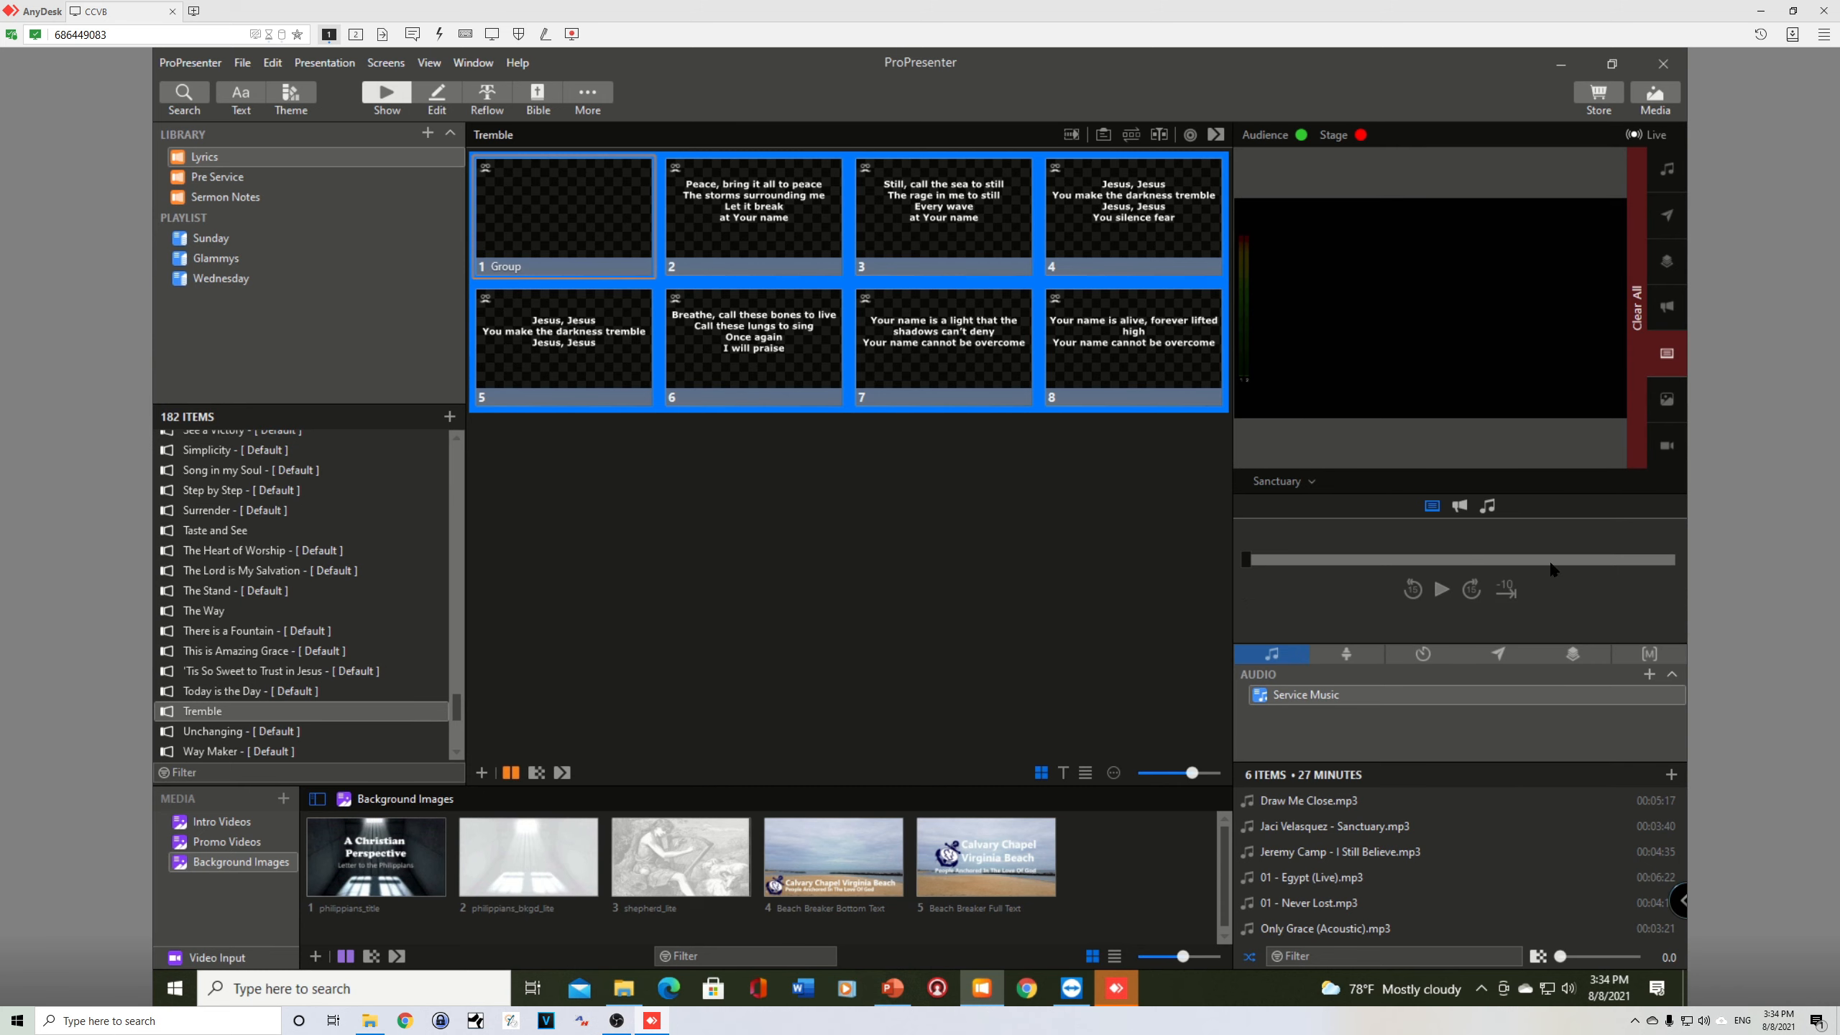
Step: Show the blank first slide and the second slide live, and switch the output preview from Sanctuary to Live Stream
left_click(545, 207)
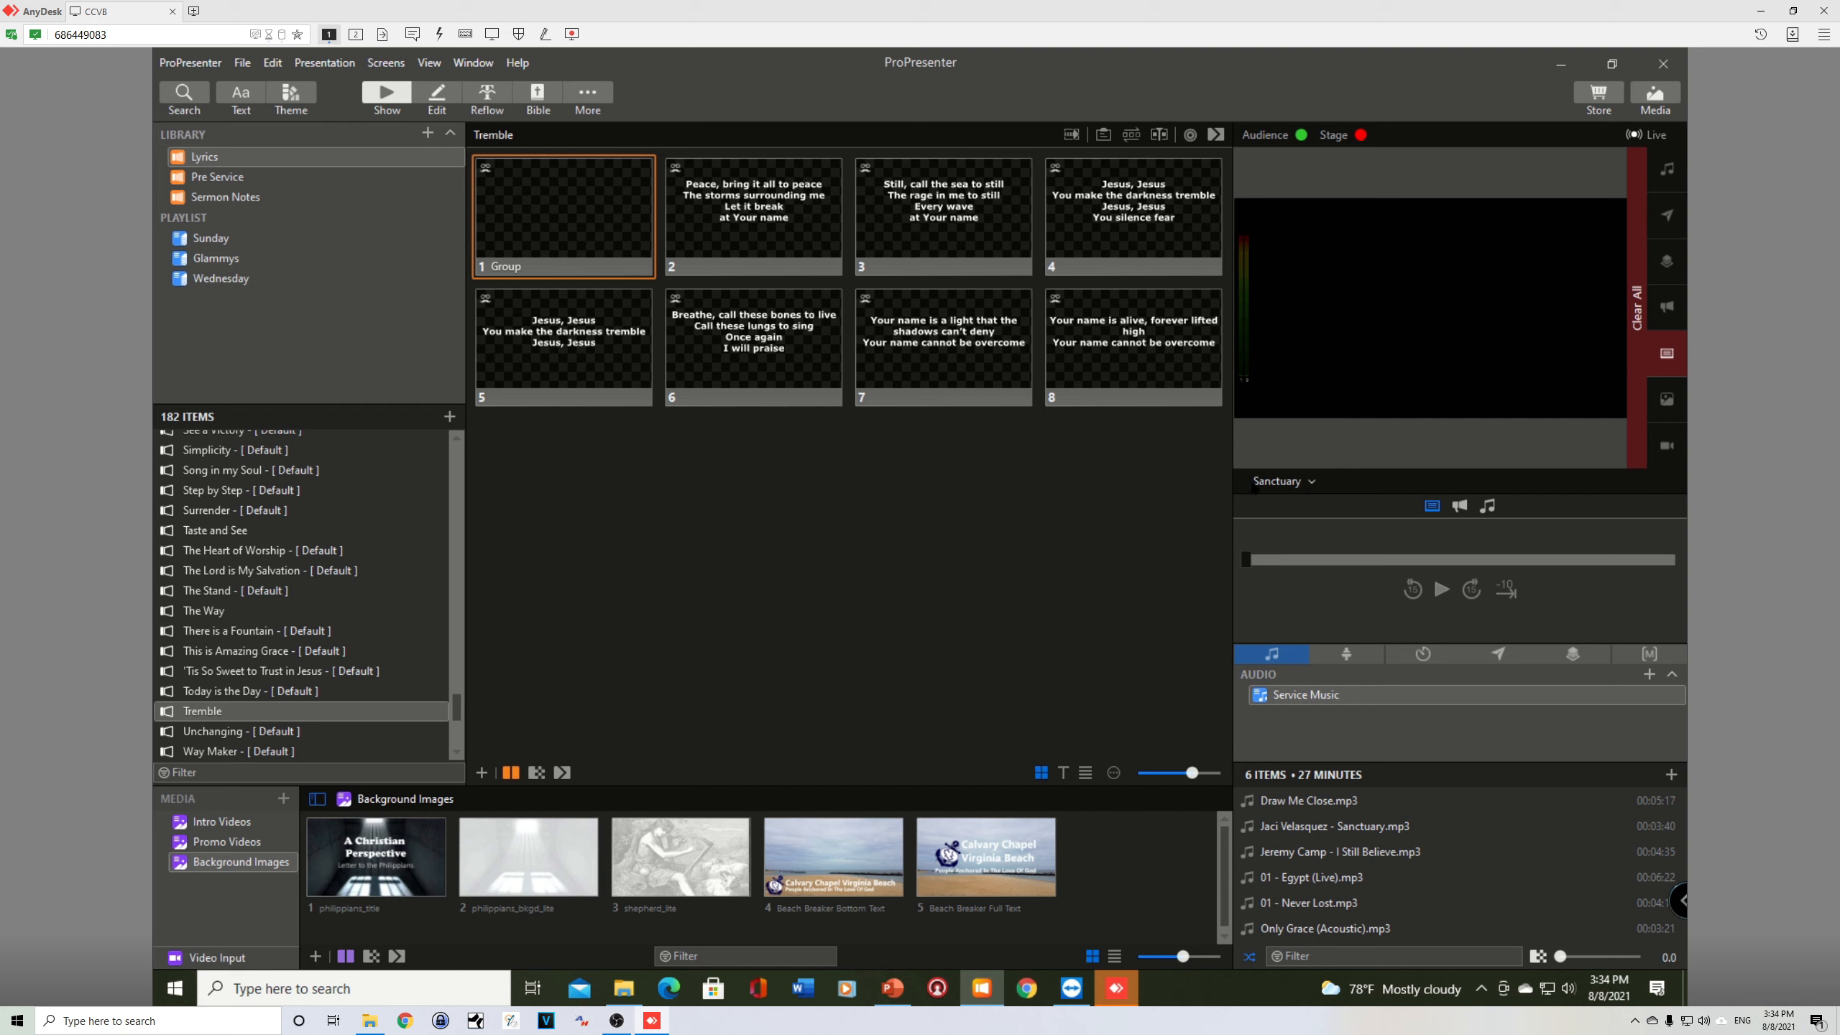
left_click(1287, 485)
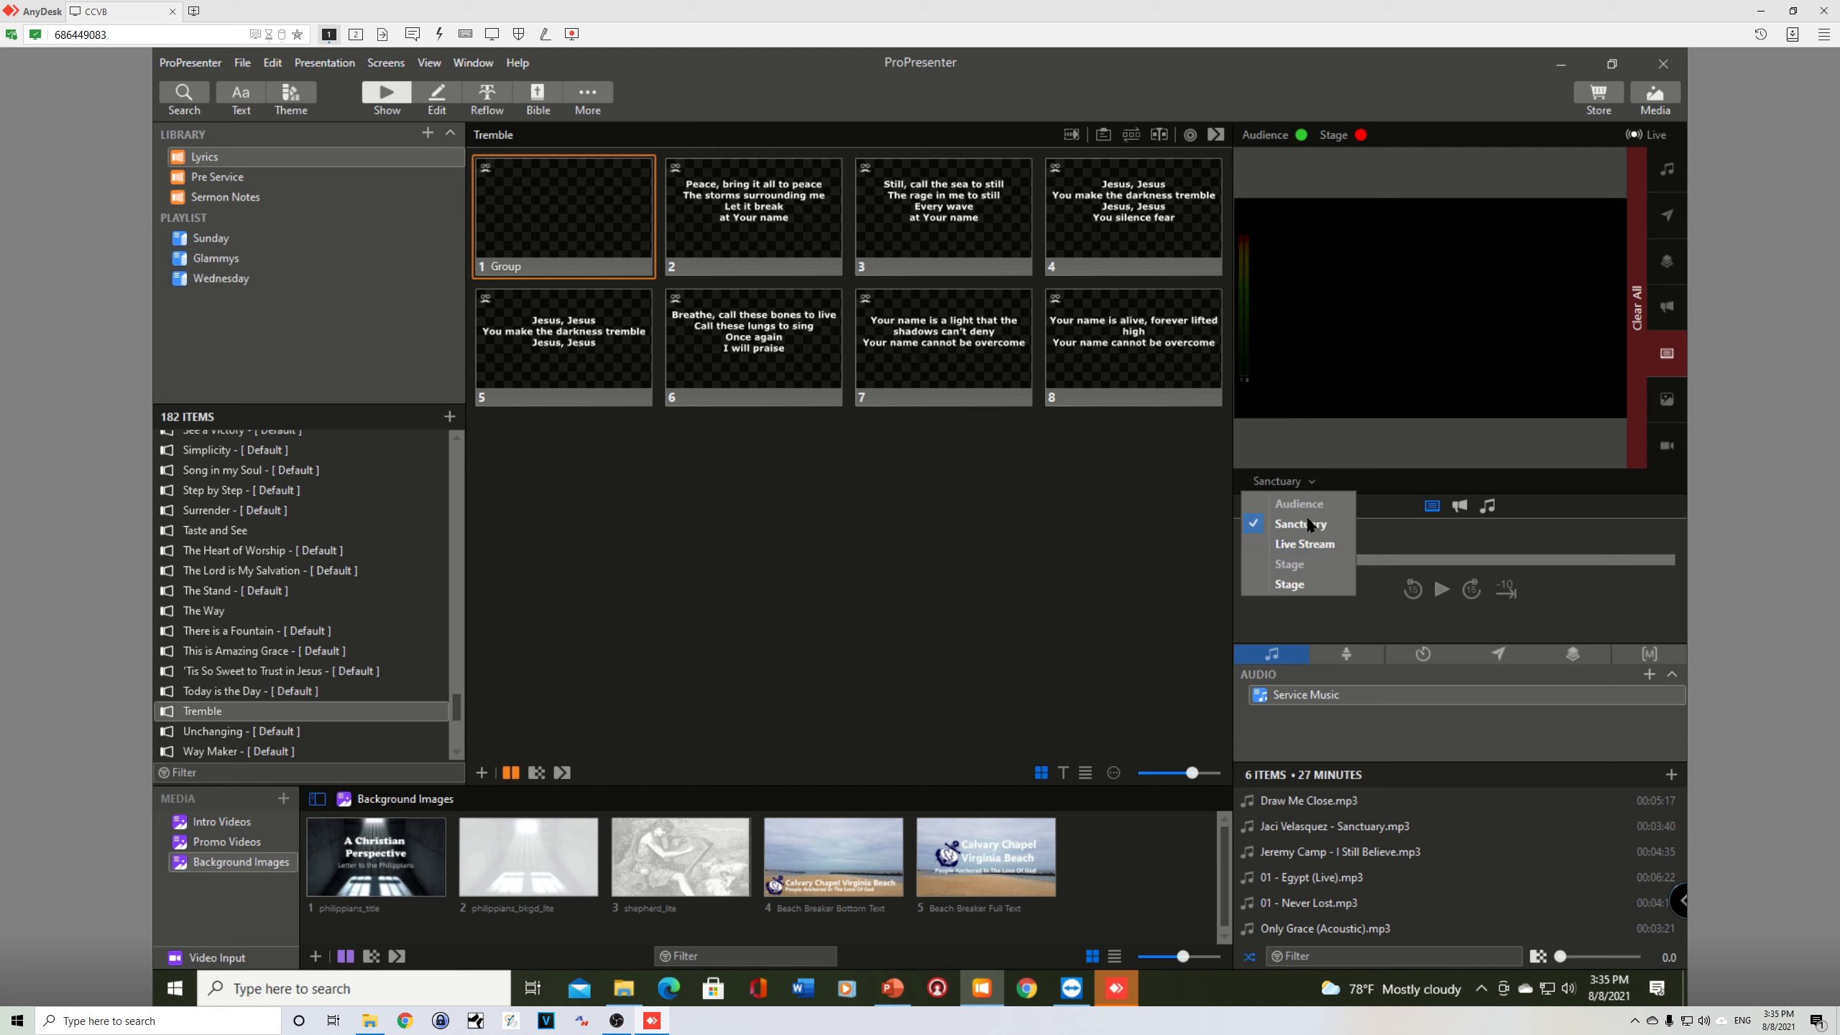
left_click(1321, 457)
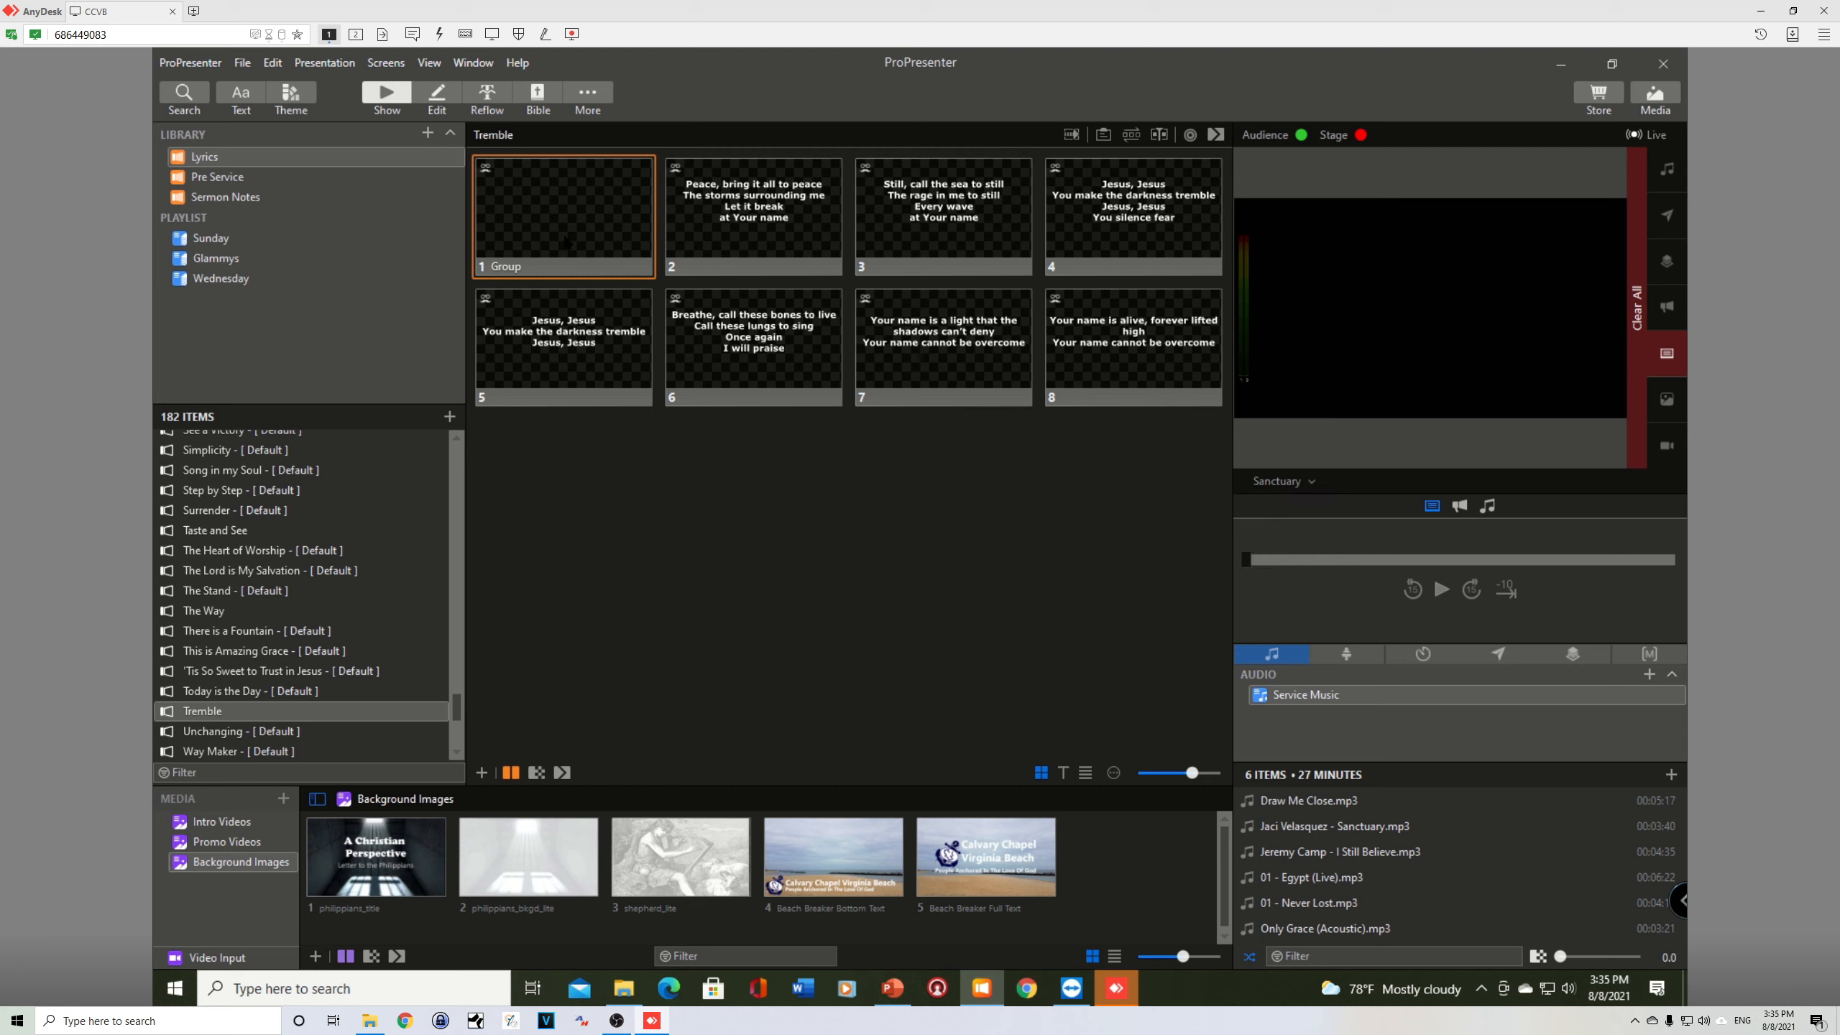
left_click(738, 206)
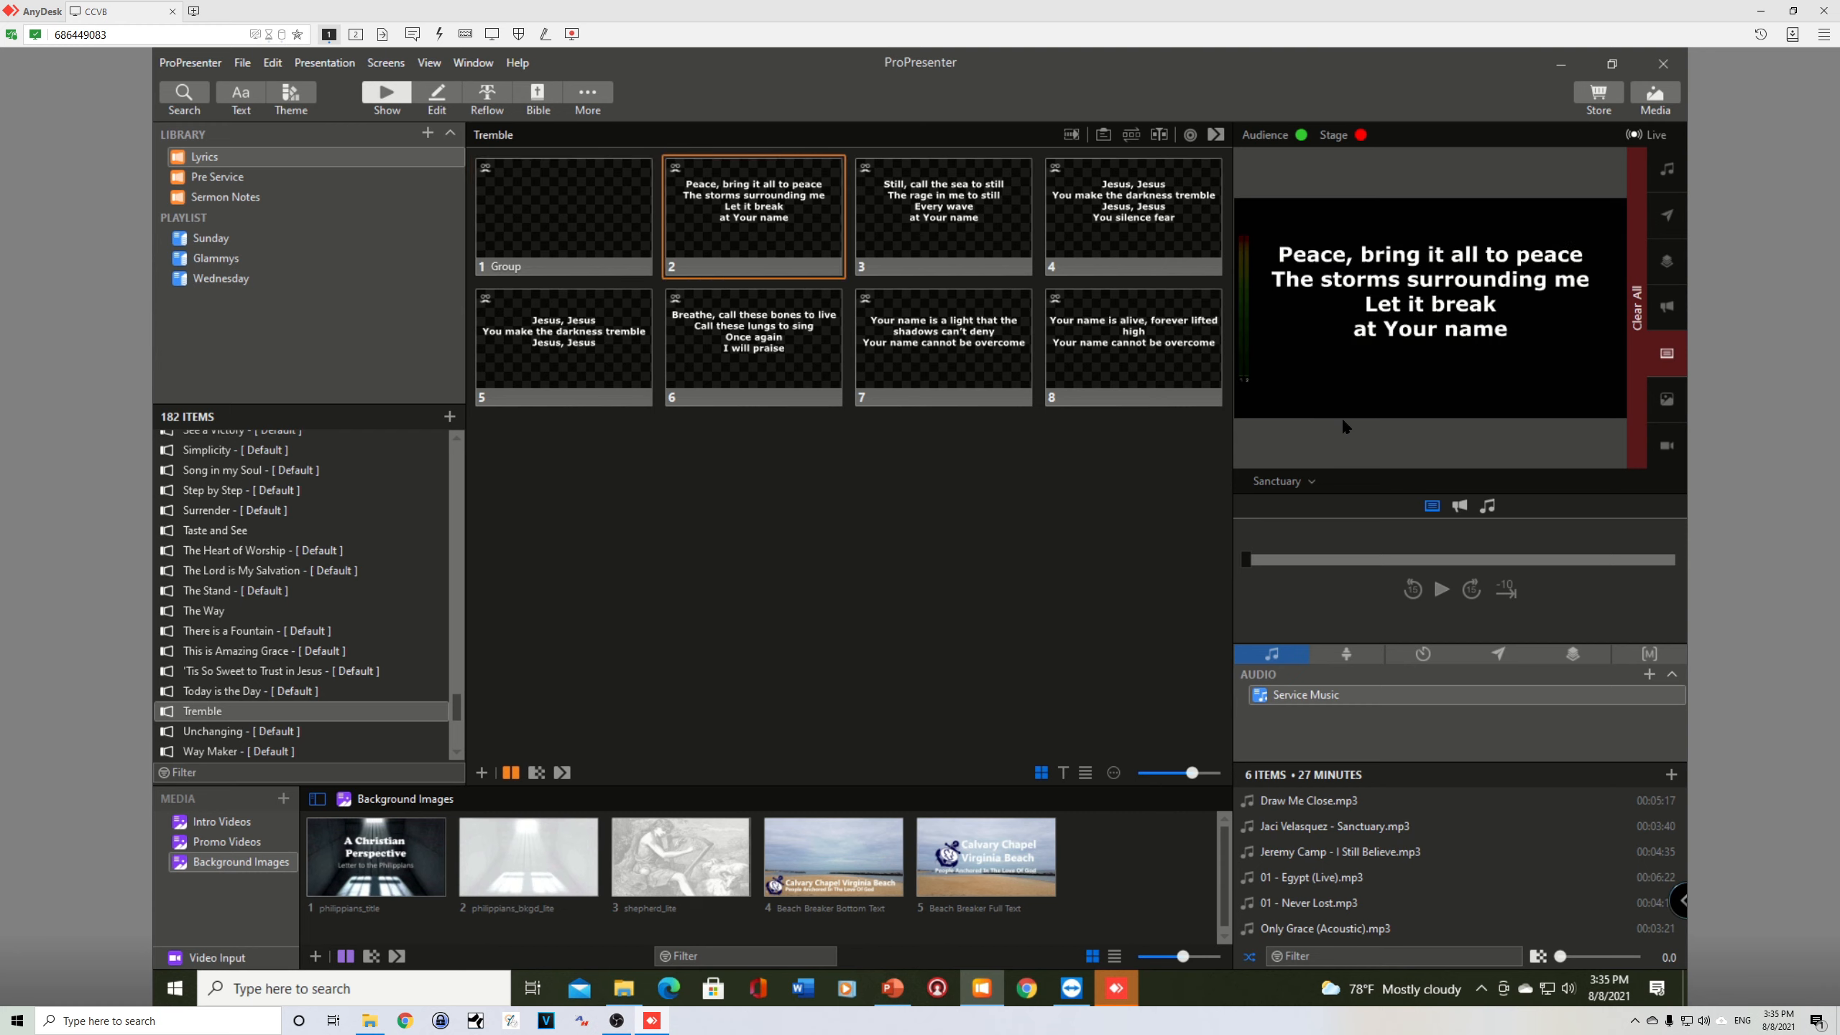
left_click(1281, 482)
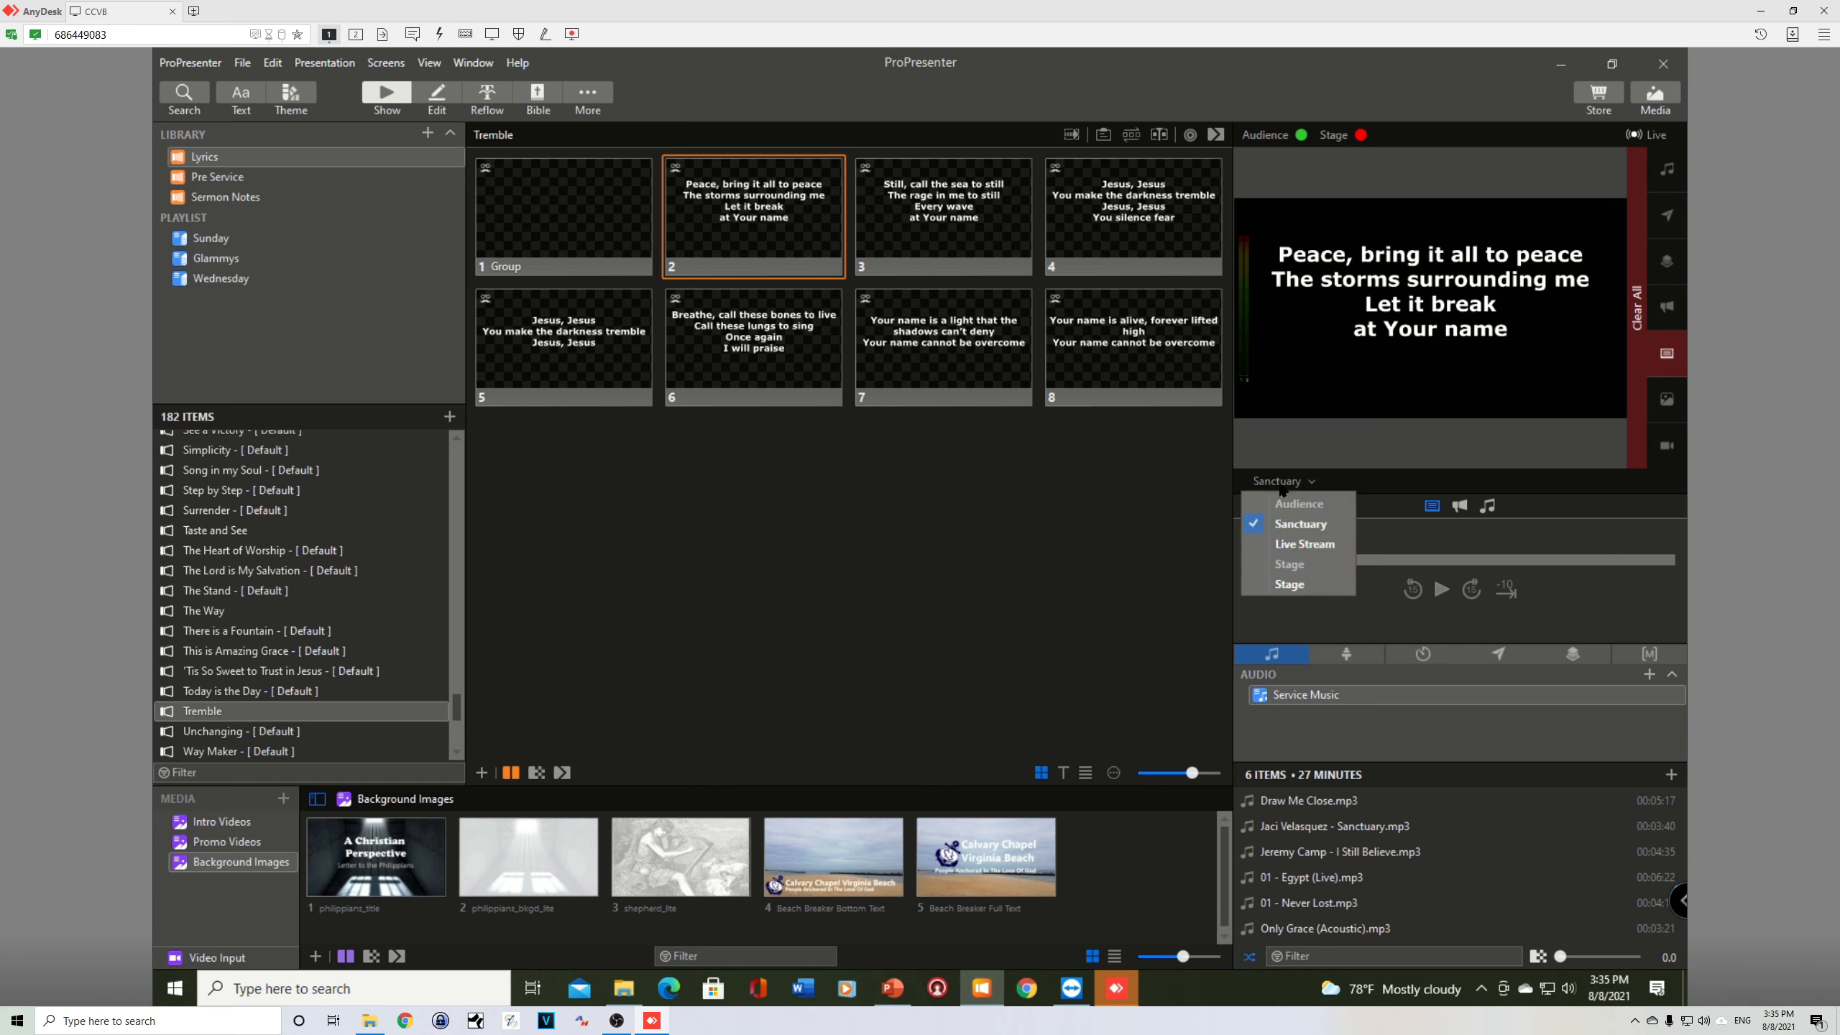
left_click(1302, 544)
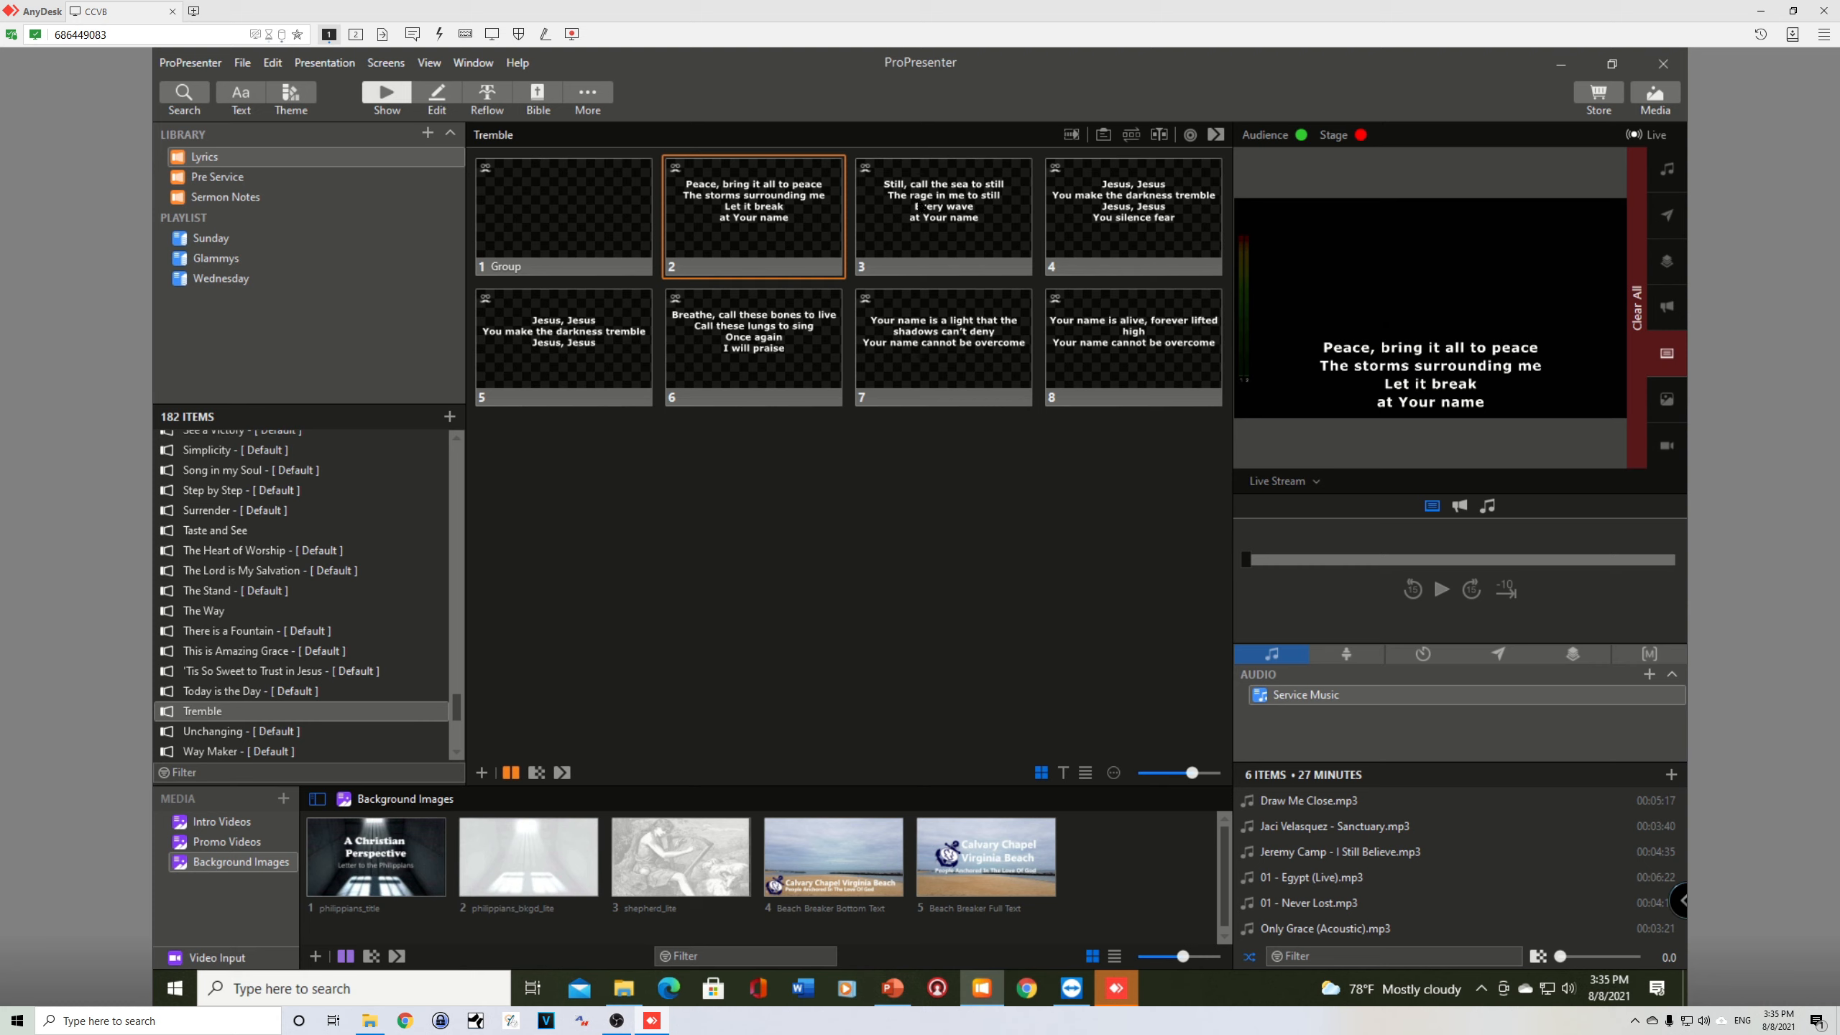
Step: Check slides 3 to 5 live in the Live Stream preview and switch the preview back to Sanctuary
left_click(937, 206)
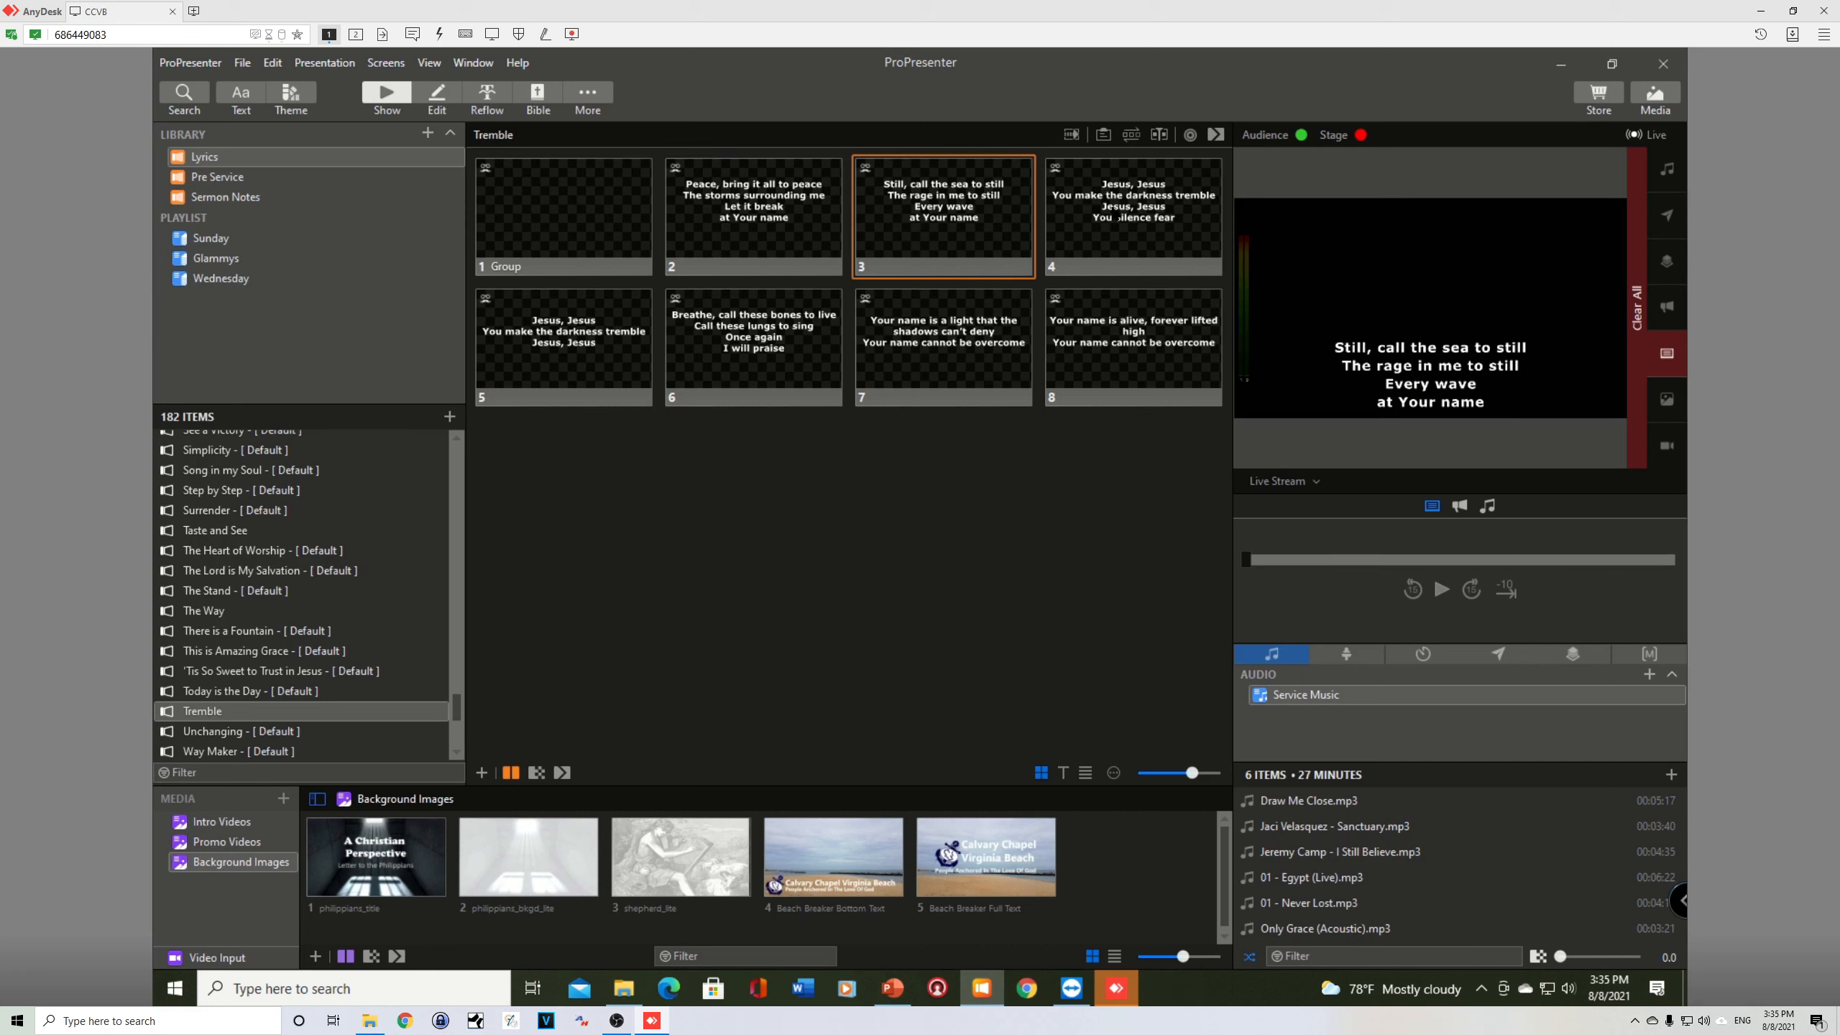
left_click(1119, 217)
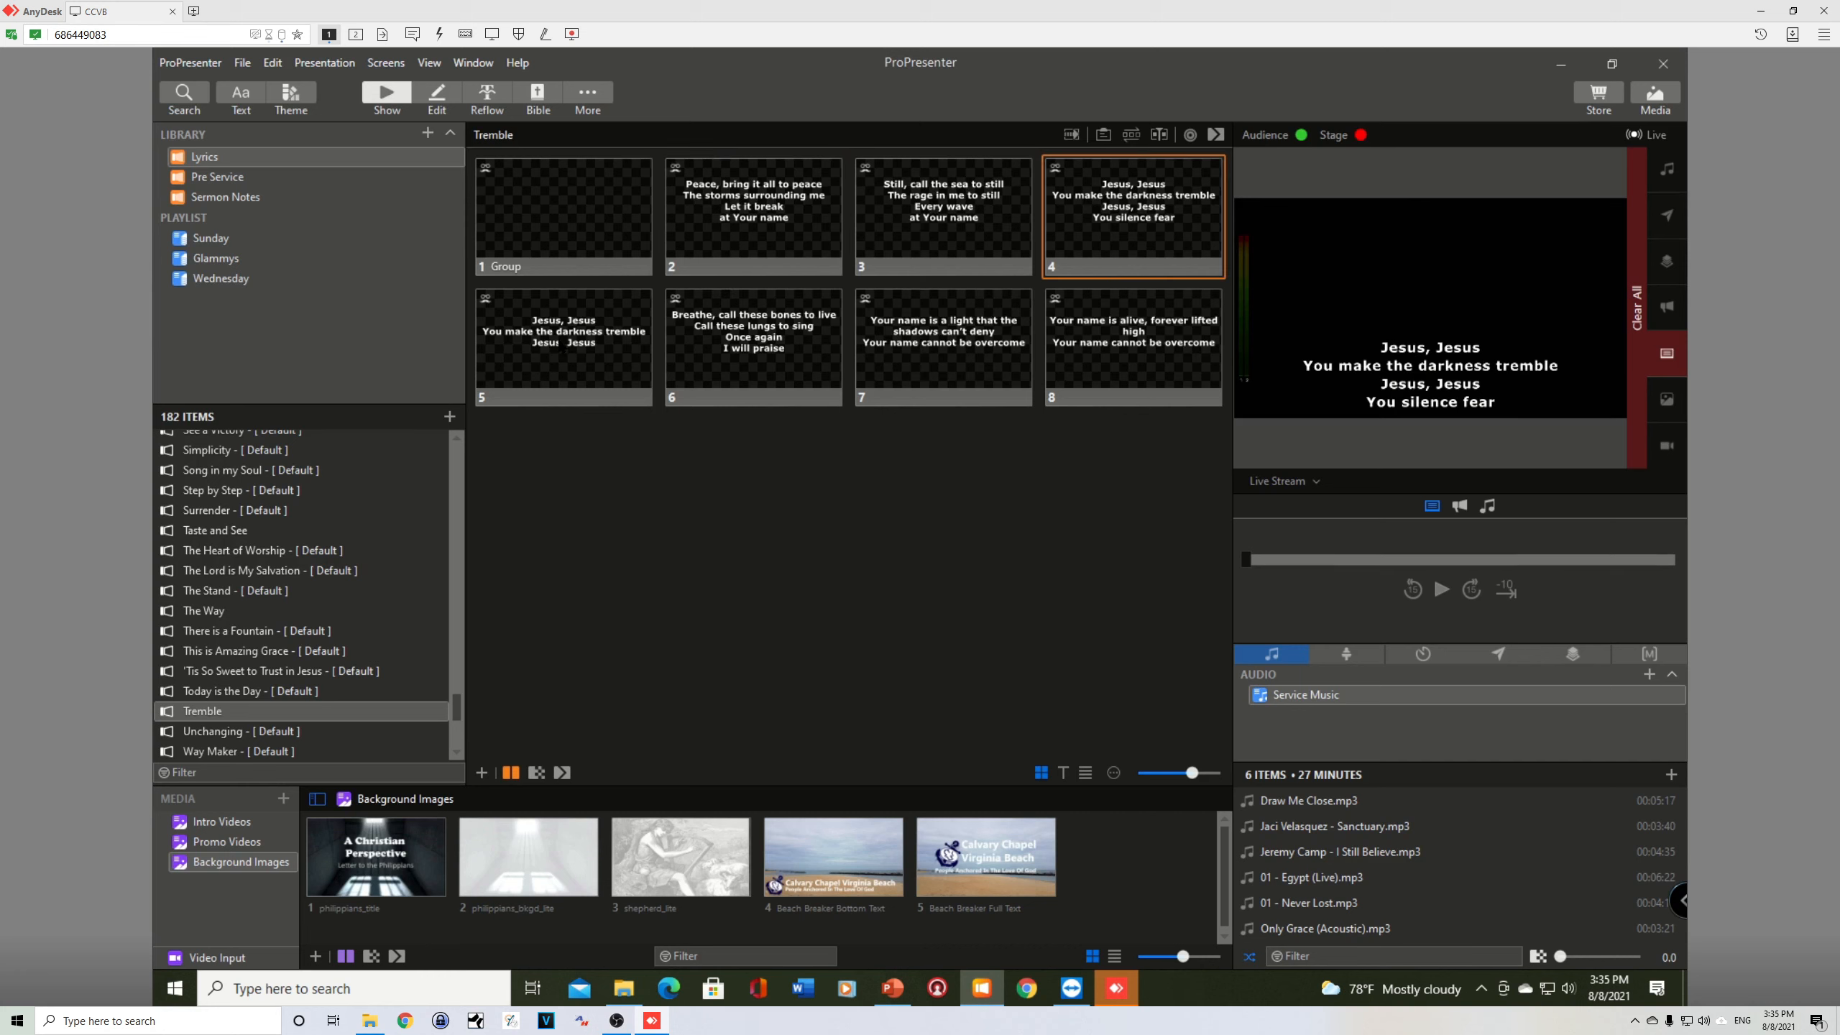
left_click(557, 340)
left_click(1282, 482)
left_click(1296, 524)
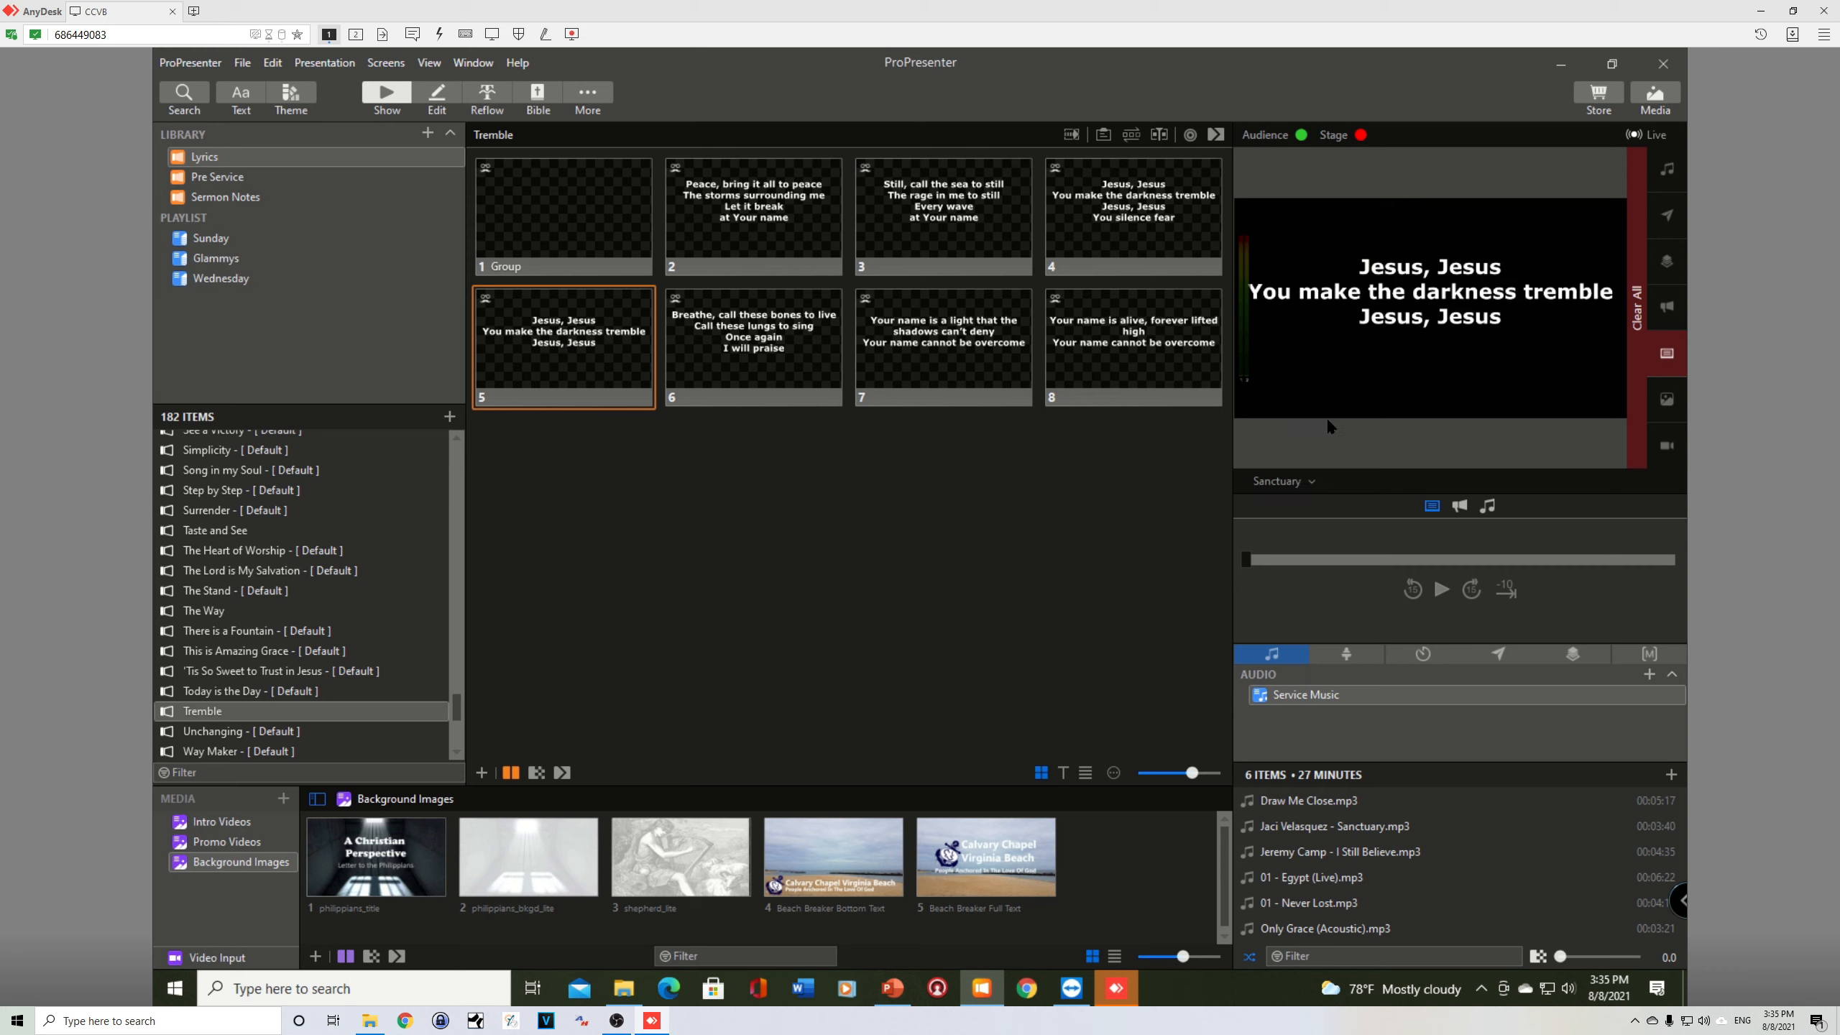
Step: Check slides 6, 7, 8 and 2 live in the Sanctuary preview and return to the blank first slide
left_click(744, 350)
left_click(979, 339)
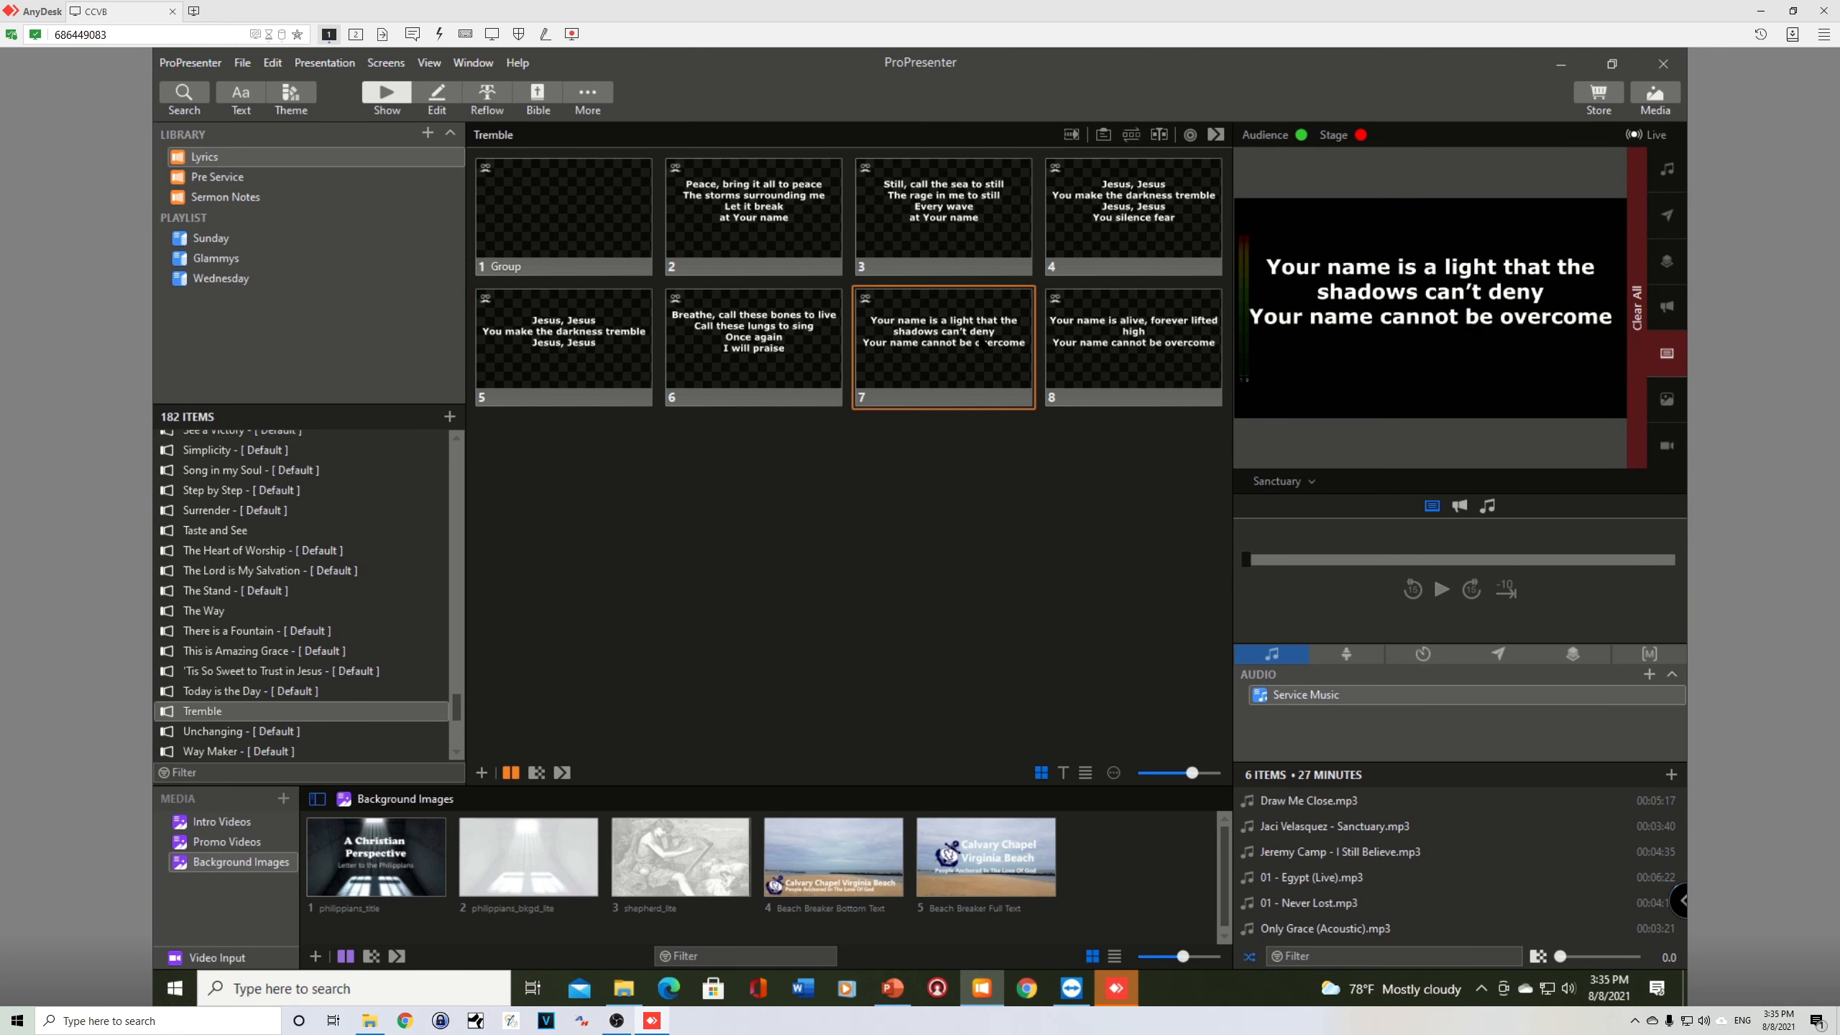
left_click(1104, 342)
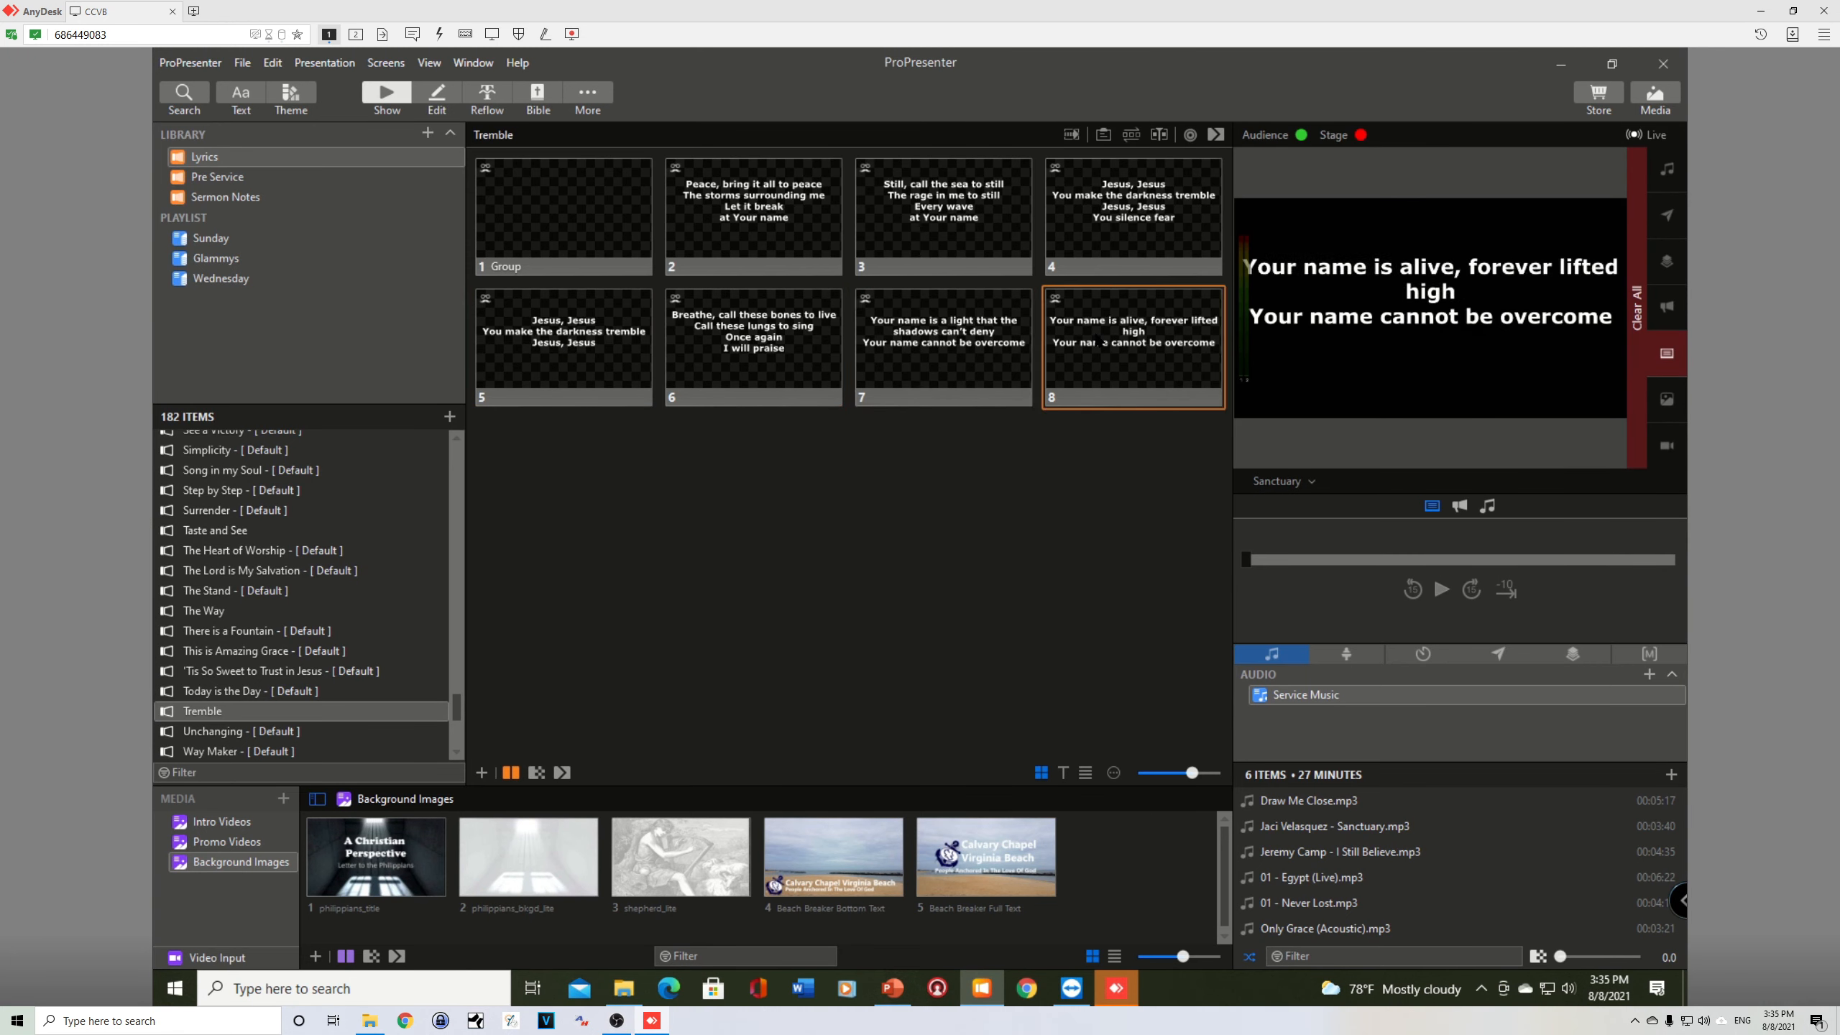
left_click(759, 206)
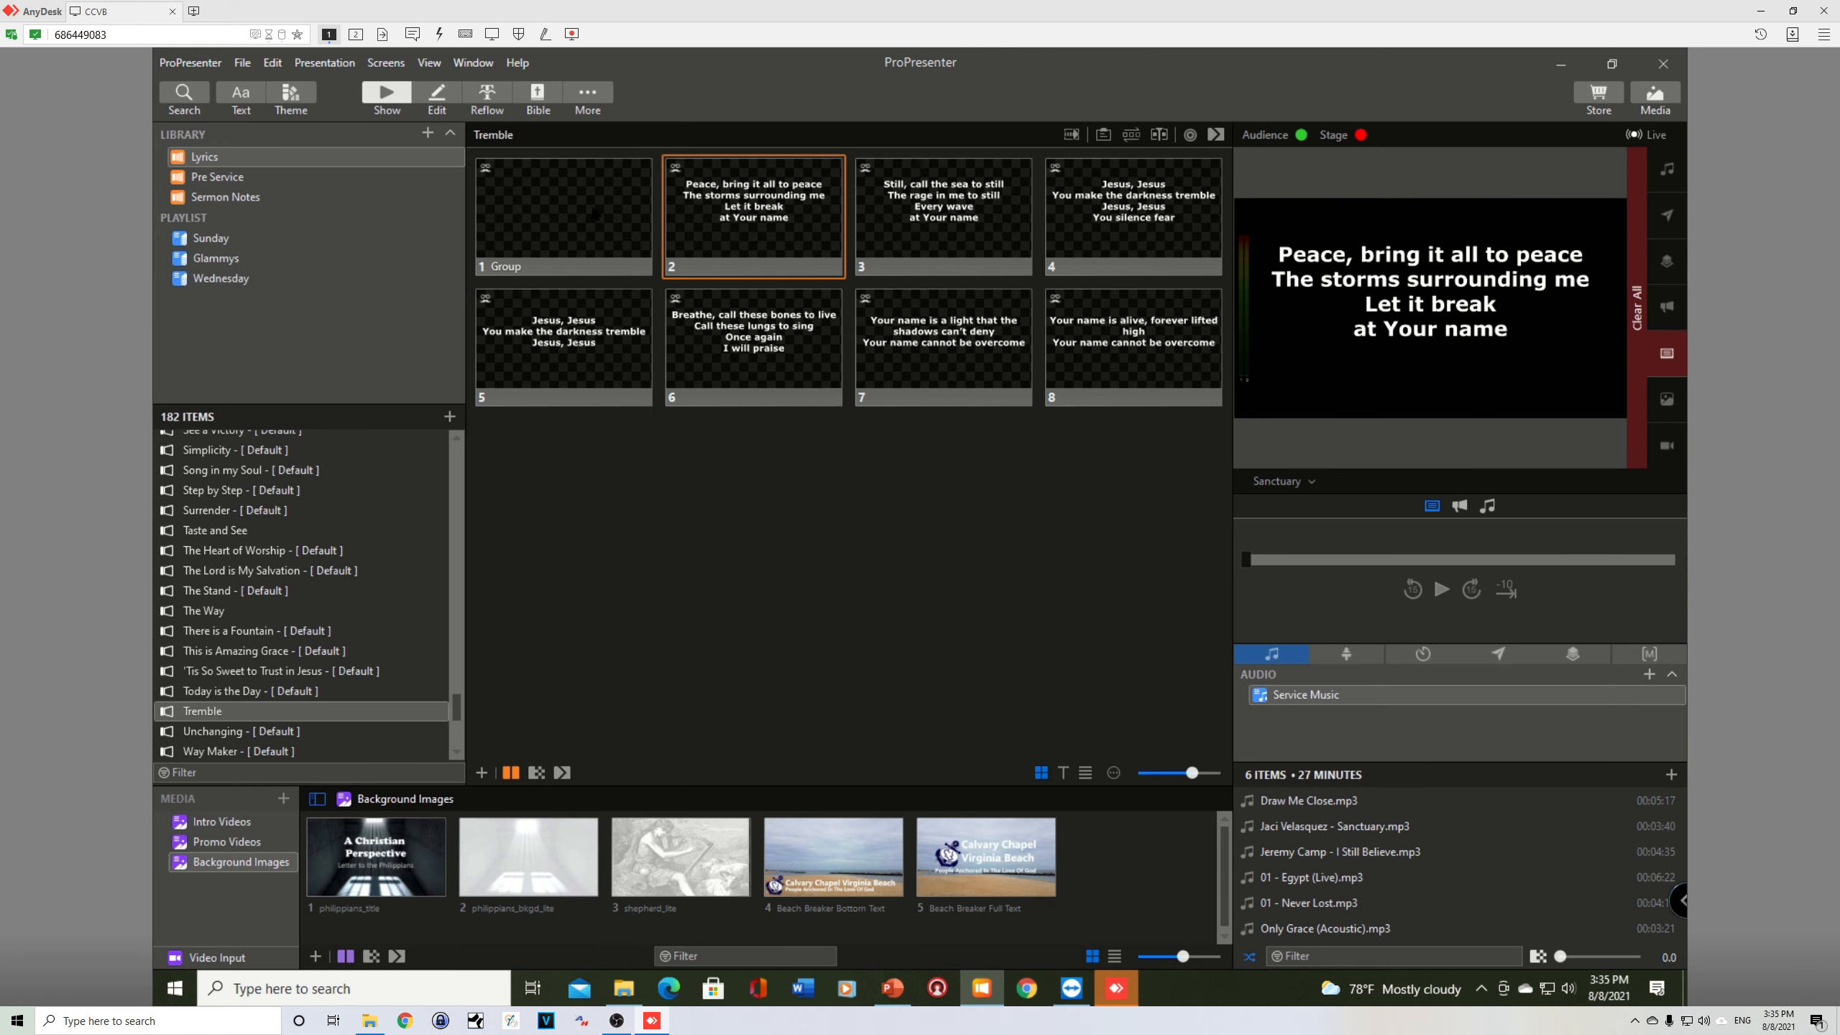
left_click(594, 212)
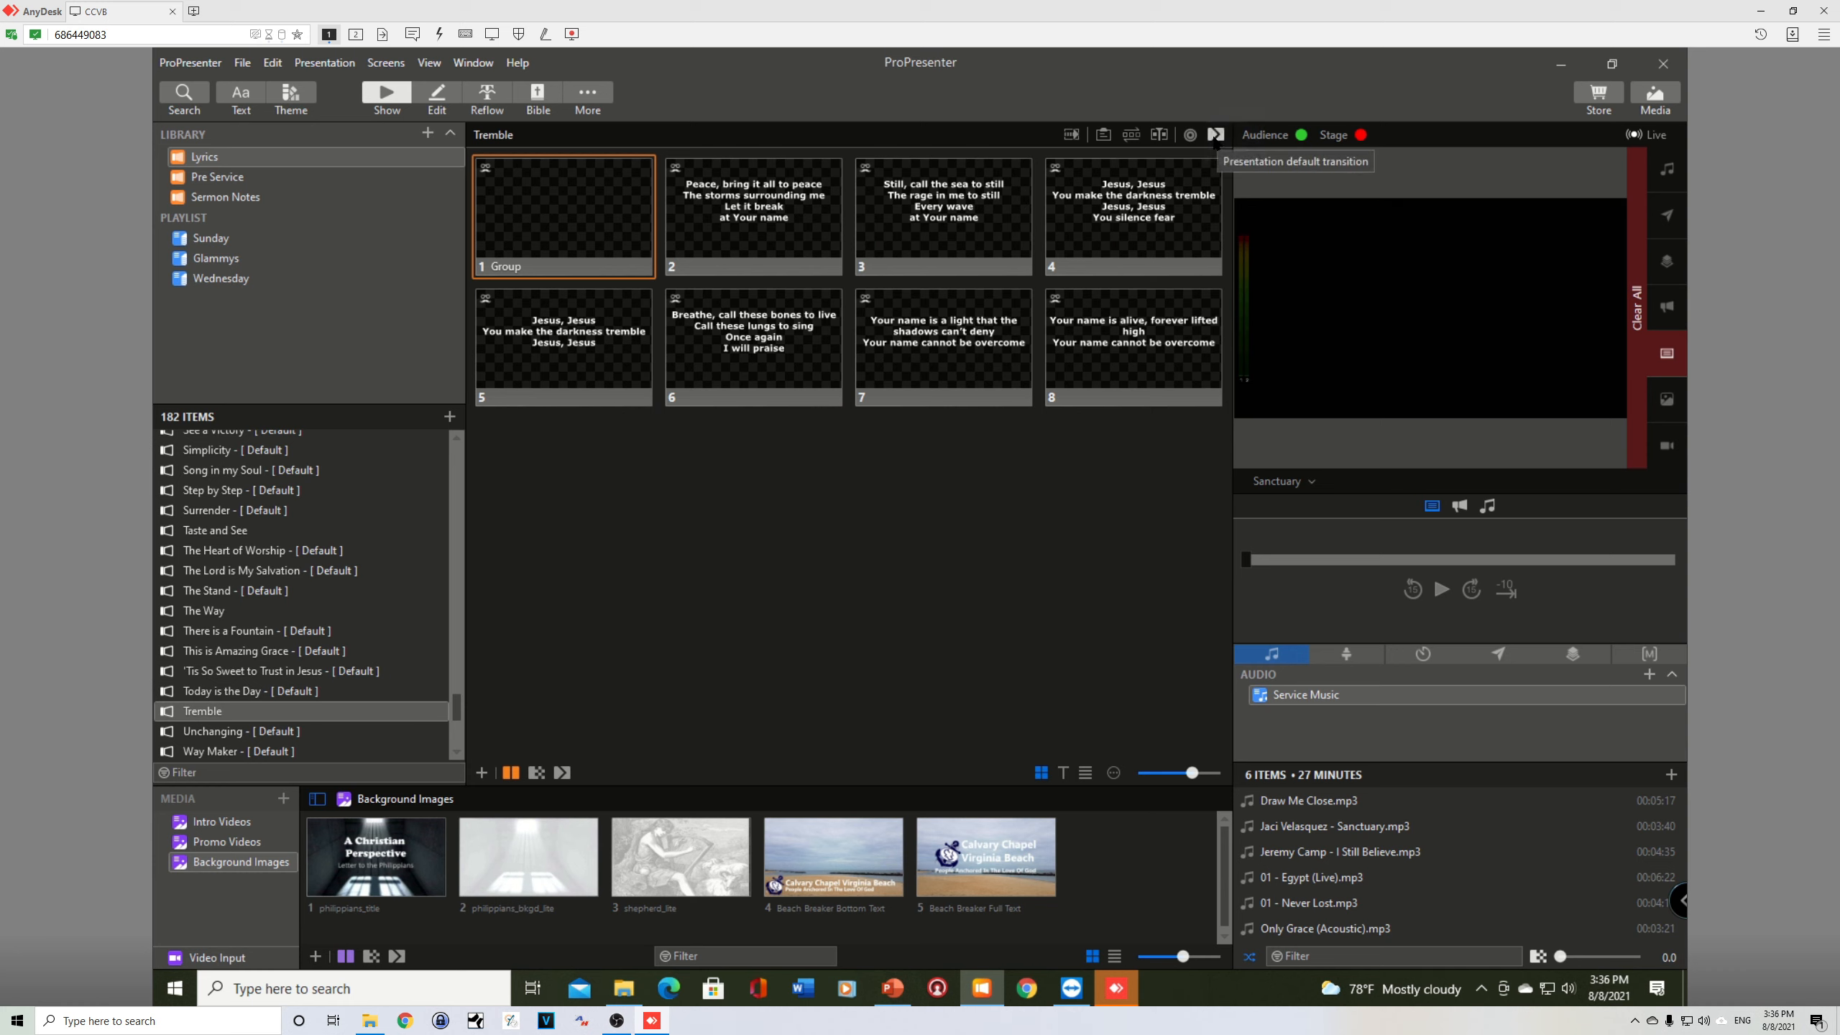
Step: Set the presentation's default transition to Dissolve and recheck the setting
left_click(1216, 136)
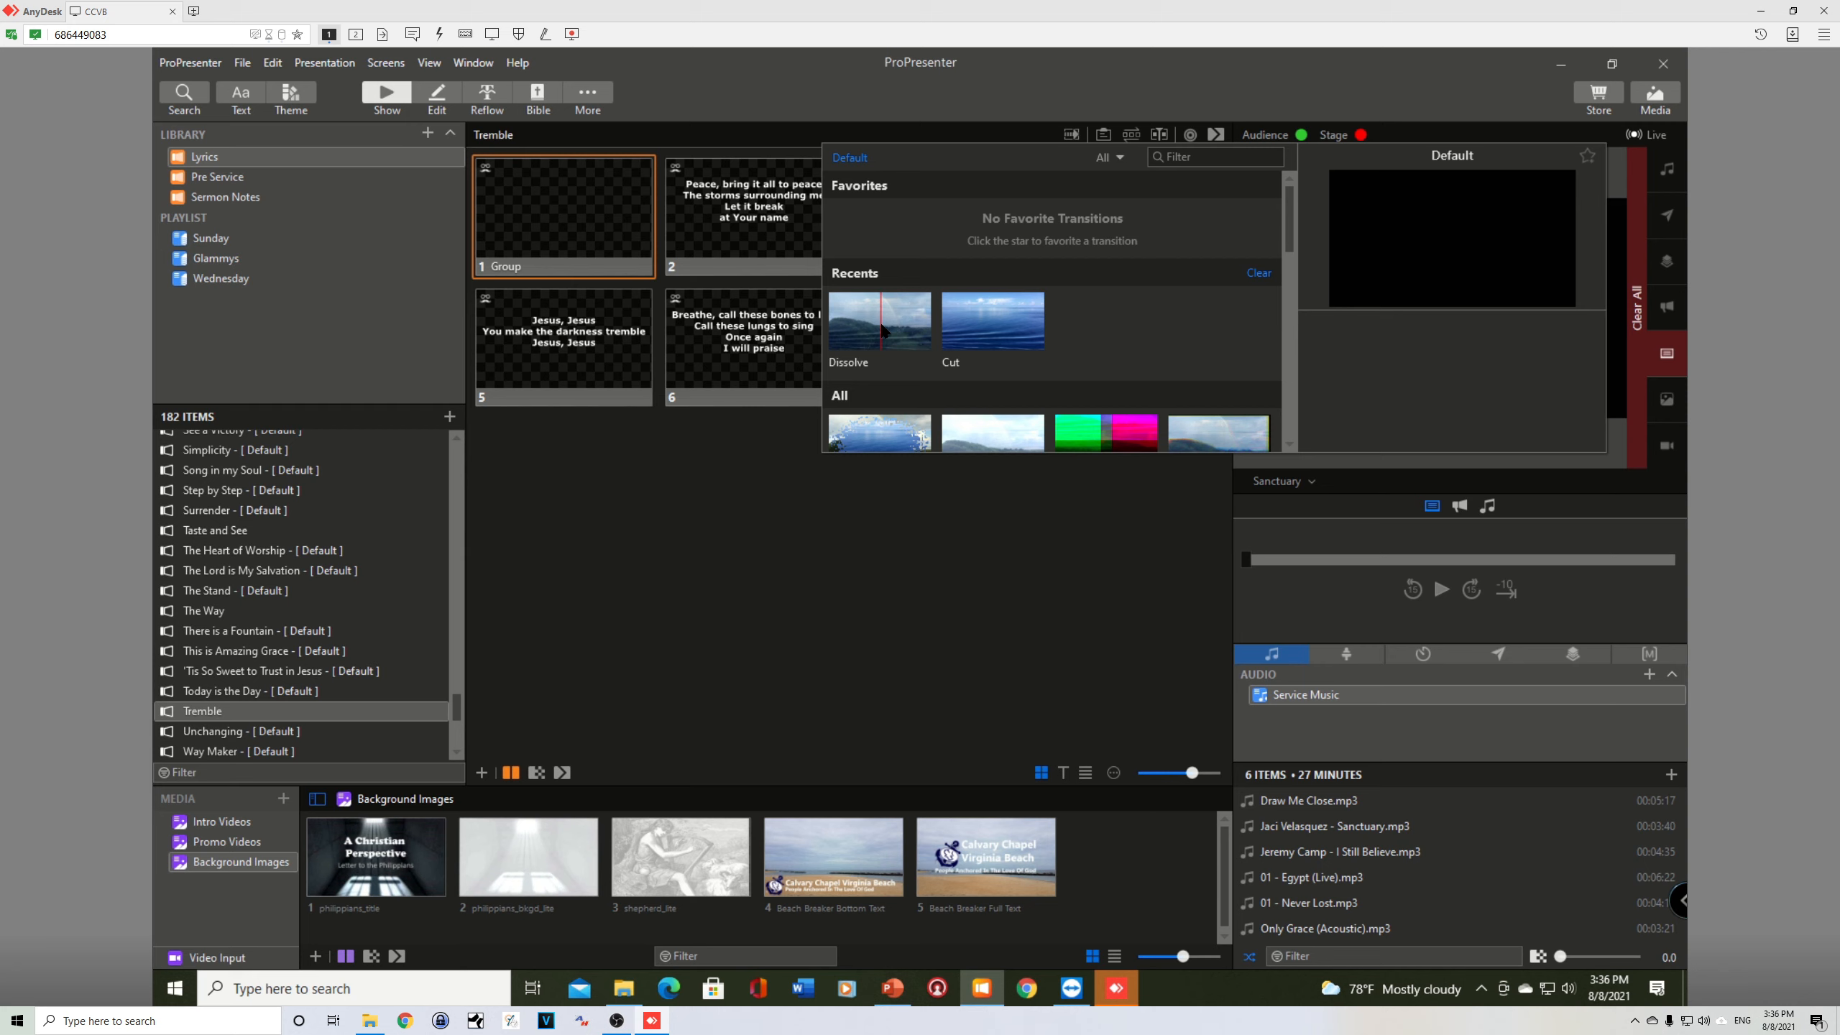
left_click(884, 331)
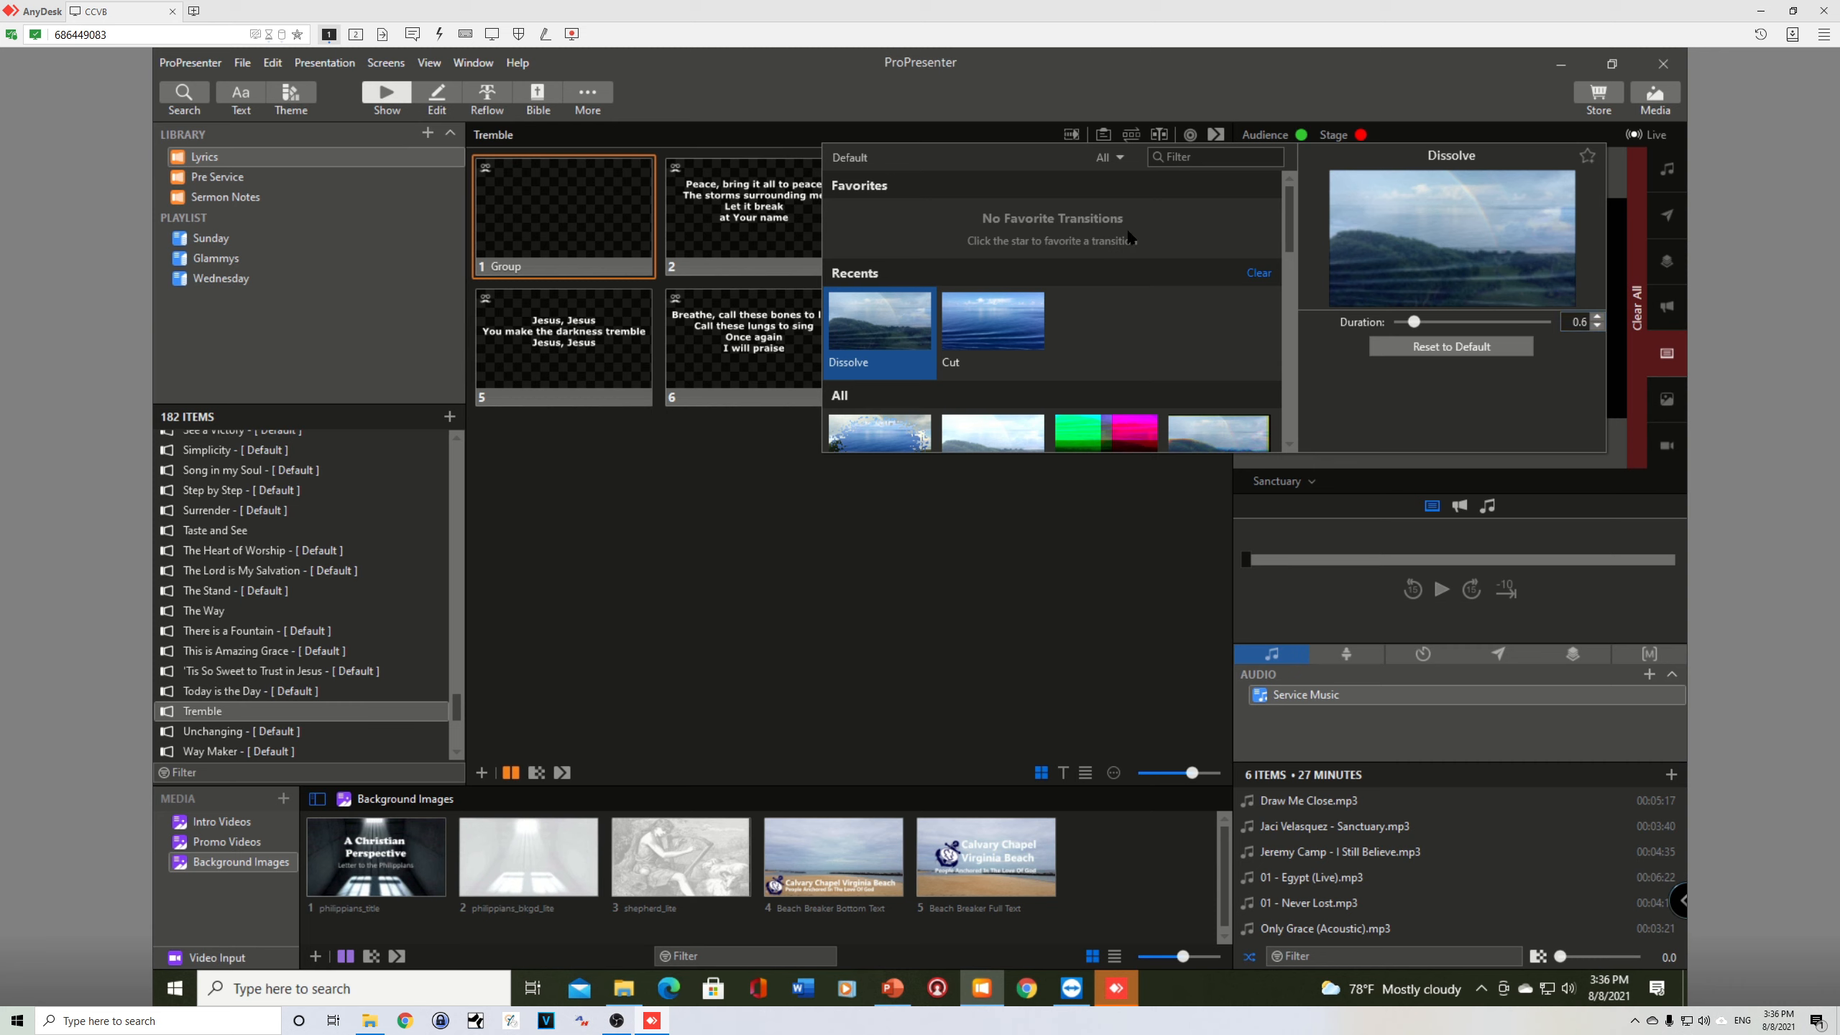
left_click(728, 465)
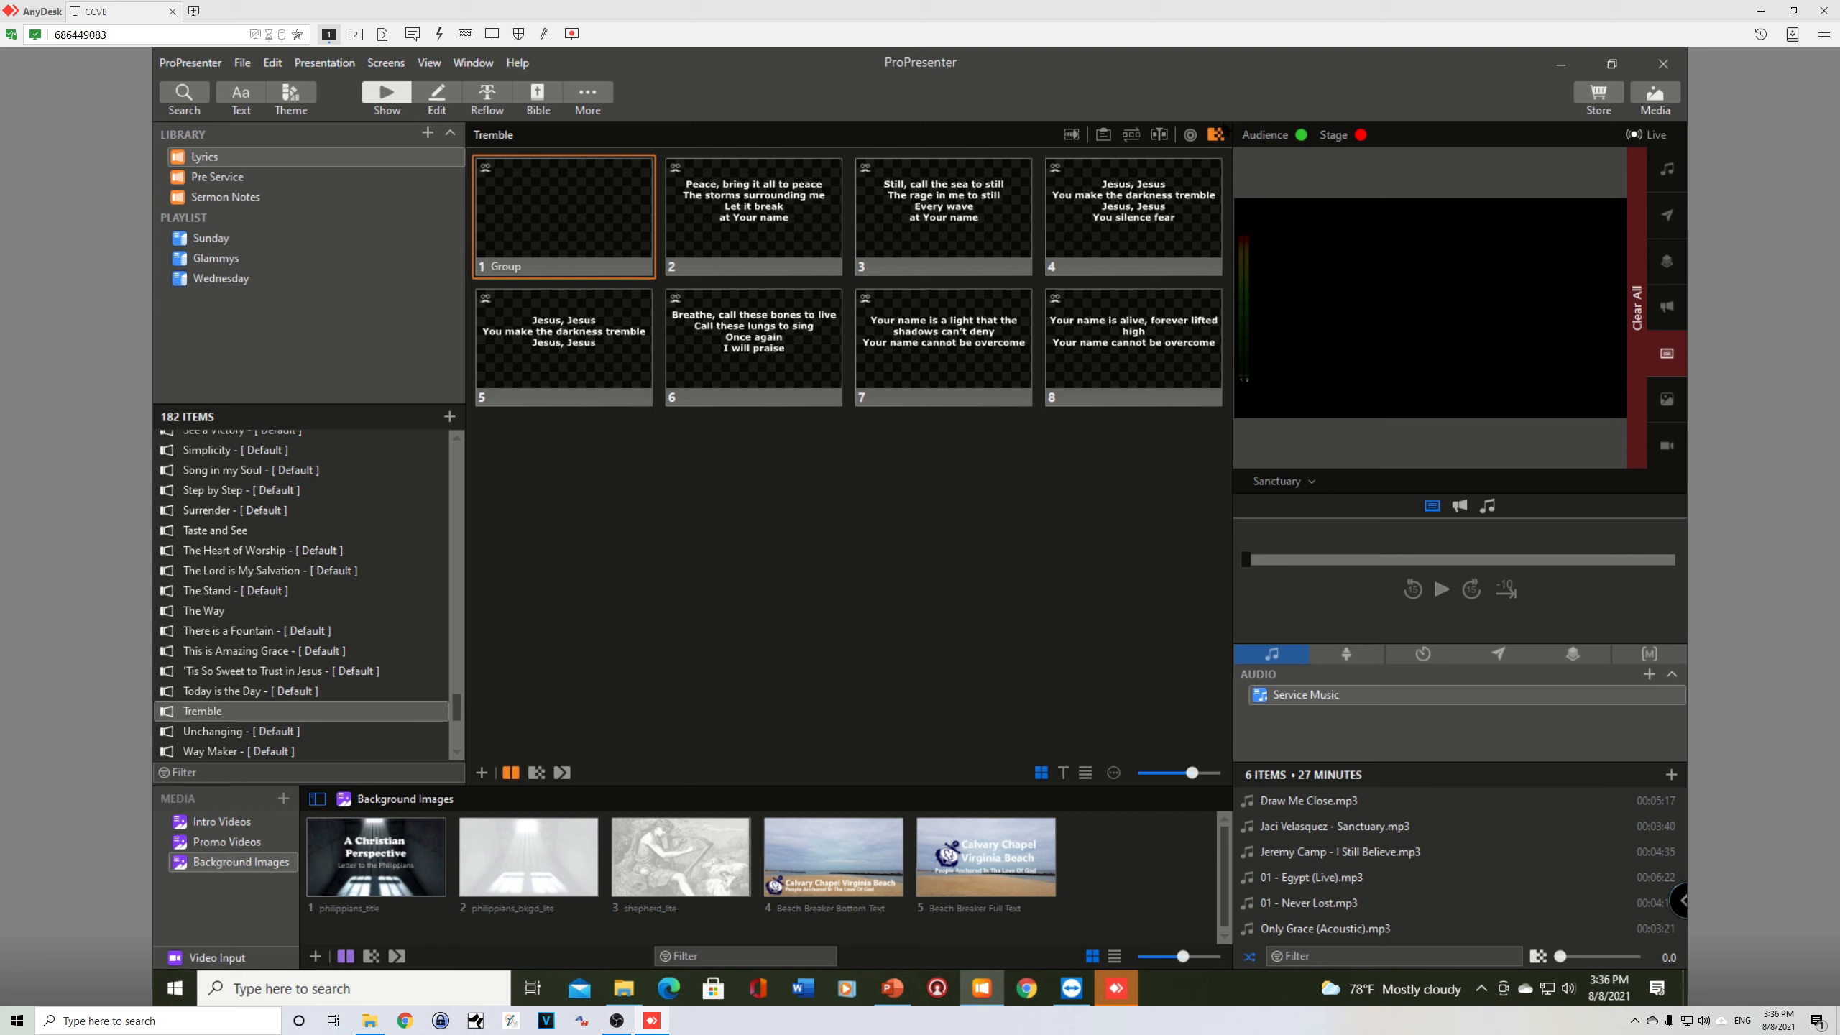
left_click(1217, 135)
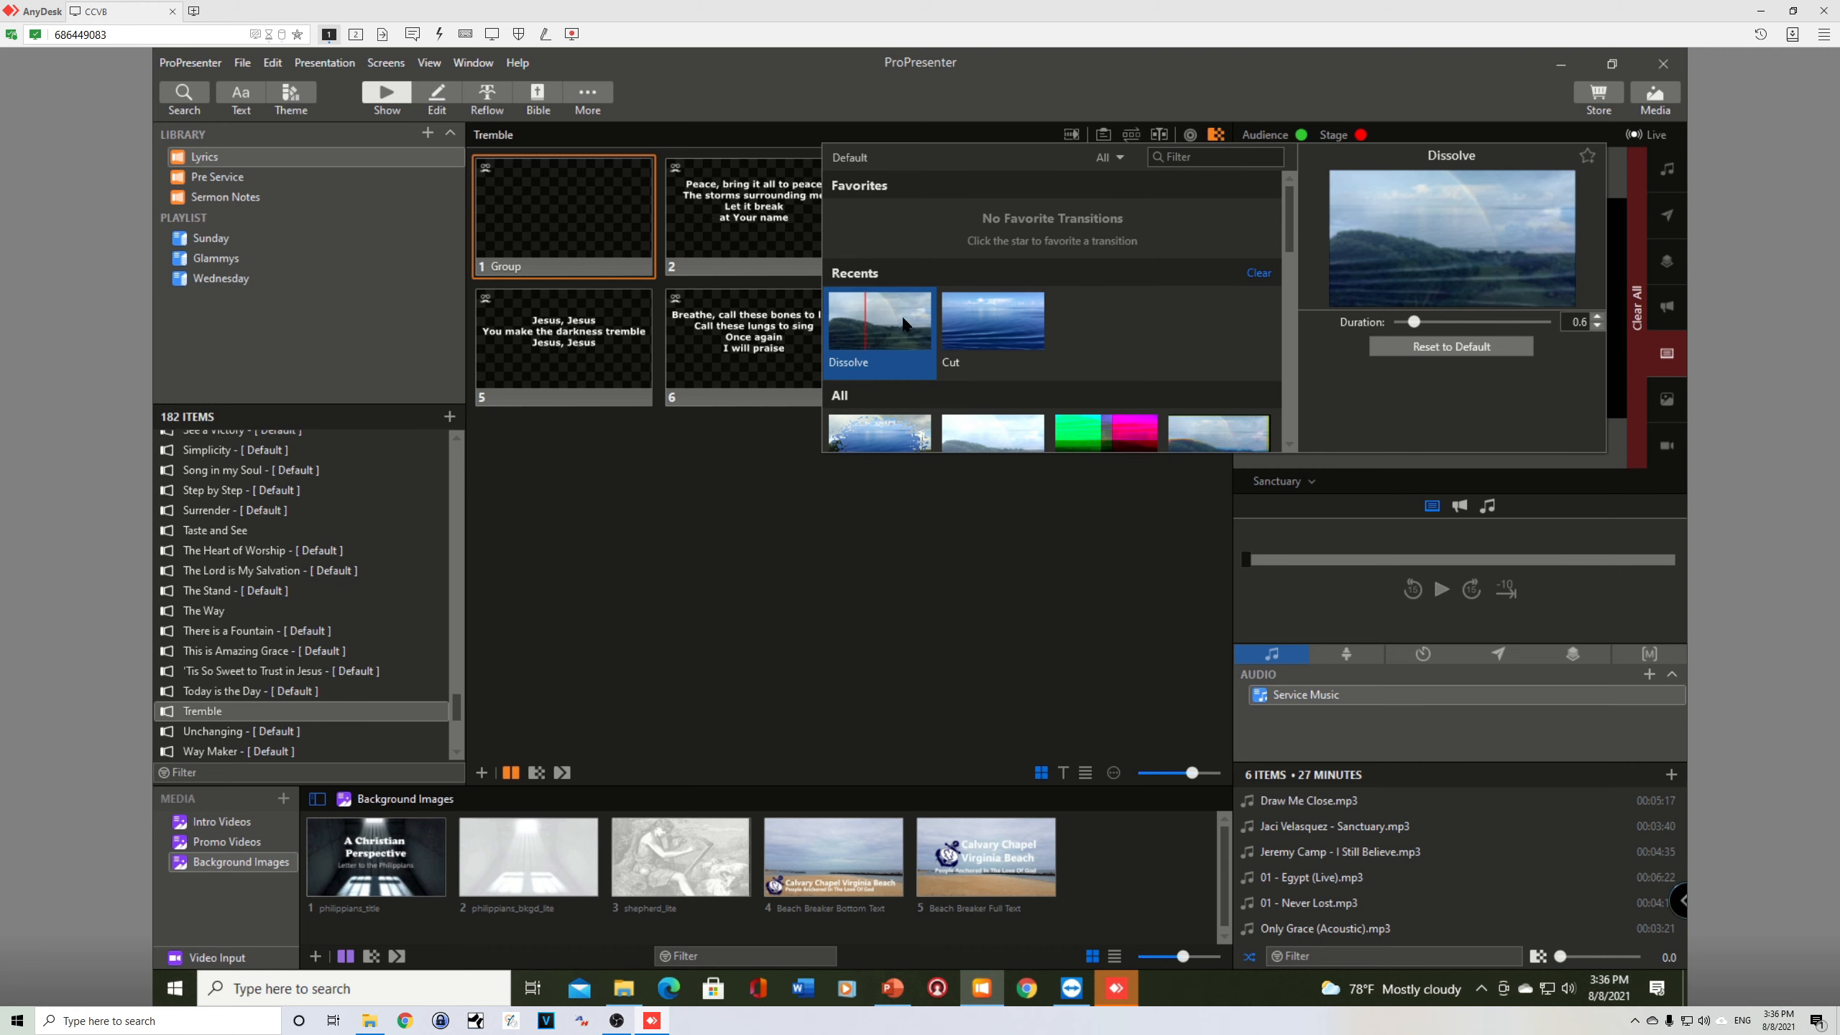
left_click(702, 498)
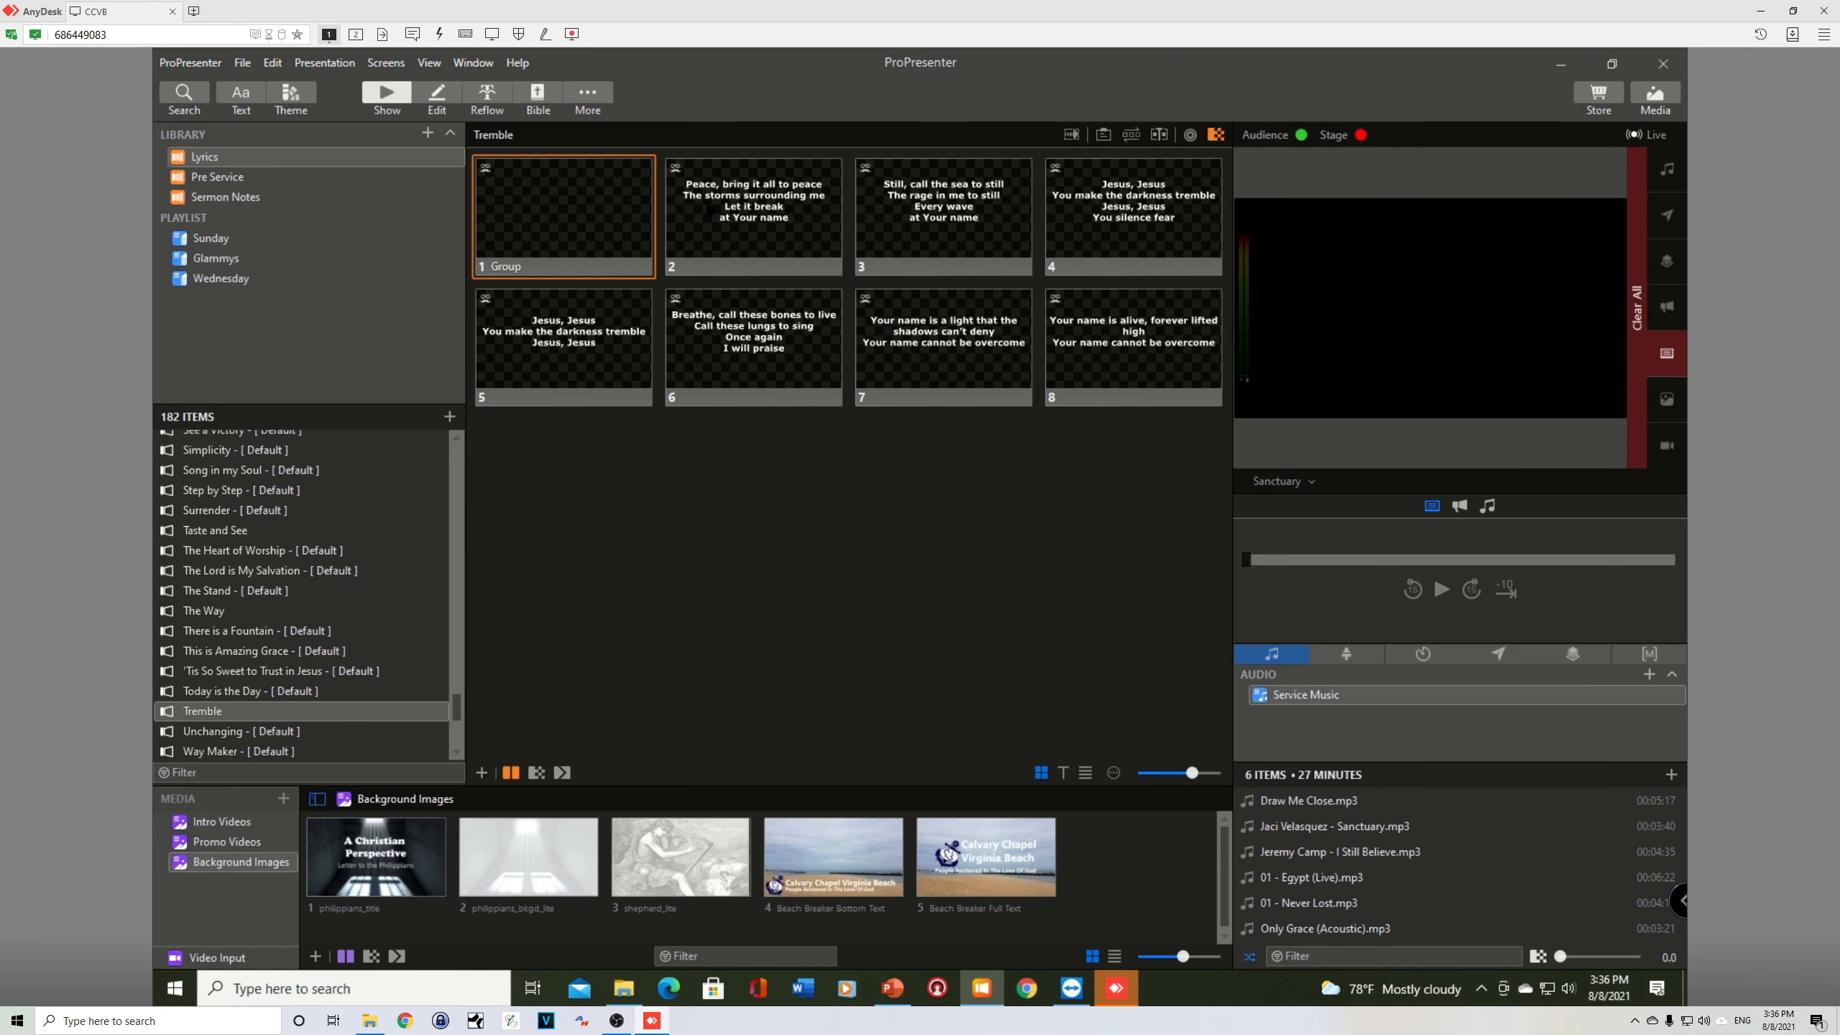
Step: Test the Dissolve transition by showing slides 2 through 5 live, and return to the blank first slide
left_click(709, 209)
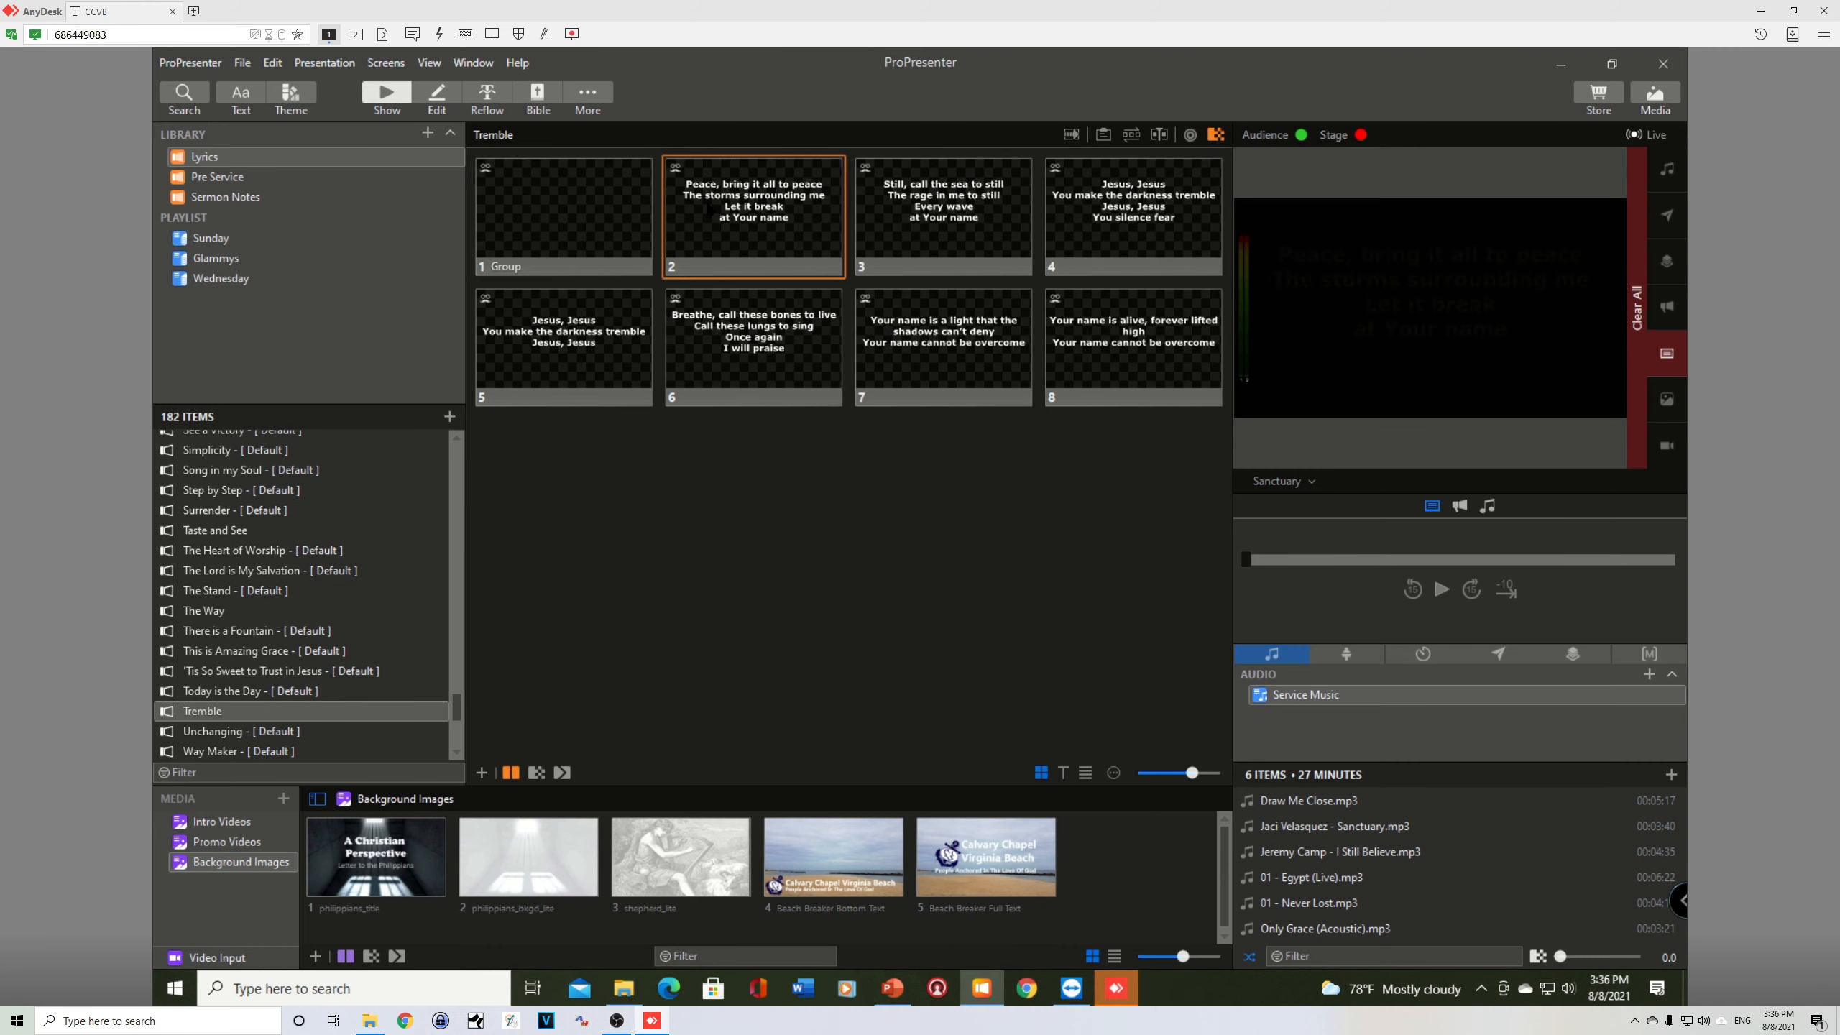
left_click(929, 206)
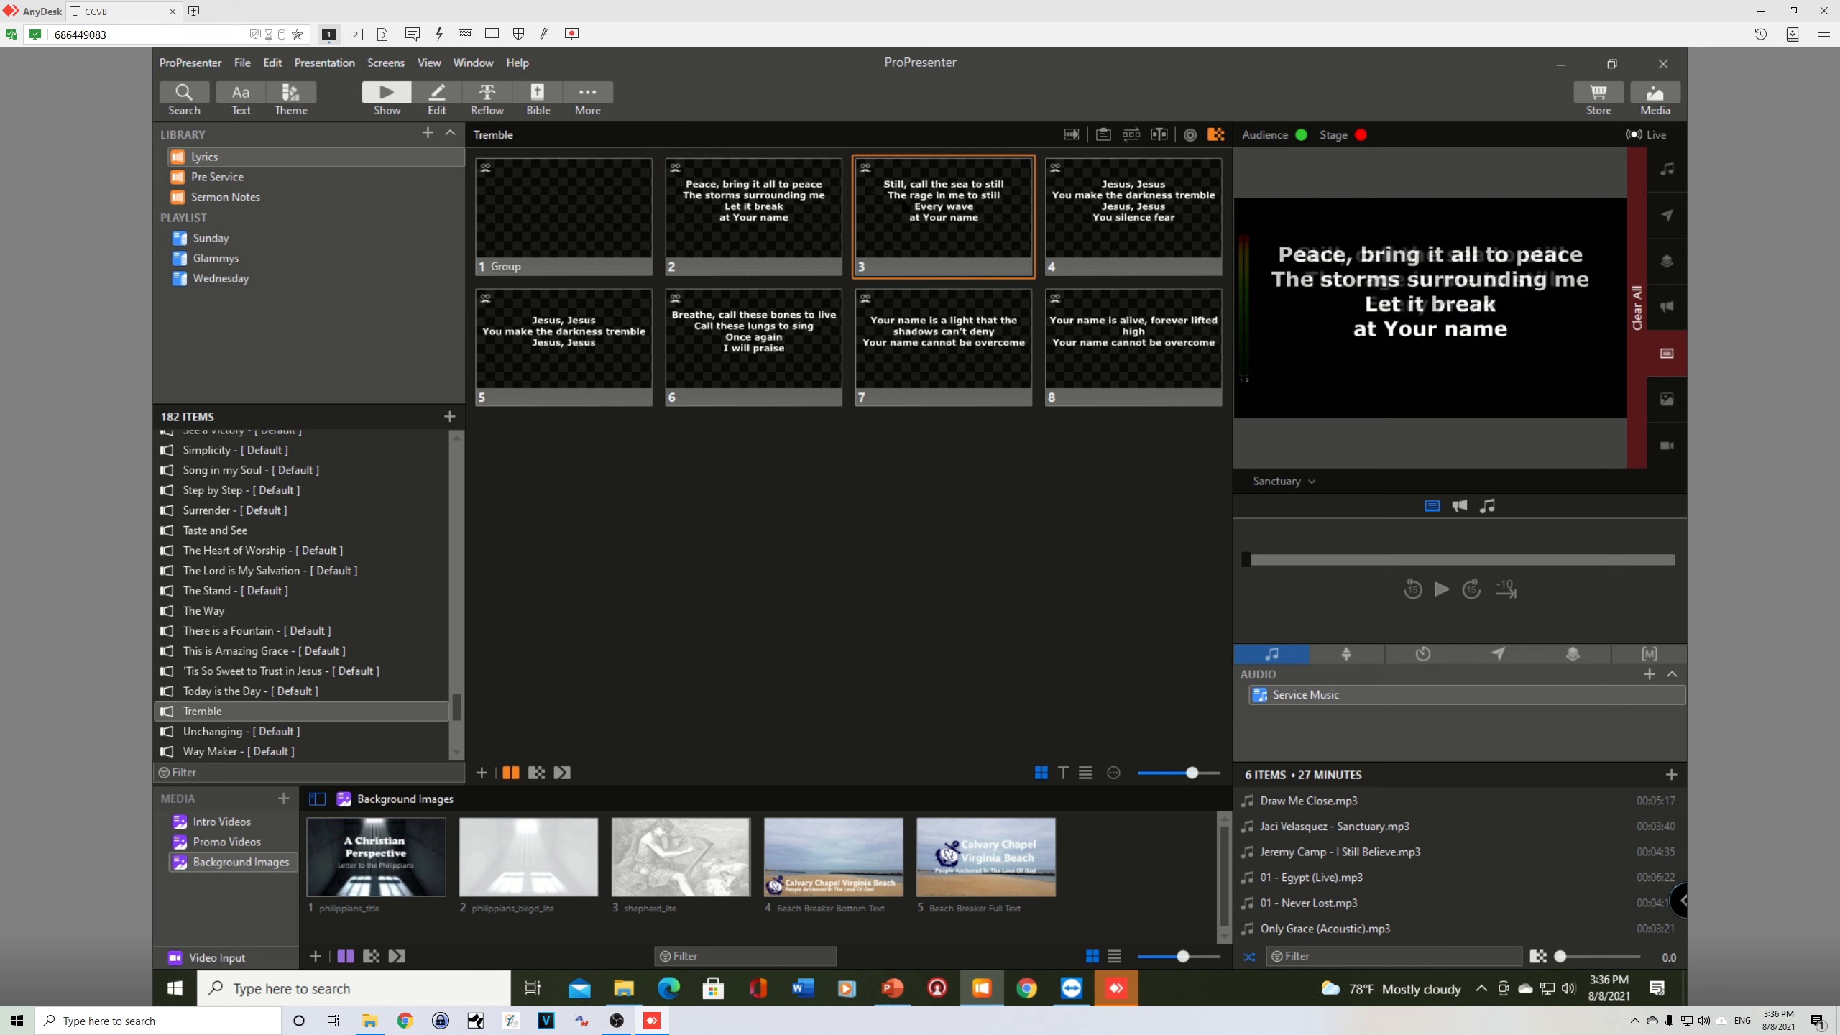
left_click(1120, 202)
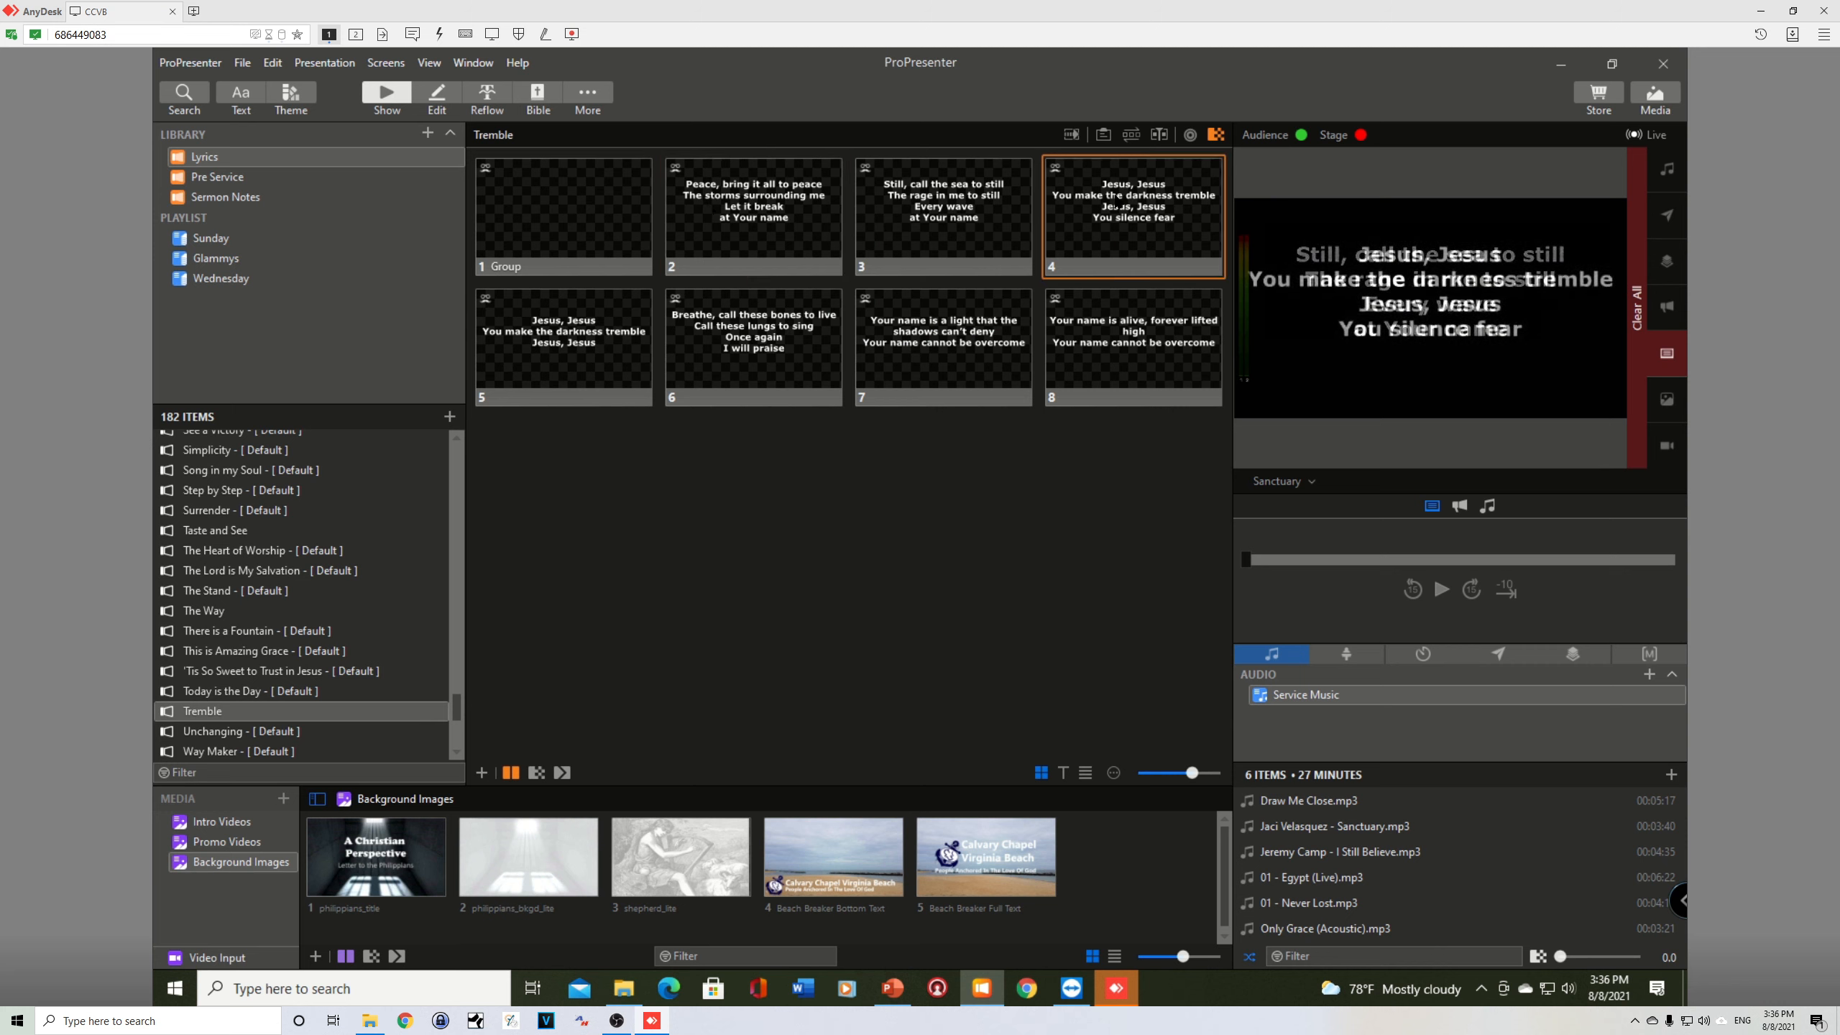
key("Right")
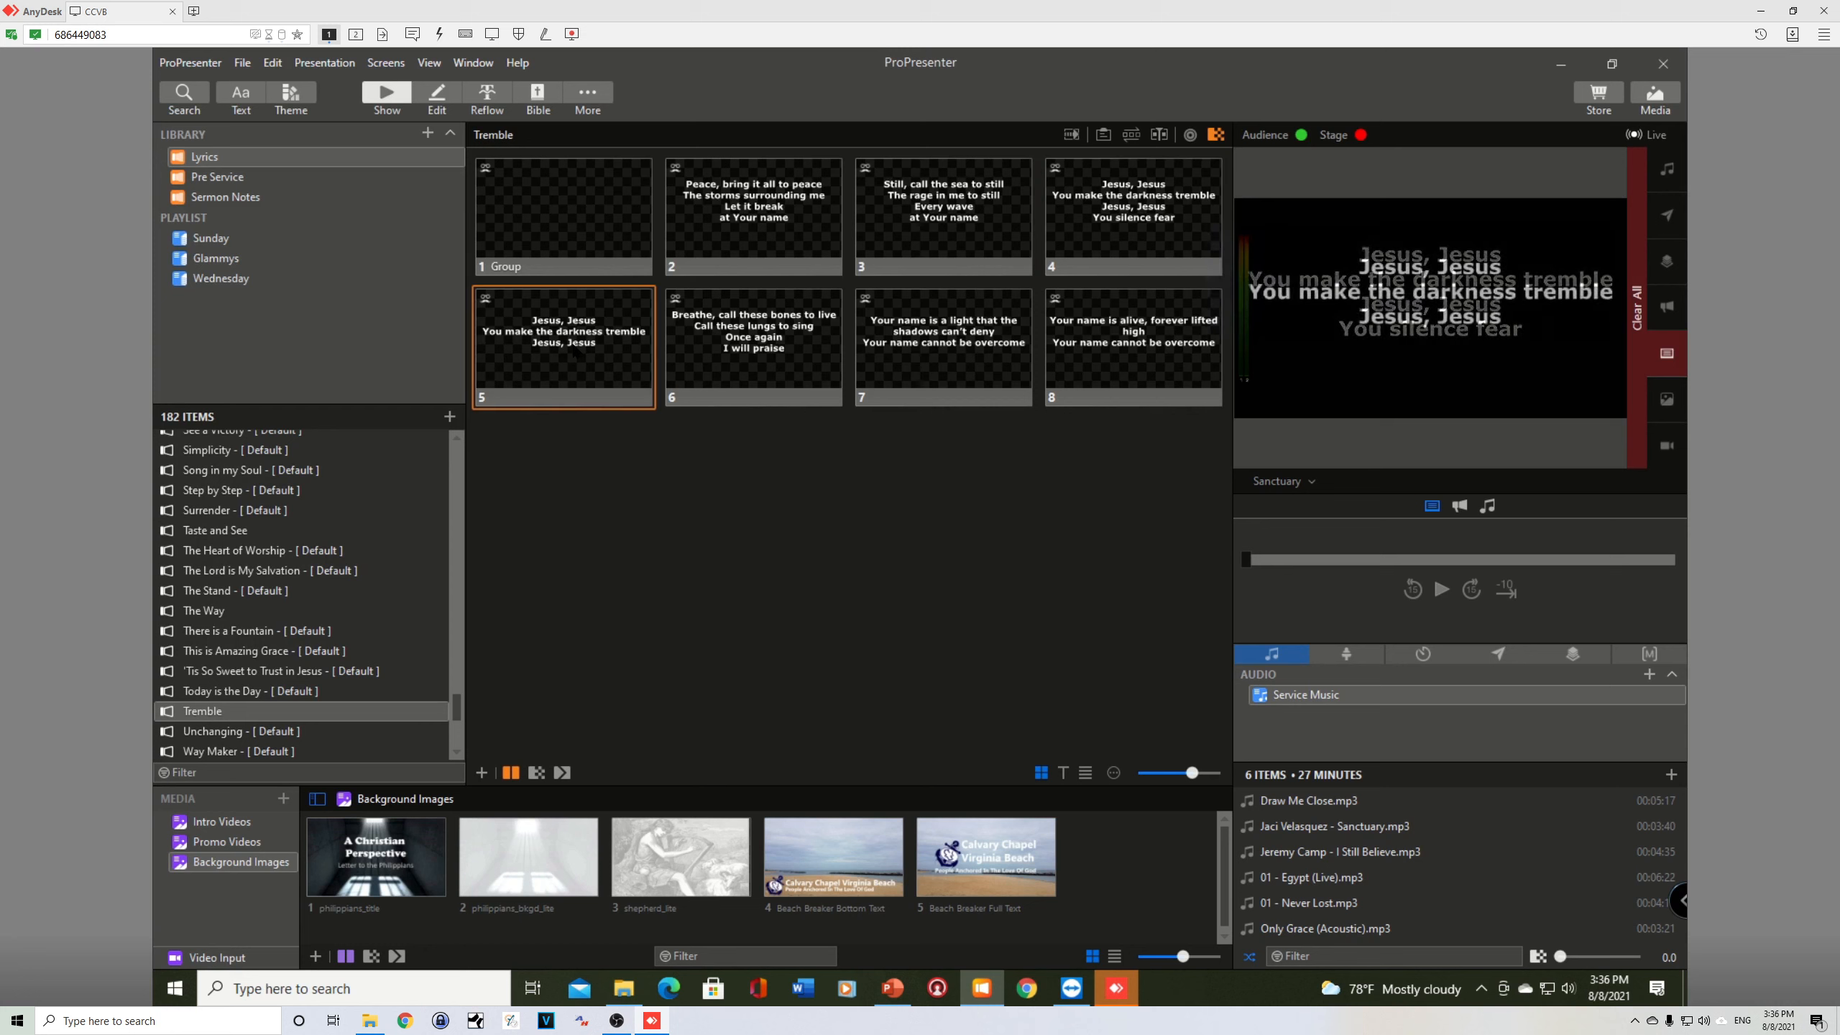
left_click(605, 216)
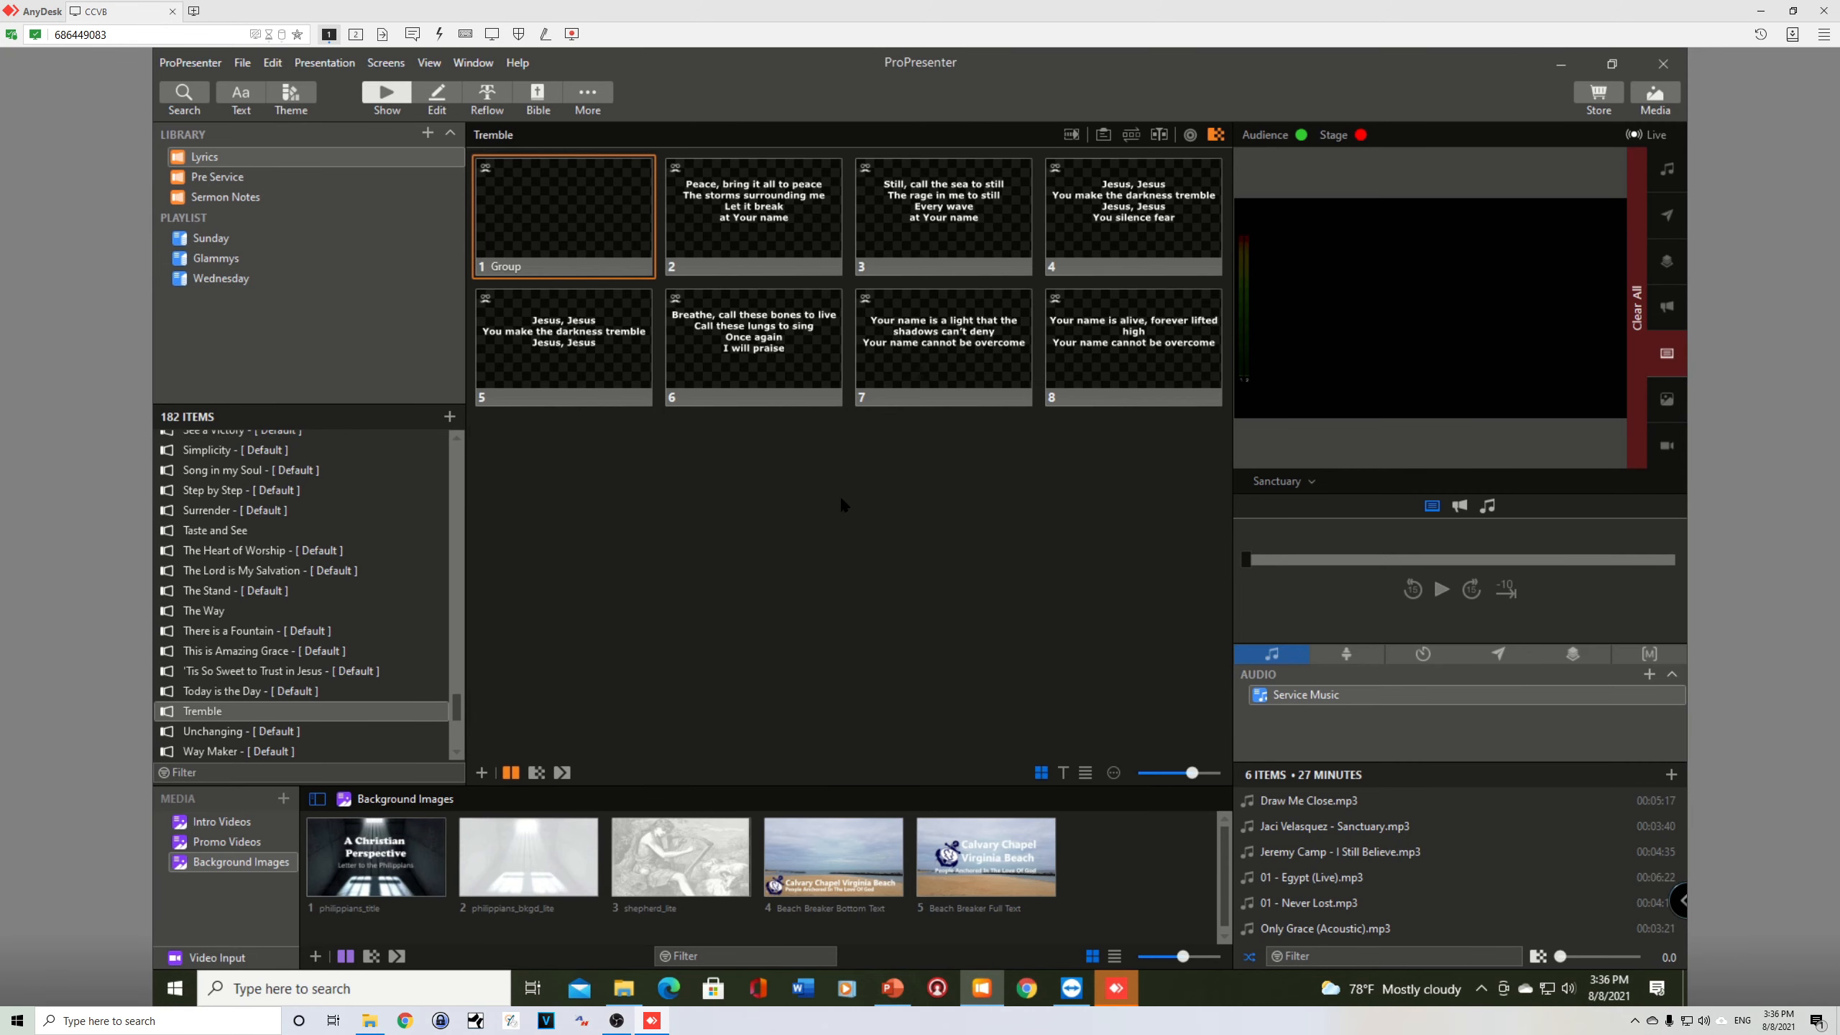
Step: Switch to PowerPoint, review the order of the Tremble slides and their repeated sections through slide 16, and return to ProPresenter
key("alt+Tab")
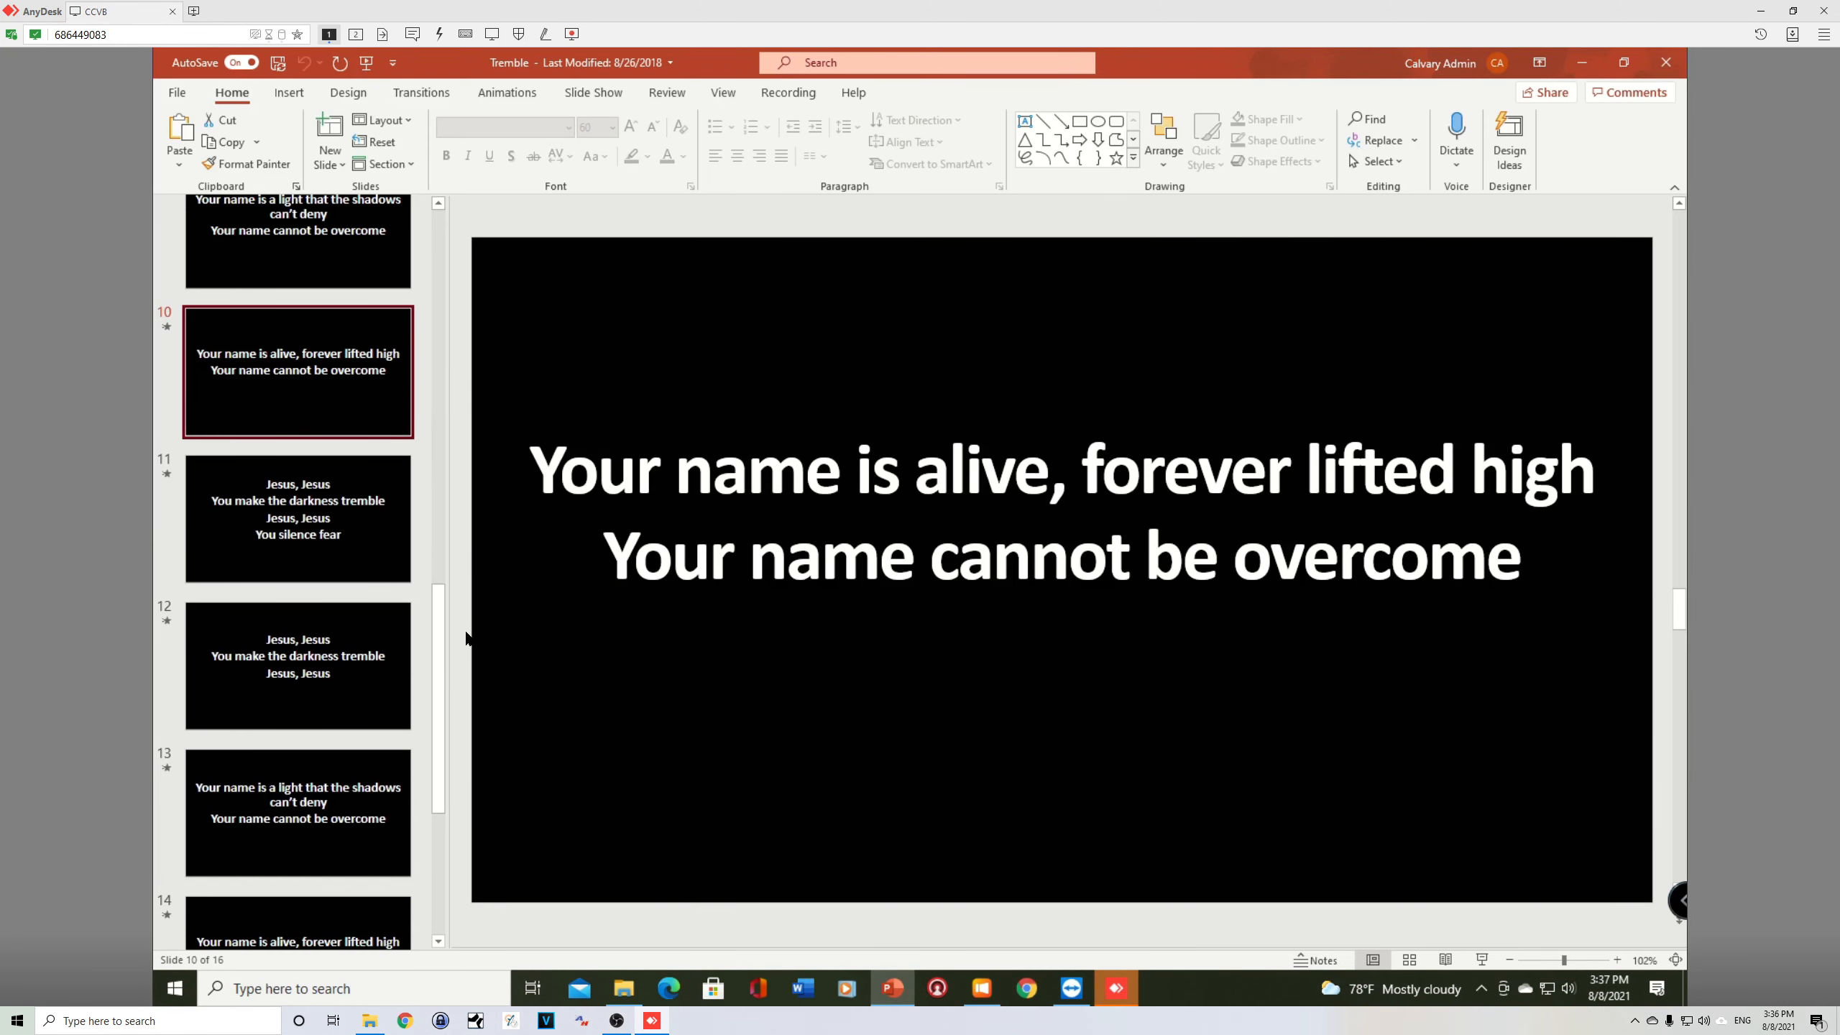
left_click_drag(435, 624, 440, 273)
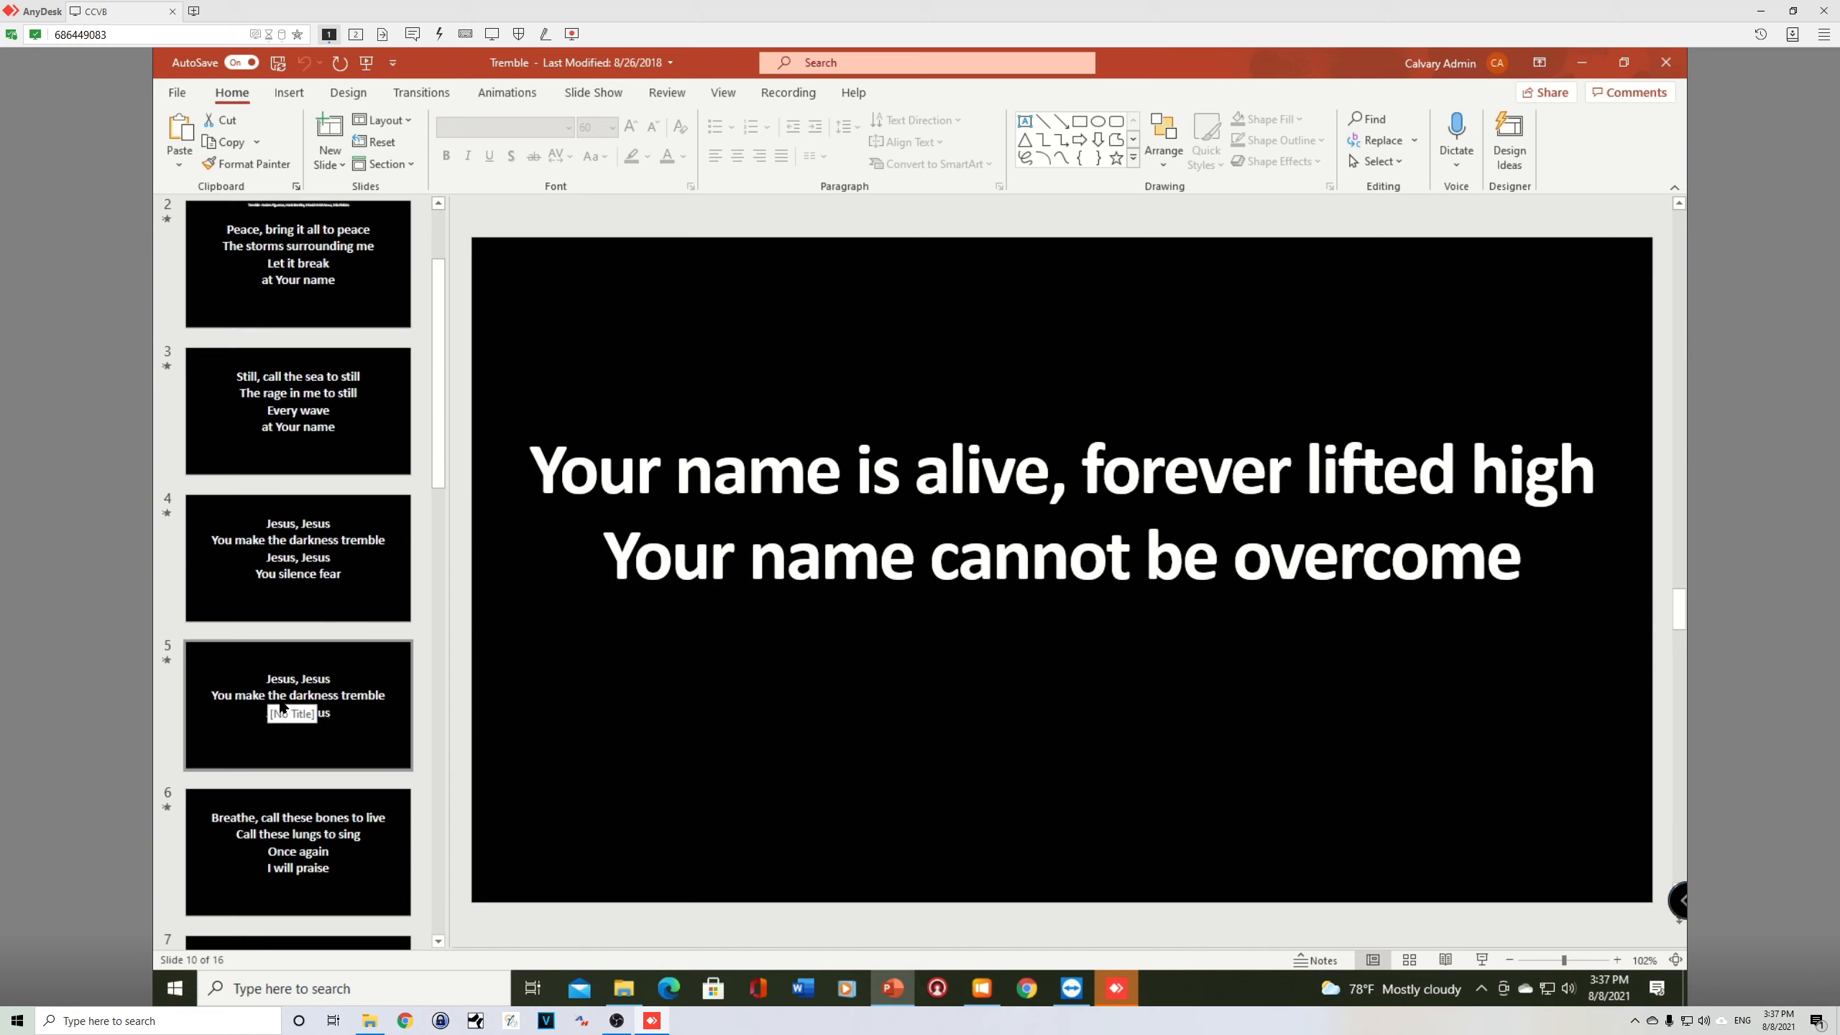
left_click_drag(434, 419, 431, 705)
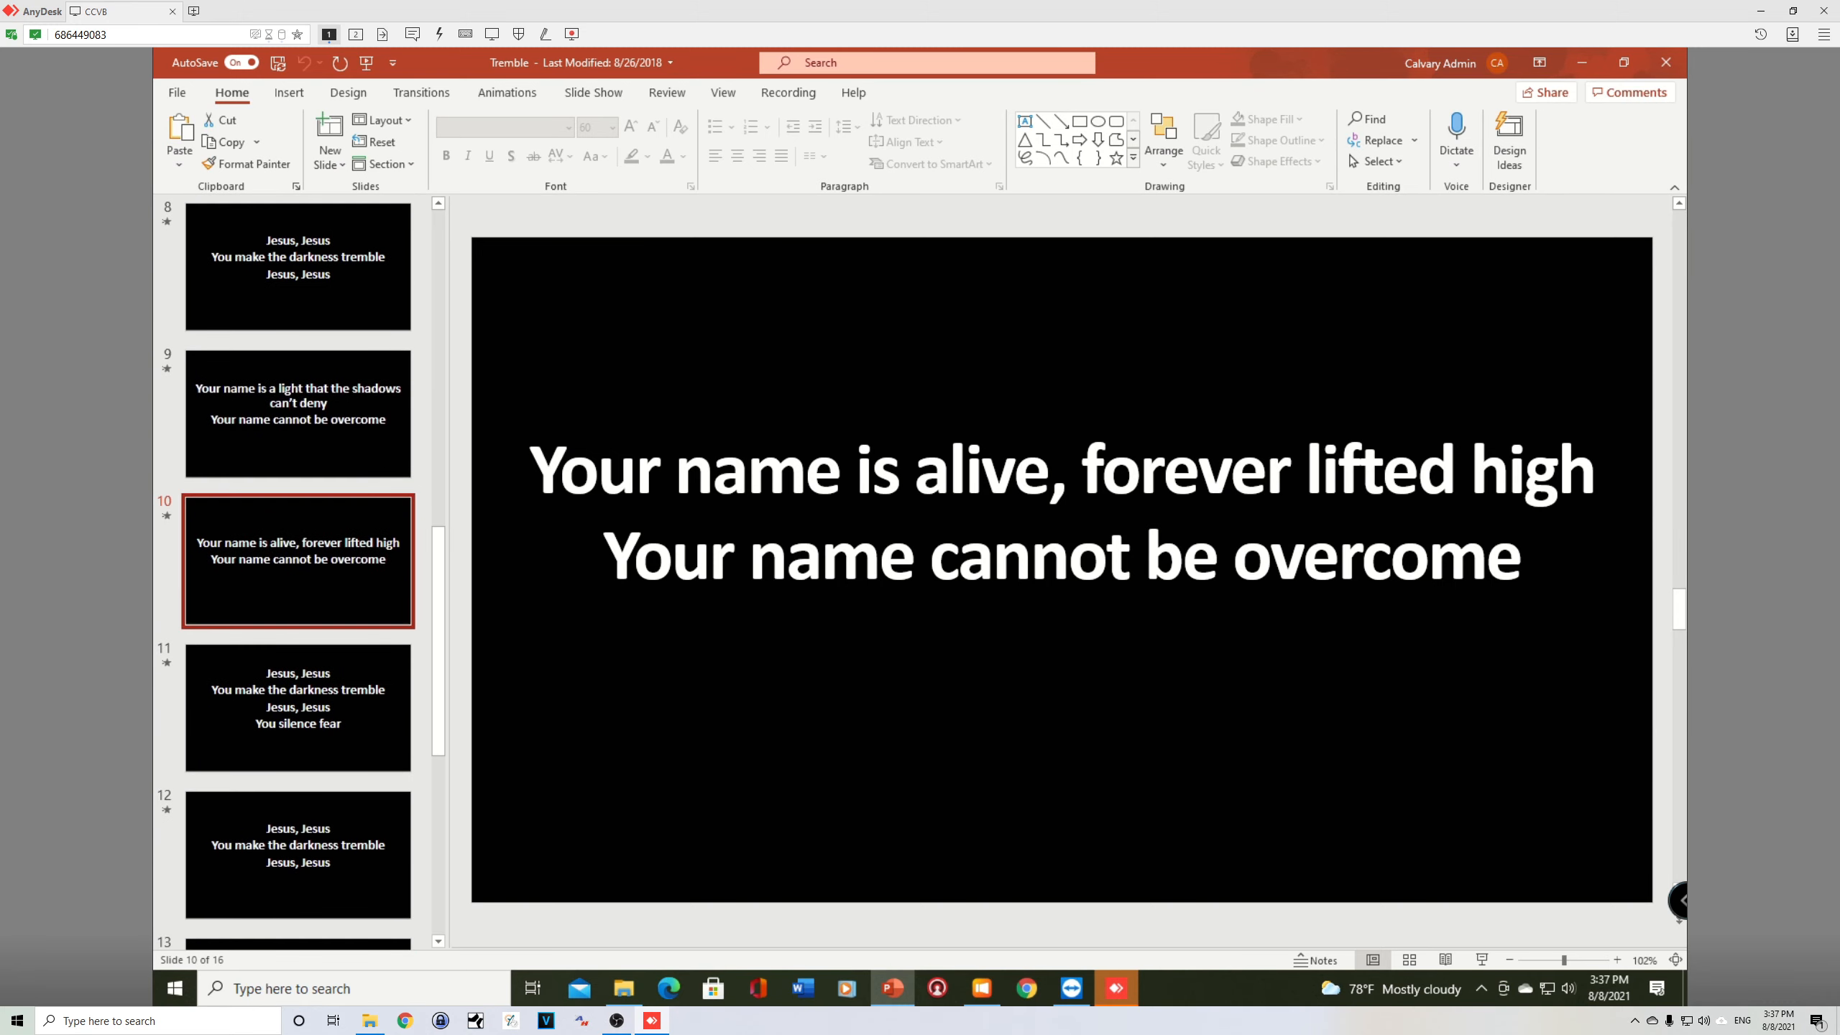
scroll(318, 345, "down", 3)
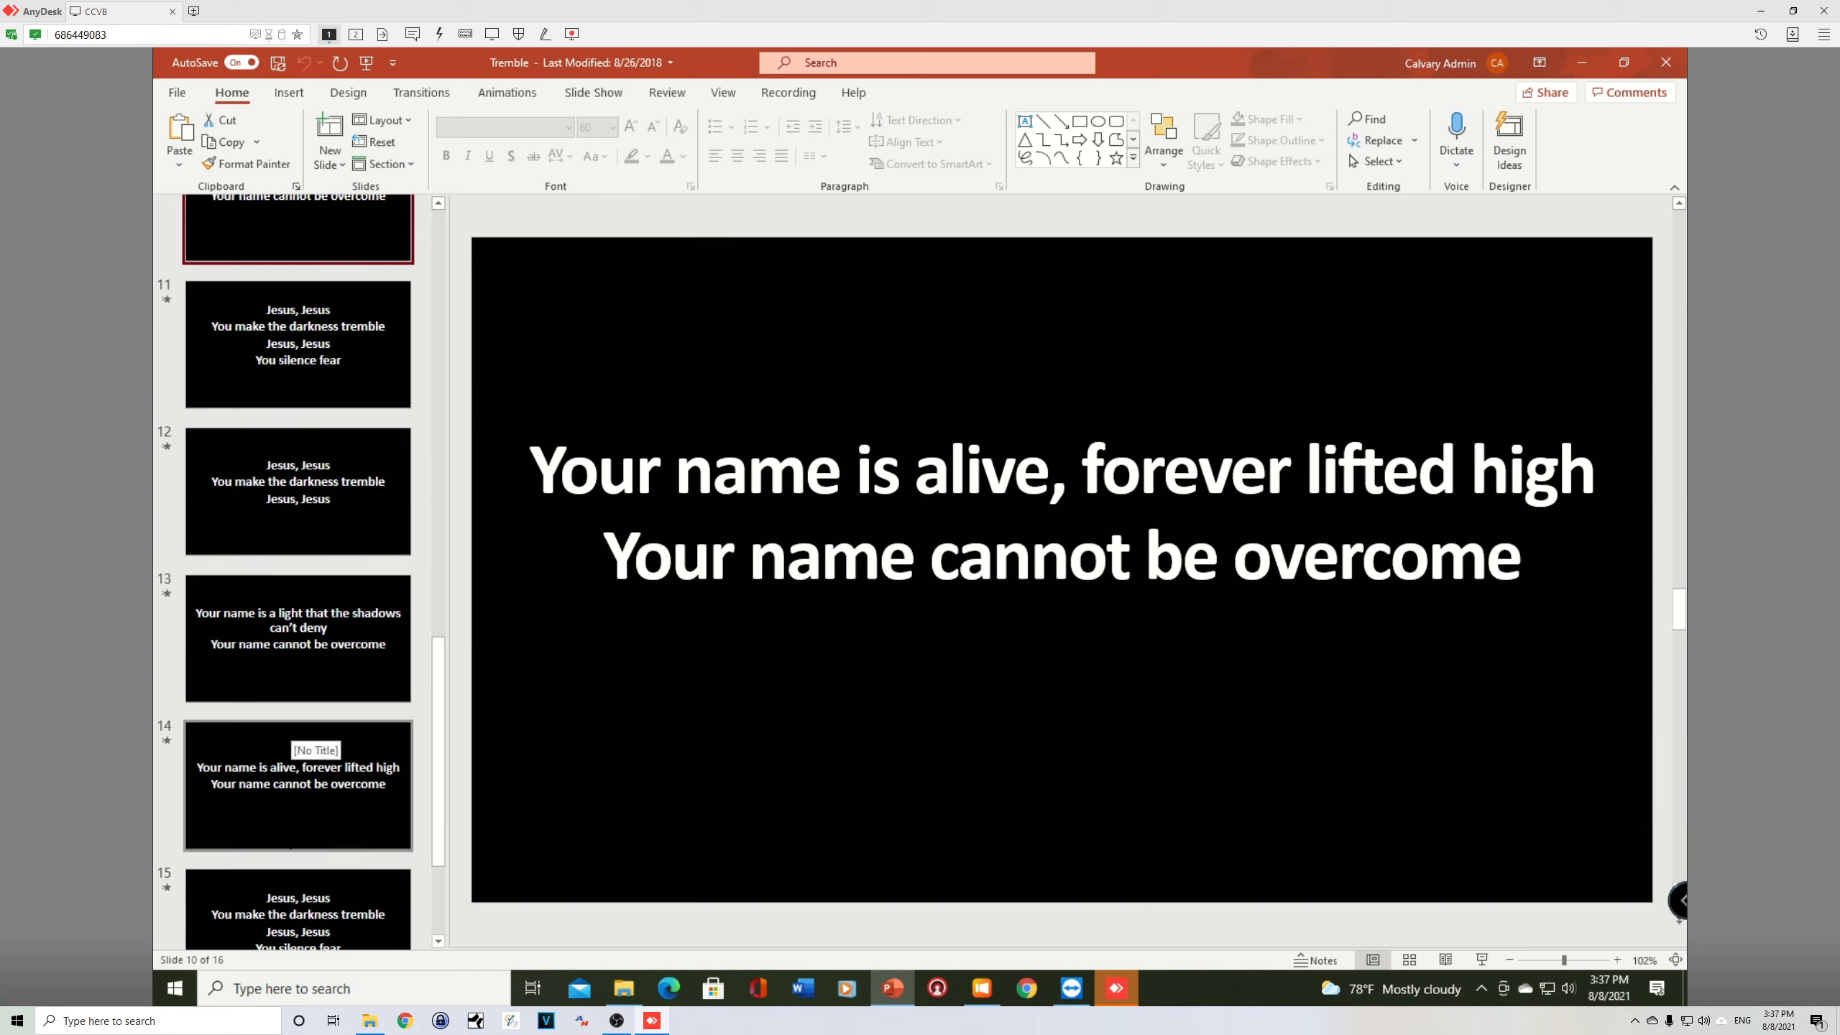
left_click_drag(437, 818, 428, 885)
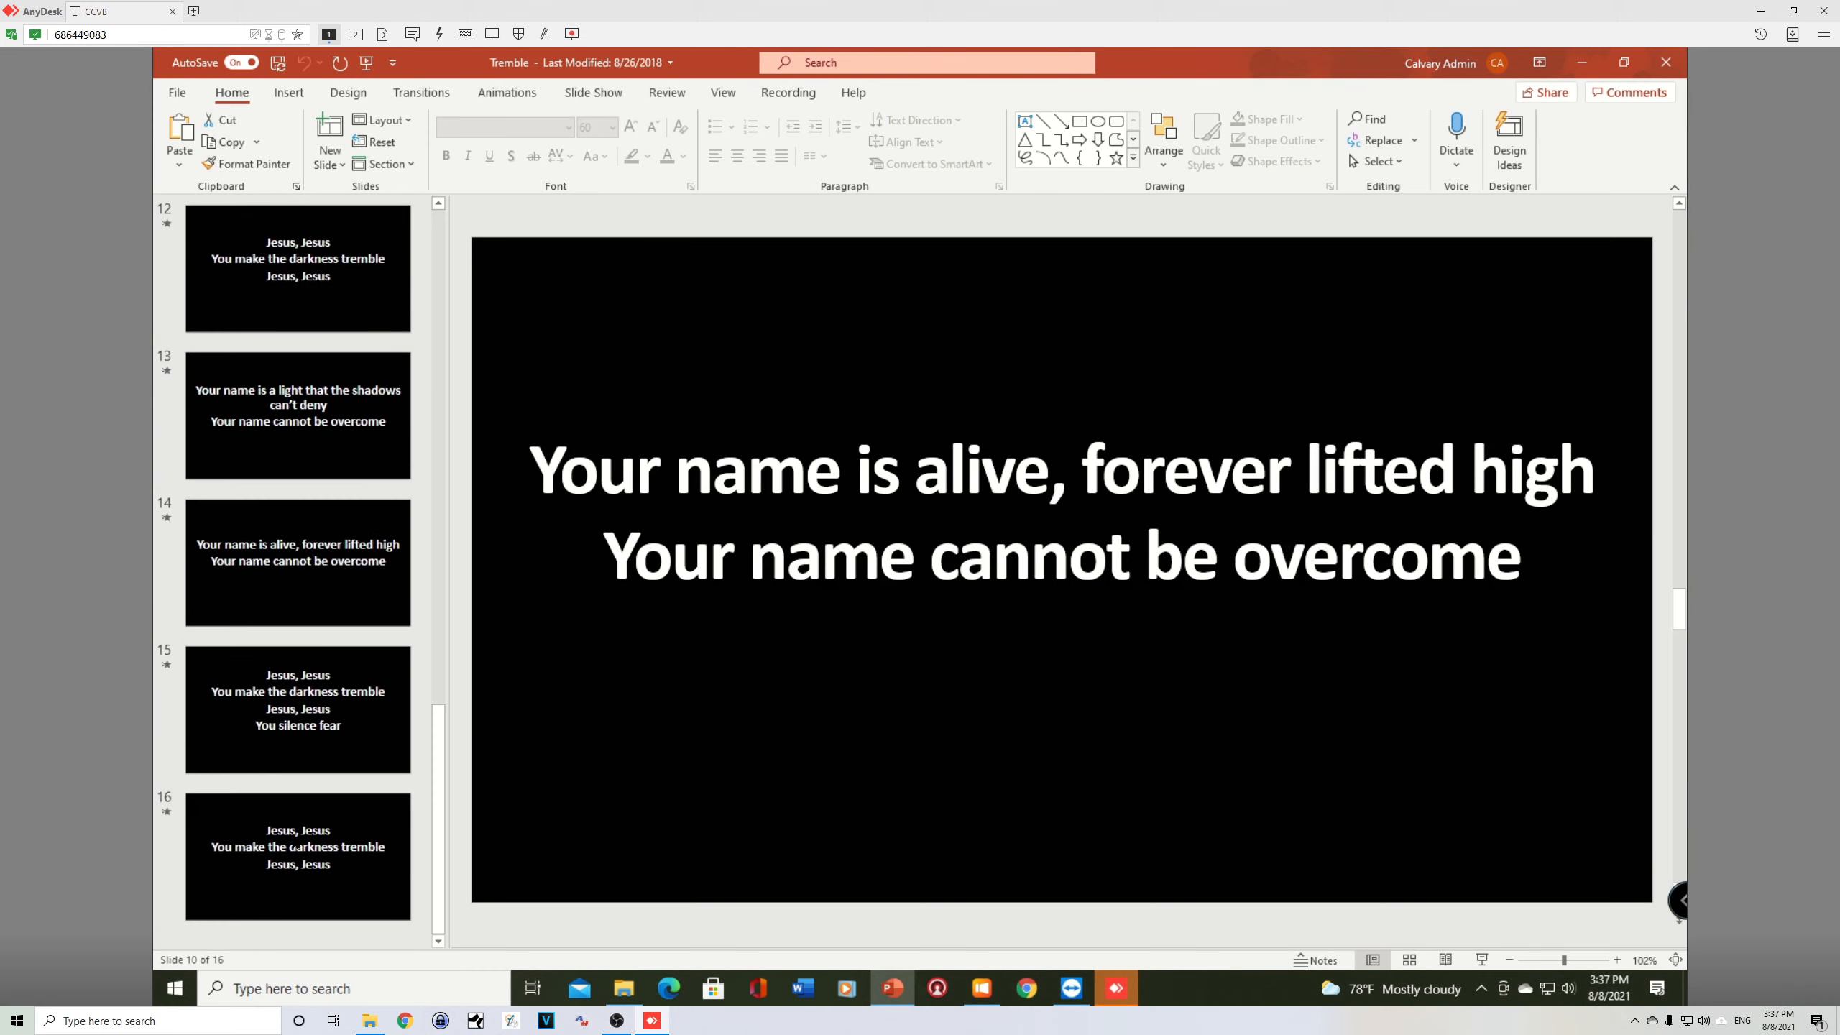
left_click_drag(441, 783, 455, 262)
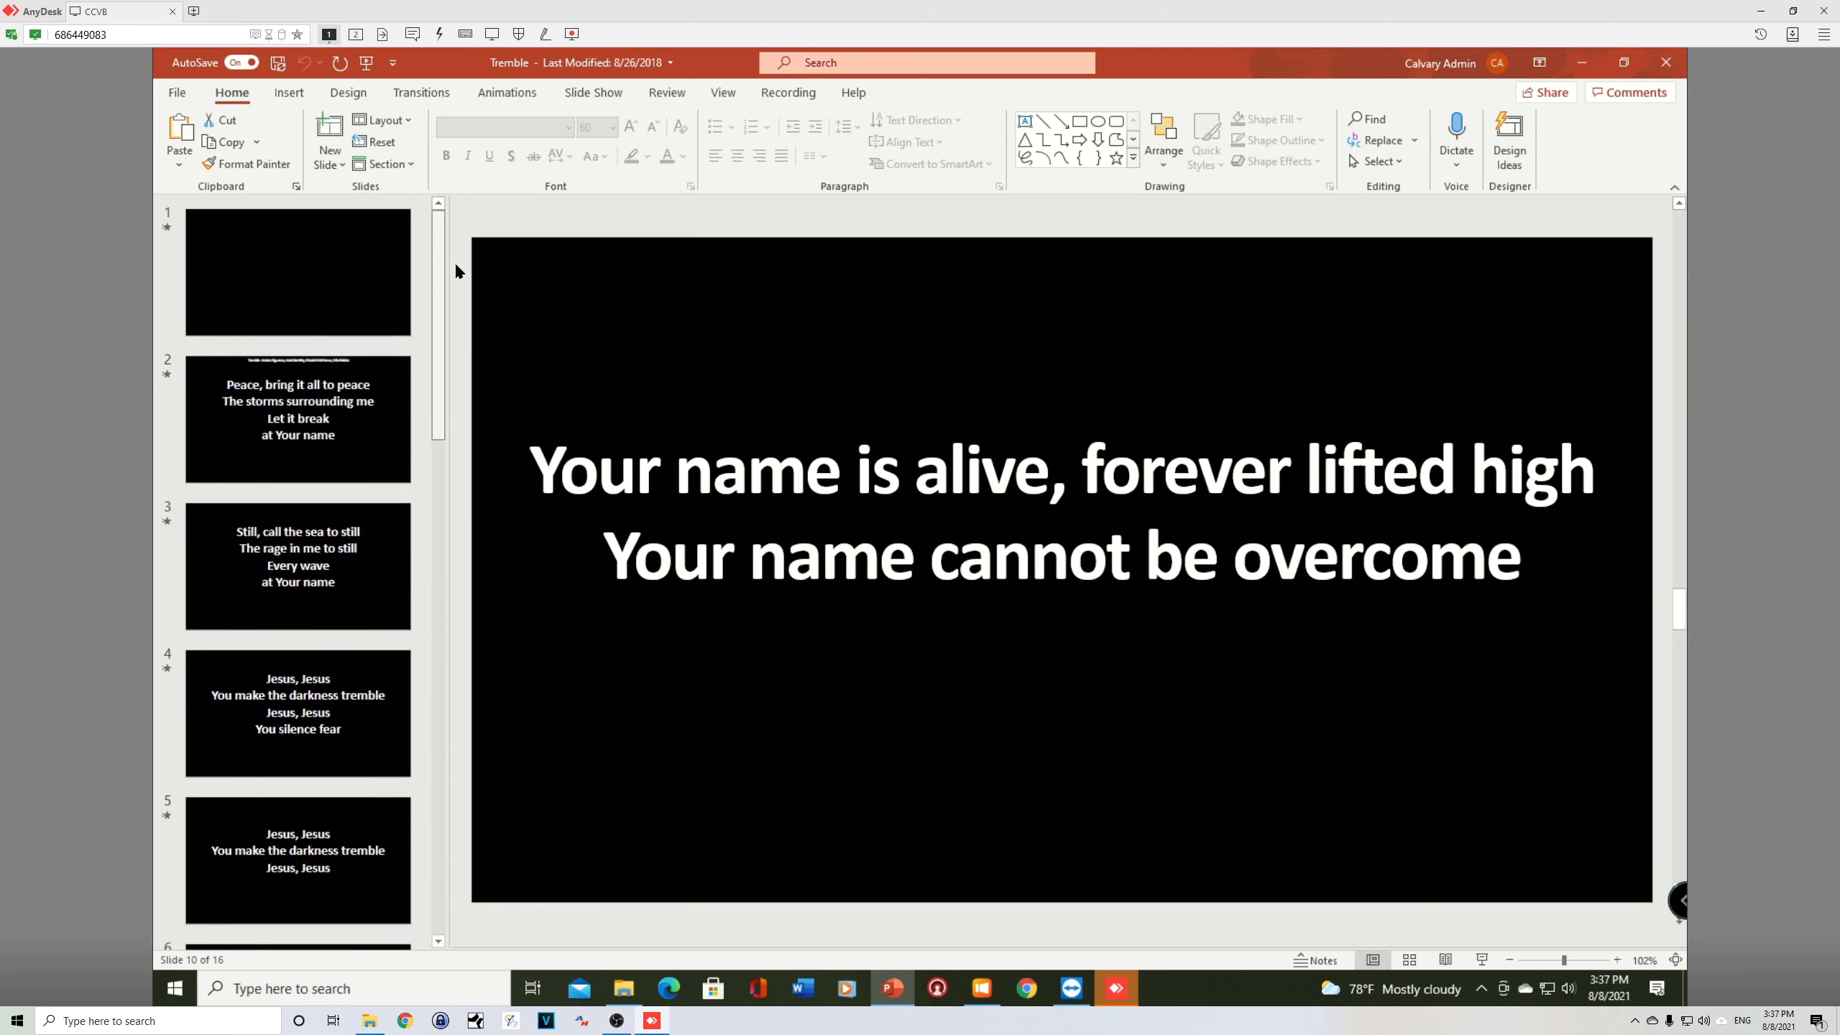
key("alt+Tab")
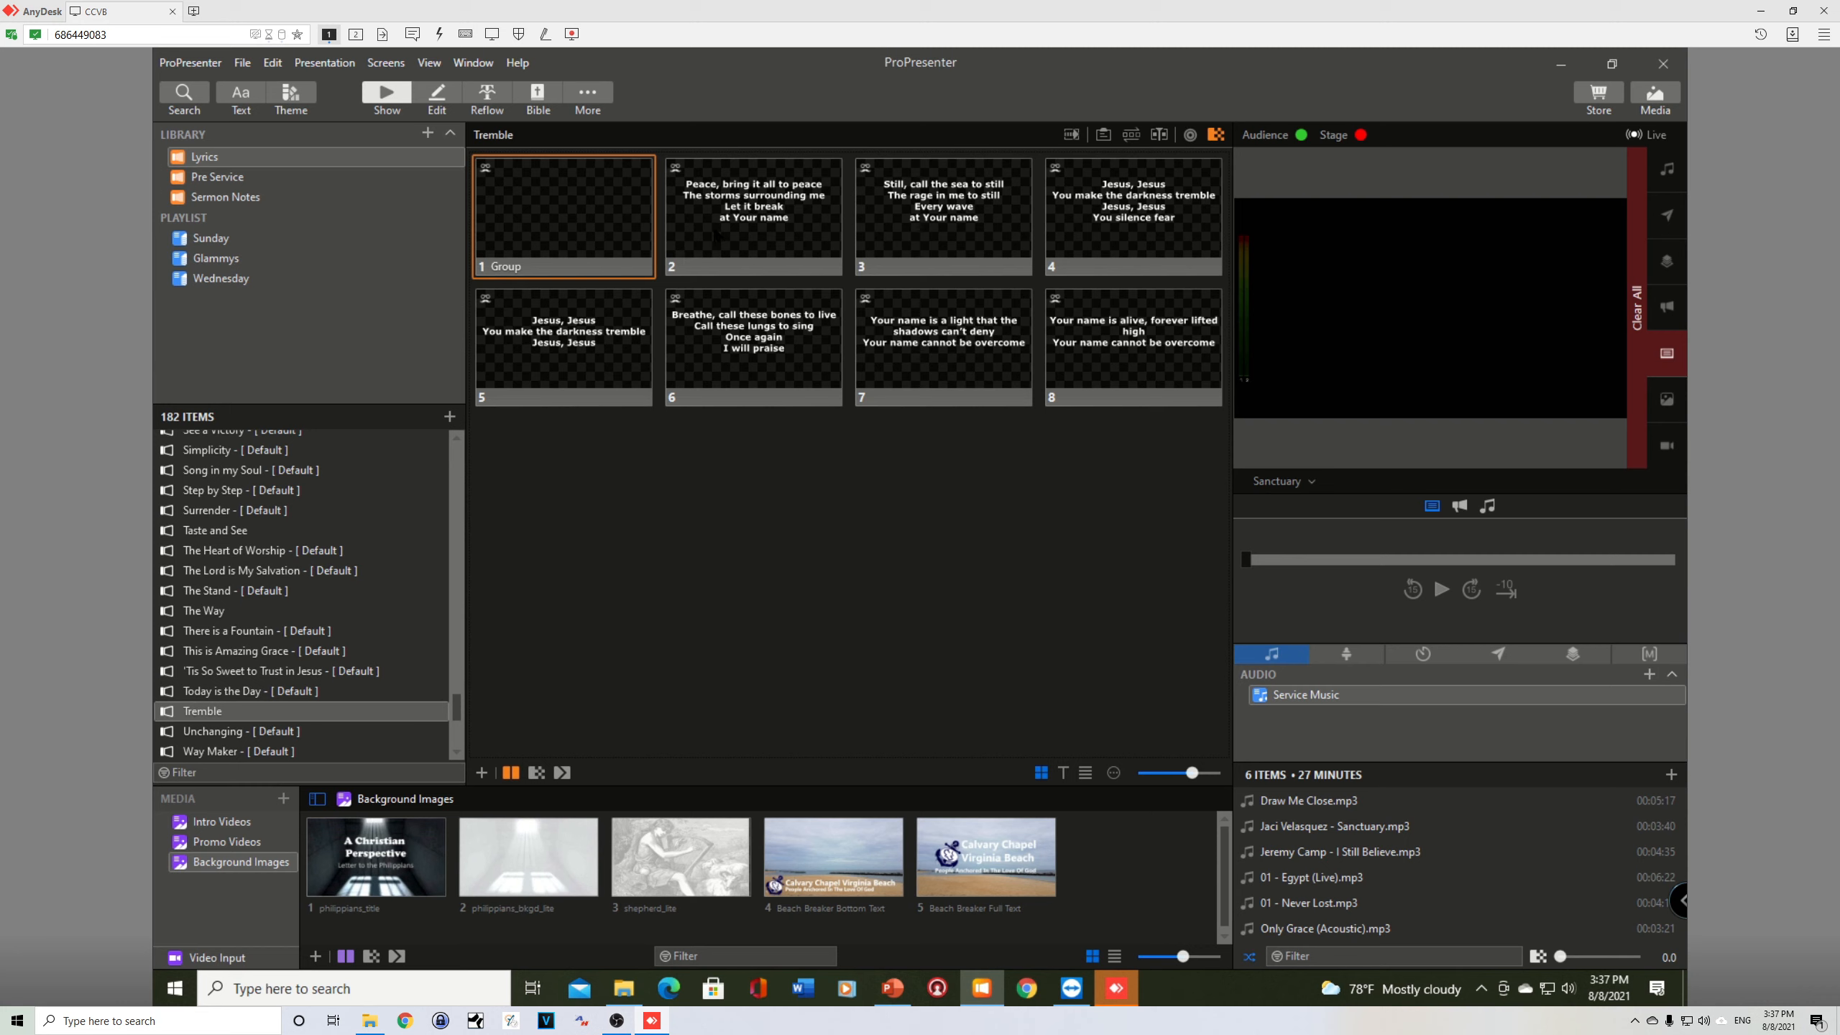
Step: Show slide 2 live, display the arrangement controls, and assign the slides from slide 2 onward to the Verse 1 group
left_click(718, 236)
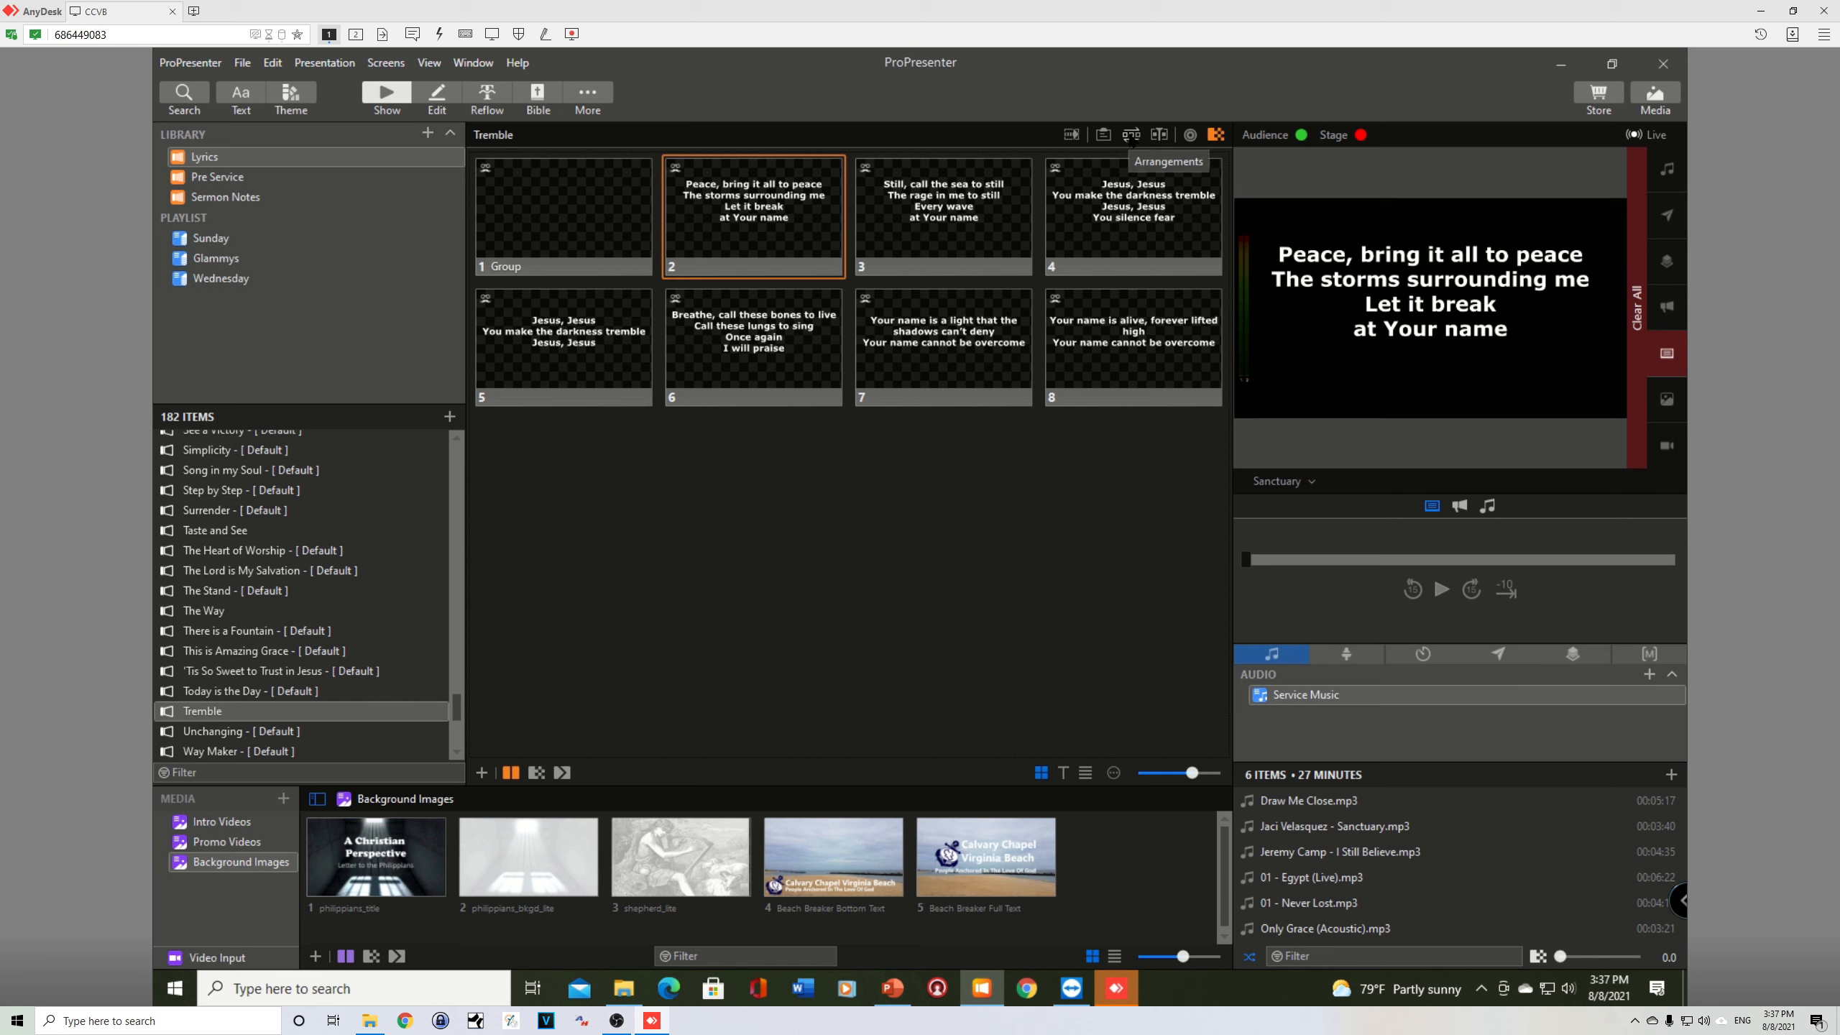
left_click(1130, 135)
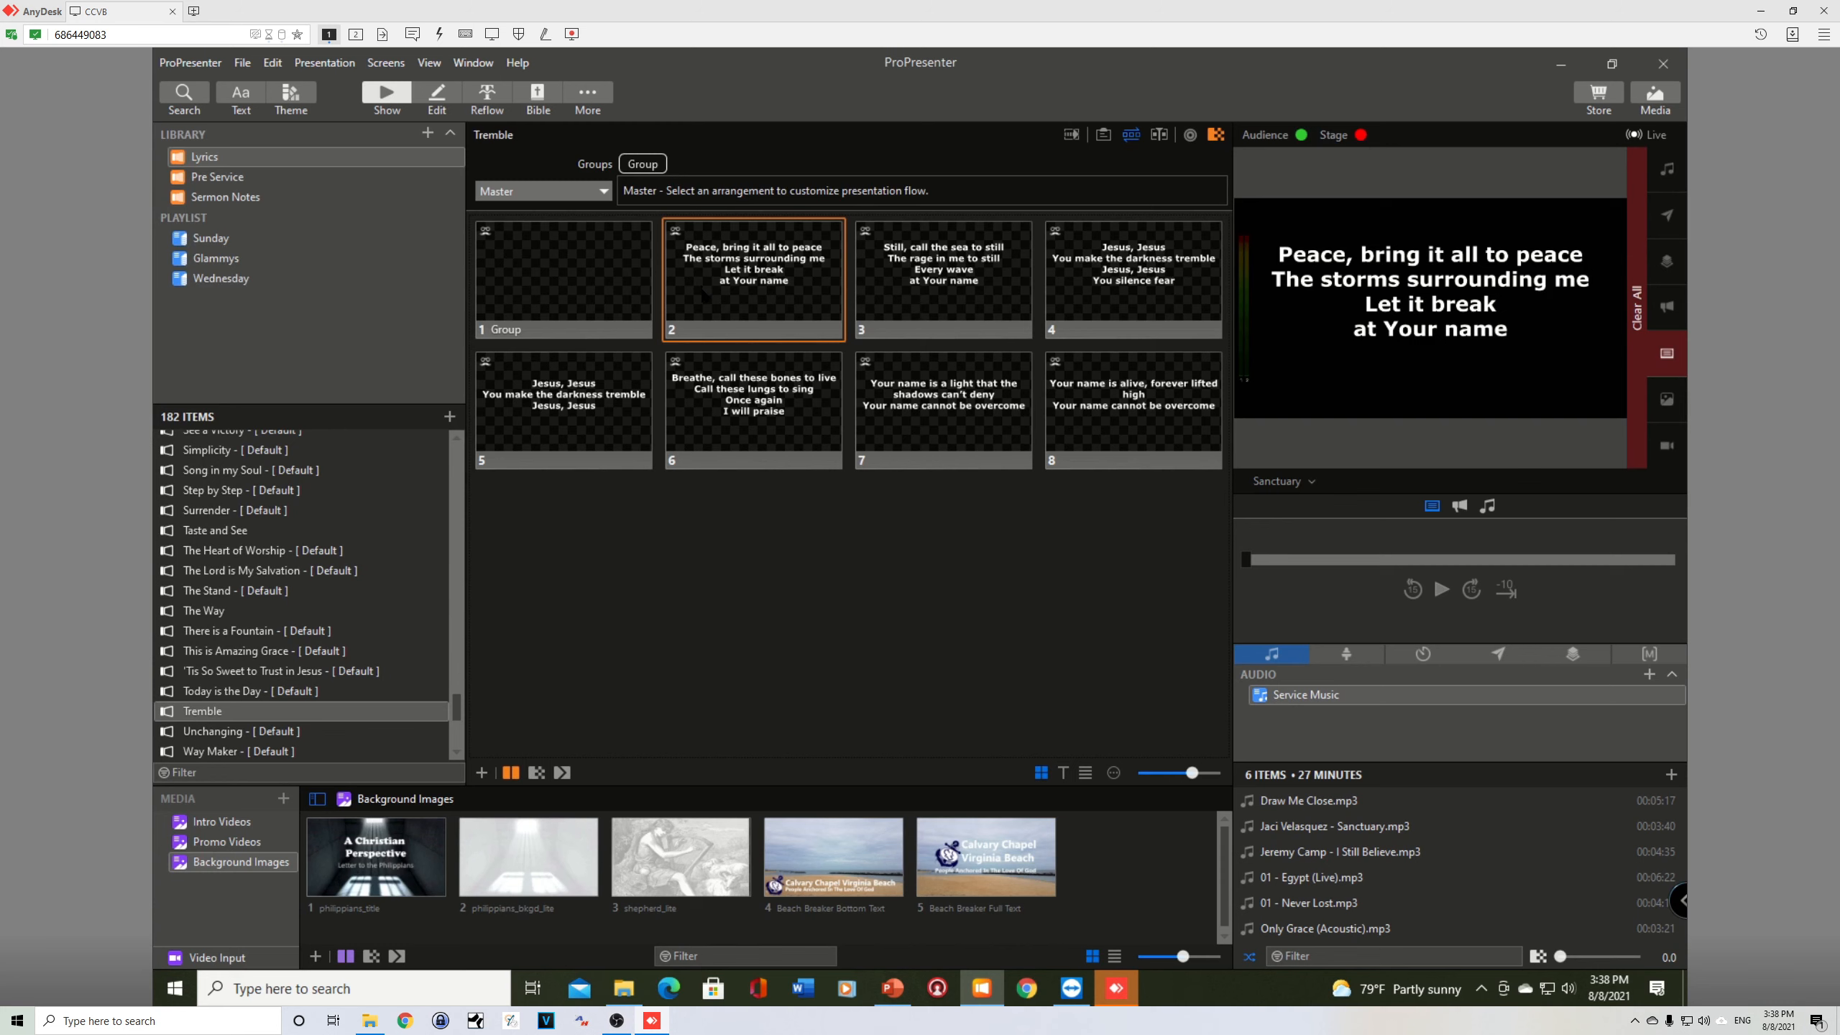
right_click(705, 294)
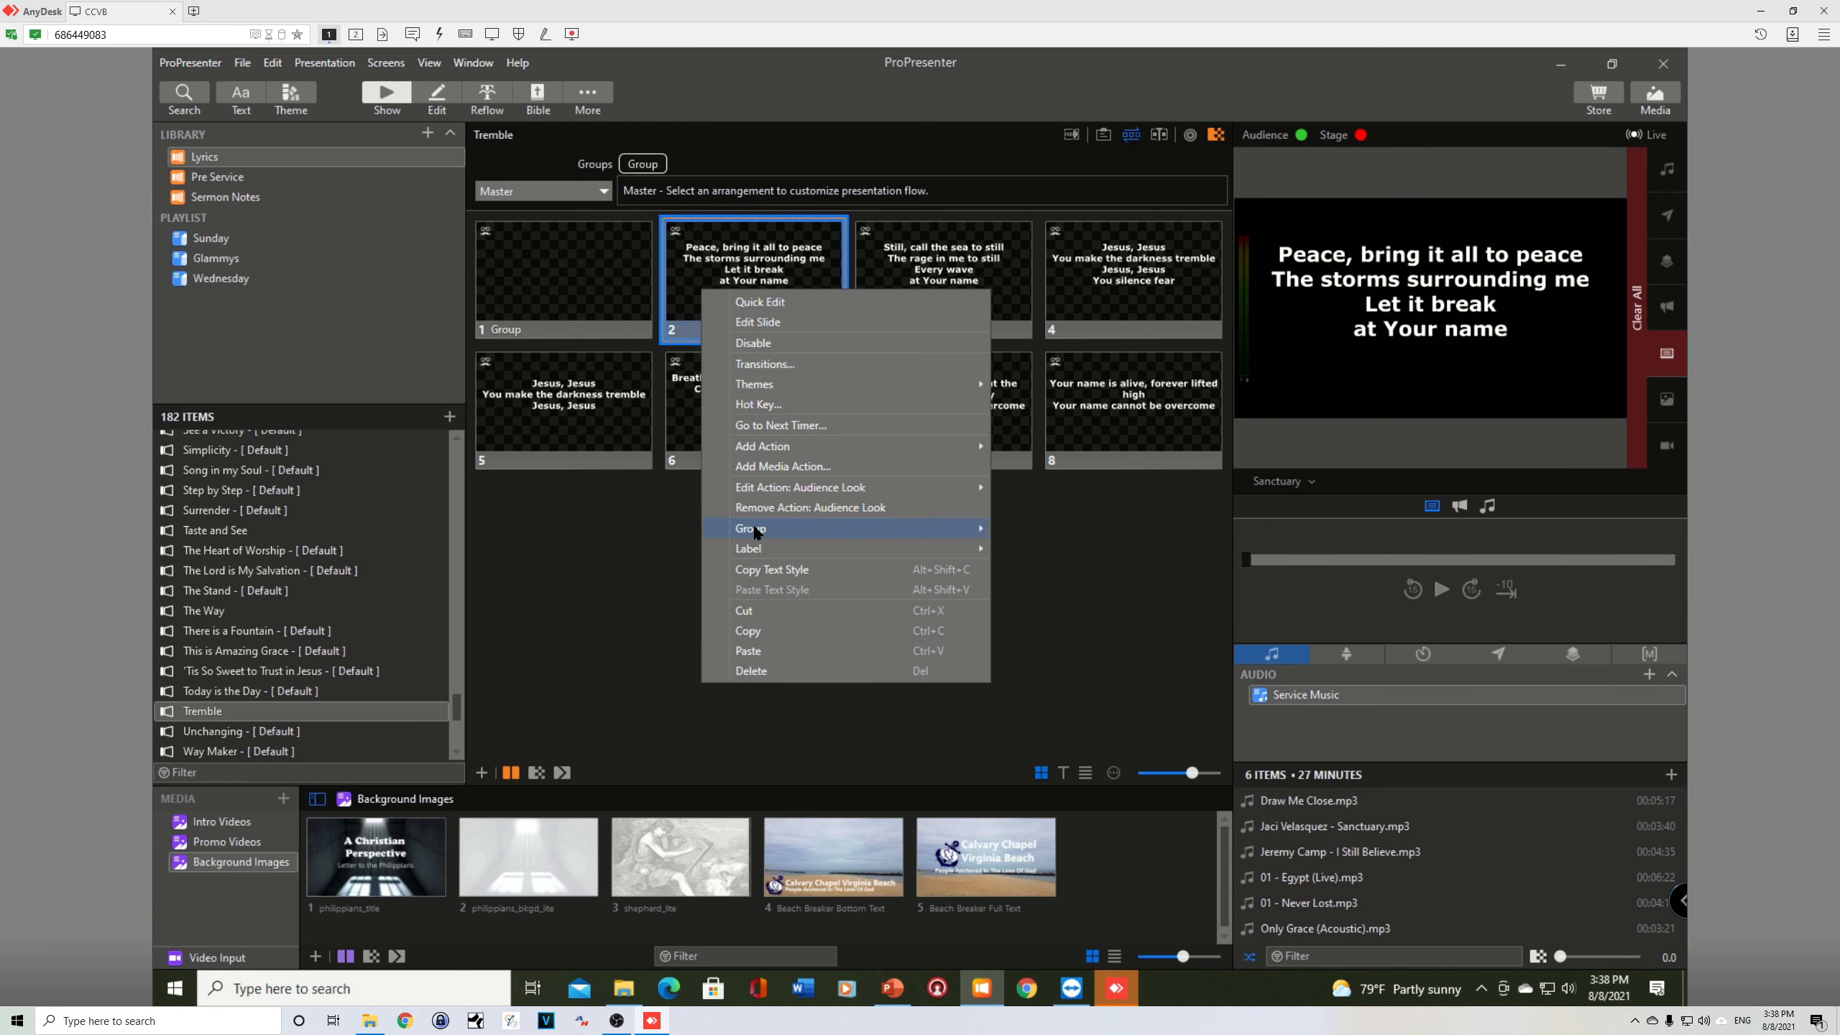
mouse_move(831, 533)
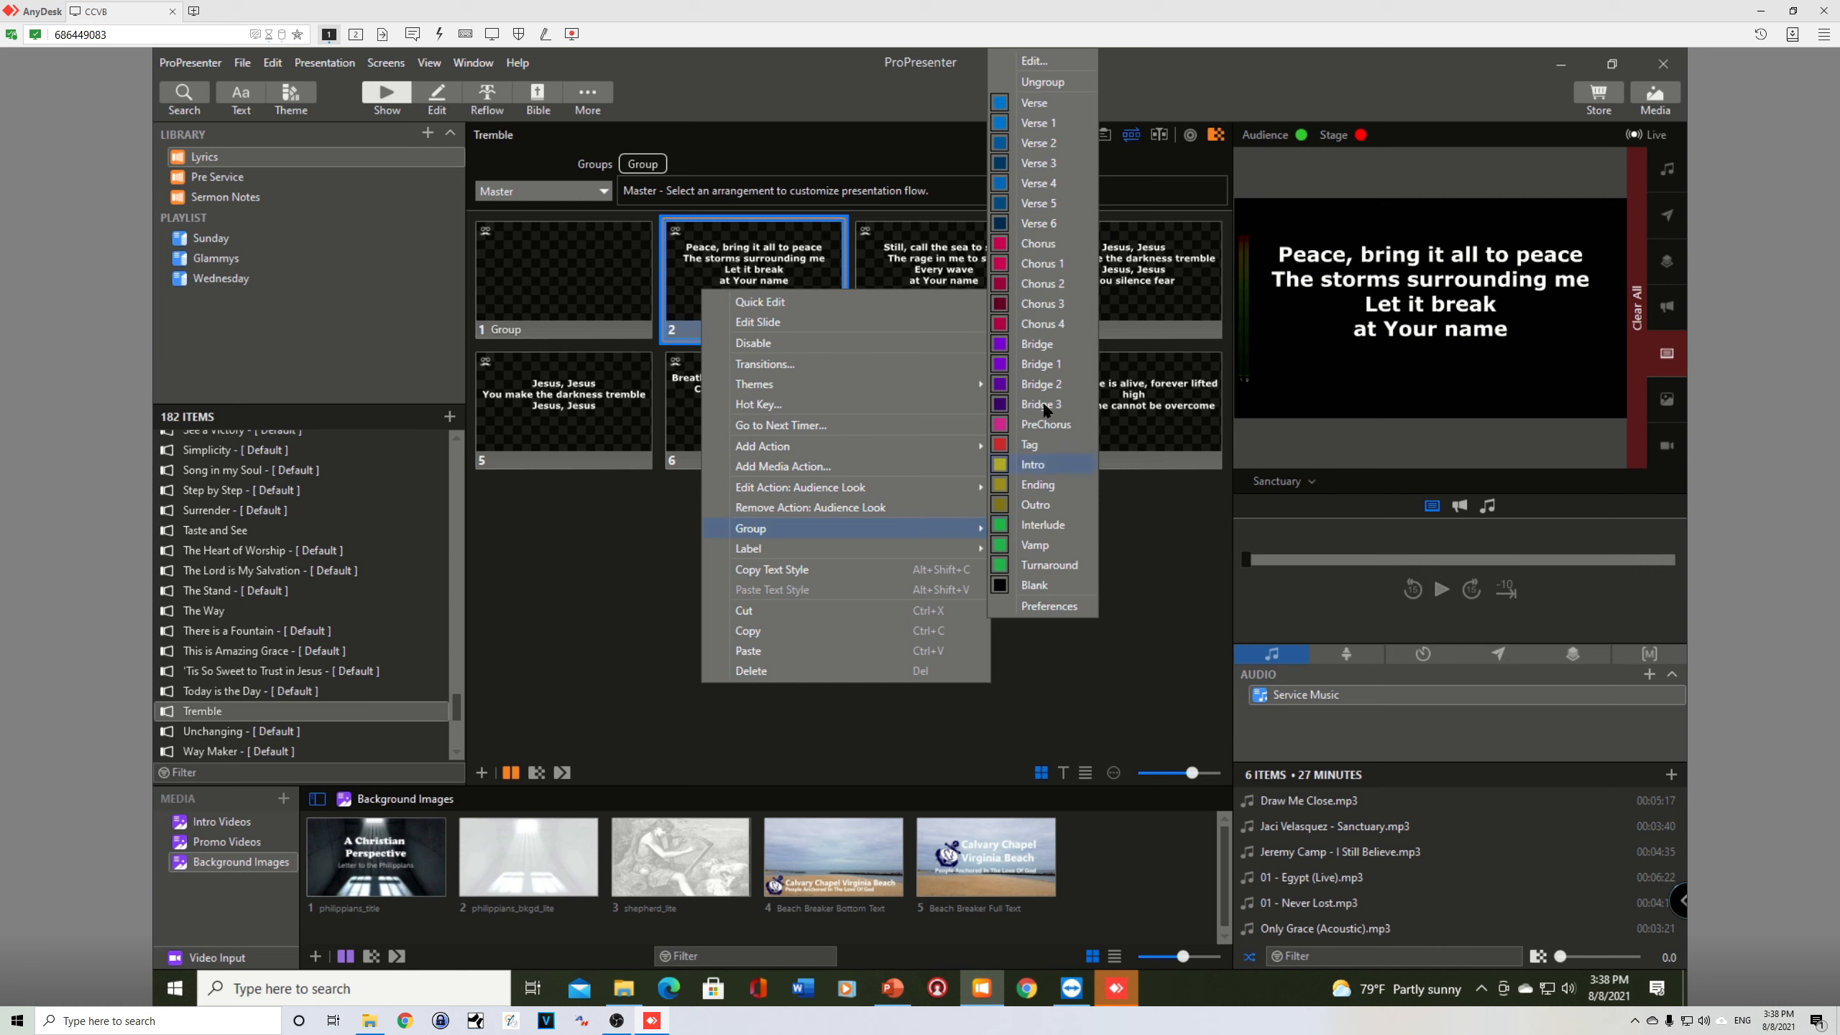
left_click(1033, 125)
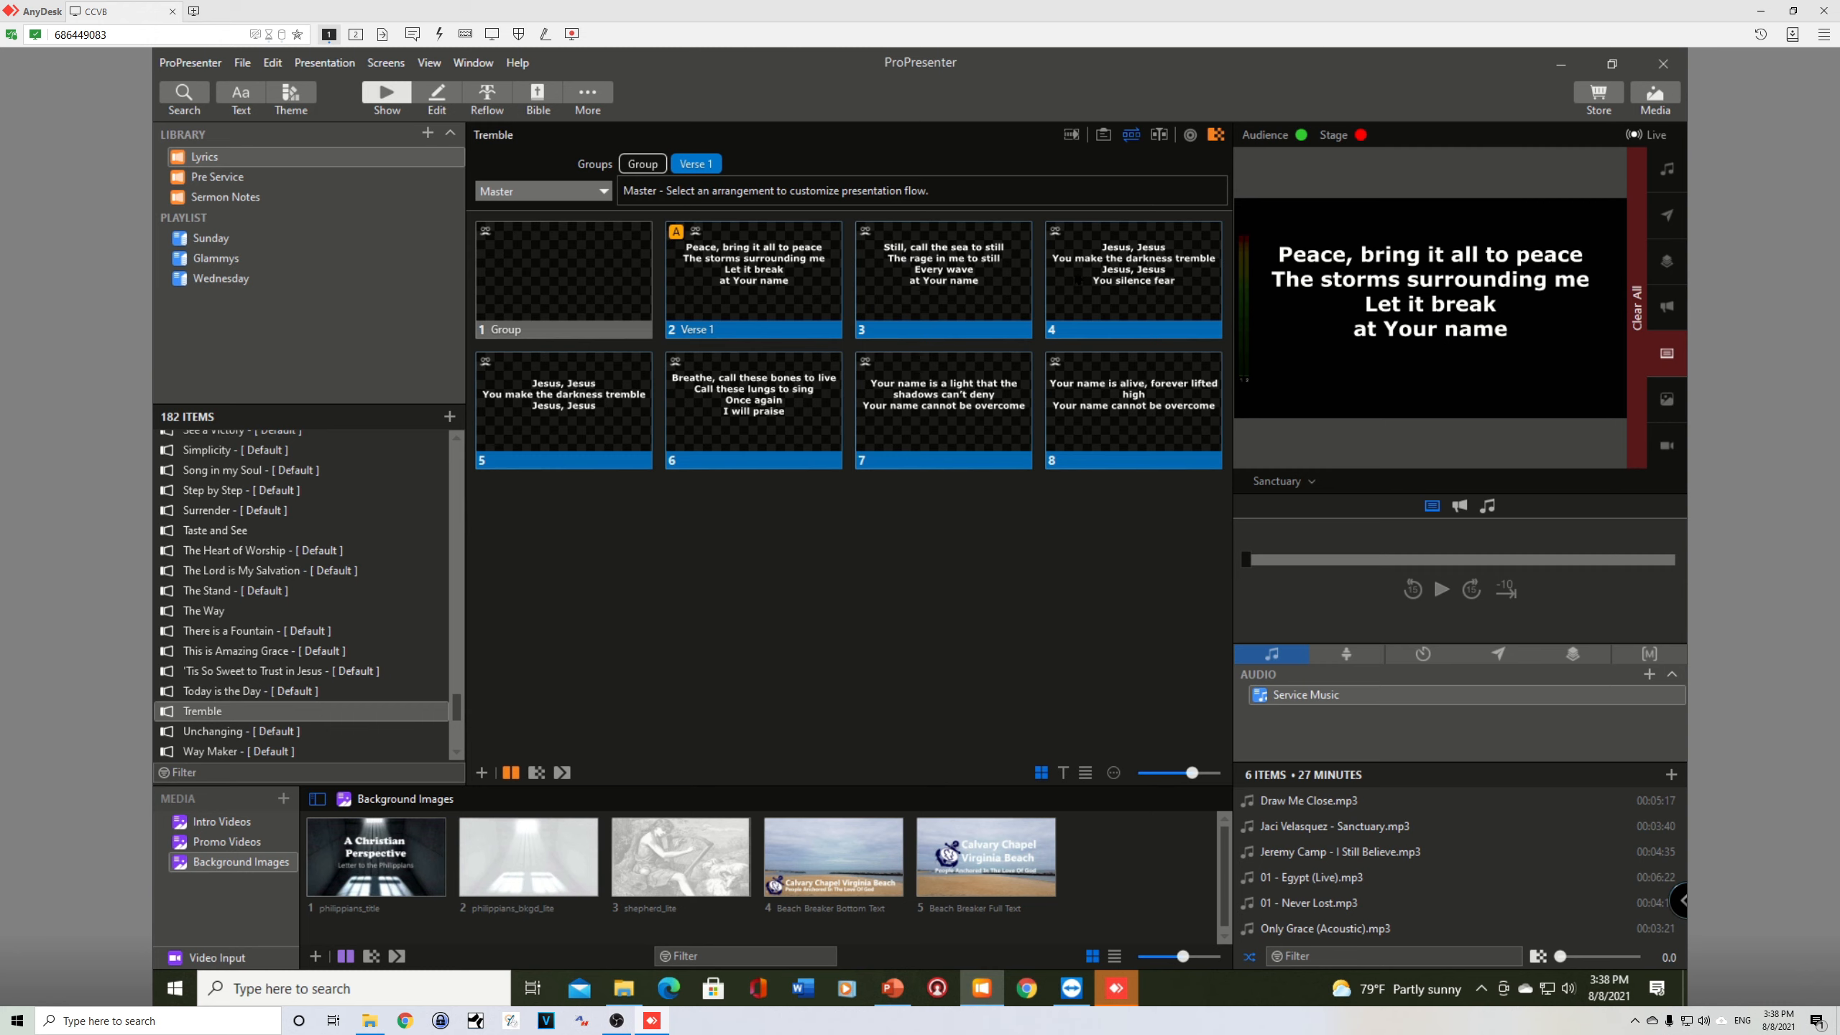
Step: Show slide 4 live and assign the slides from slide 4 onward to the Chorus group
left_click(1078, 281)
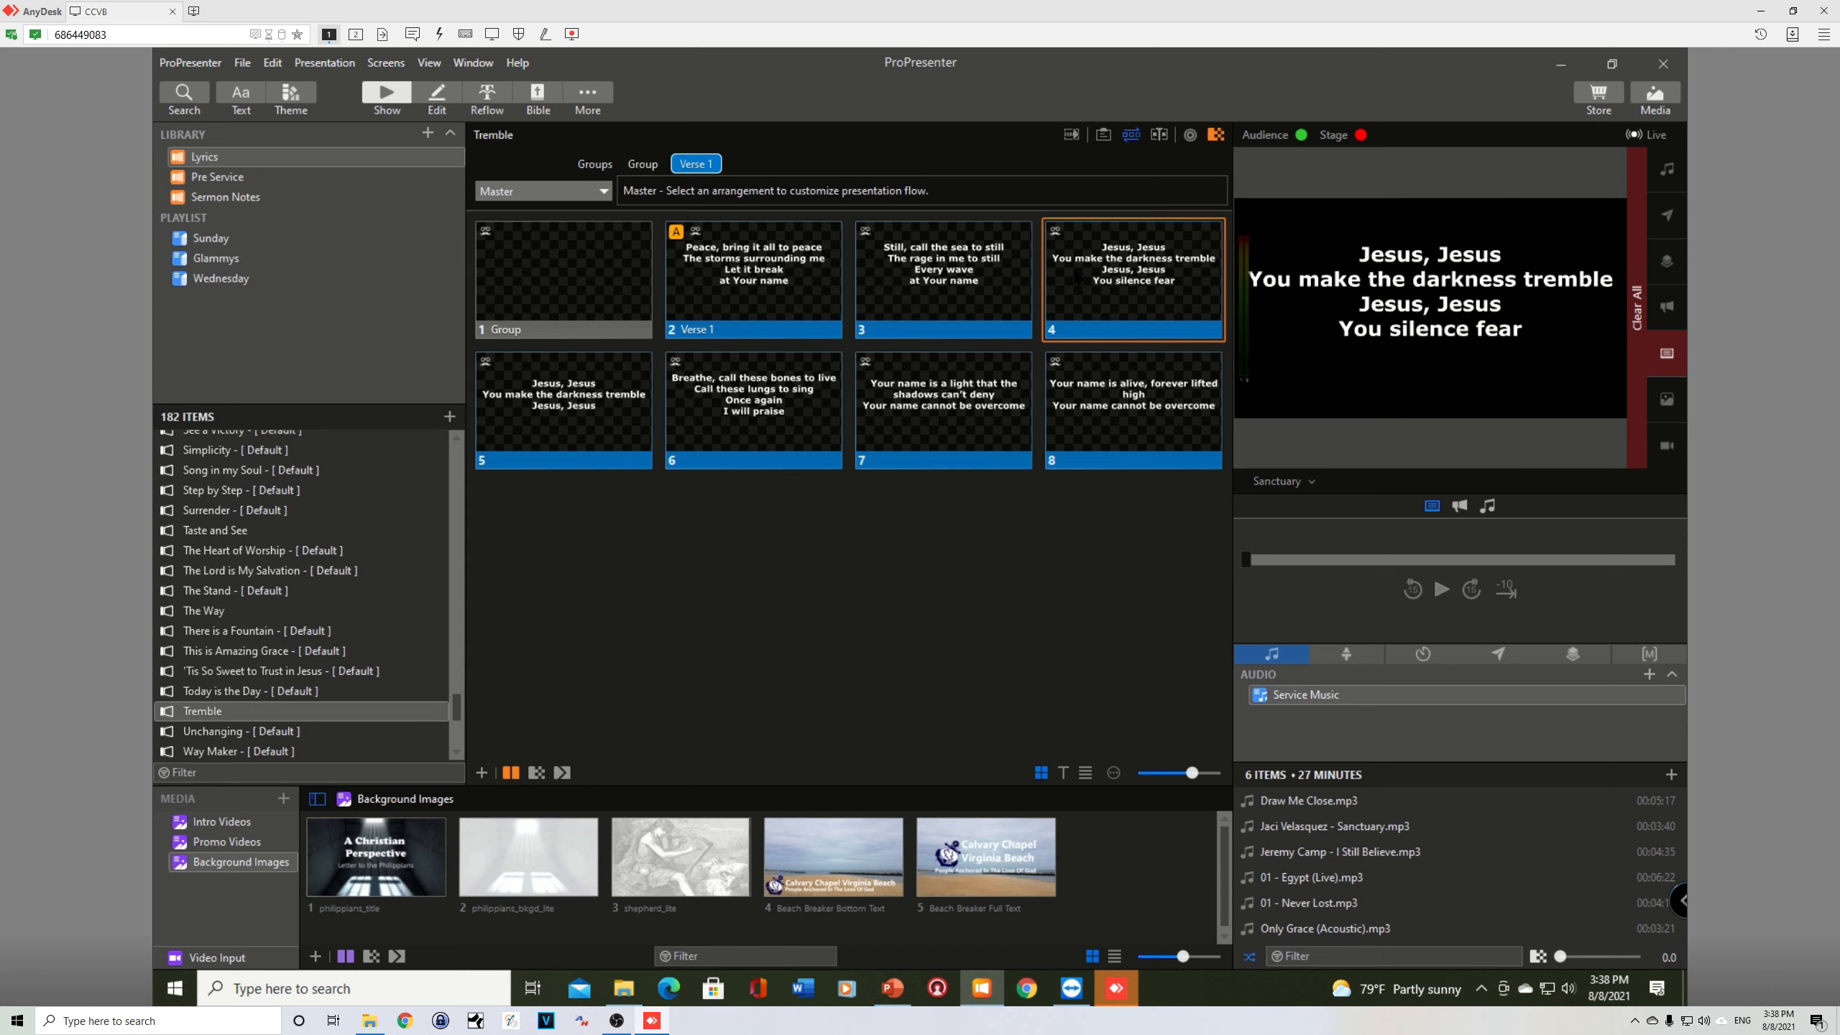
right_click(1078, 281)
mouse_move(1130, 513)
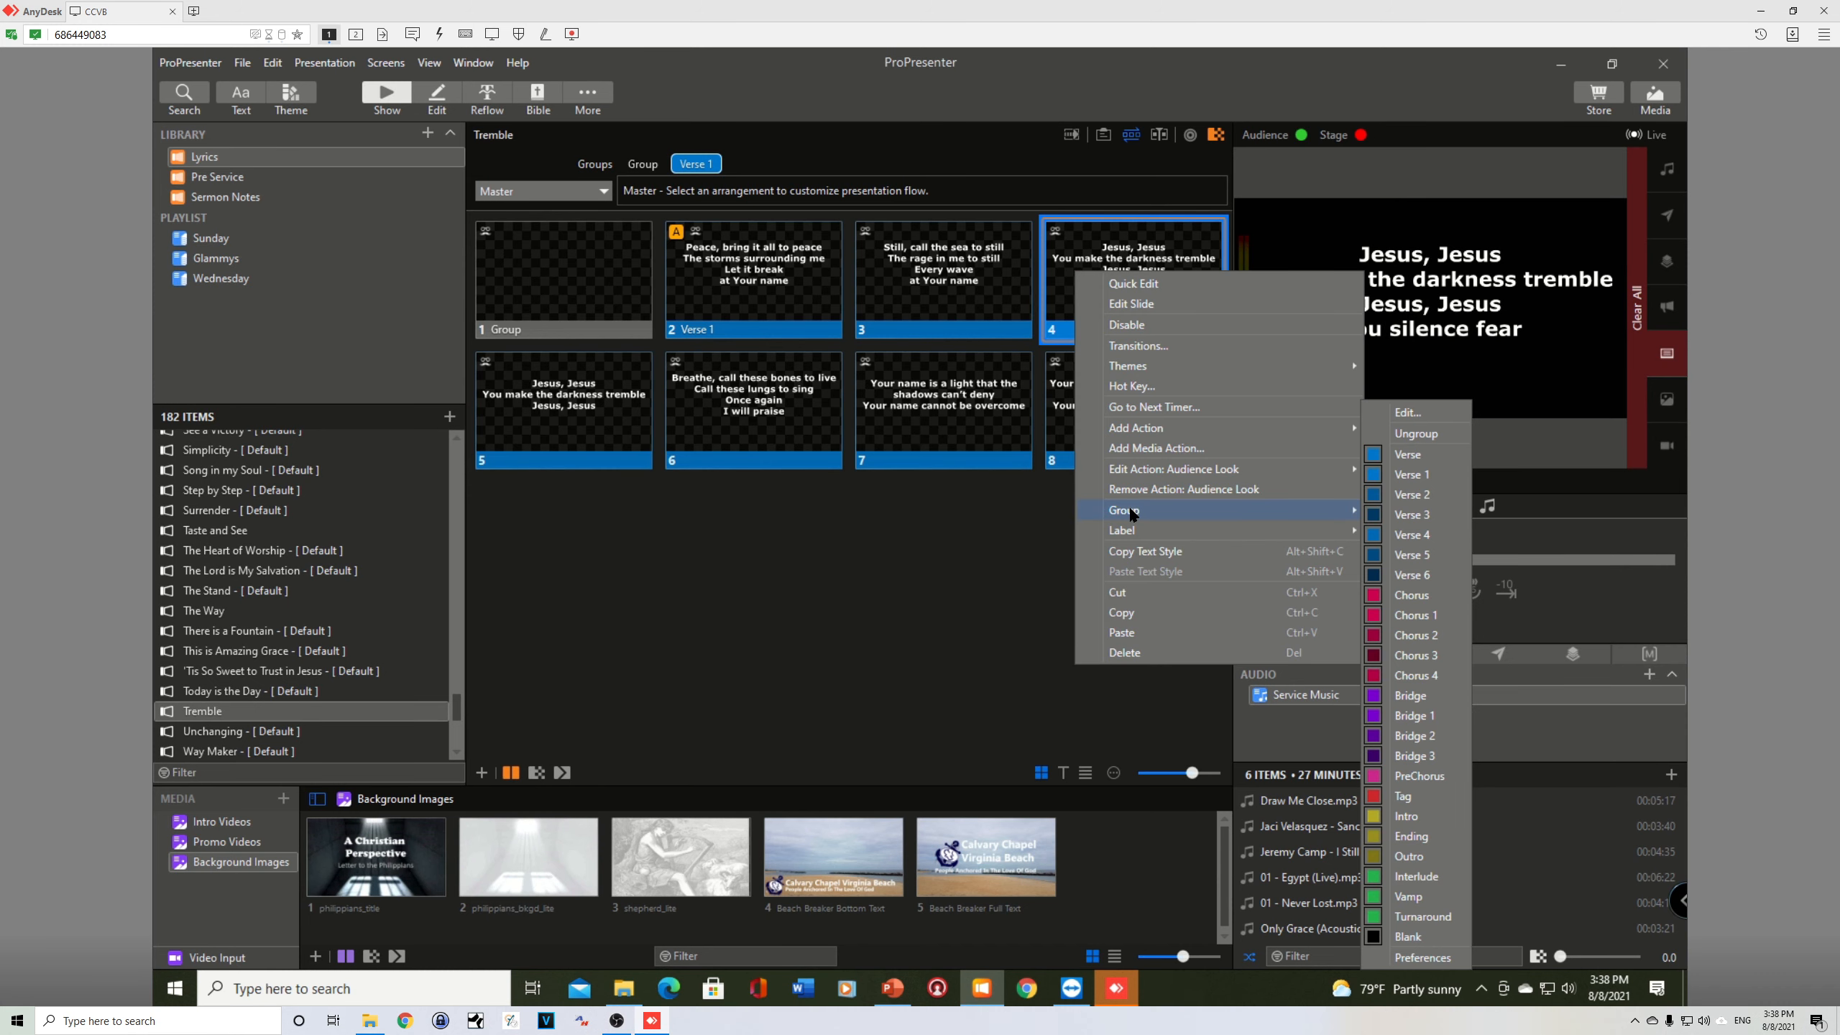
left_click(1418, 596)
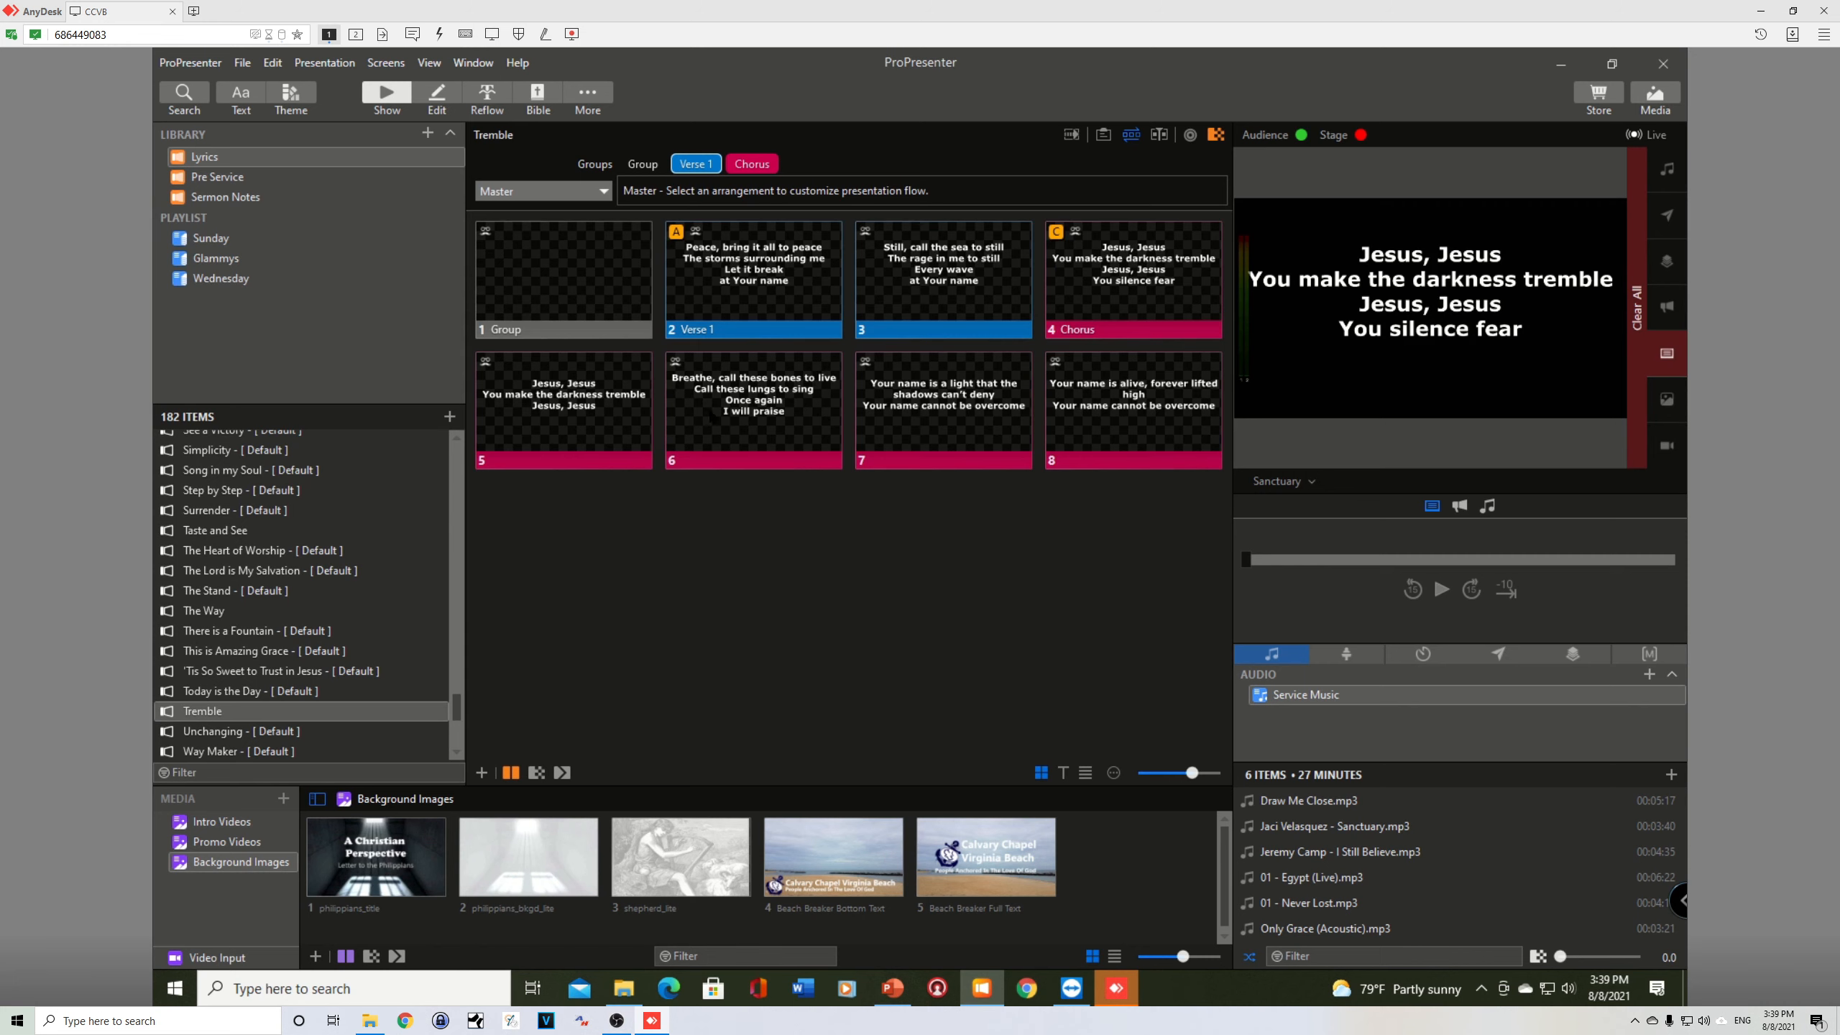
Step: Start the Verse 2 group at slide 6 and the Bridge group at slide 7
right_click(735, 411)
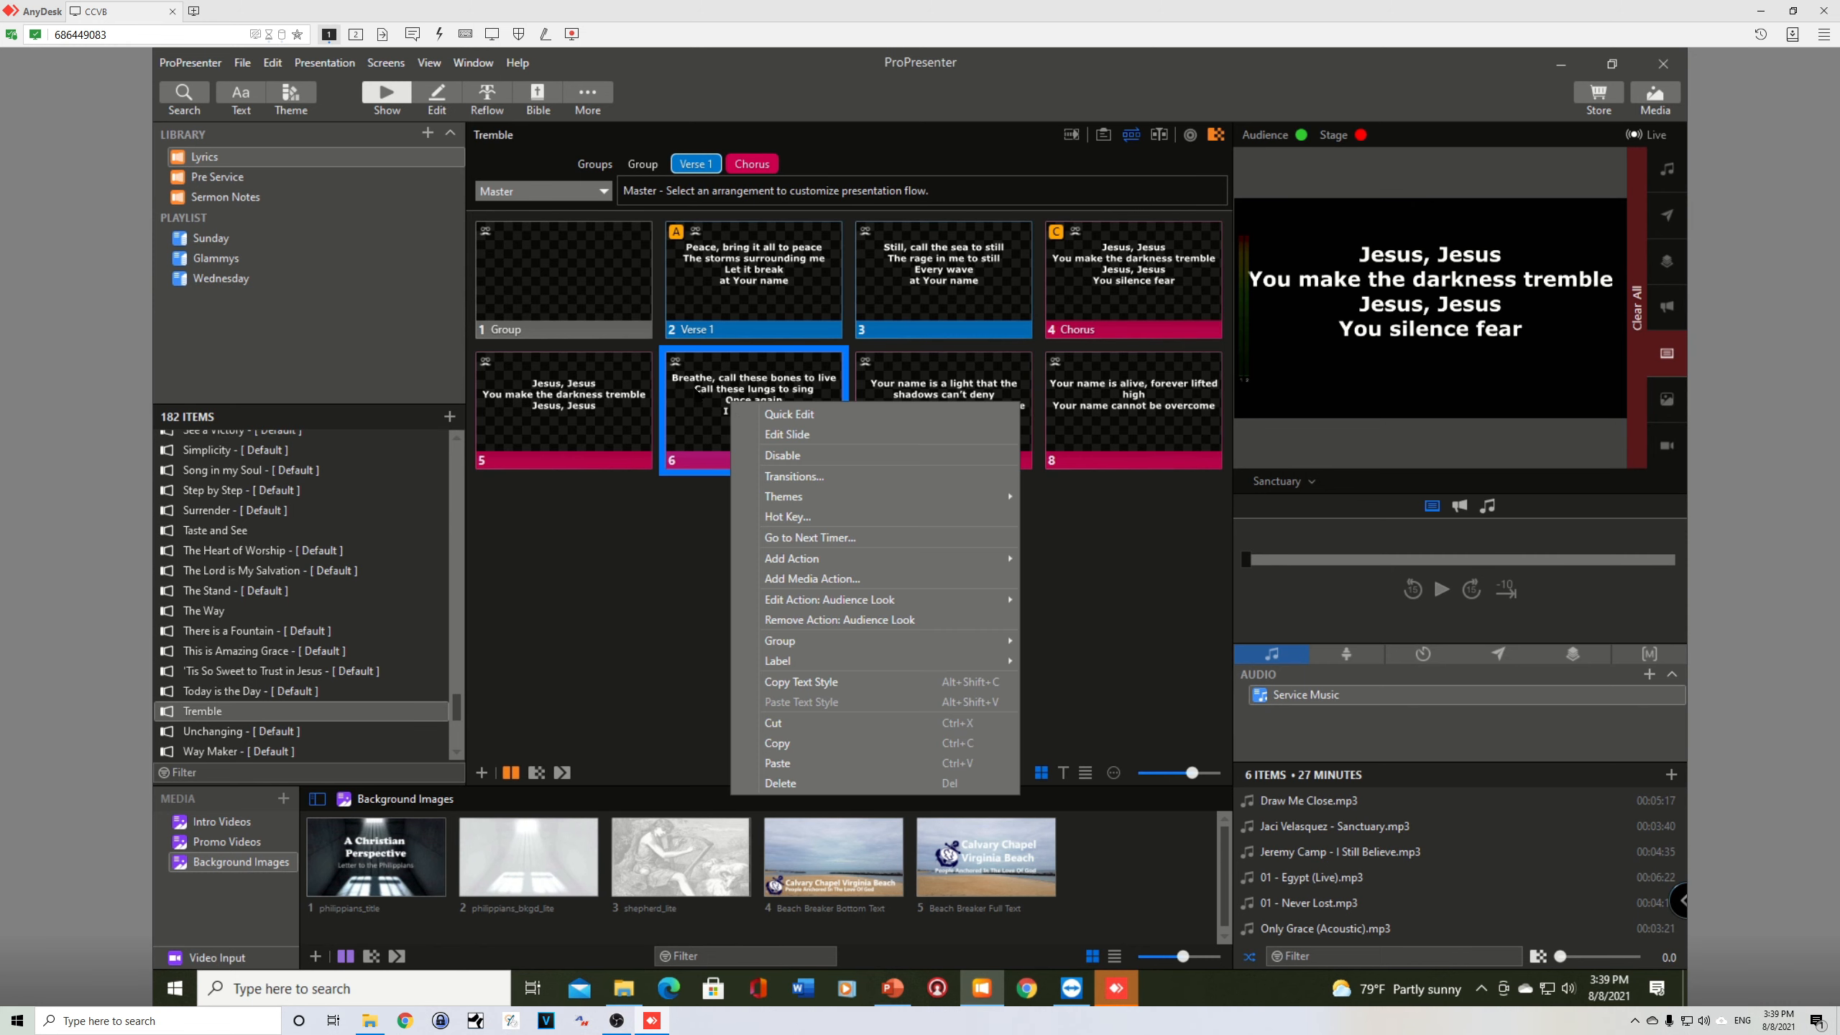
mouse_move(782, 649)
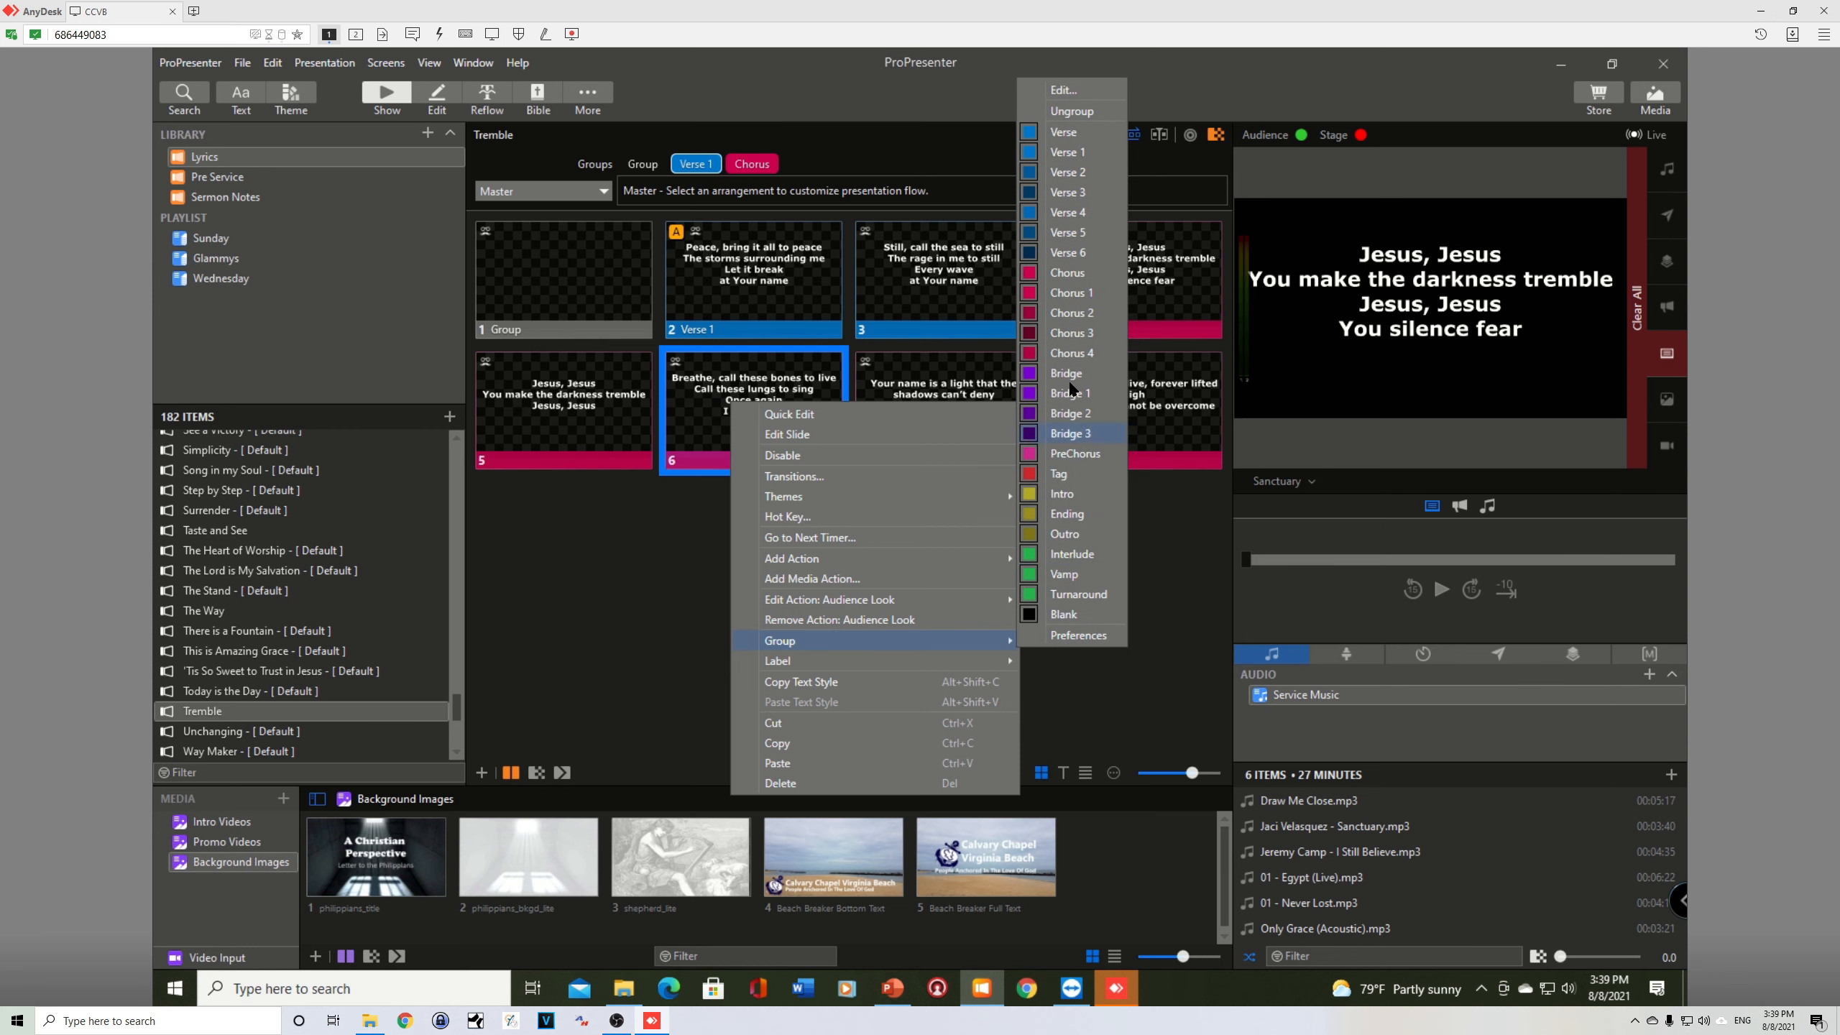
left_click(1067, 173)
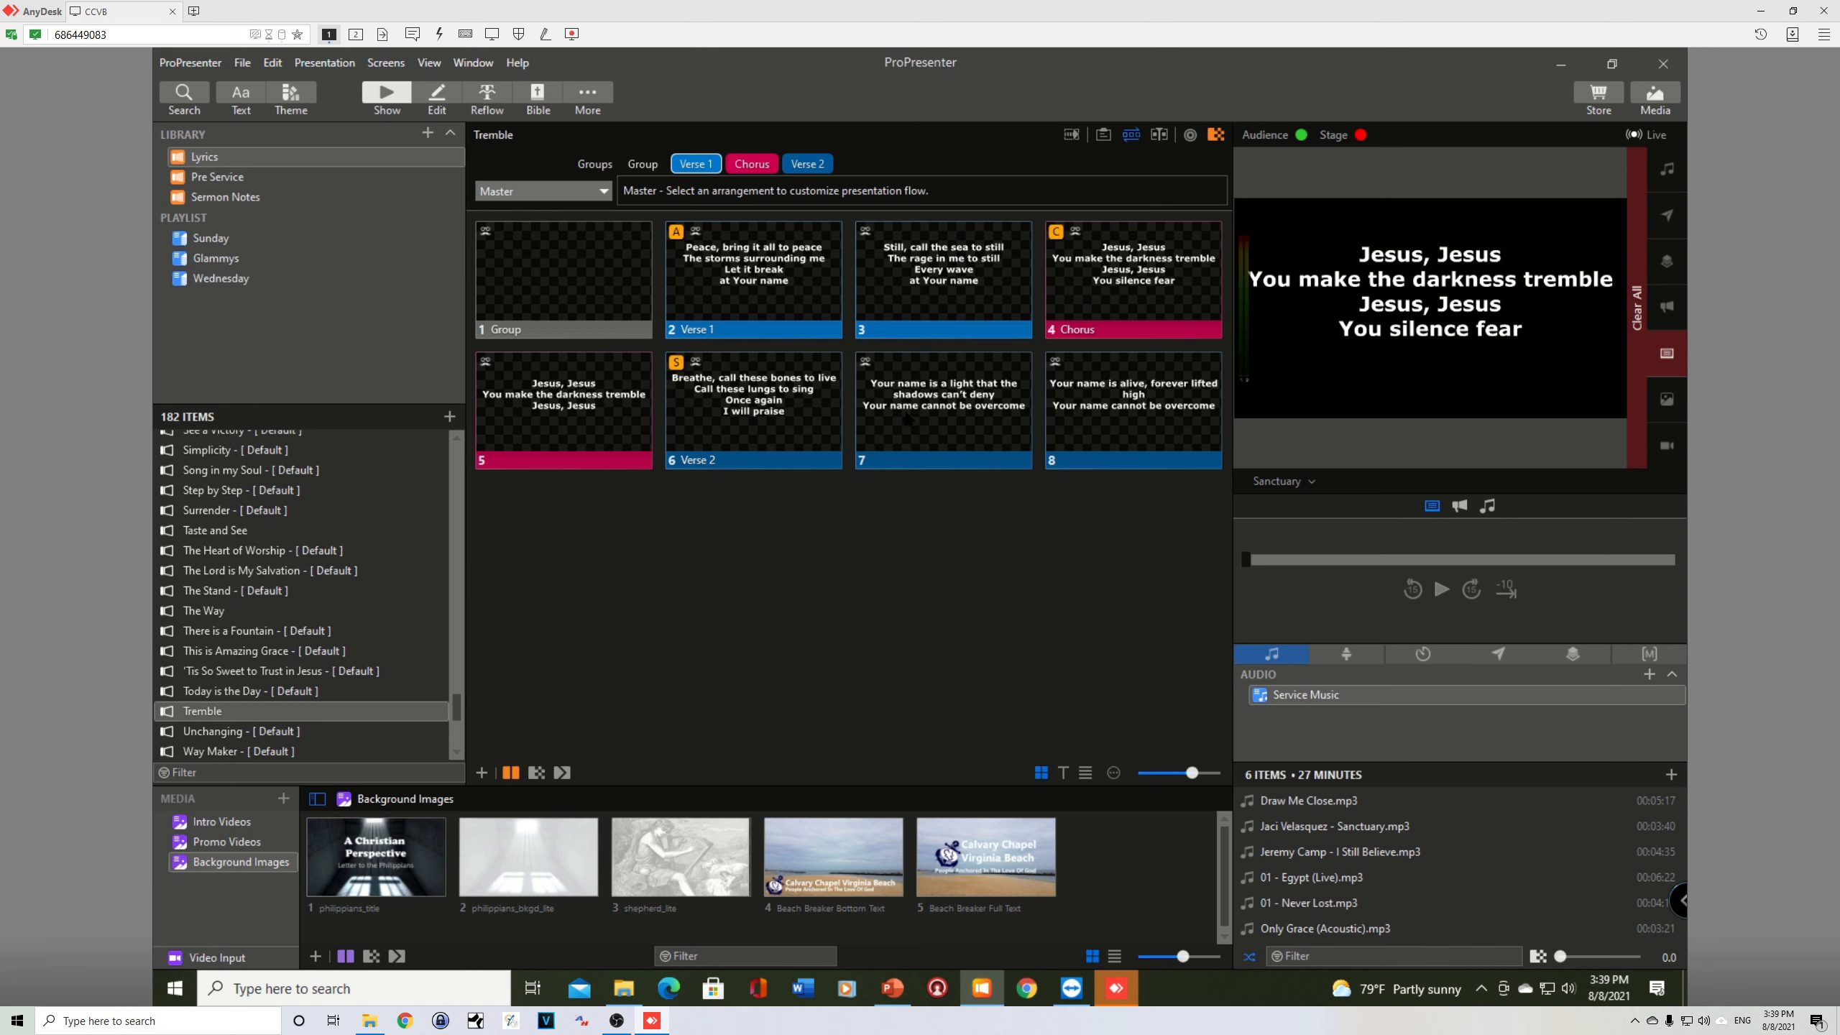
right_click(908, 415)
mouse_move(977, 655)
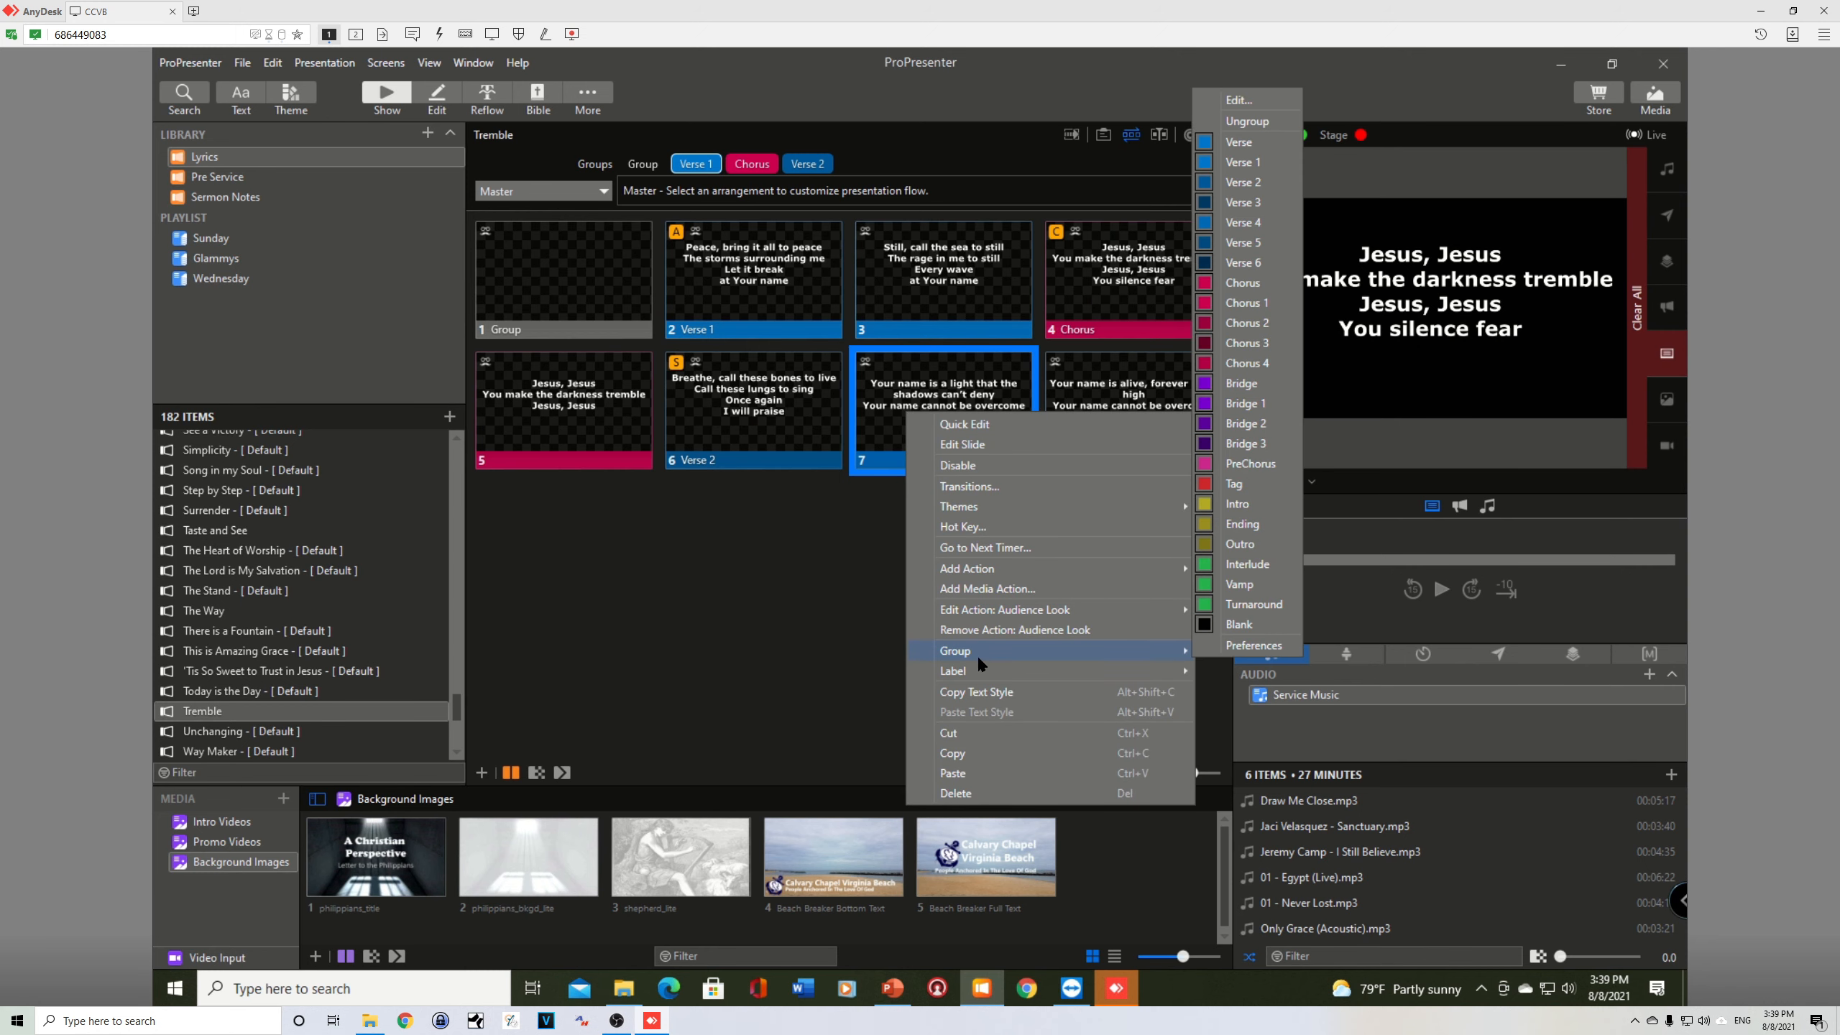
left_click(1241, 382)
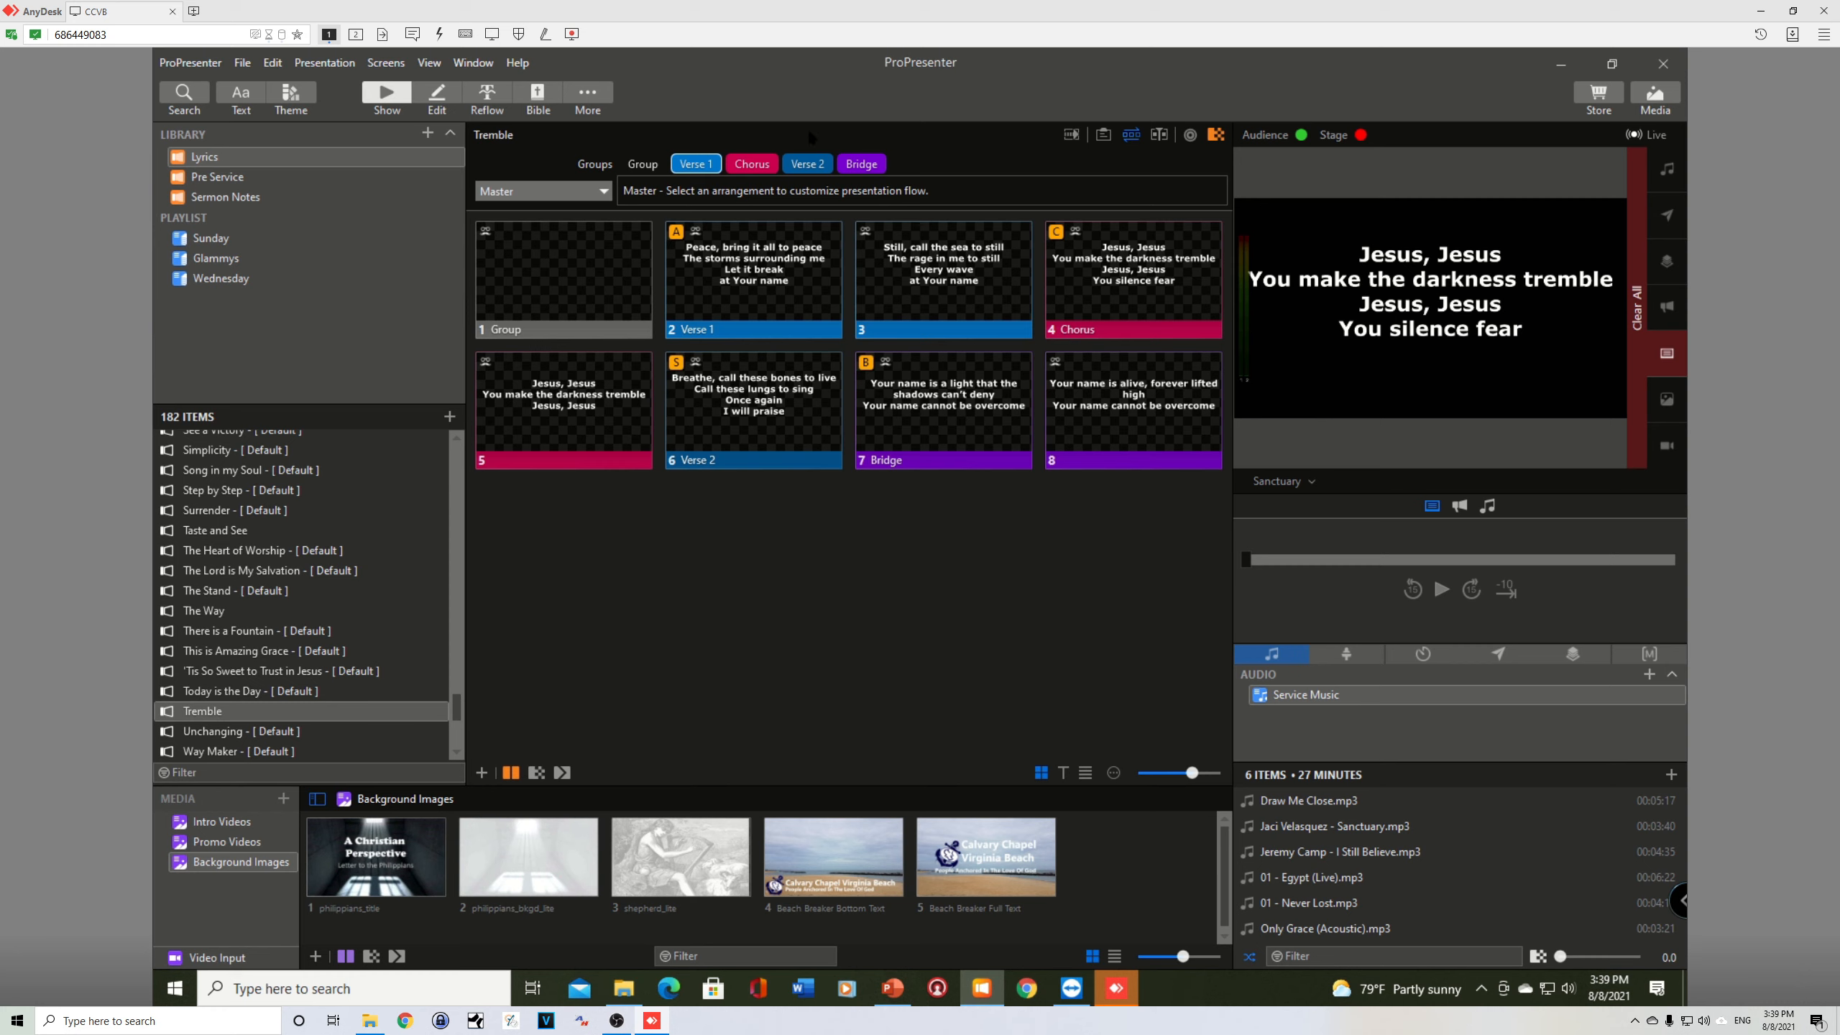
Step: Check the song order in PowerPoint, return to ProPresenter, and create a new arrangement named Default
key("alt+Tab")
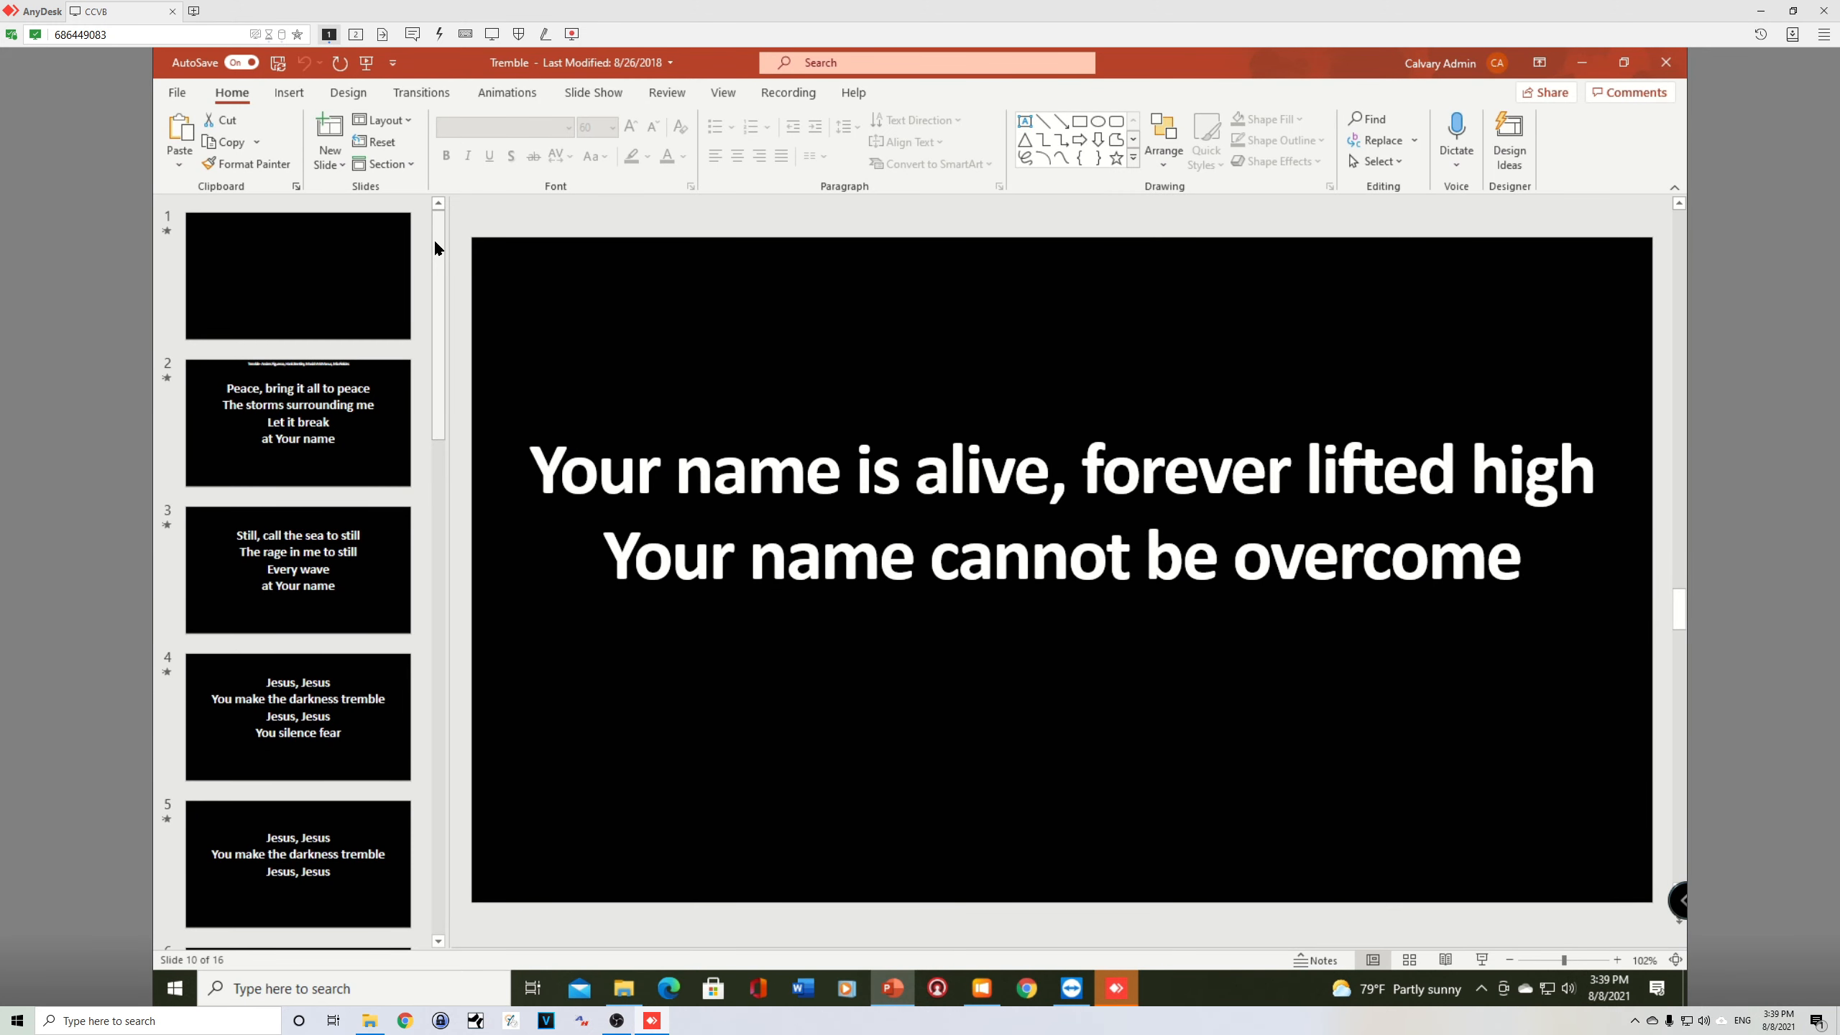
left_click_drag(437, 244, 431, 499)
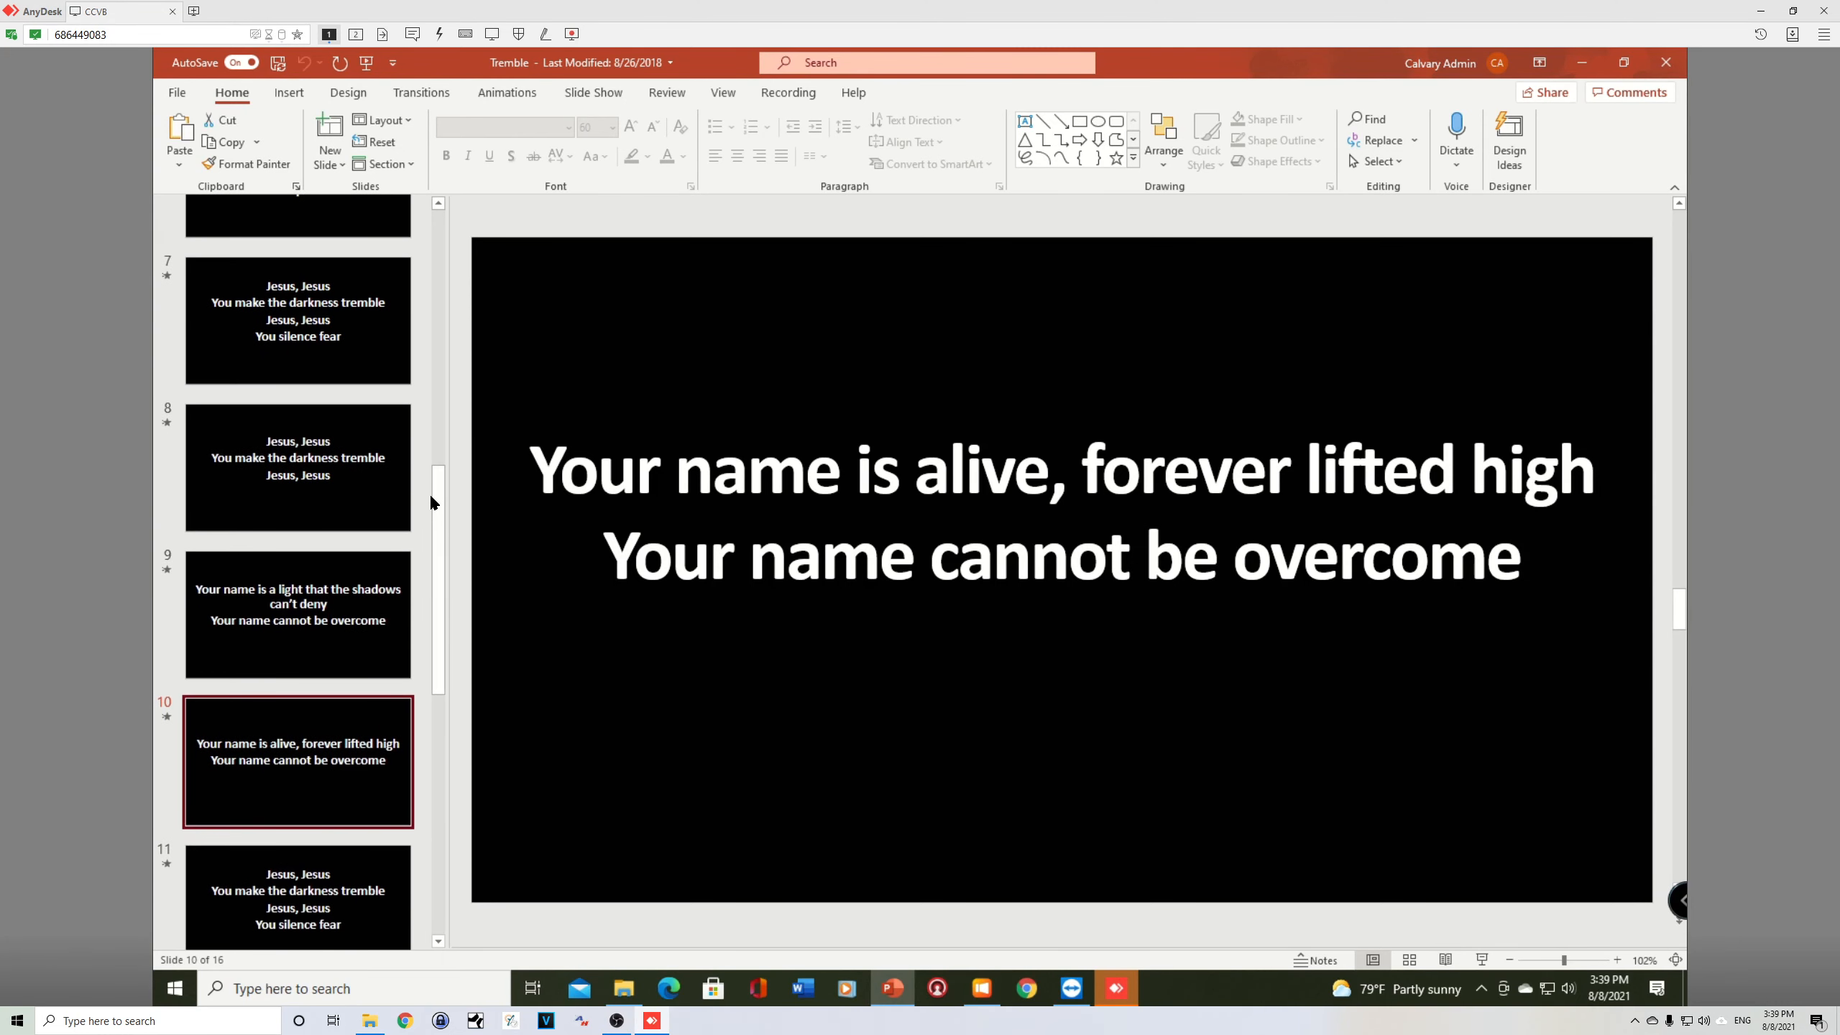
key("alt+Tab")
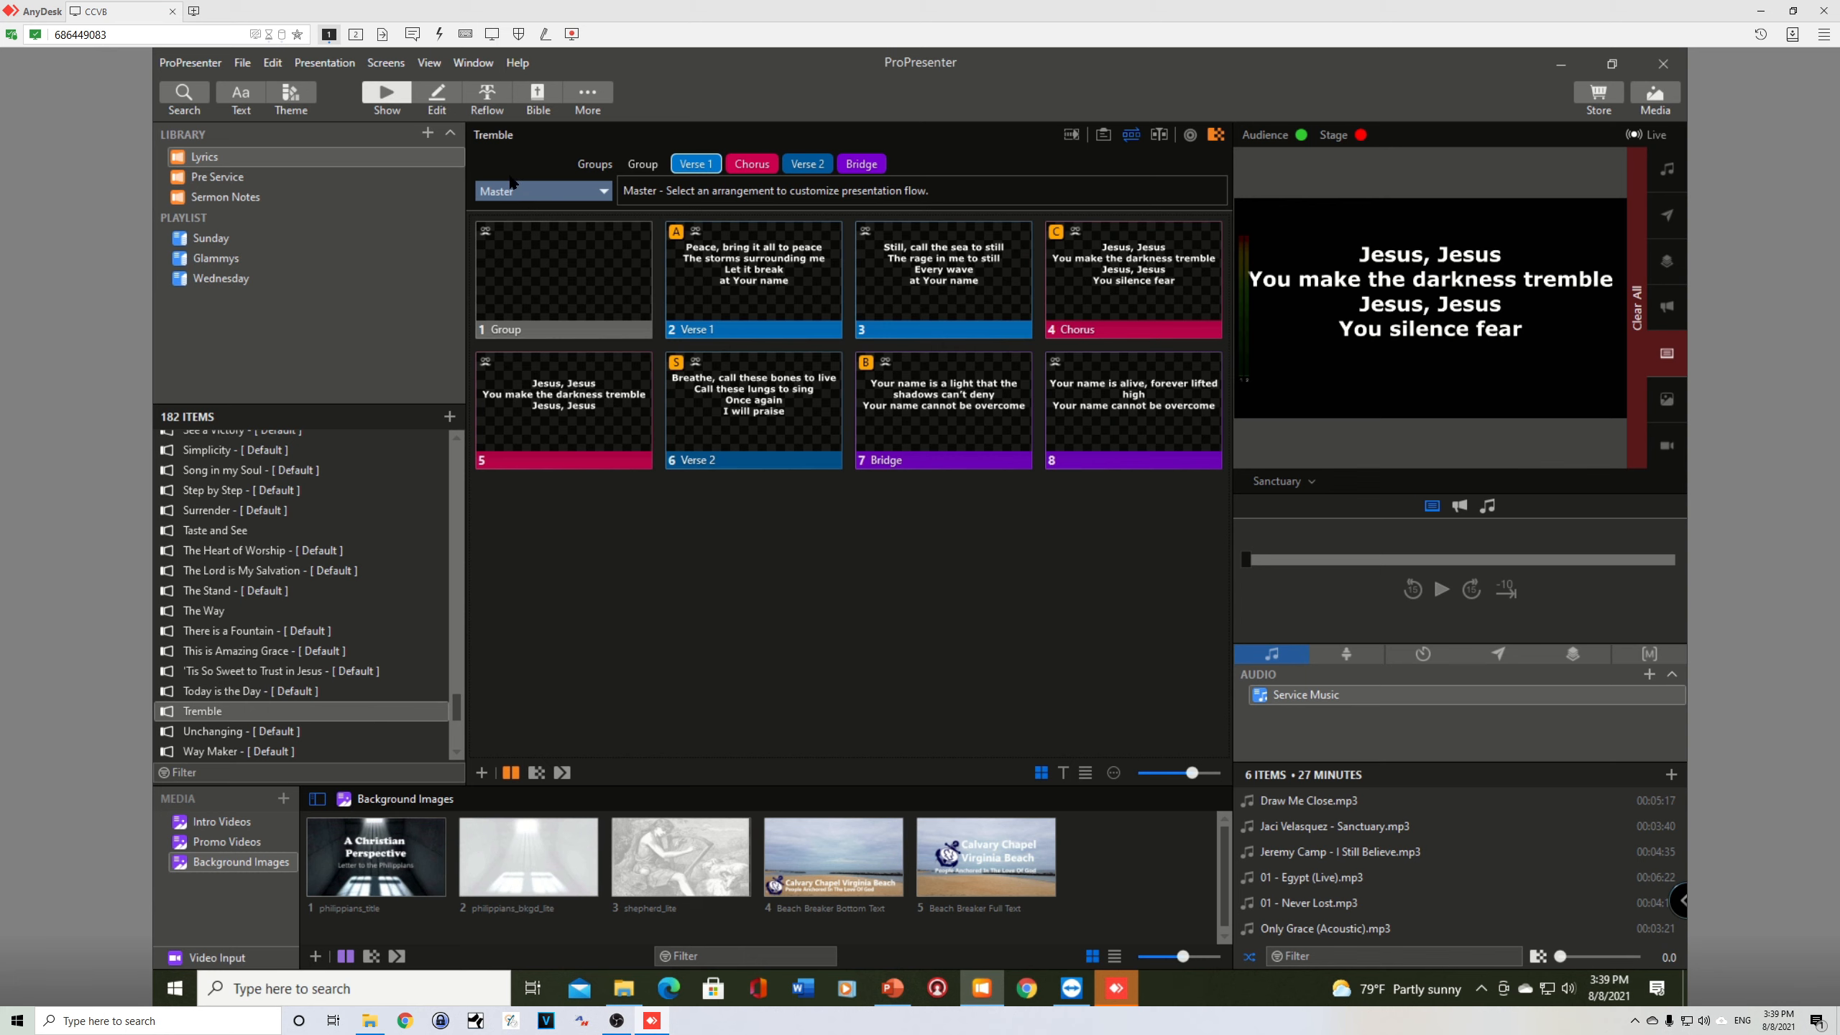
left_click(528, 193)
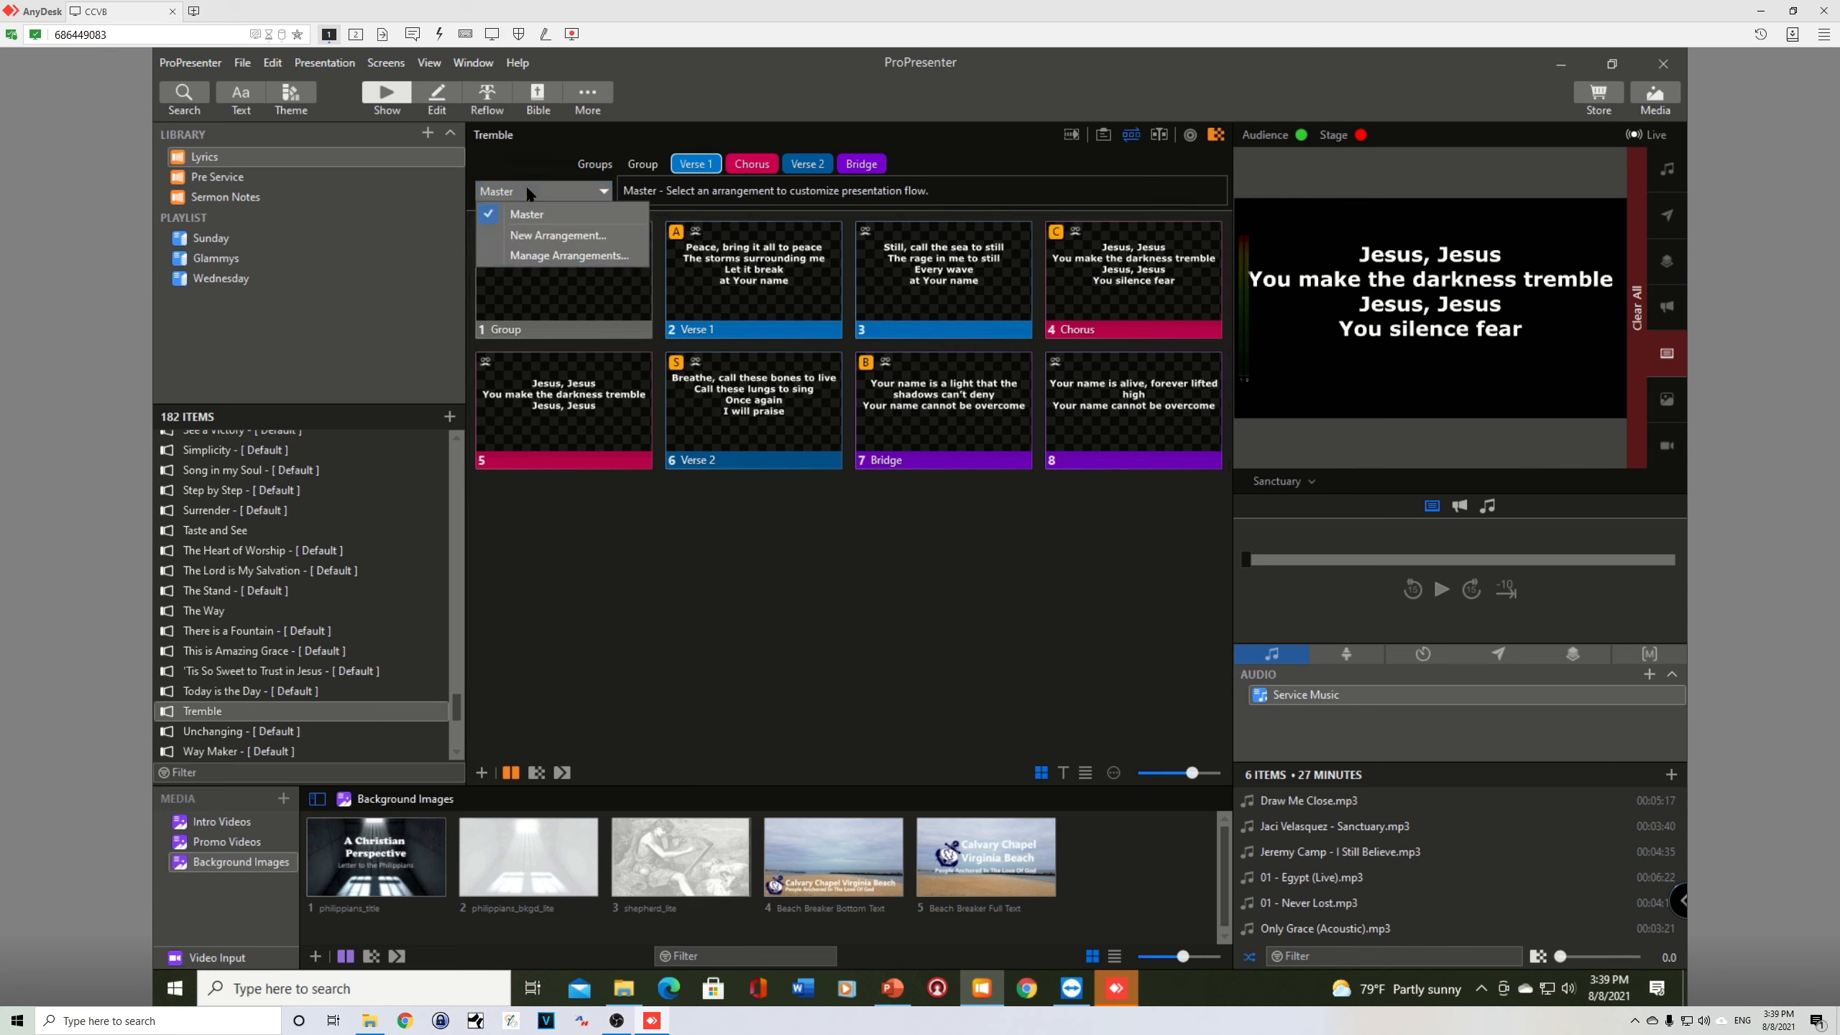
left_click(532, 237)
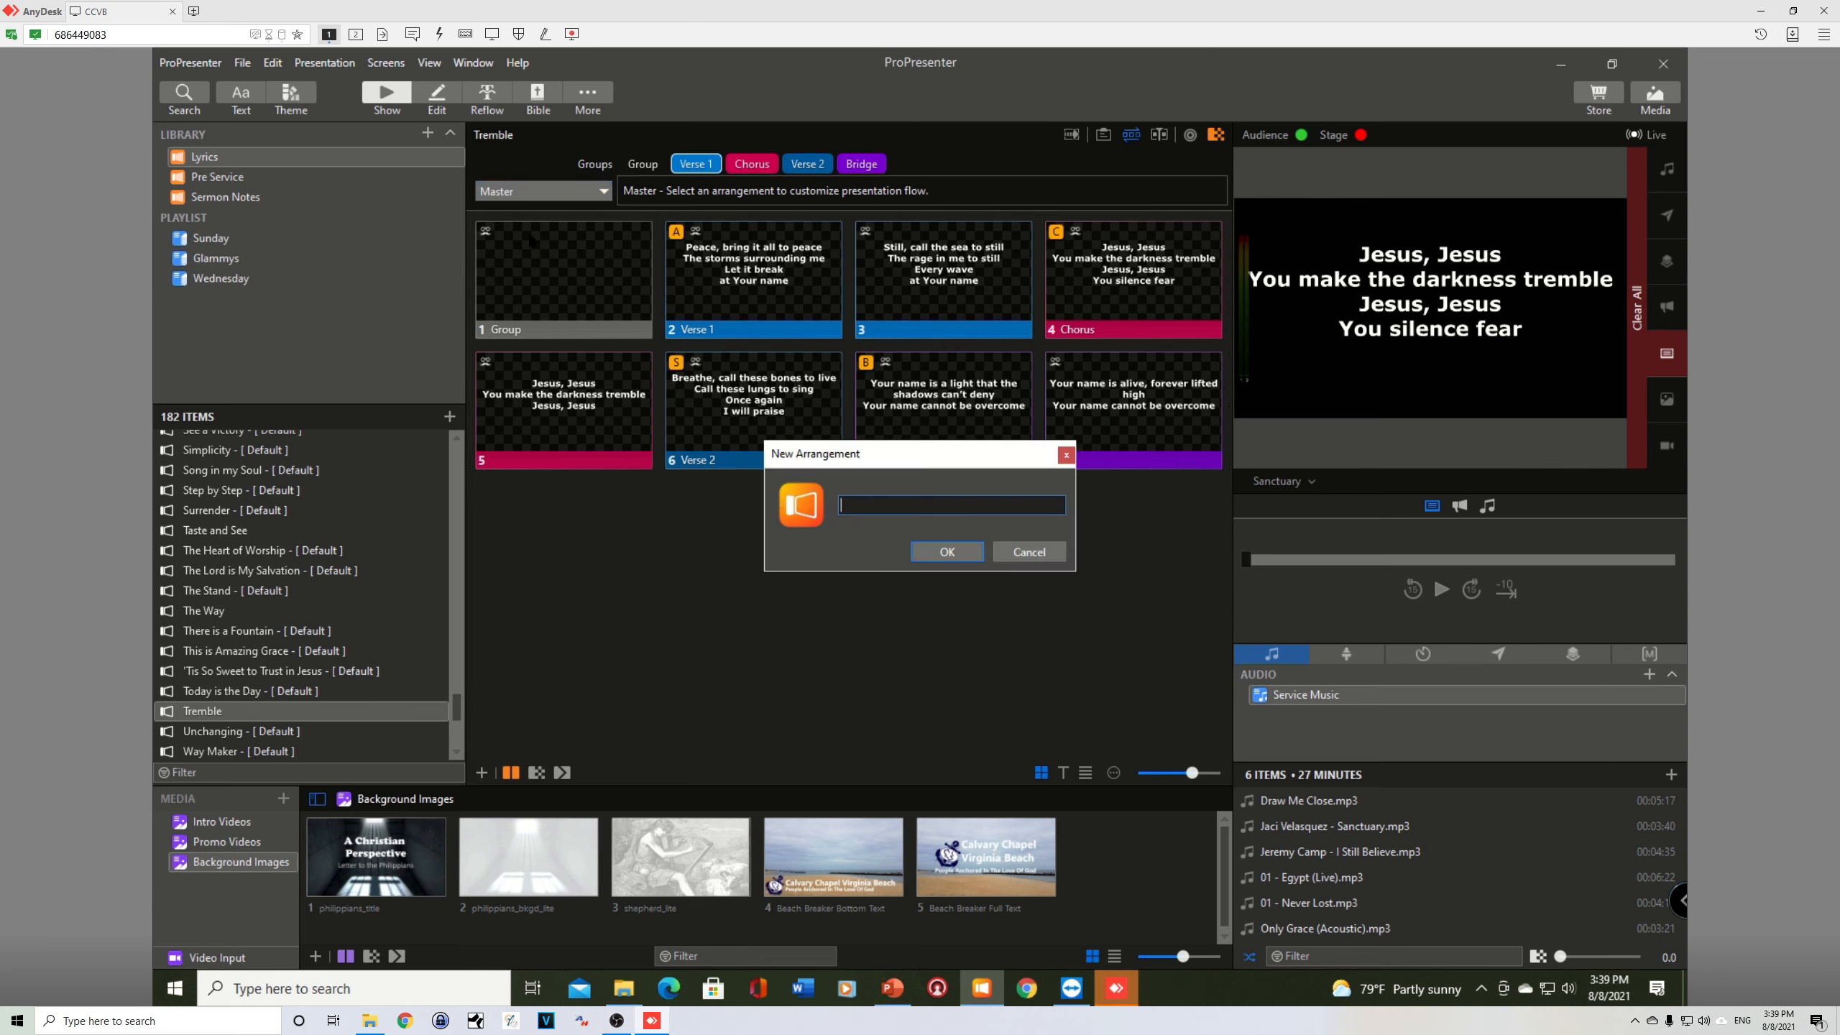
type("Default")
key("Return")
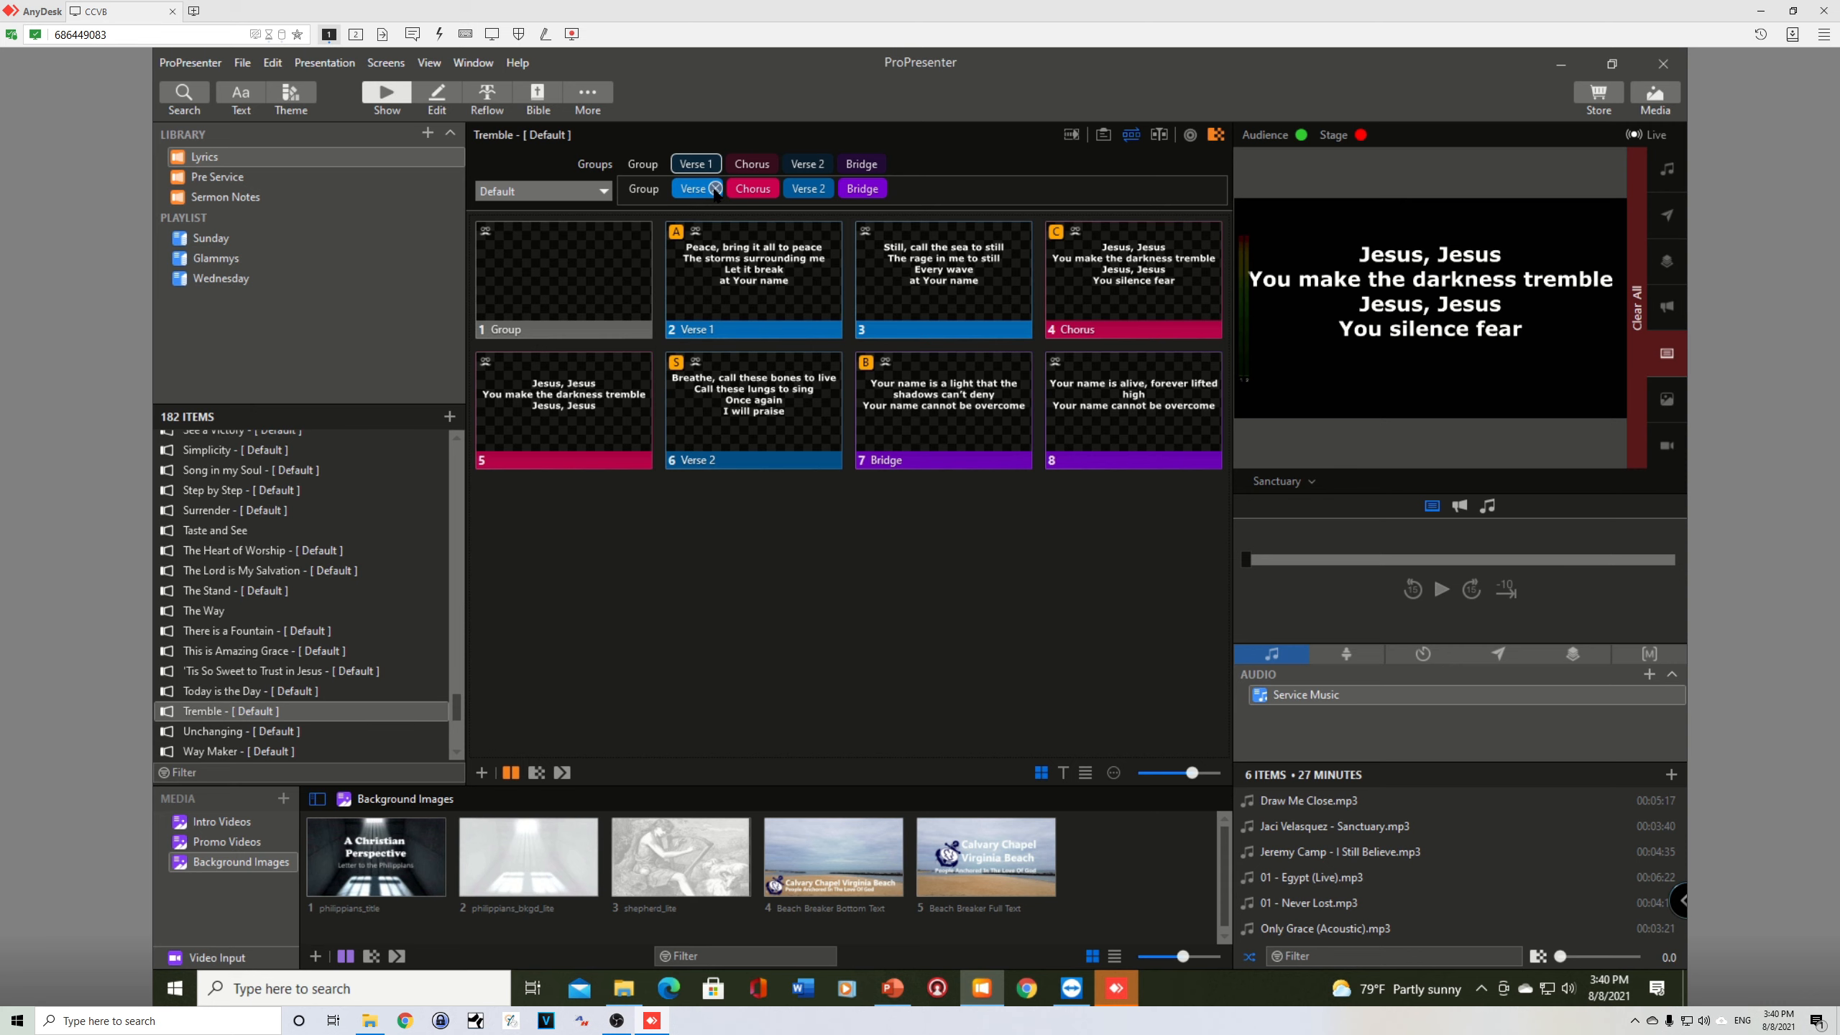
Step: Remove Verse 1 from the Default arrangement and reinsert it before the Chorus, and add a second Chorus between Verse 2 and Bridge
left_click(715, 188)
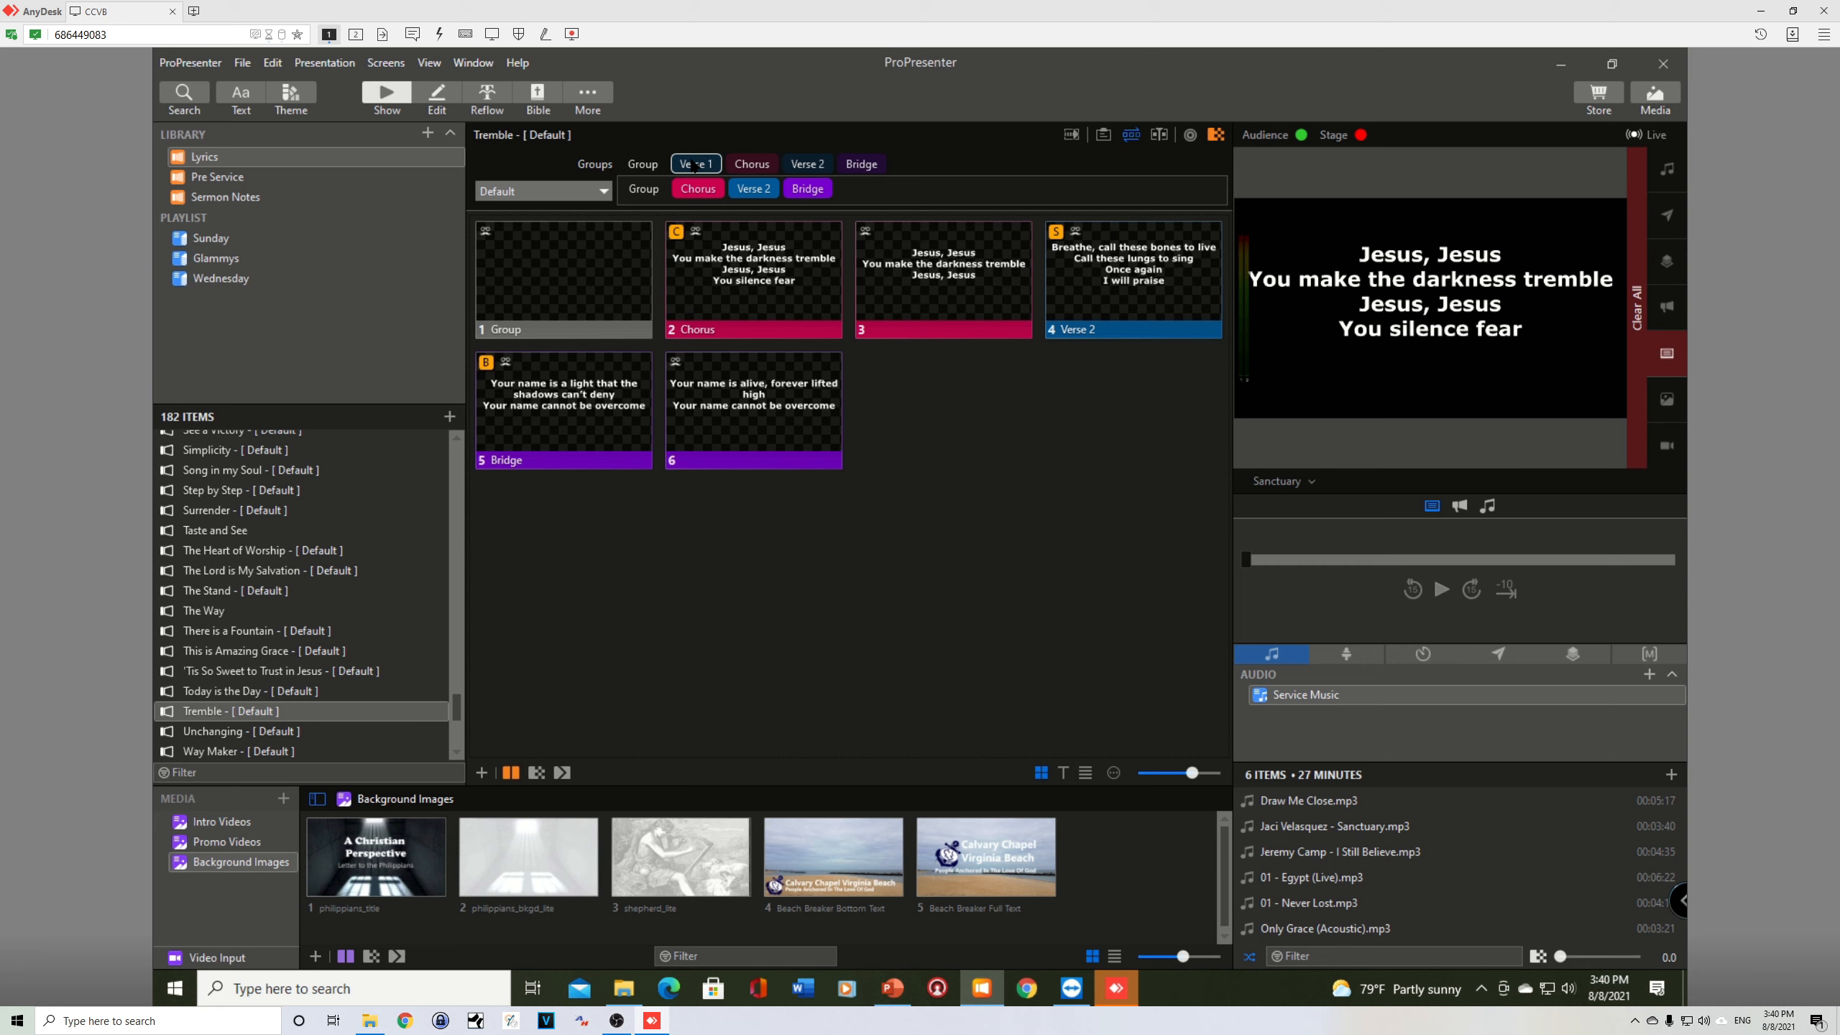
left_click_drag(694, 165, 667, 190)
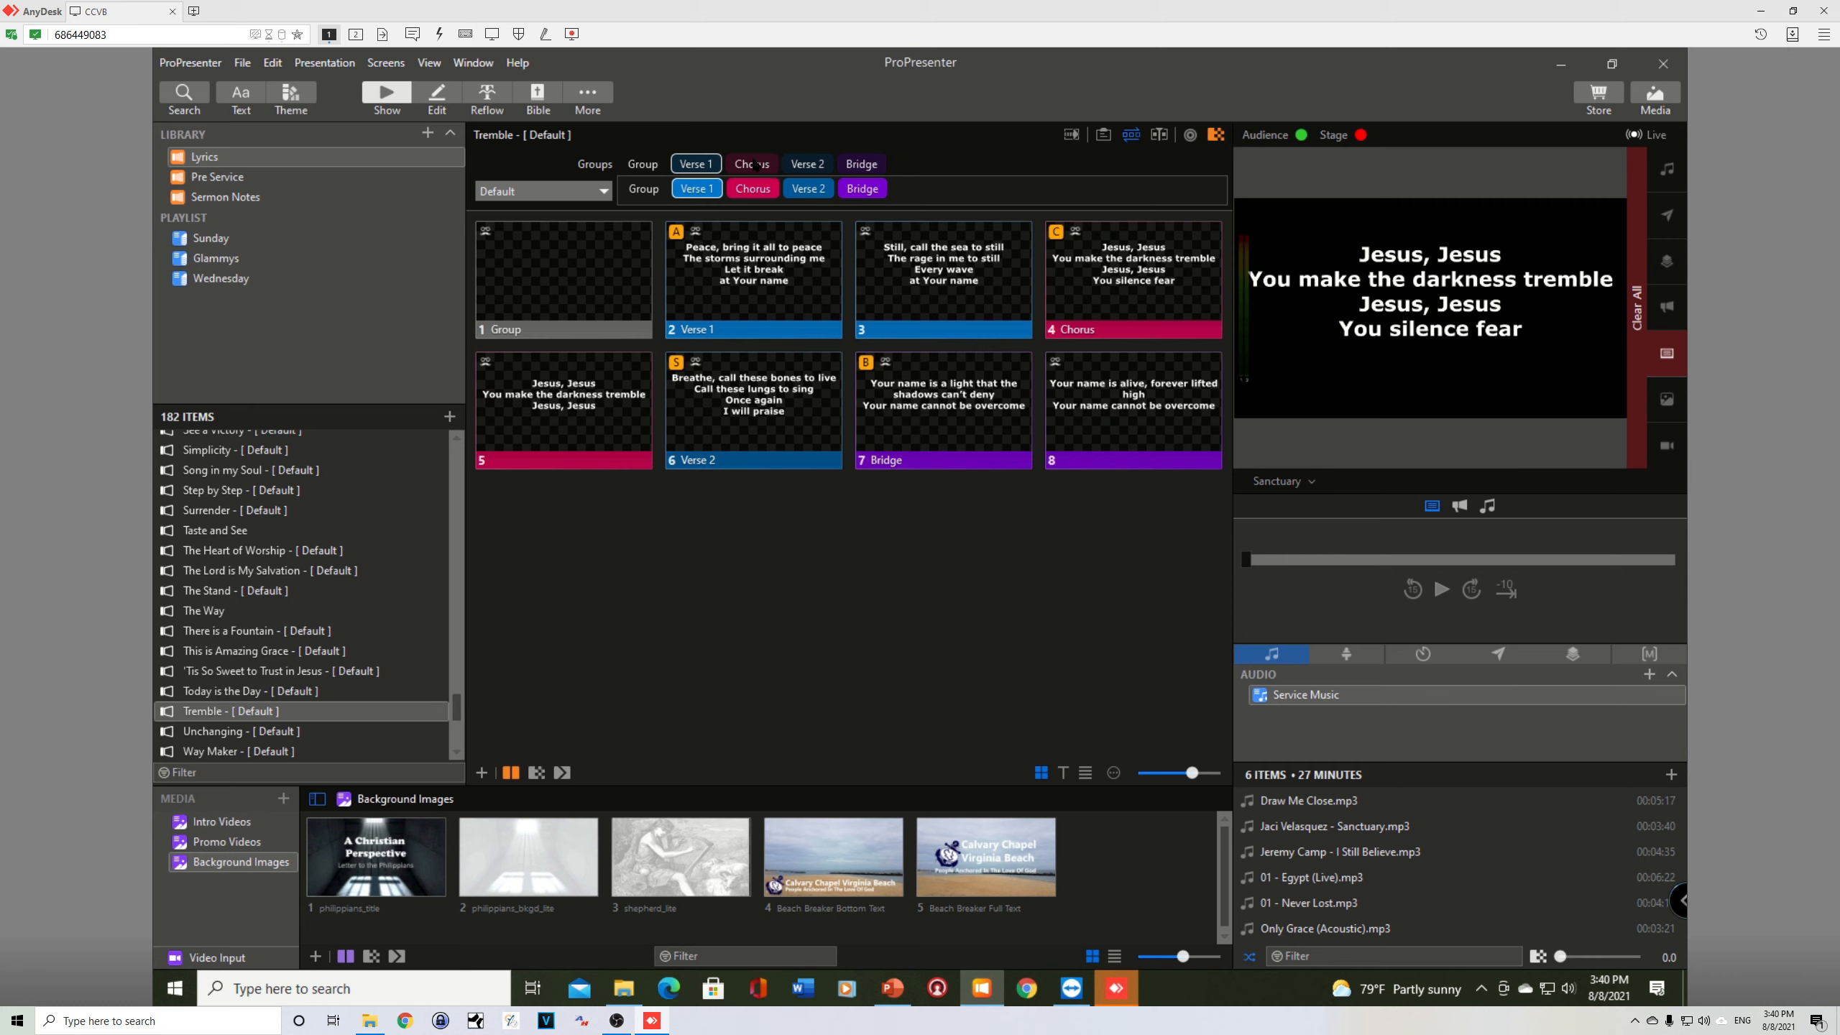
left_click_drag(754, 164, 841, 187)
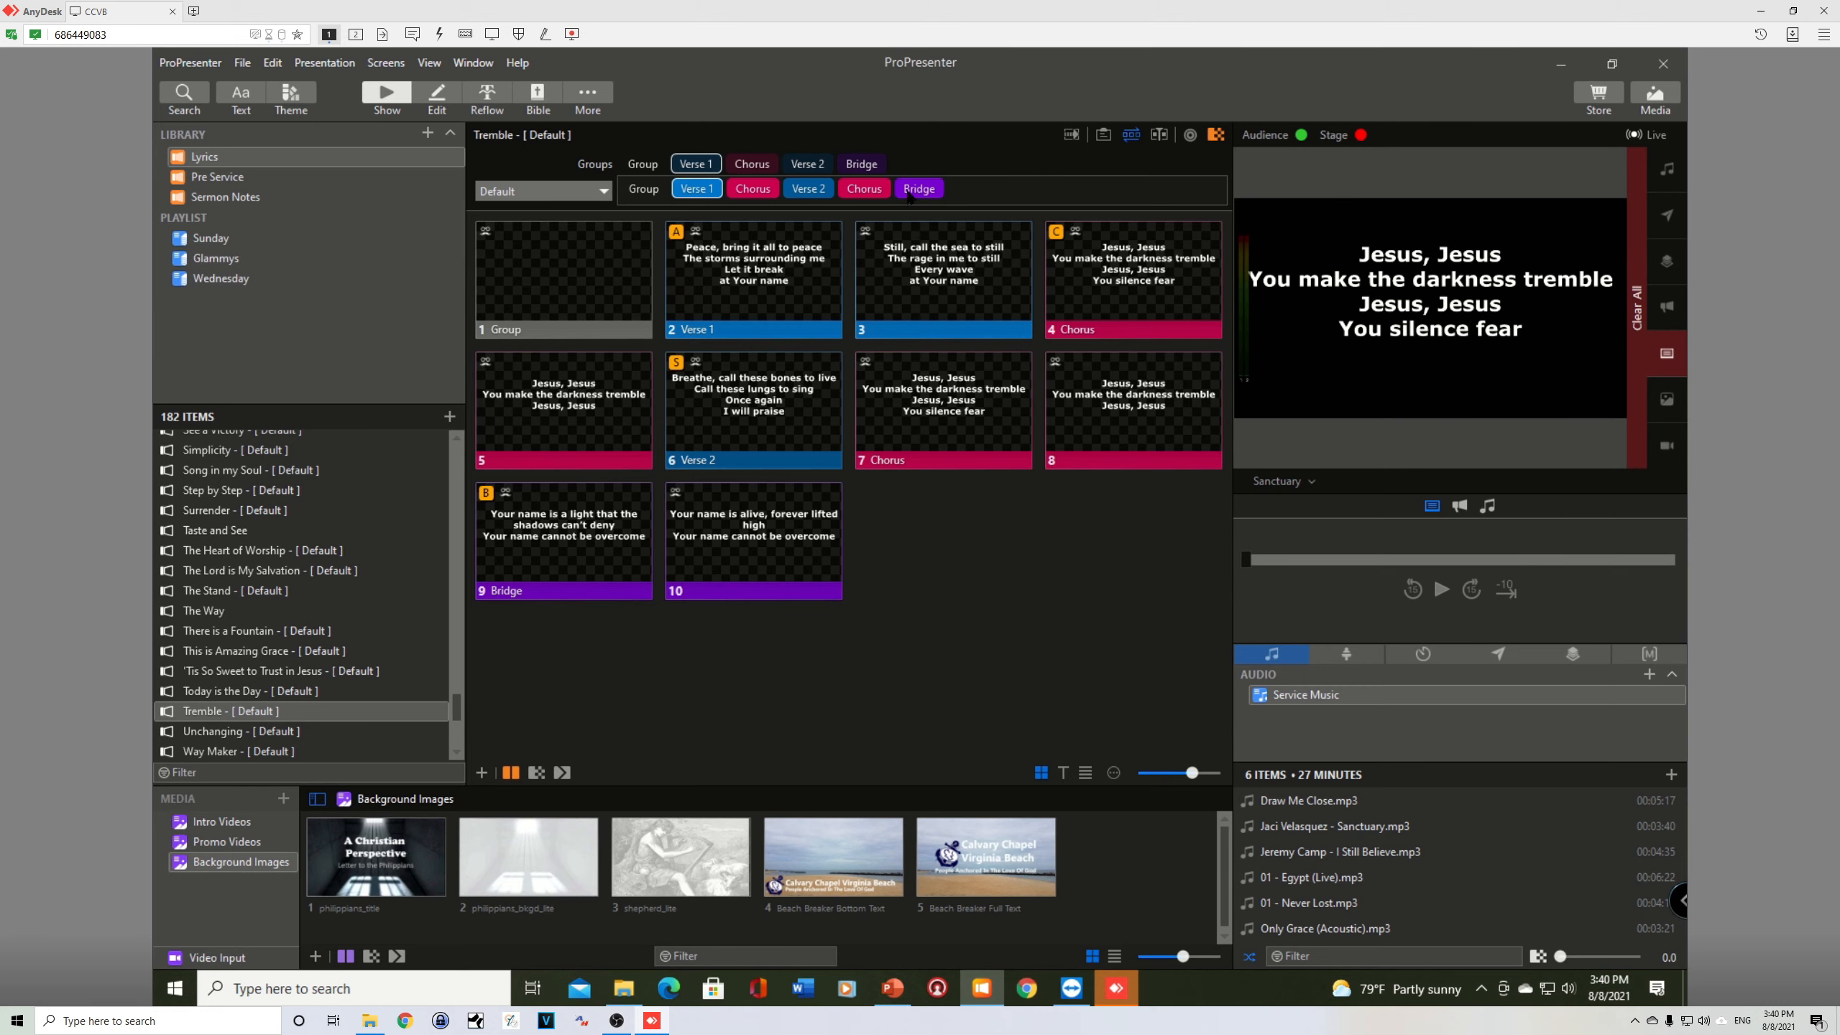
Step: Review the remaining song order in PowerPoint, return to ProPresenter, and append Chorus, Bridge and Chorus after the Bridge in the Default arrangement
key("alt+Tab")
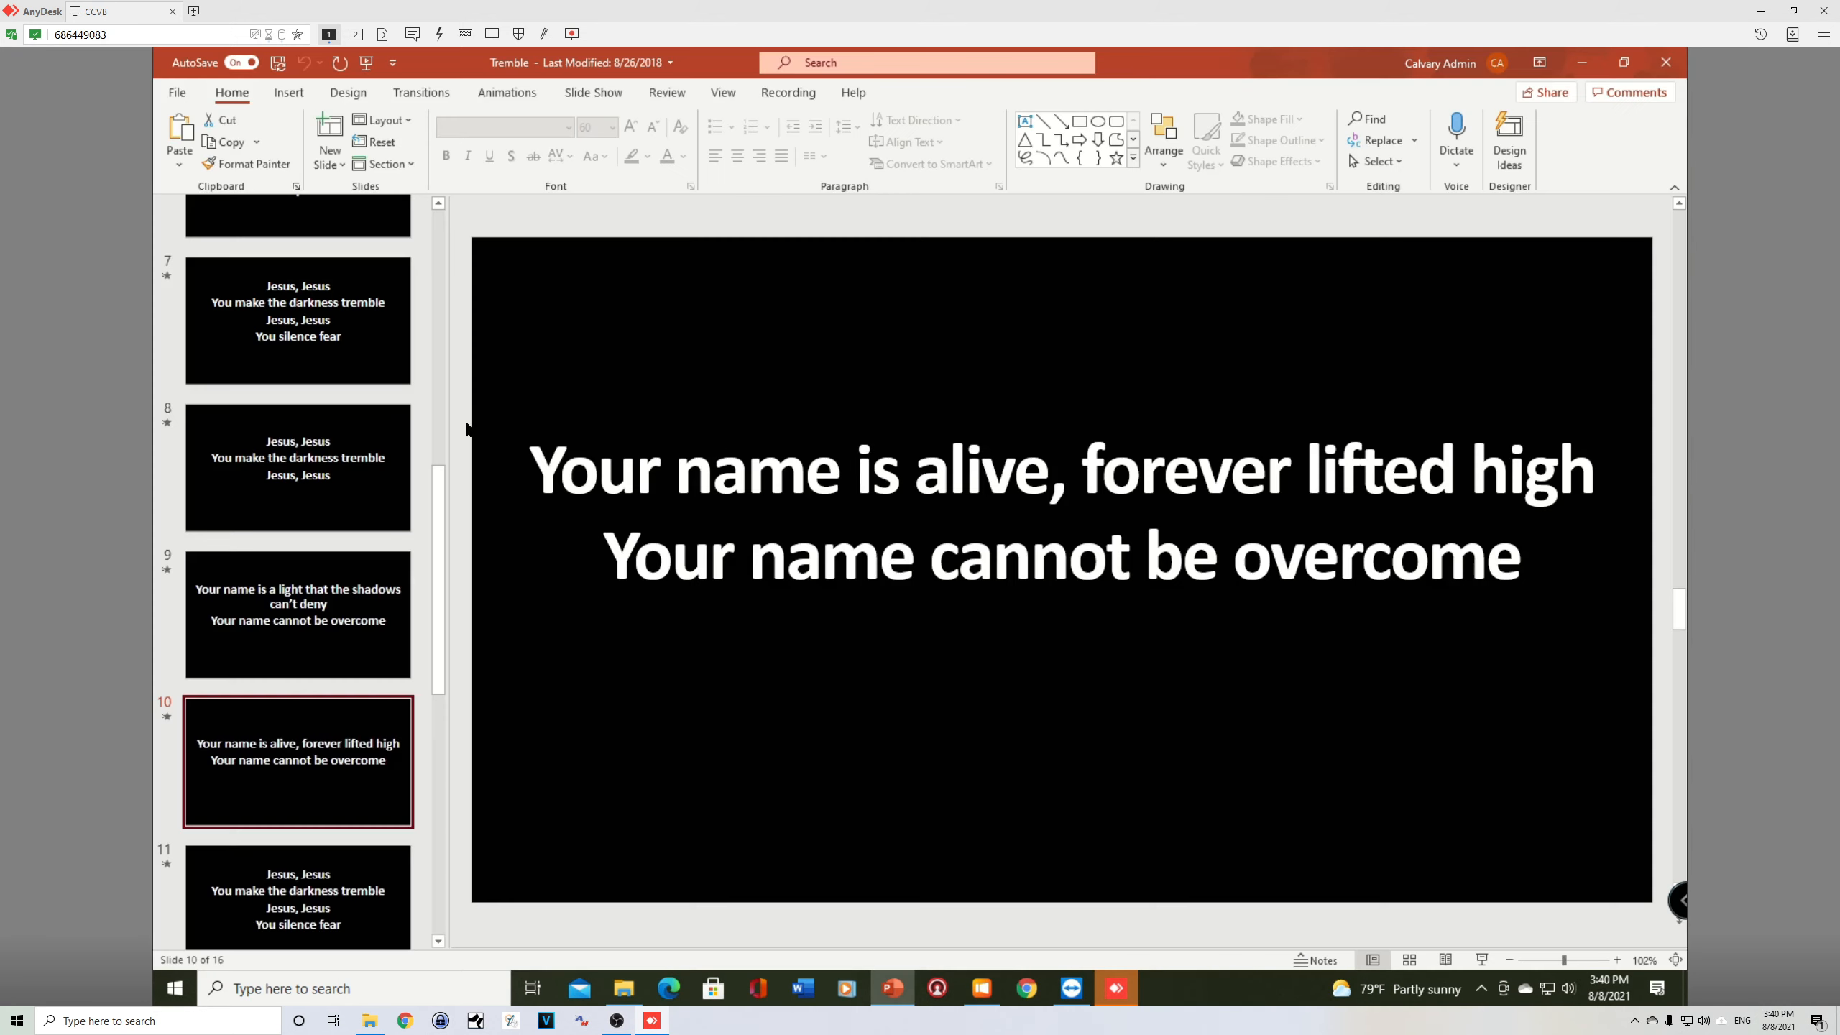
scroll(440, 434, "up", 10)
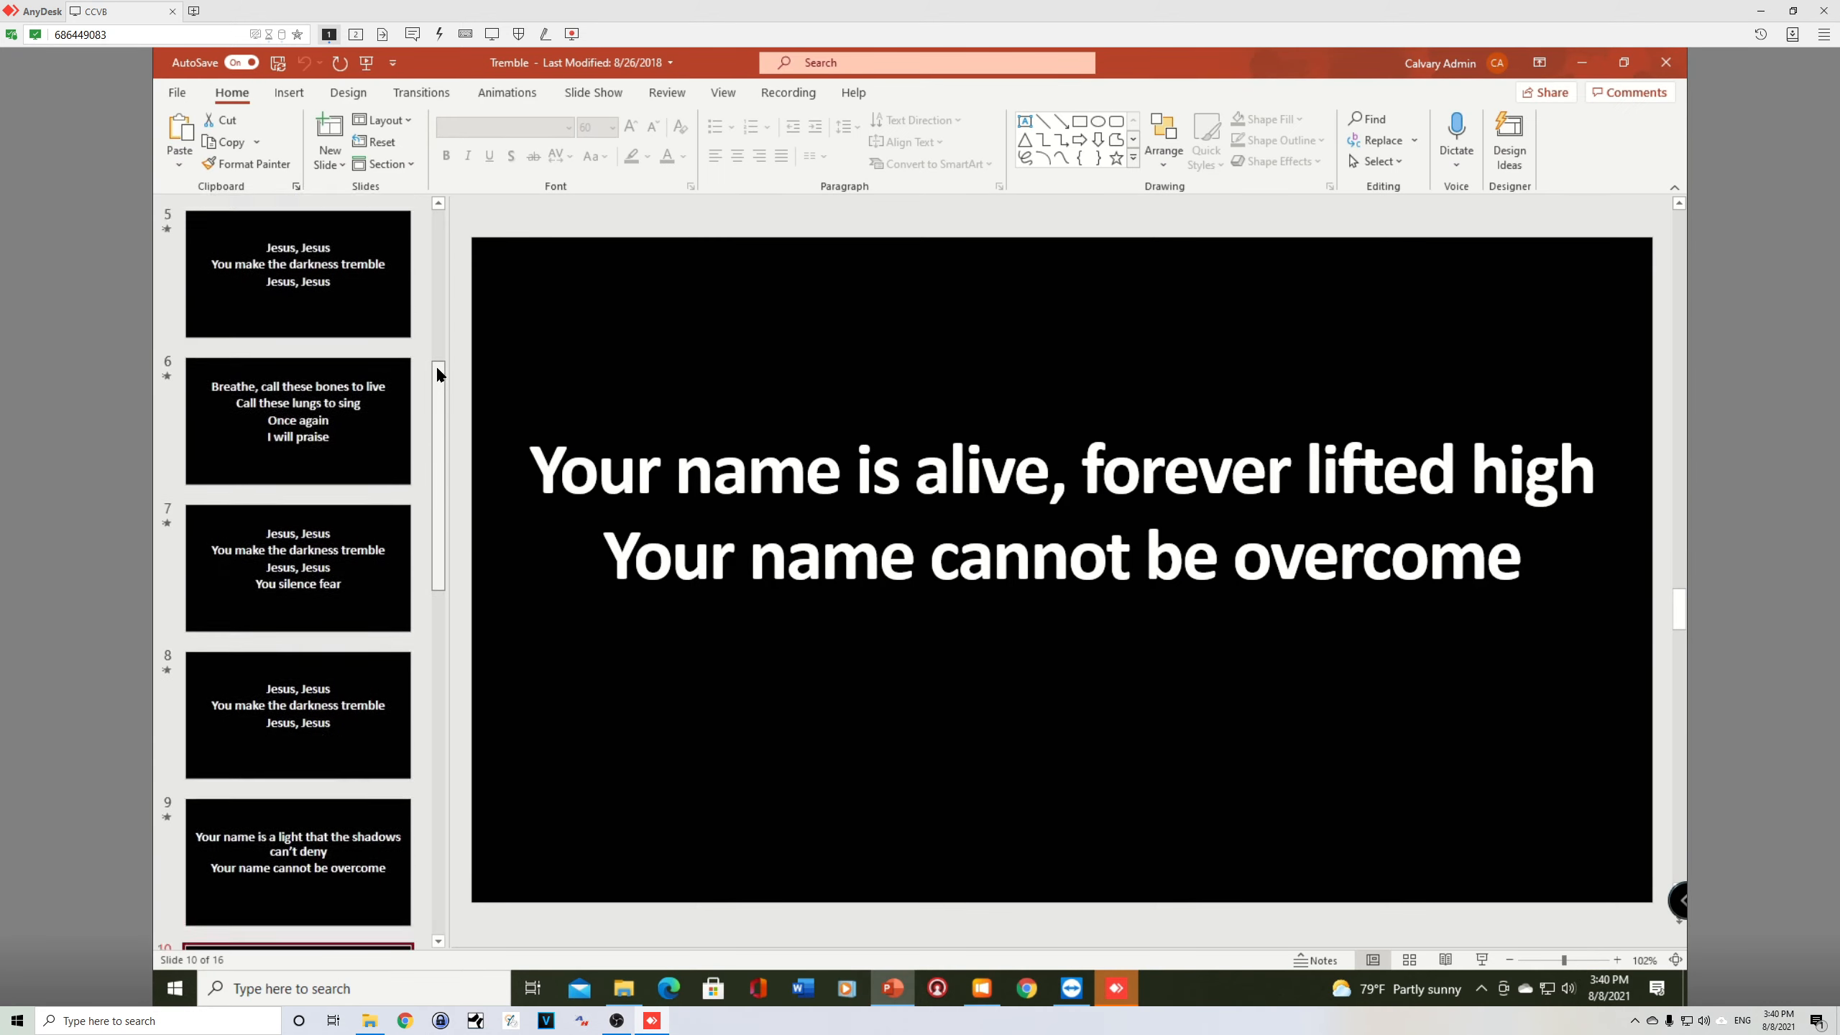
left_click_drag(442, 247, 466, 772)
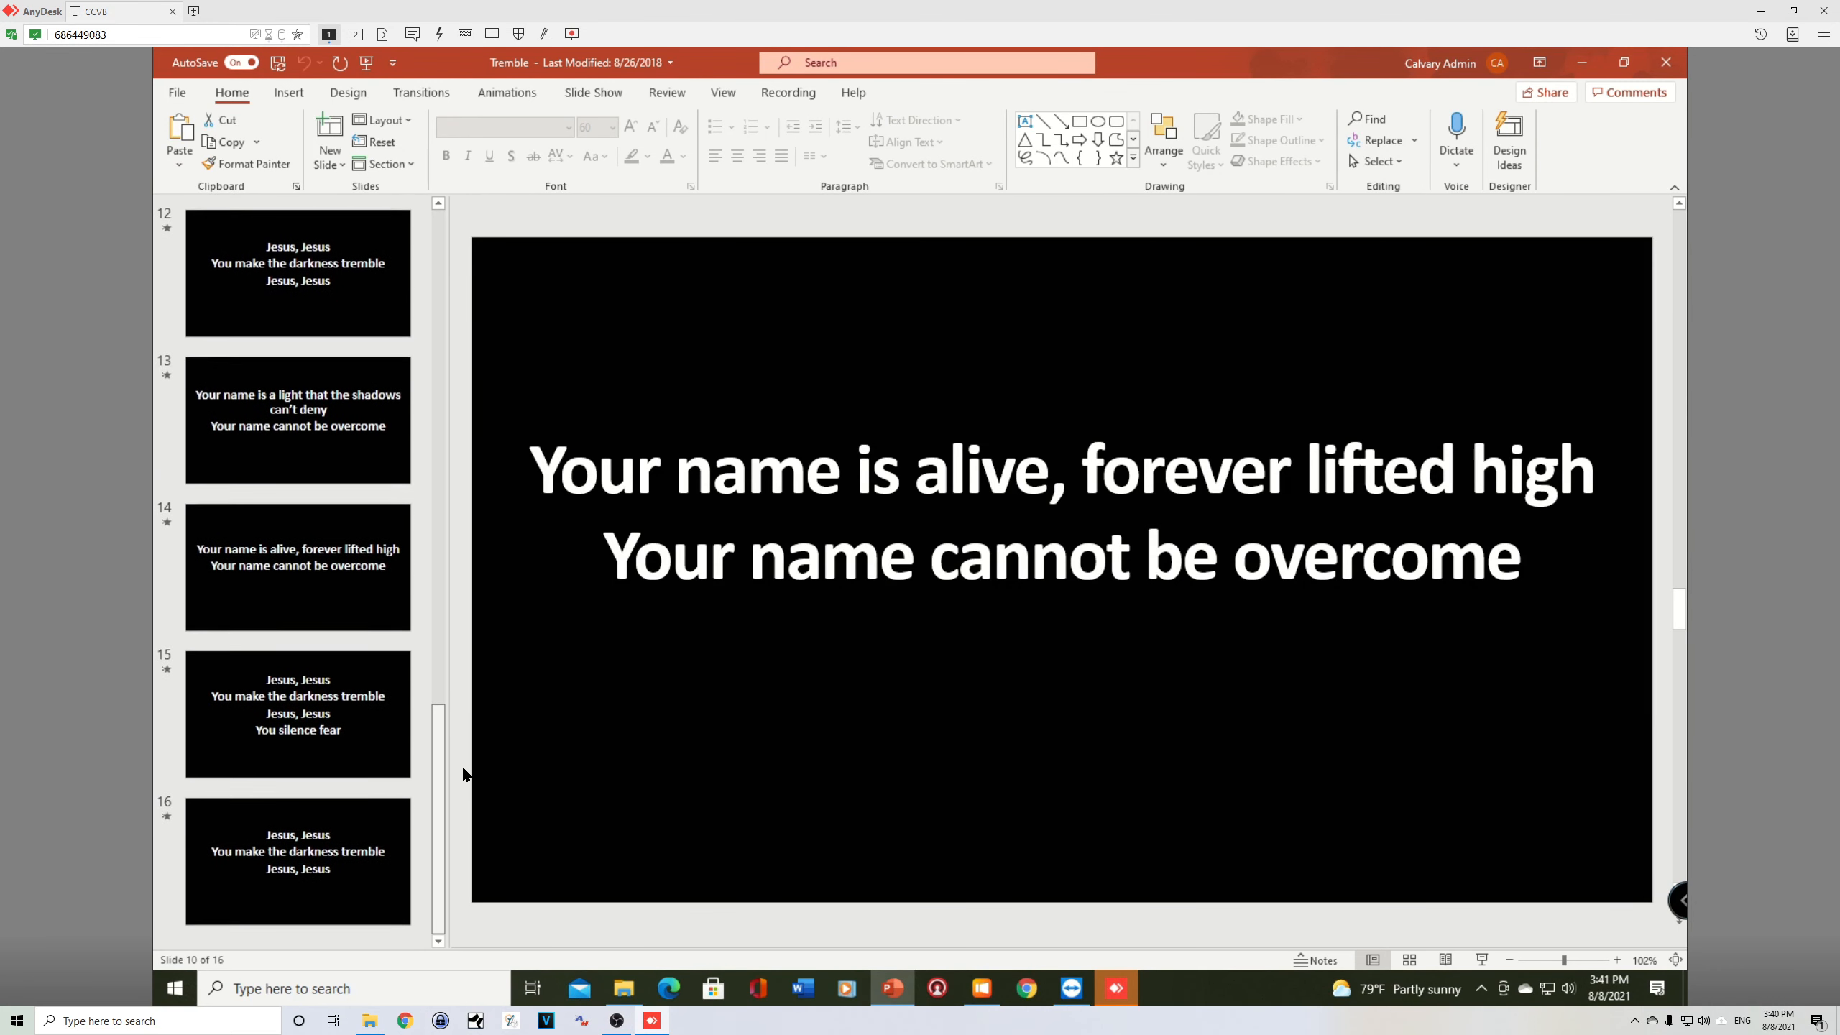
key("alt+Tab")
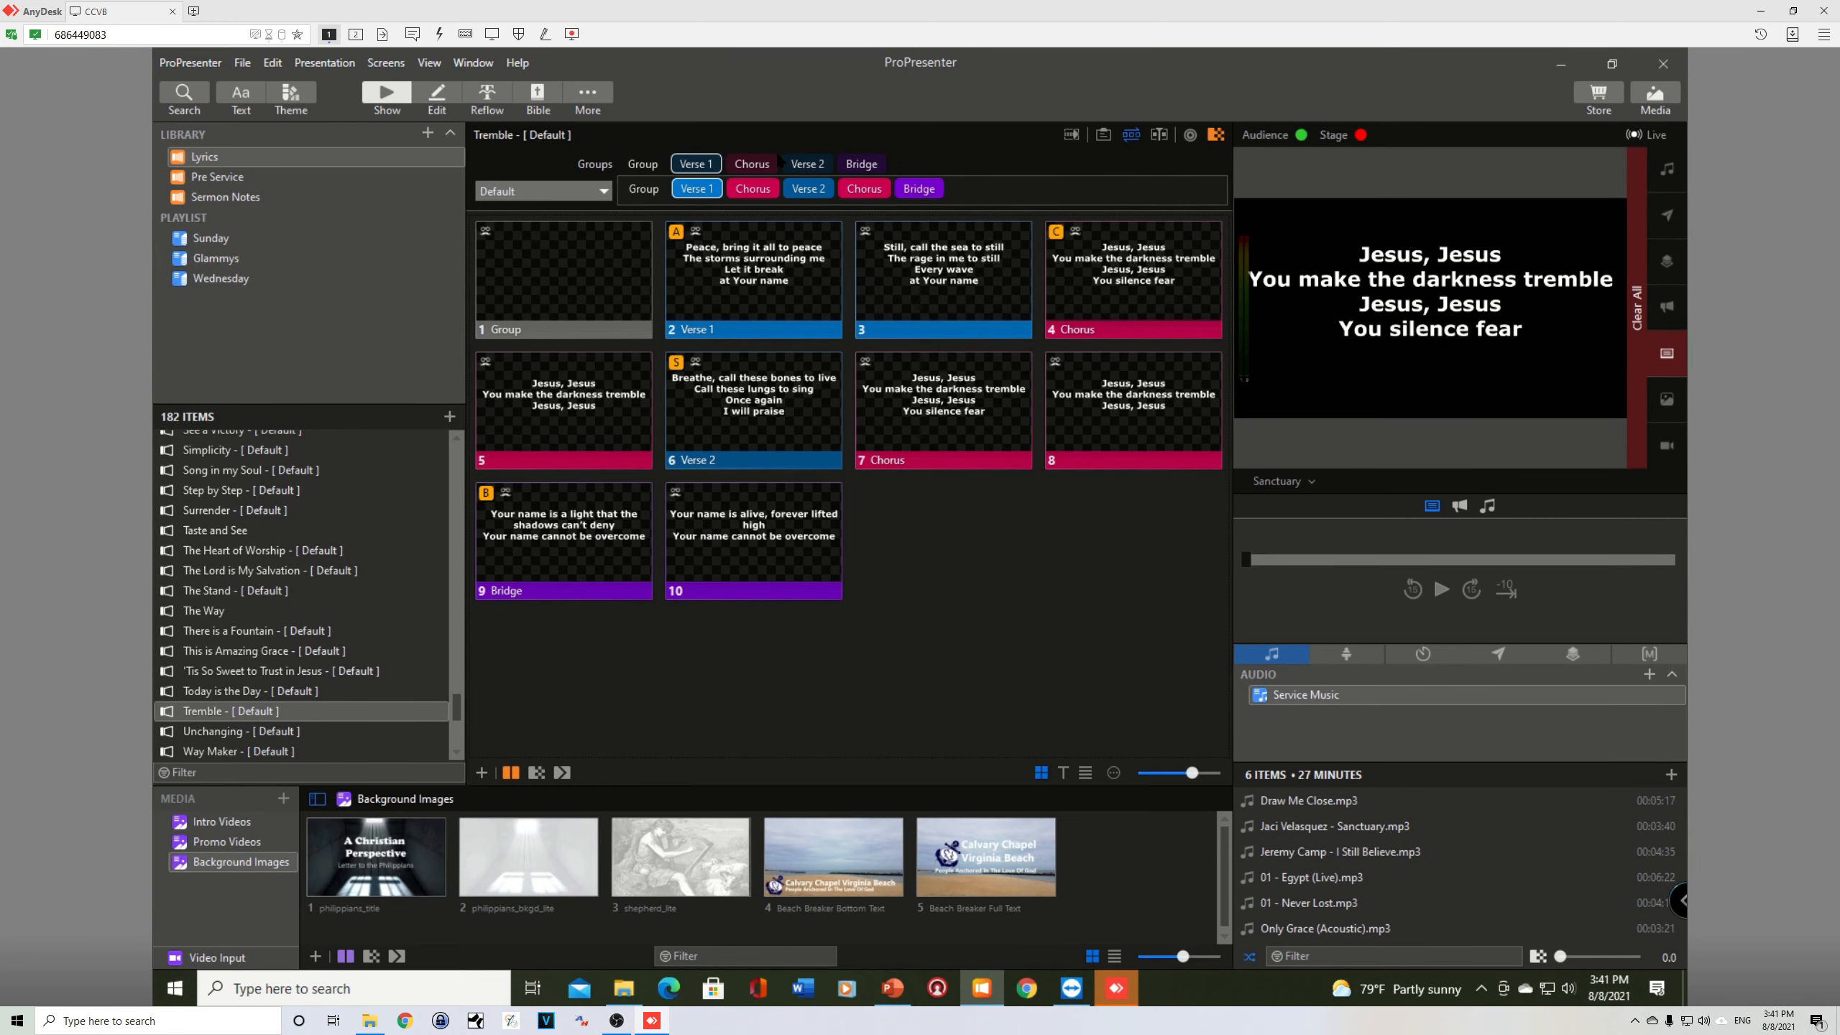
left_click_drag(779, 163, 1007, 190)
left_click_drag(759, 166, 1051, 190)
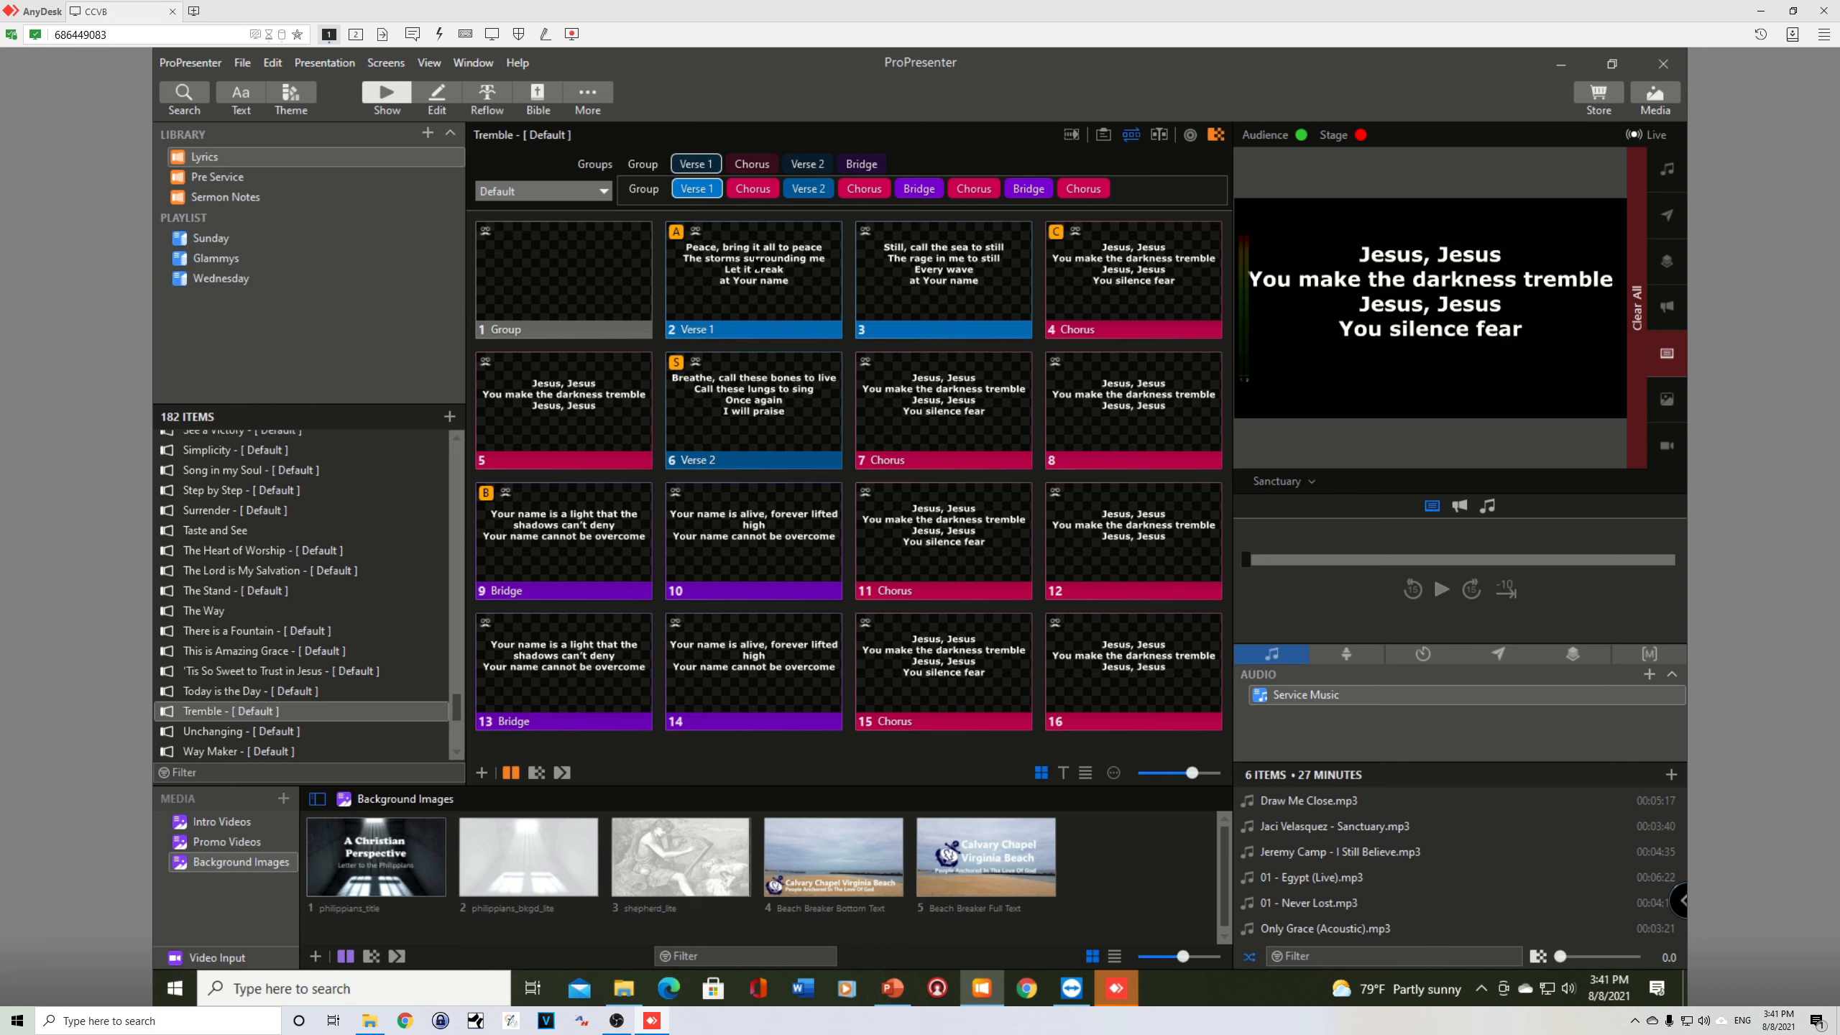
Step: Test the song on the audience output from blank slide 1 through Verse 1, Chorus and Verse 2, ending back on slide 4
left_click(562, 267)
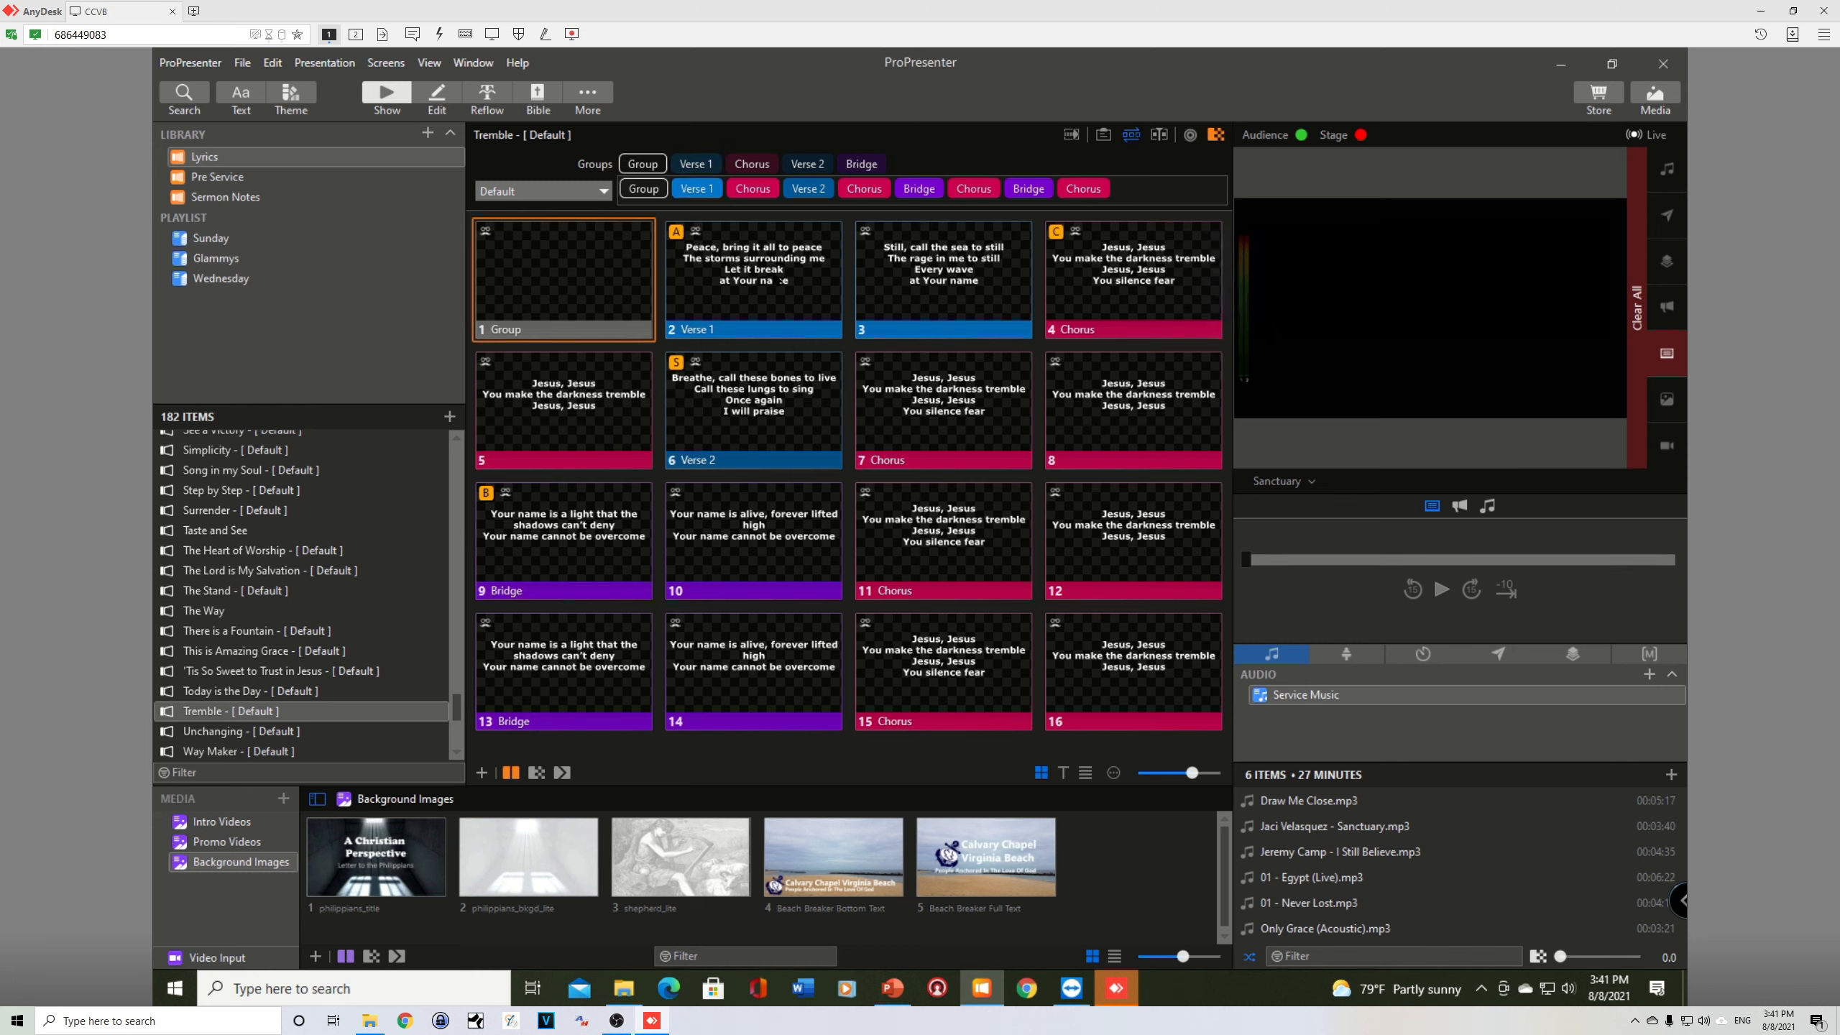
left_click(781, 282)
left_click(946, 280)
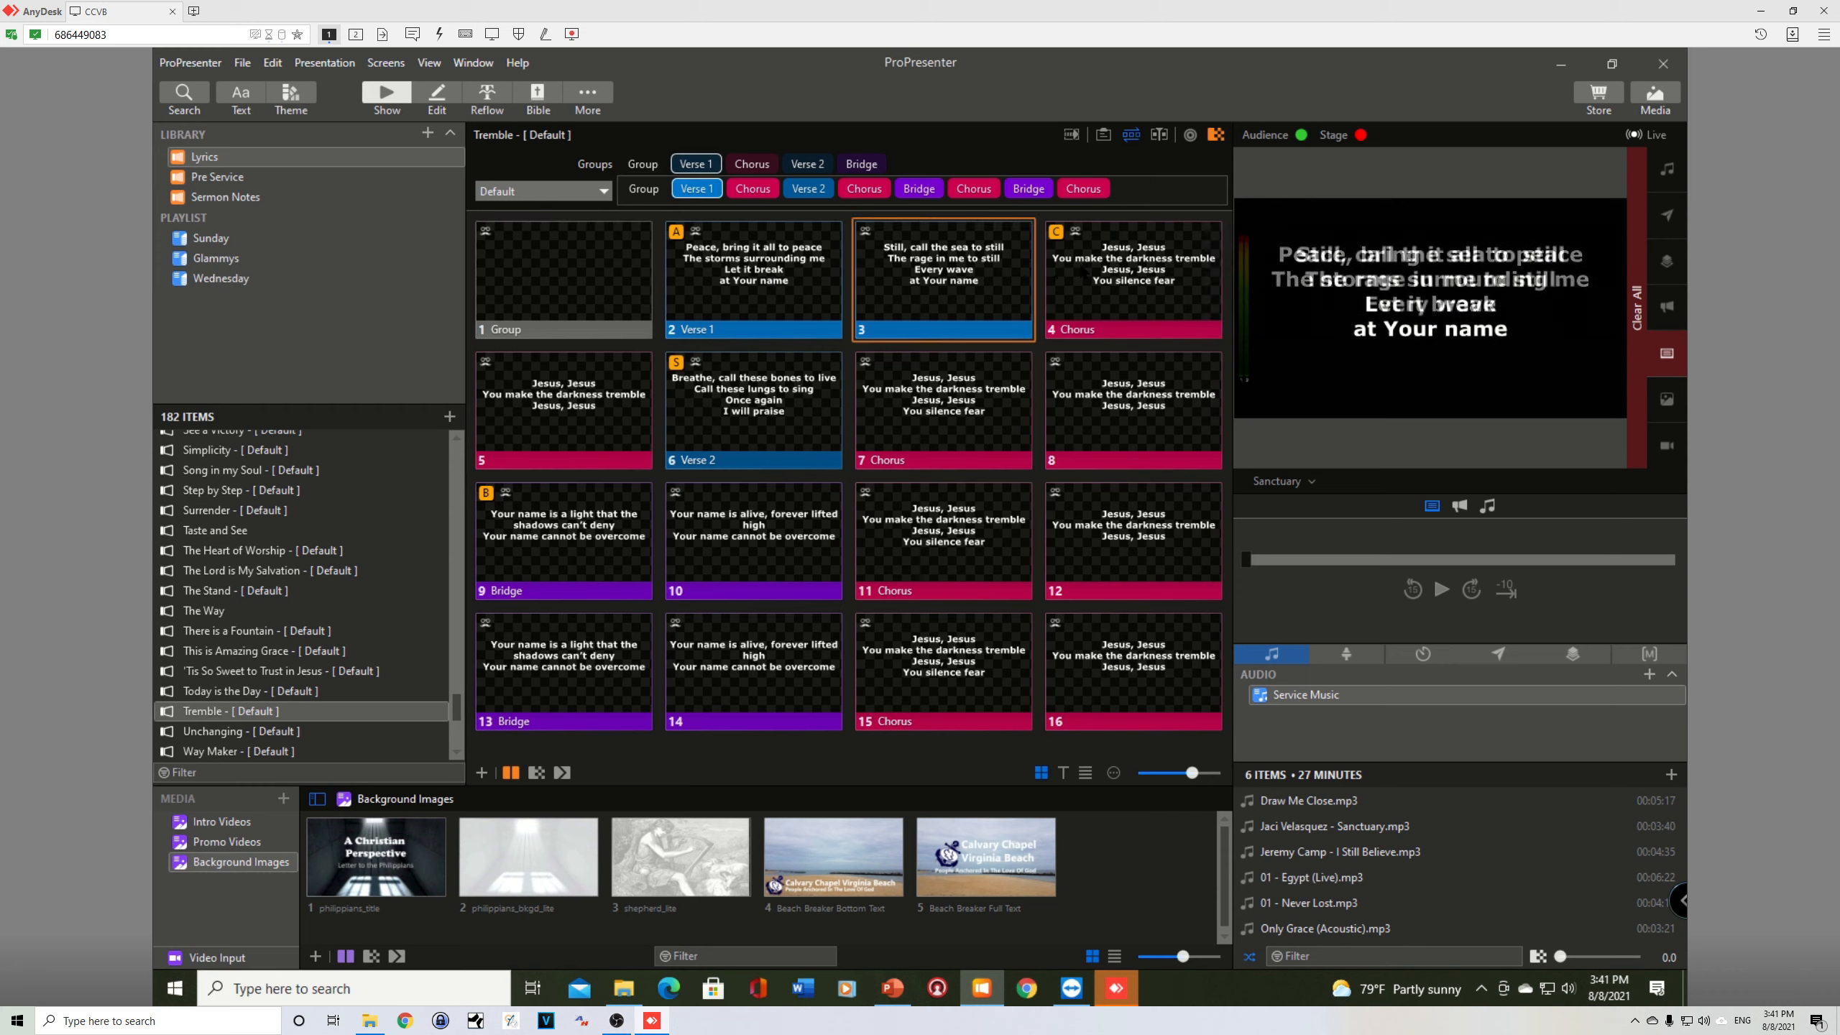
left_click(1134, 283)
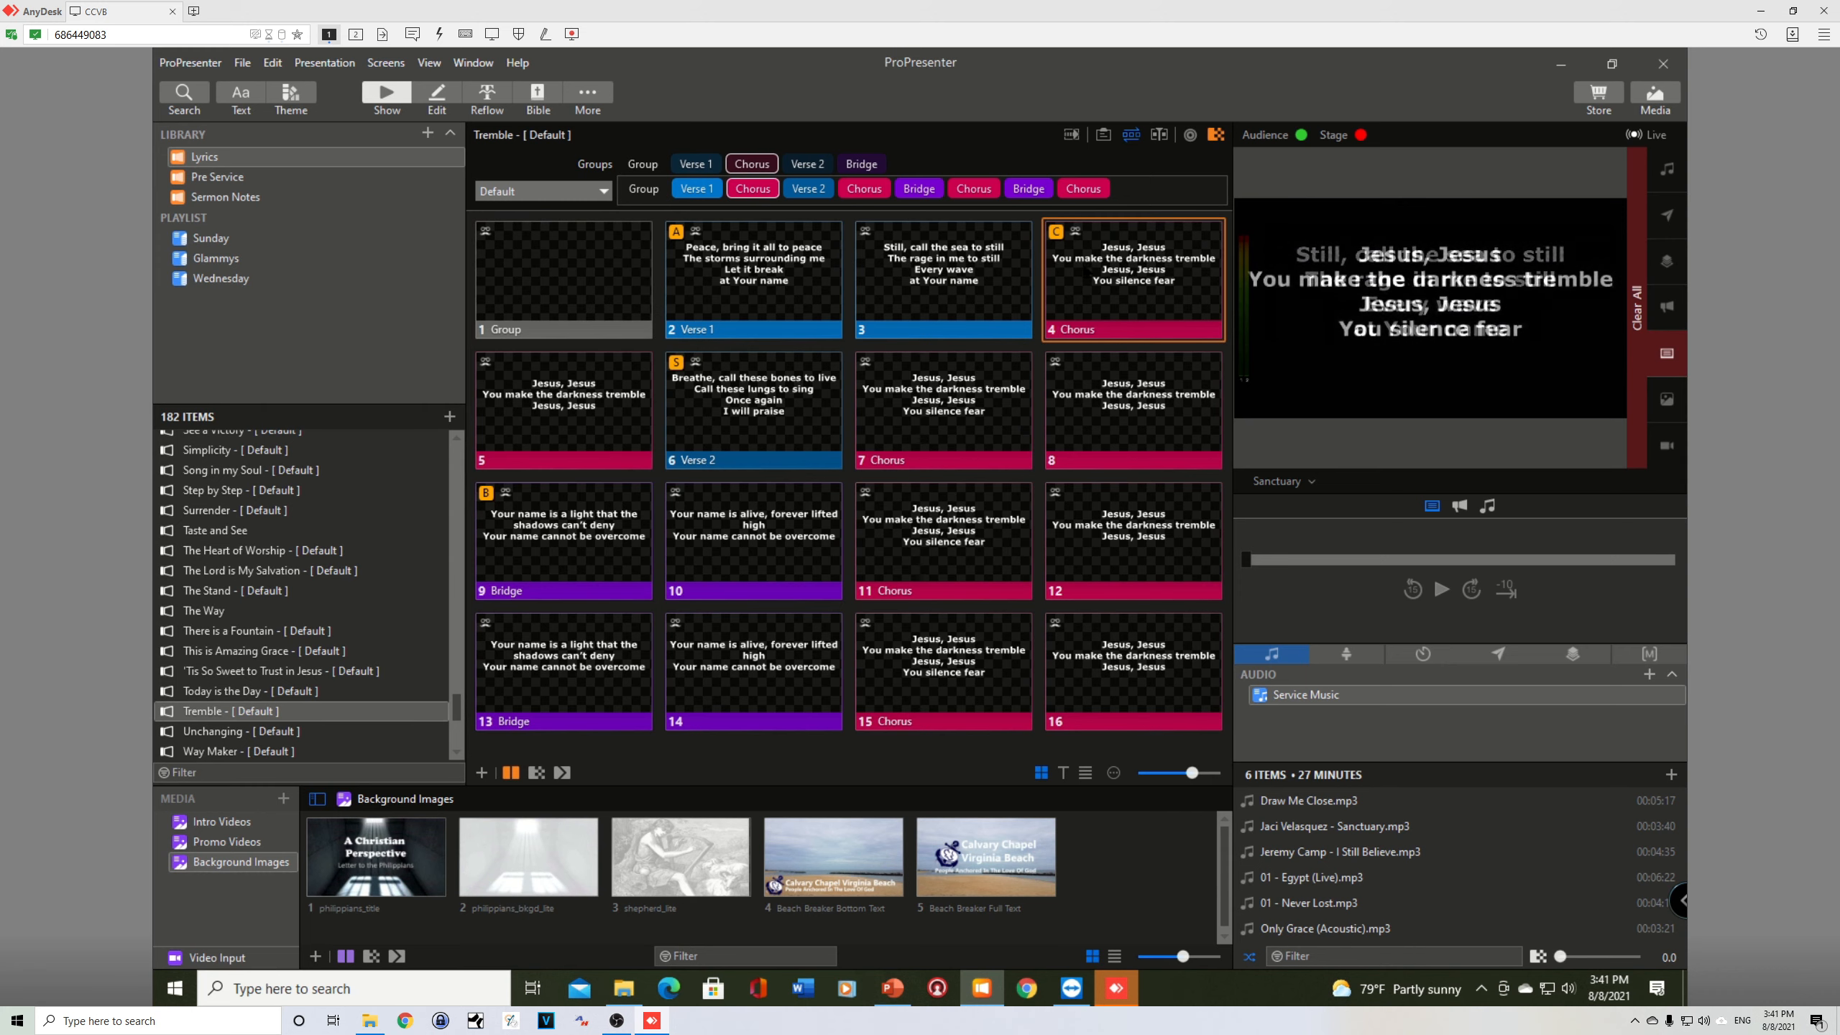
left_click(755, 399)
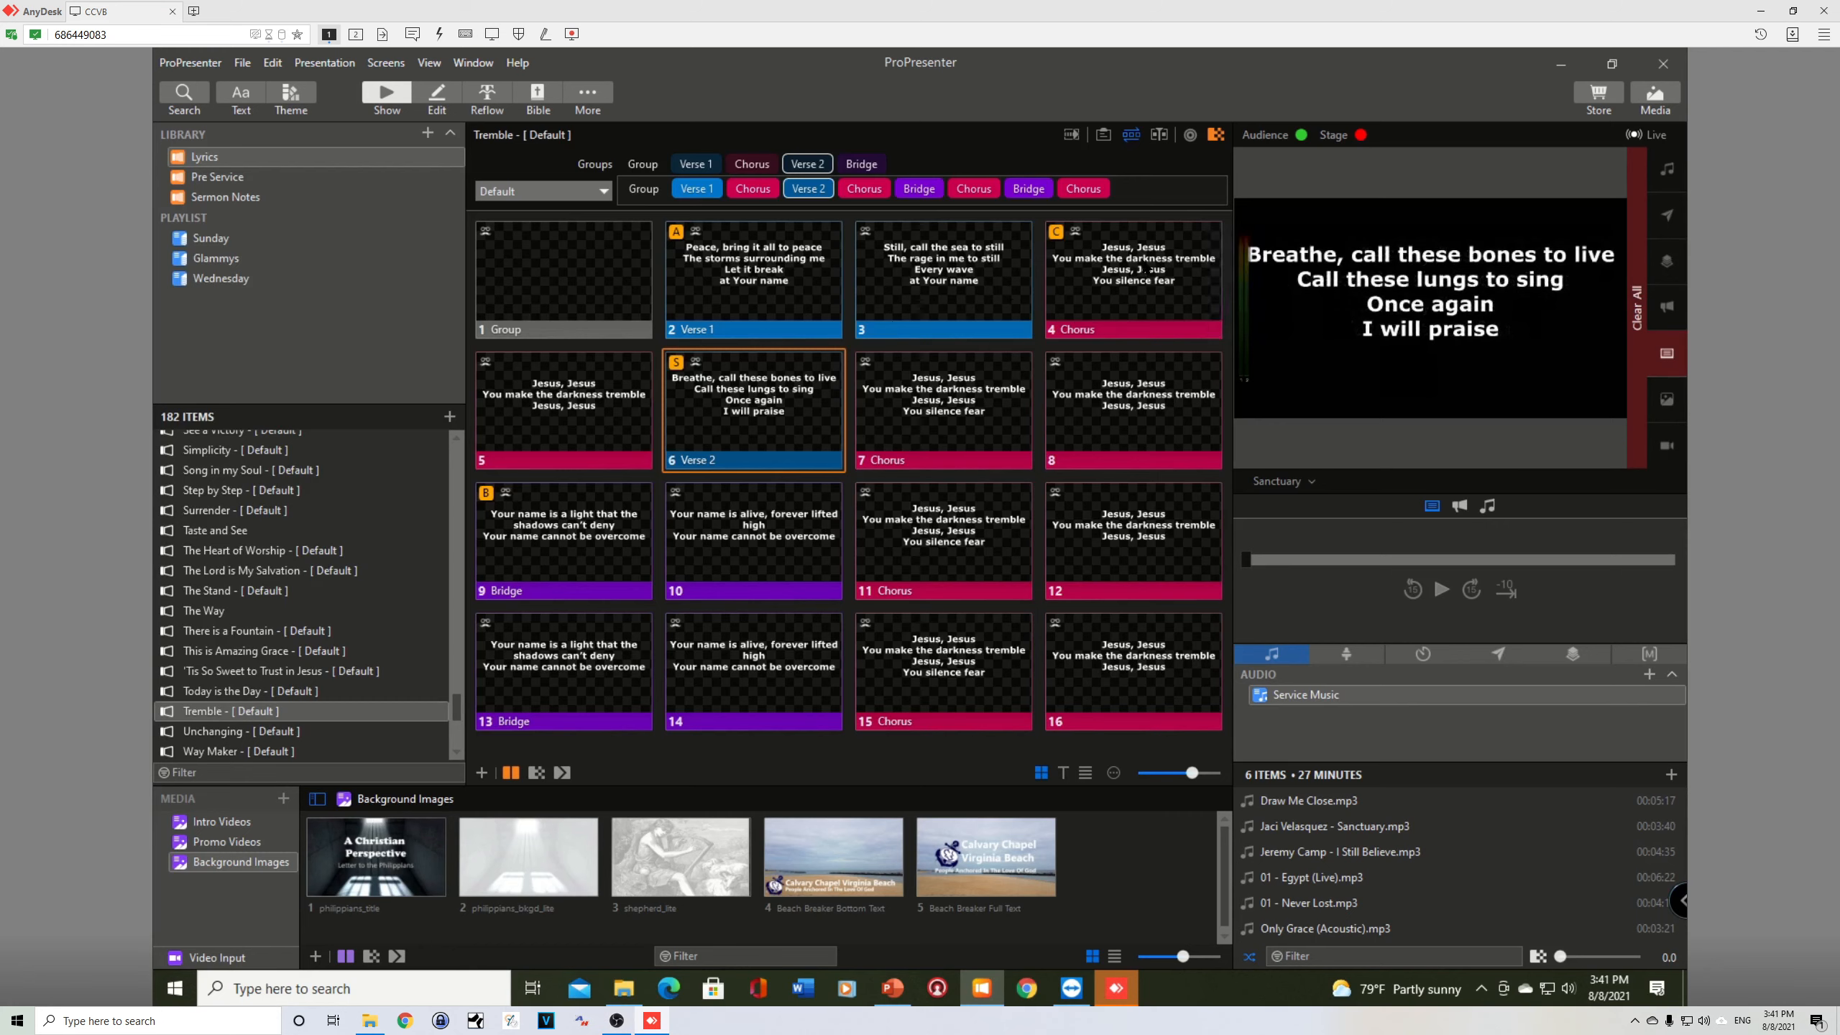
left_click(1146, 270)
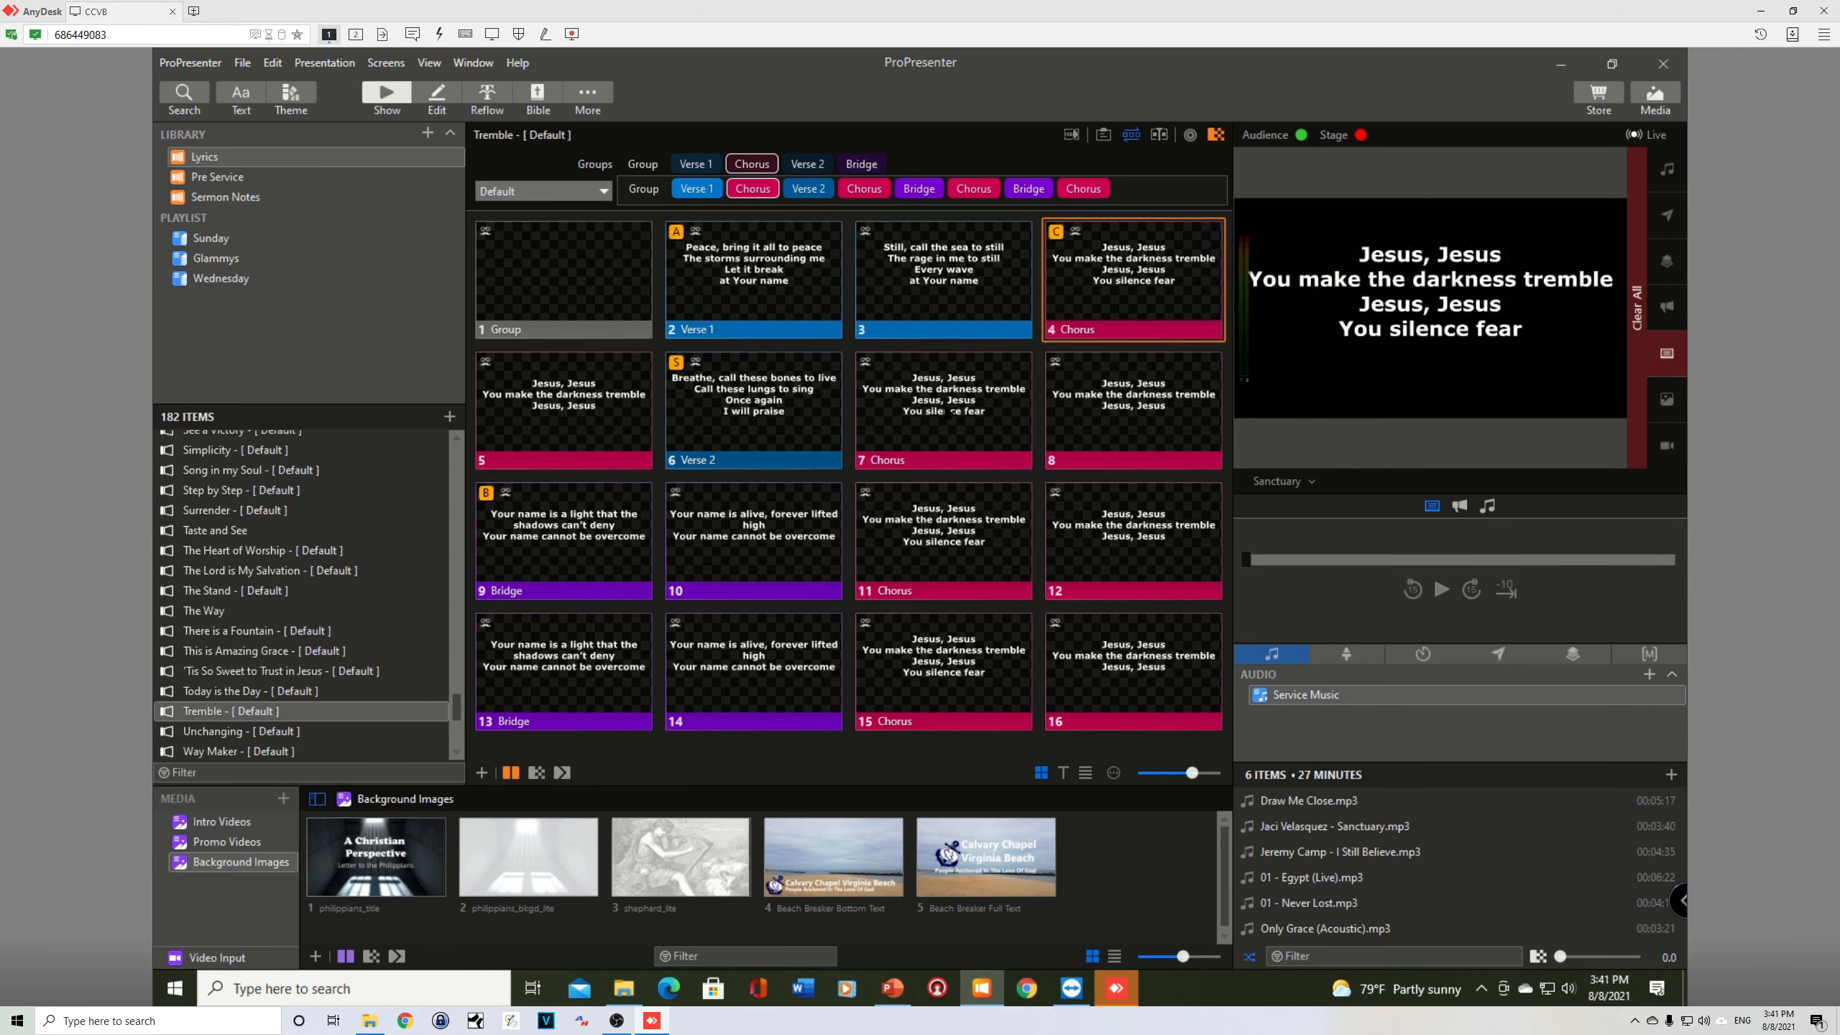
Step: Continue the playback test slide by slide from the Chorus at slide 7 through the Bridge to slide 12
left_click(947, 411)
key("Right")
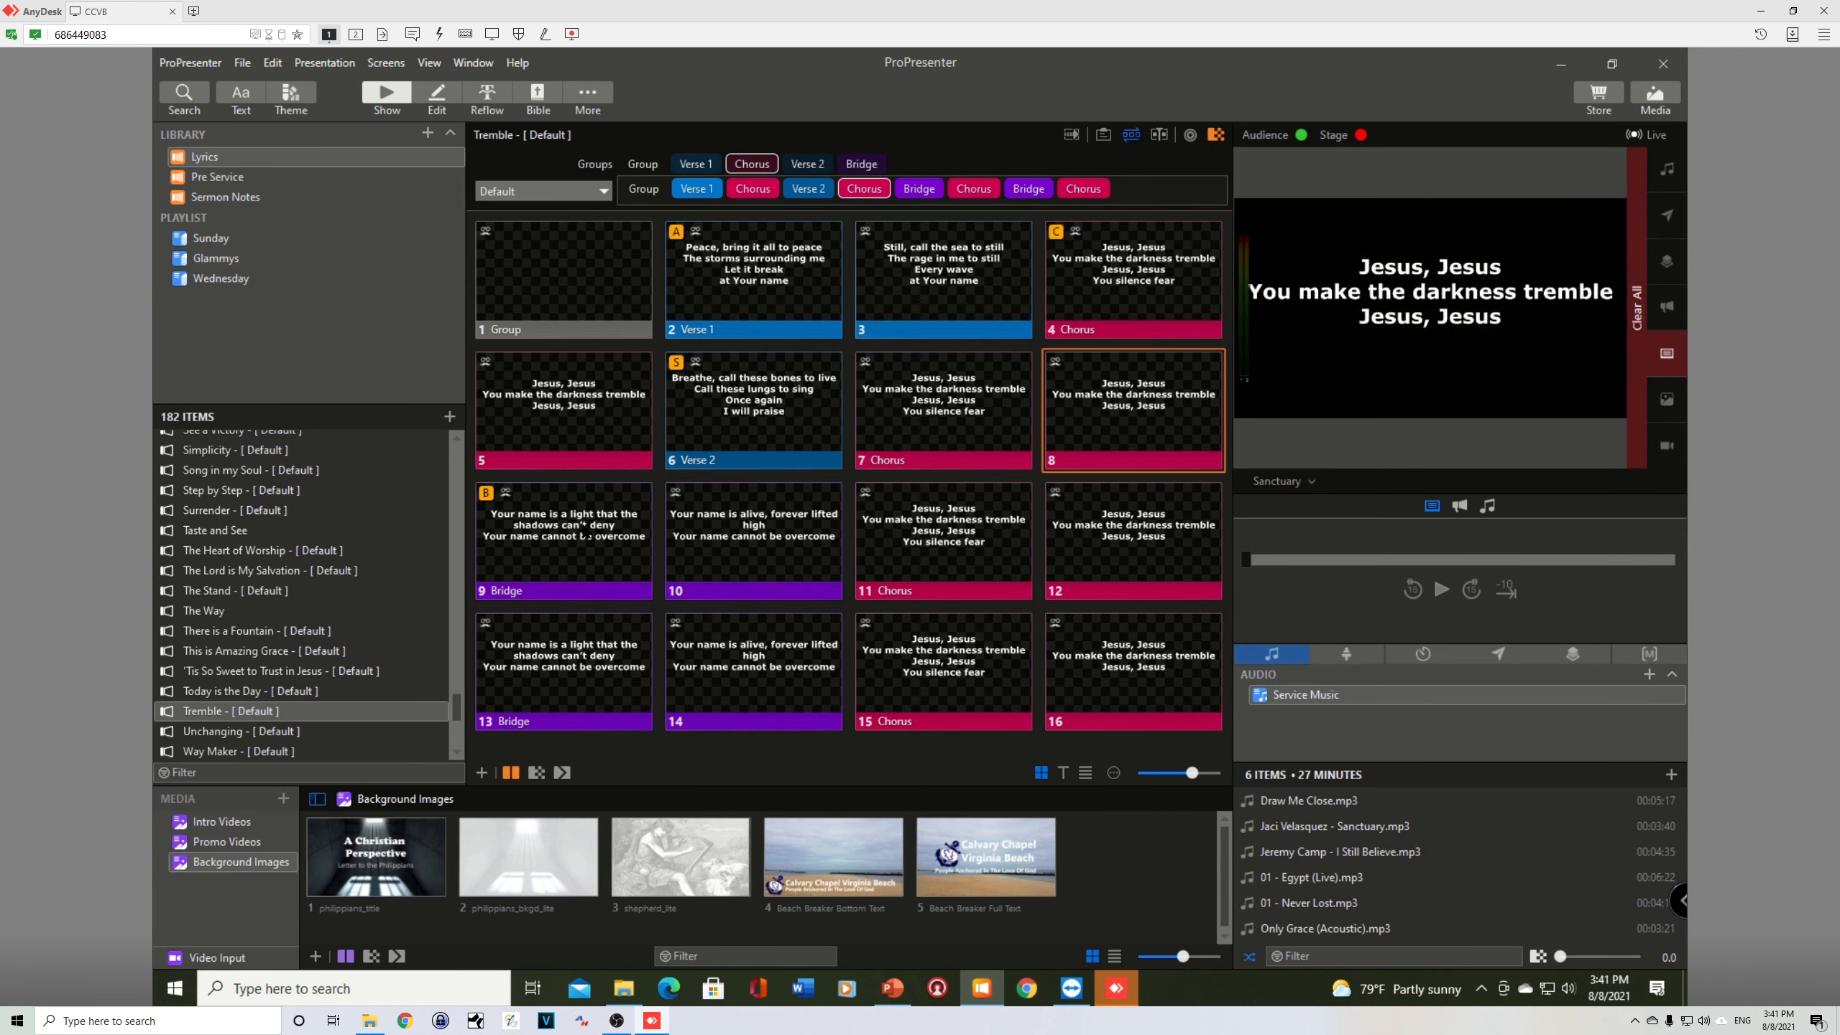
key("Right")
key("Right")
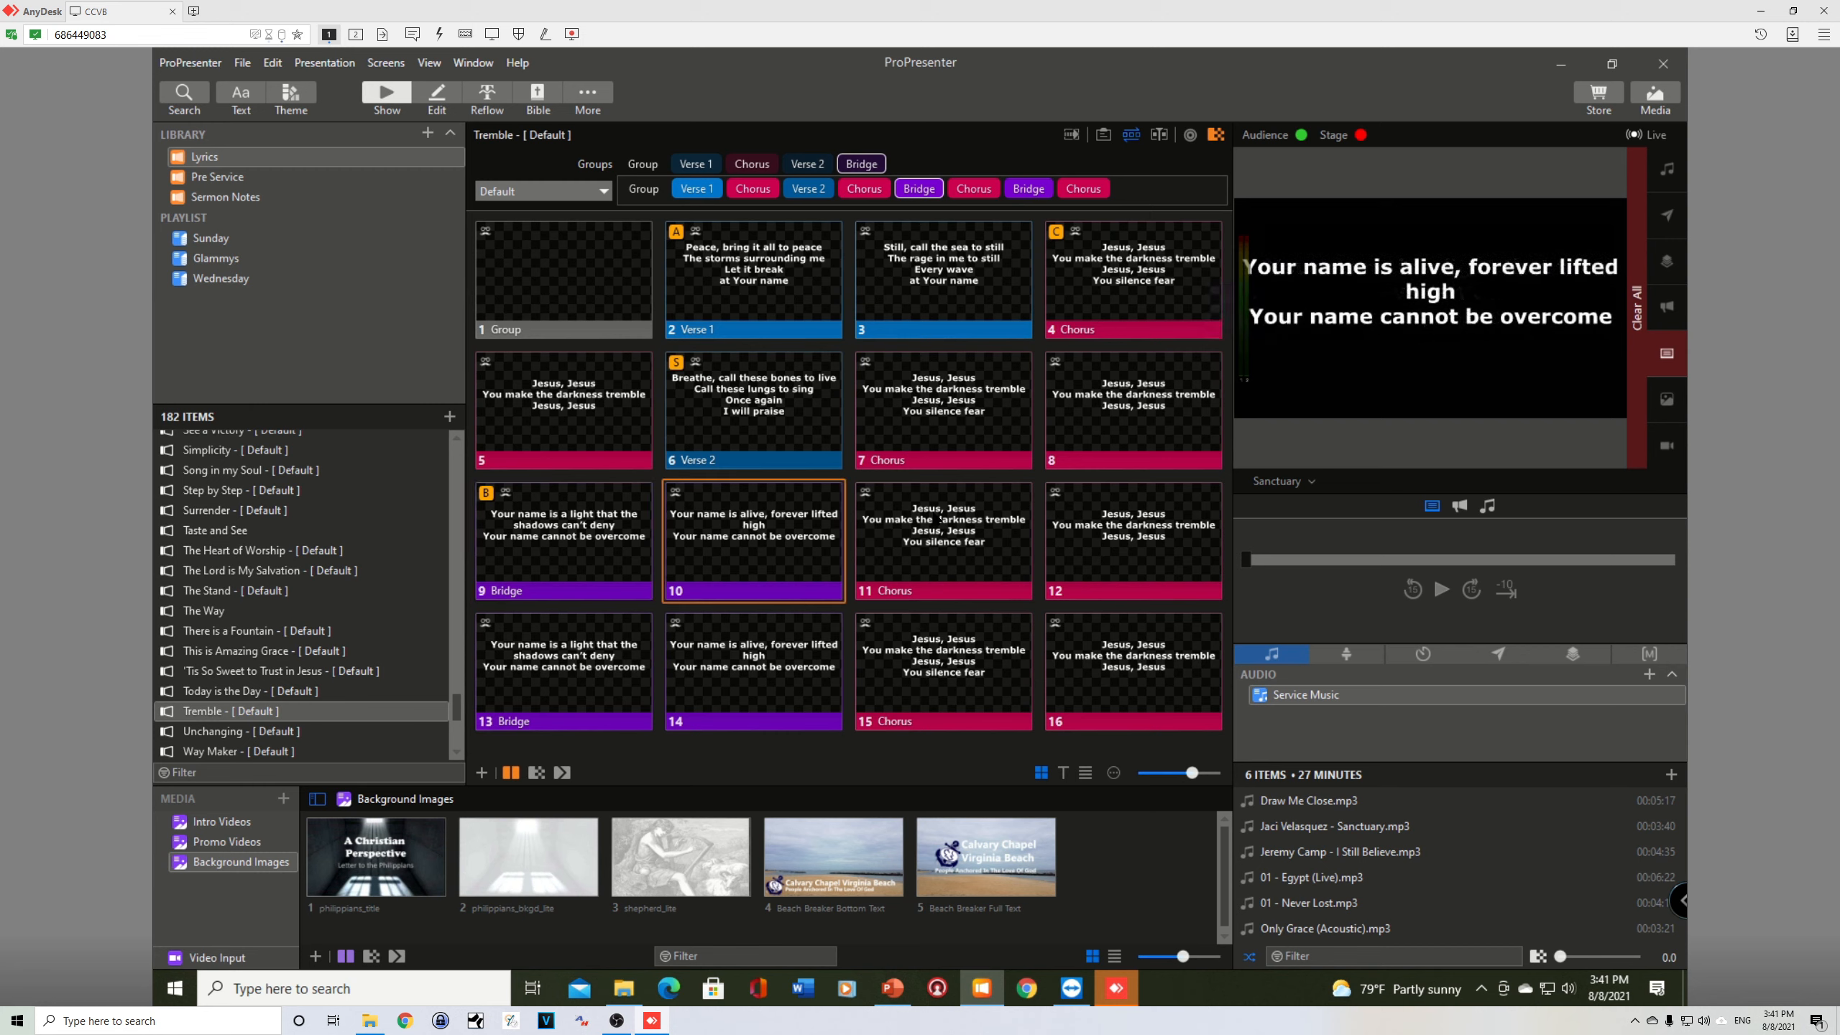
key("Right")
key("Right")
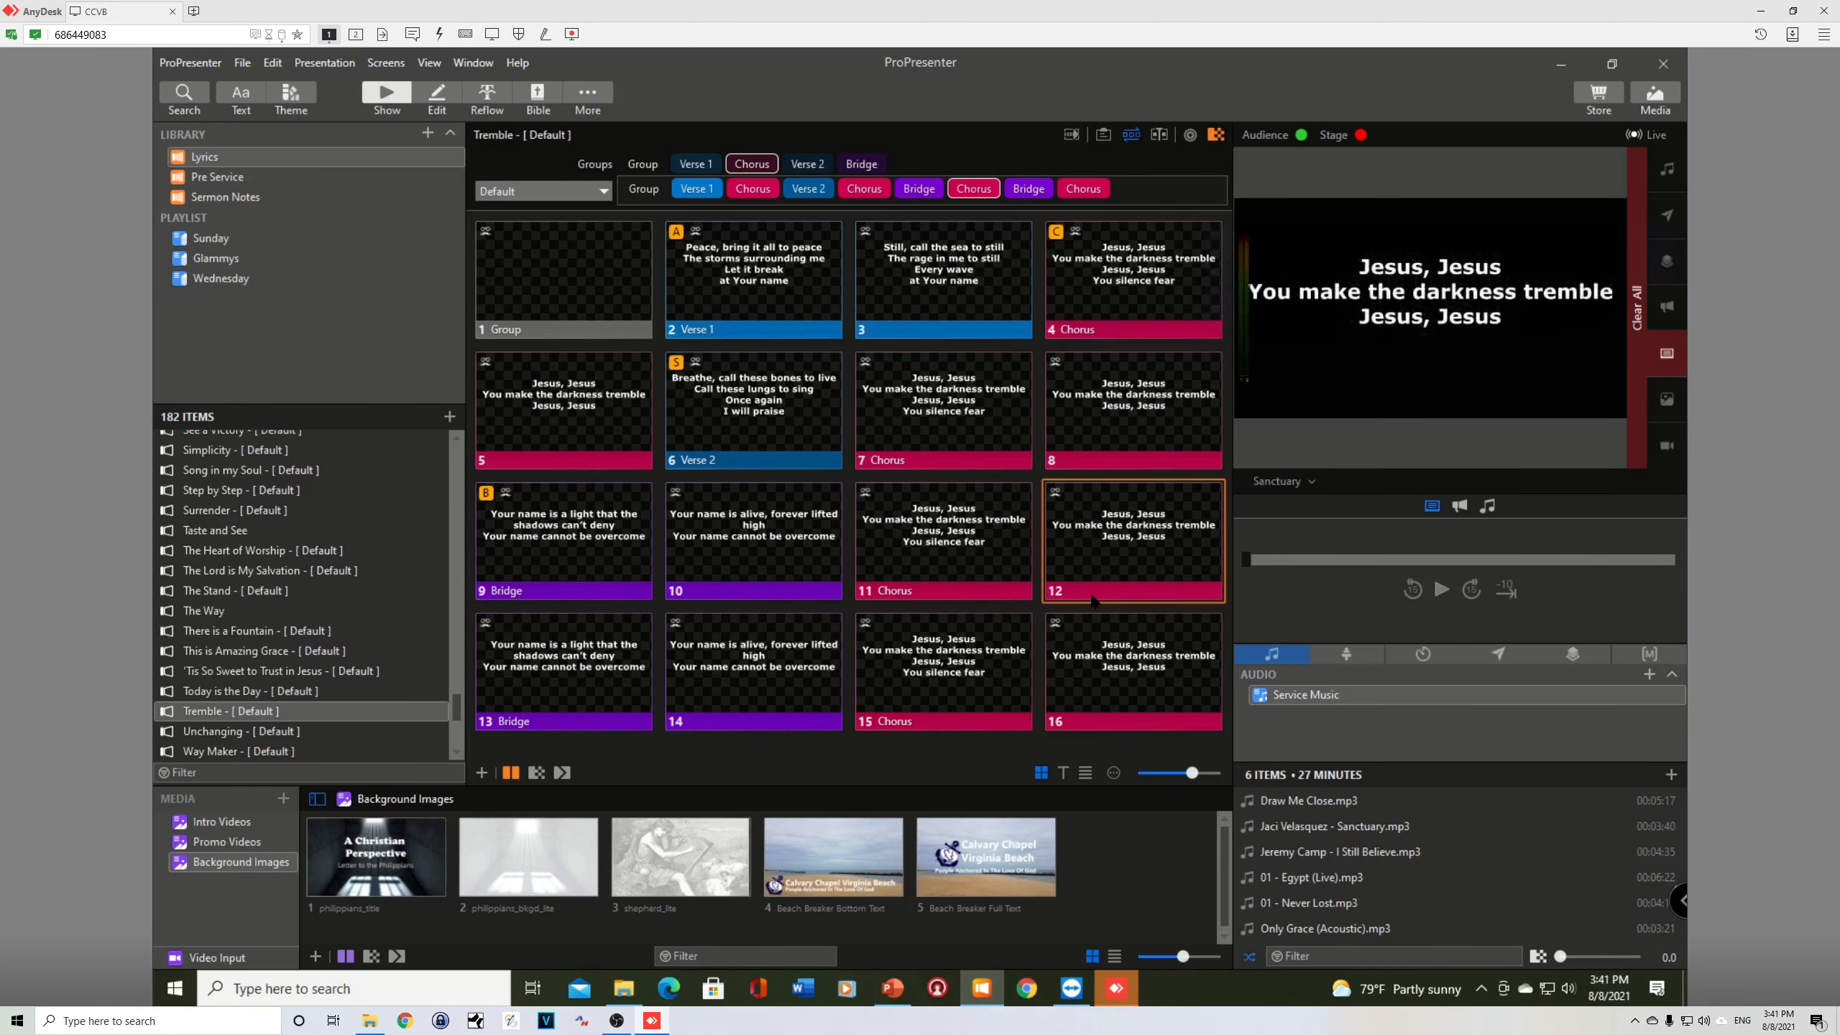
Step: Show blank slide 1 and Chorus slides 7 and 8, and test jumping directly to Verse 1 and Bridge, advancing to slide 3 between them
left_click(624, 286)
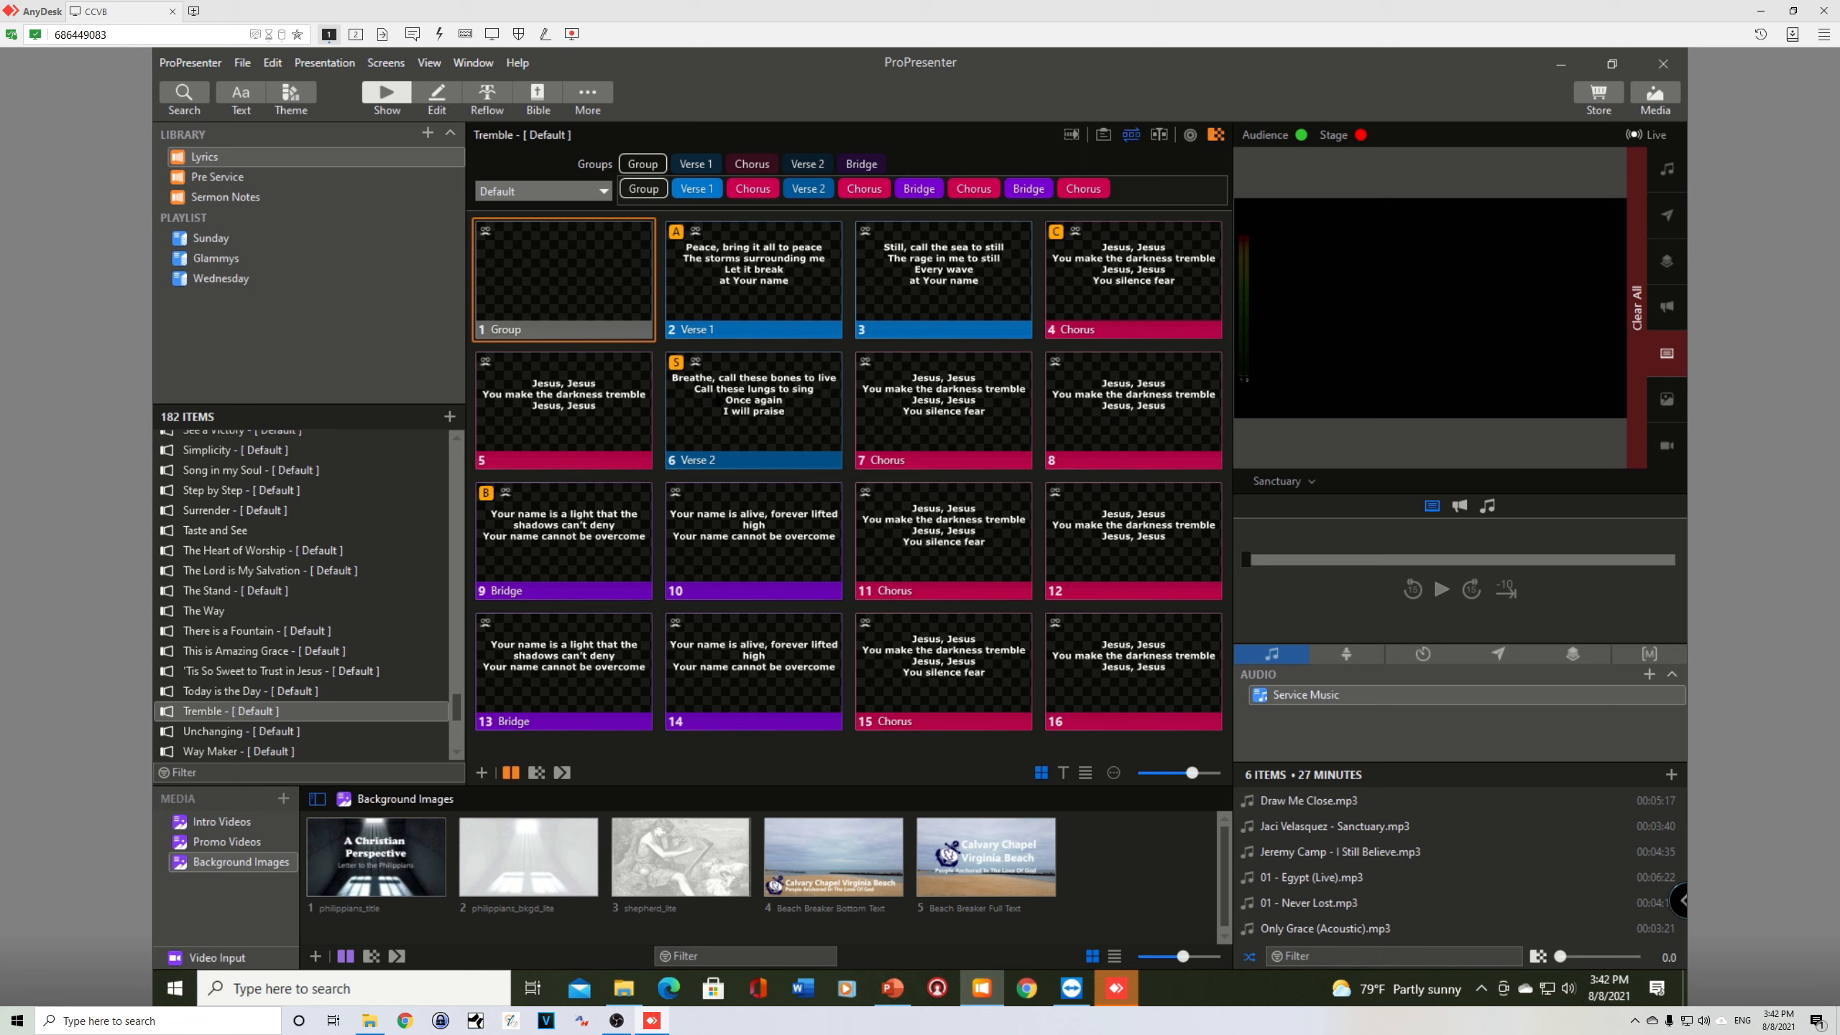
left_click(928, 402)
left_click(1112, 406)
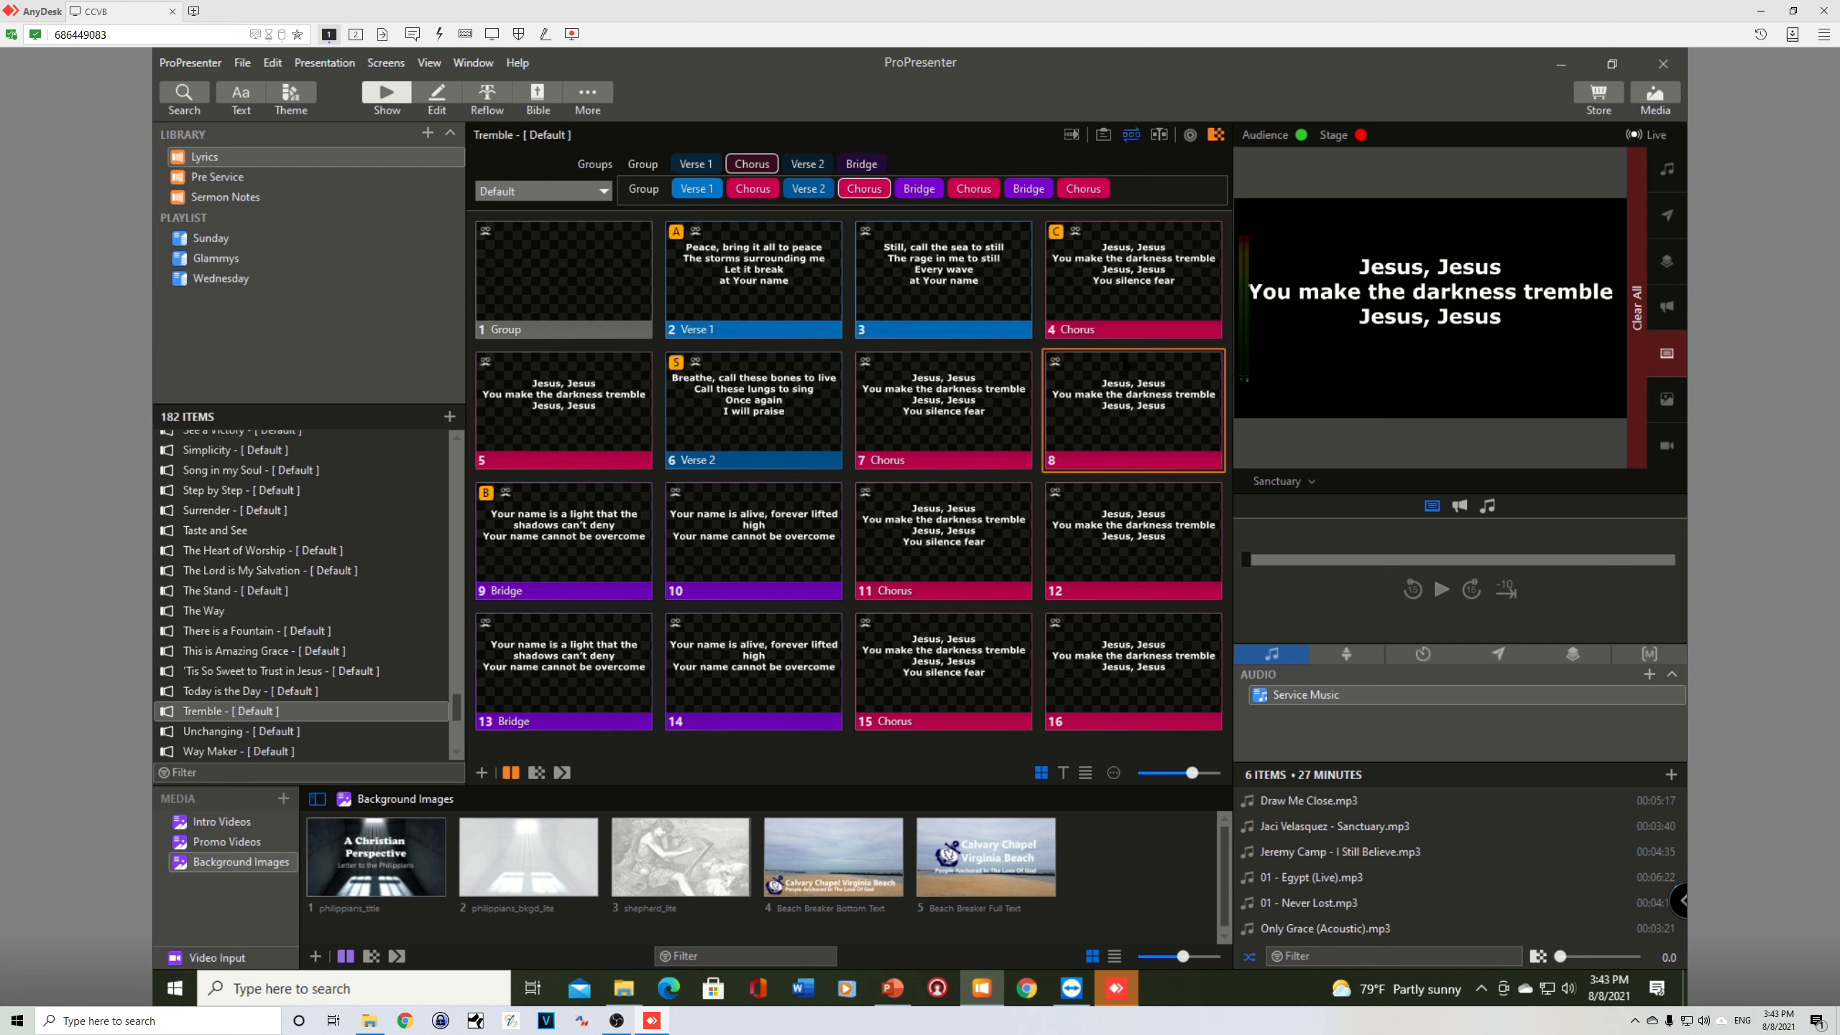
key("a")
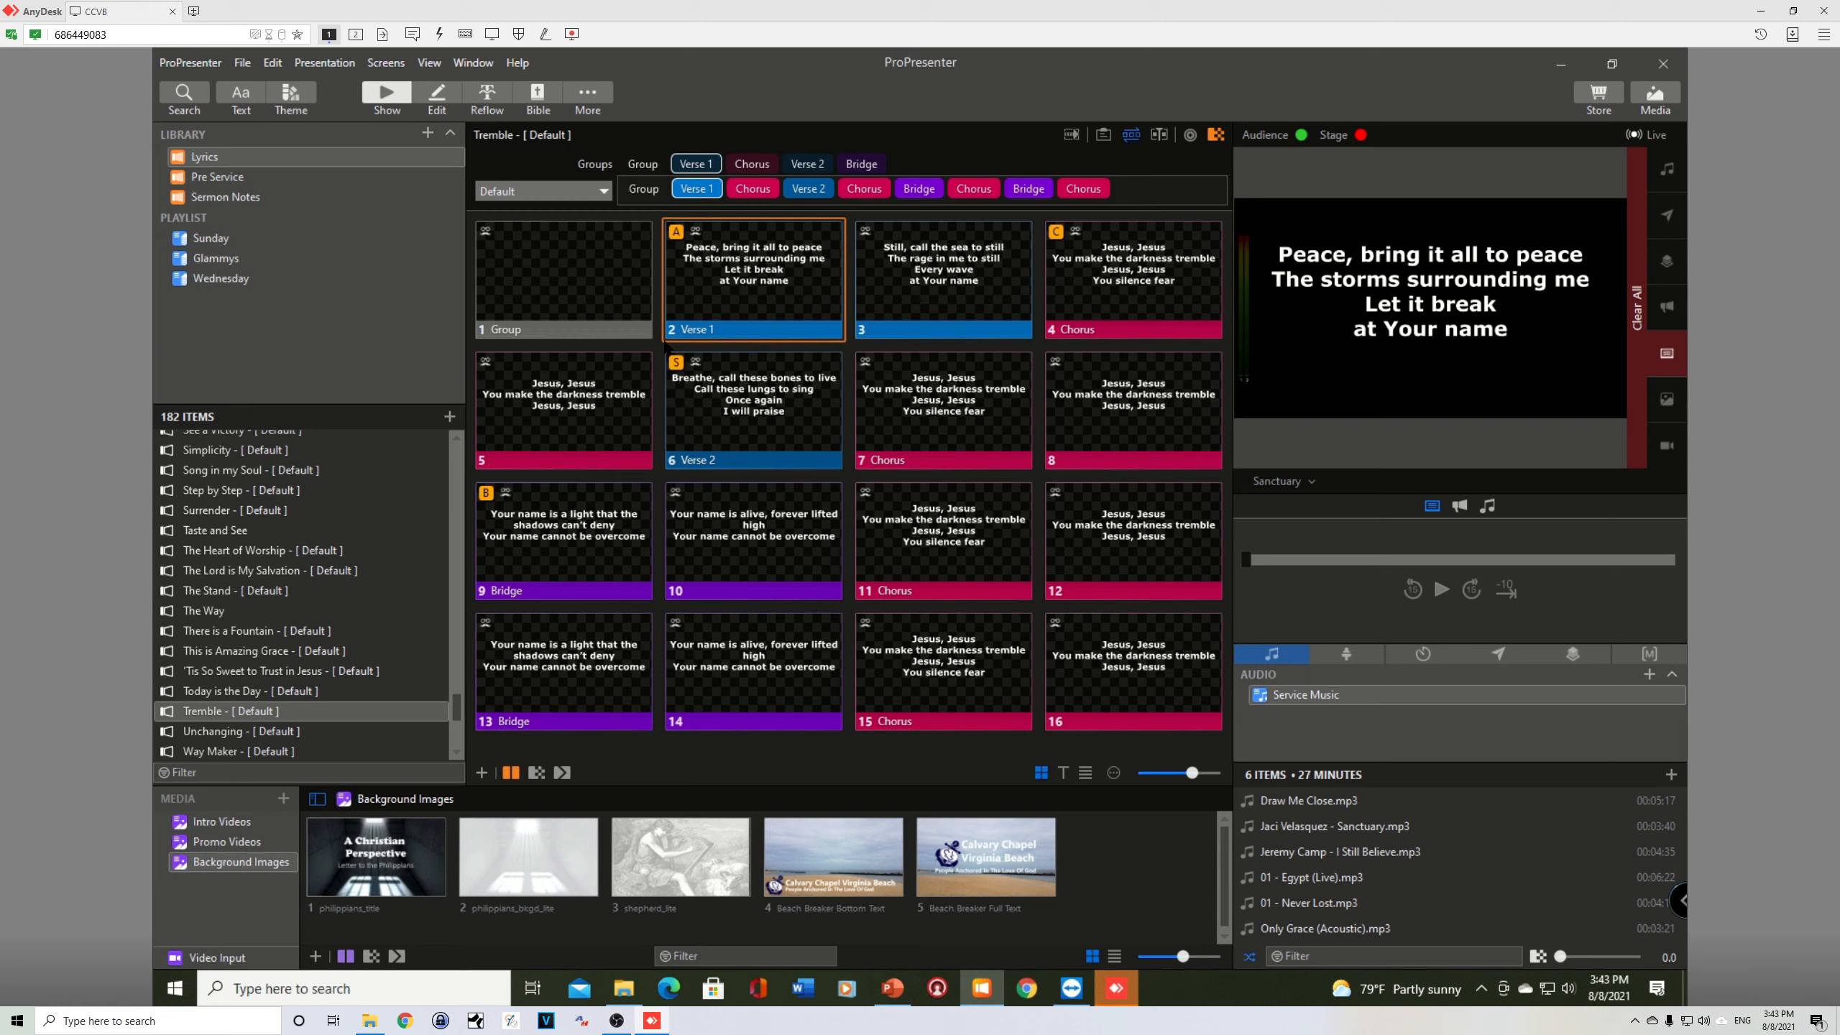
key("Right")
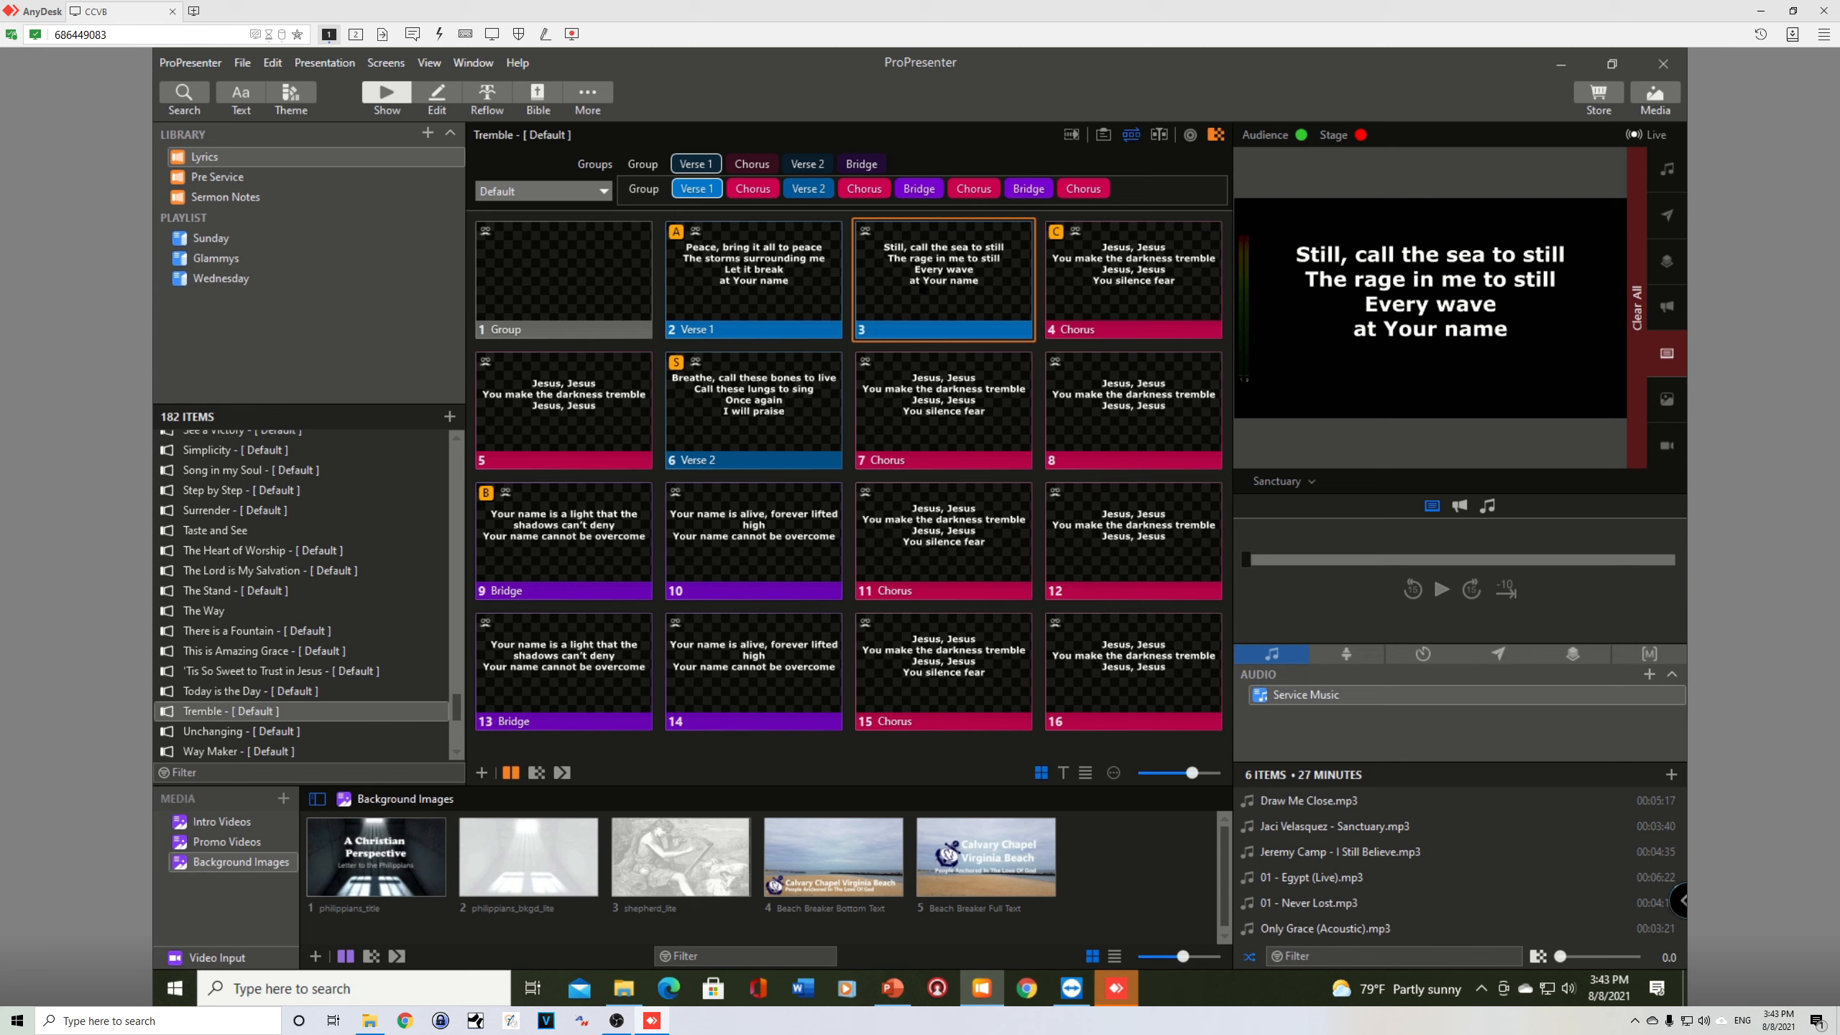
key("b")
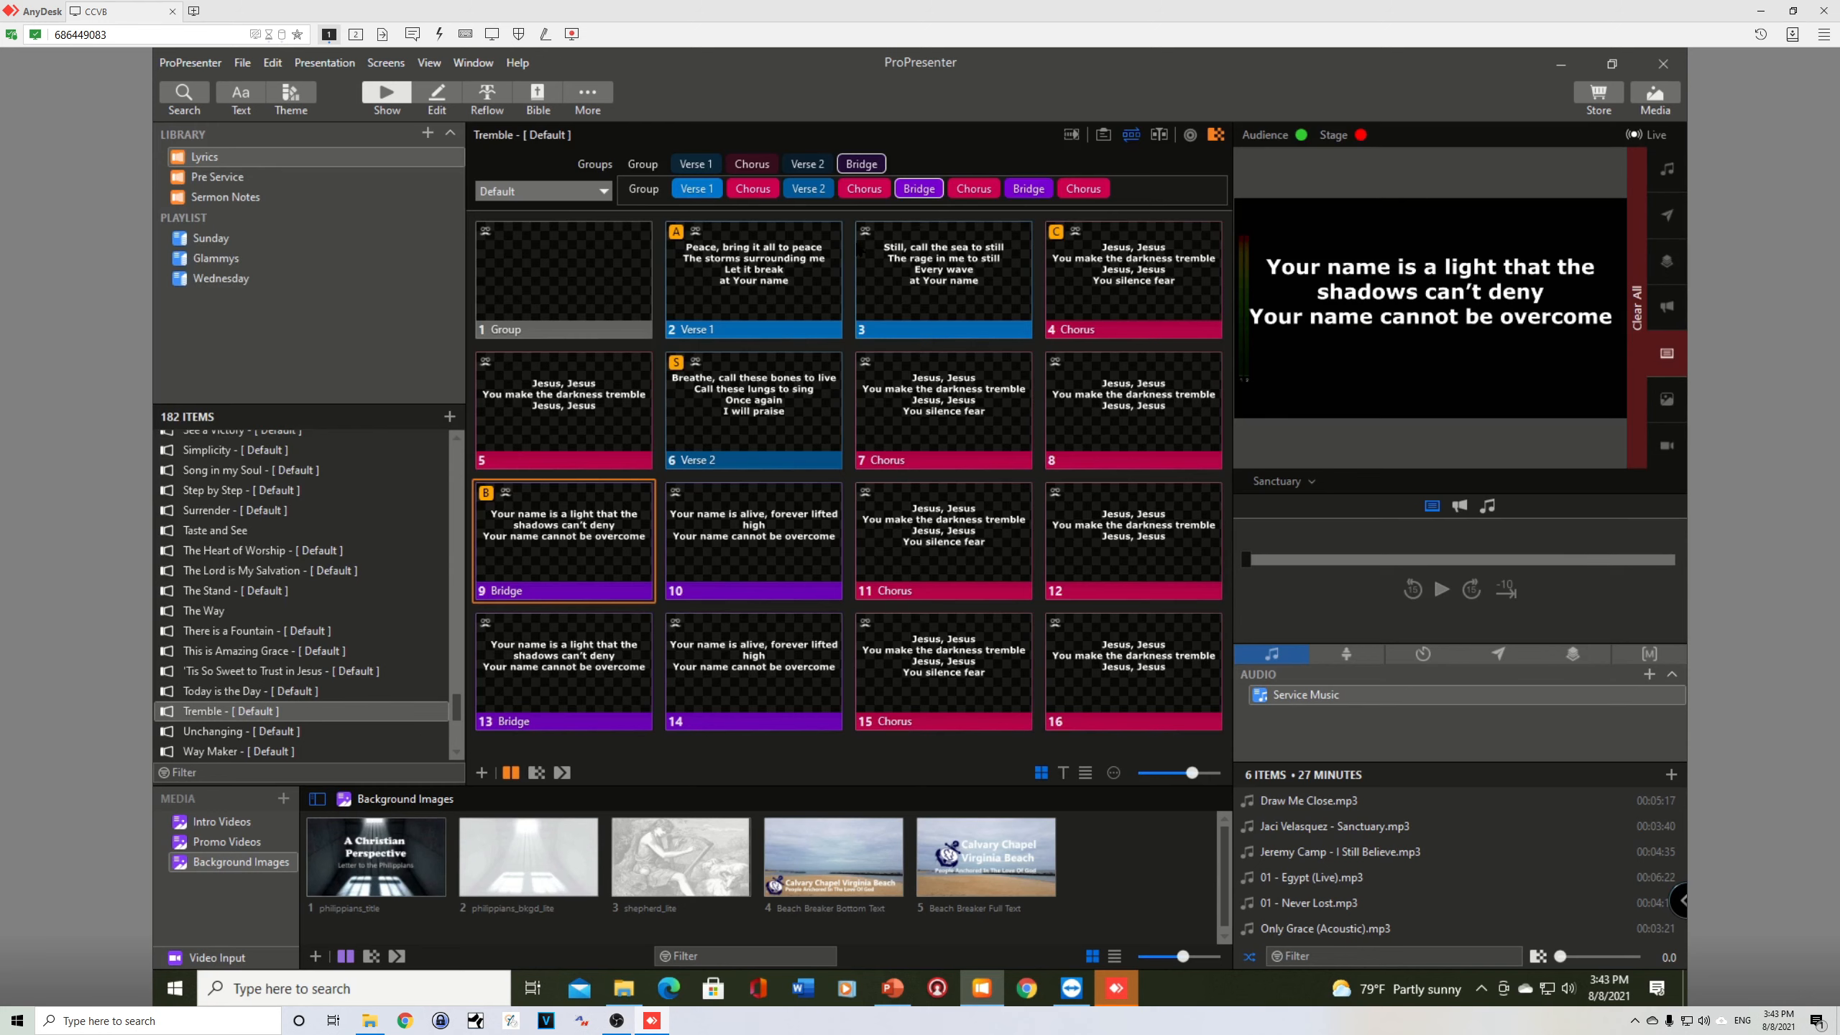
Step: Play the song in arrangement order from Verse 1 at slide 2 to the Chorus ending at slide 8
left_click(708, 258)
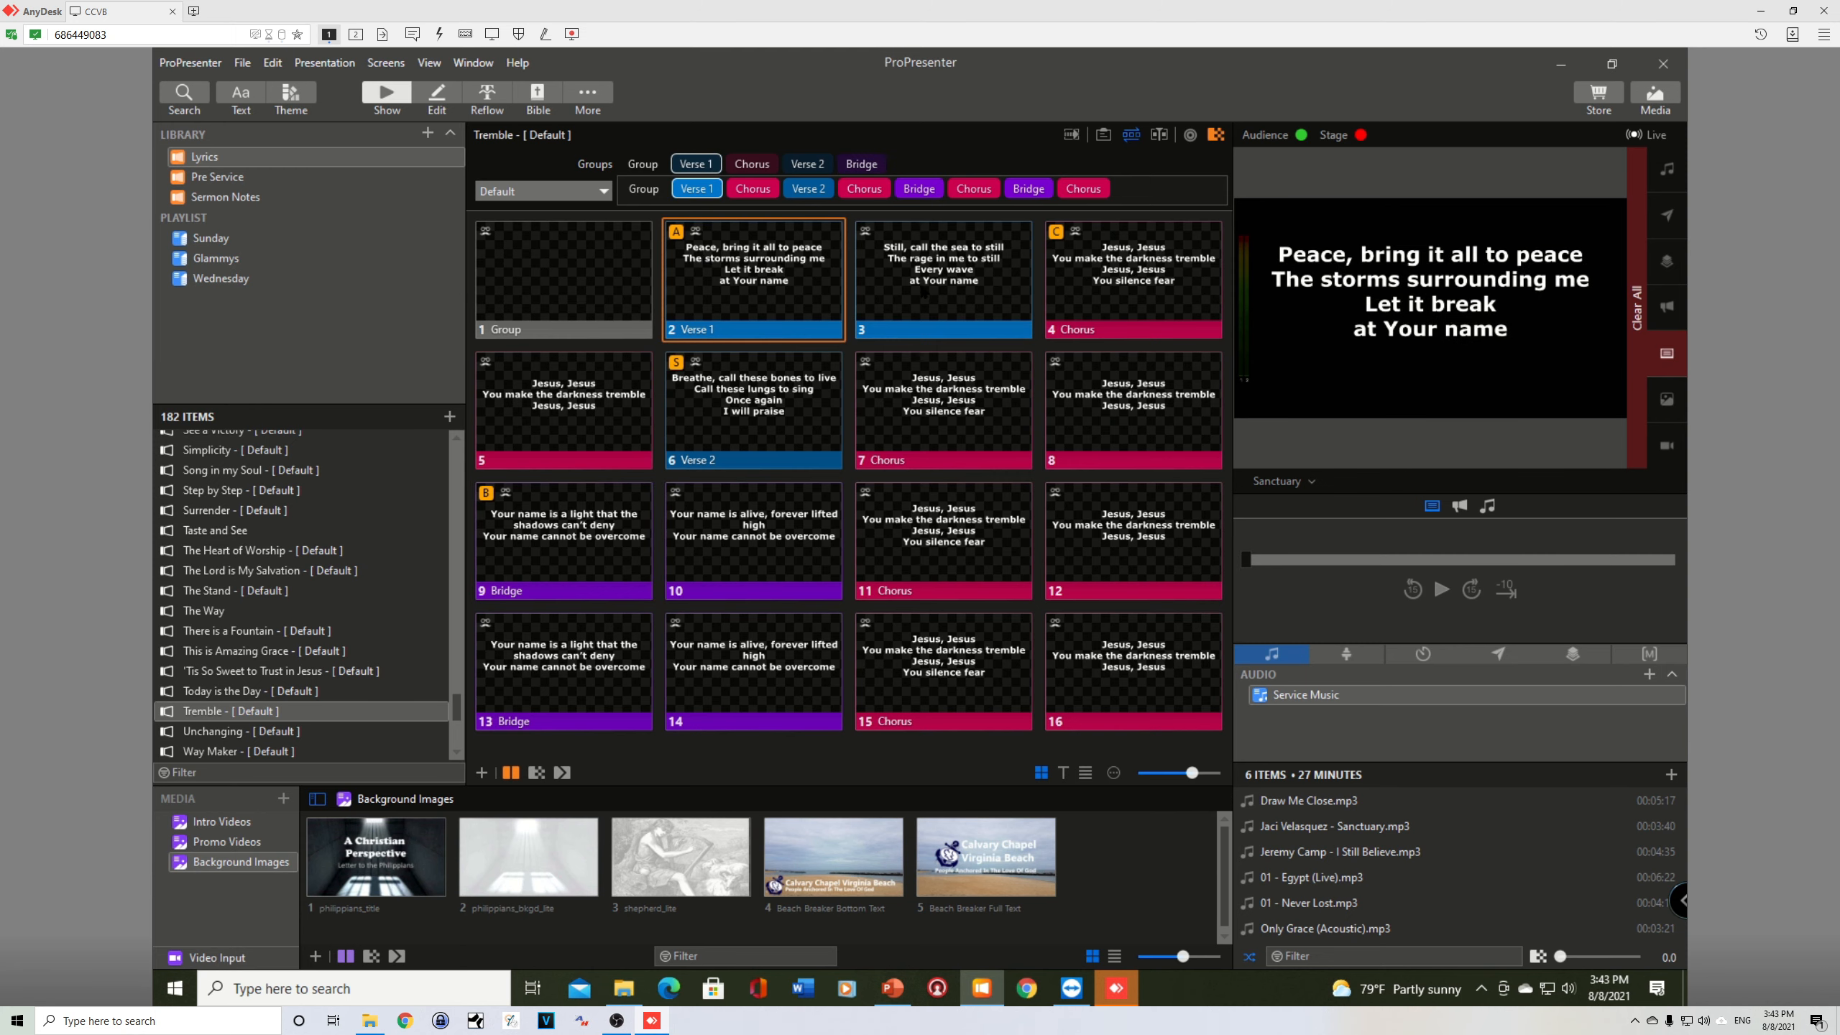
left_click(925, 292)
left_click(1108, 293)
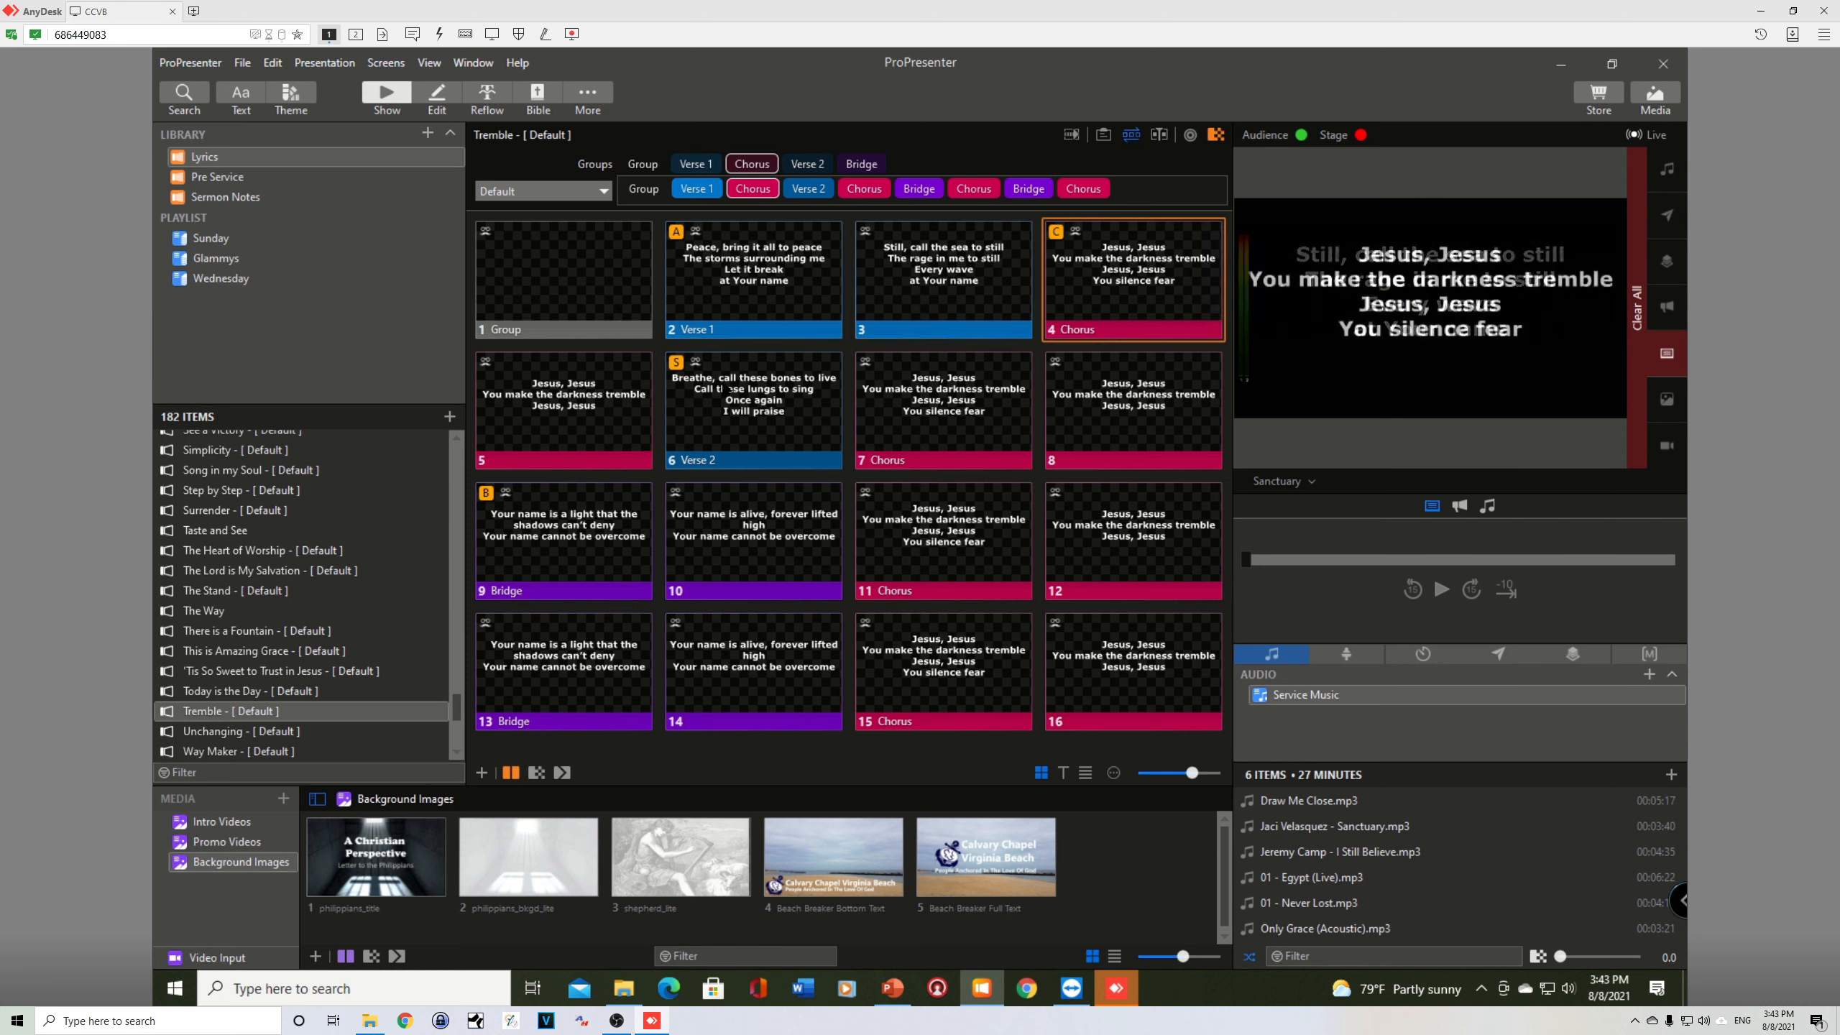
left_click(576, 404)
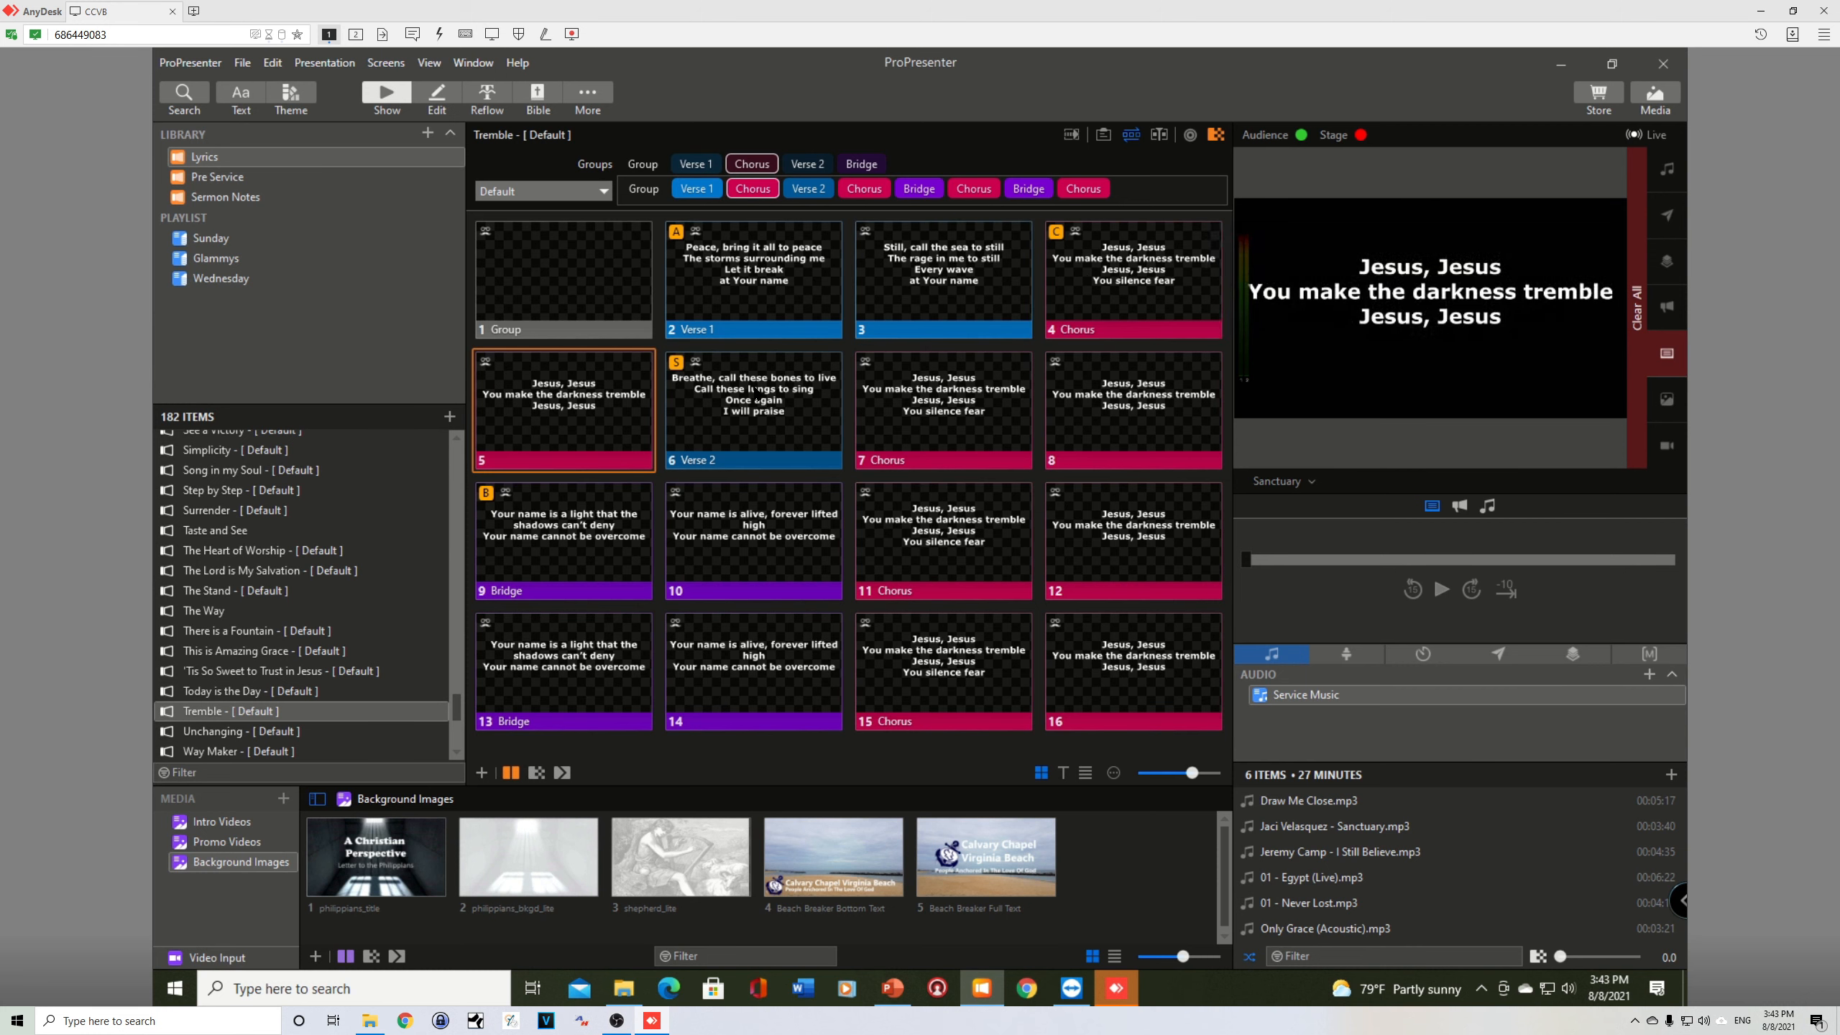
key("Right")
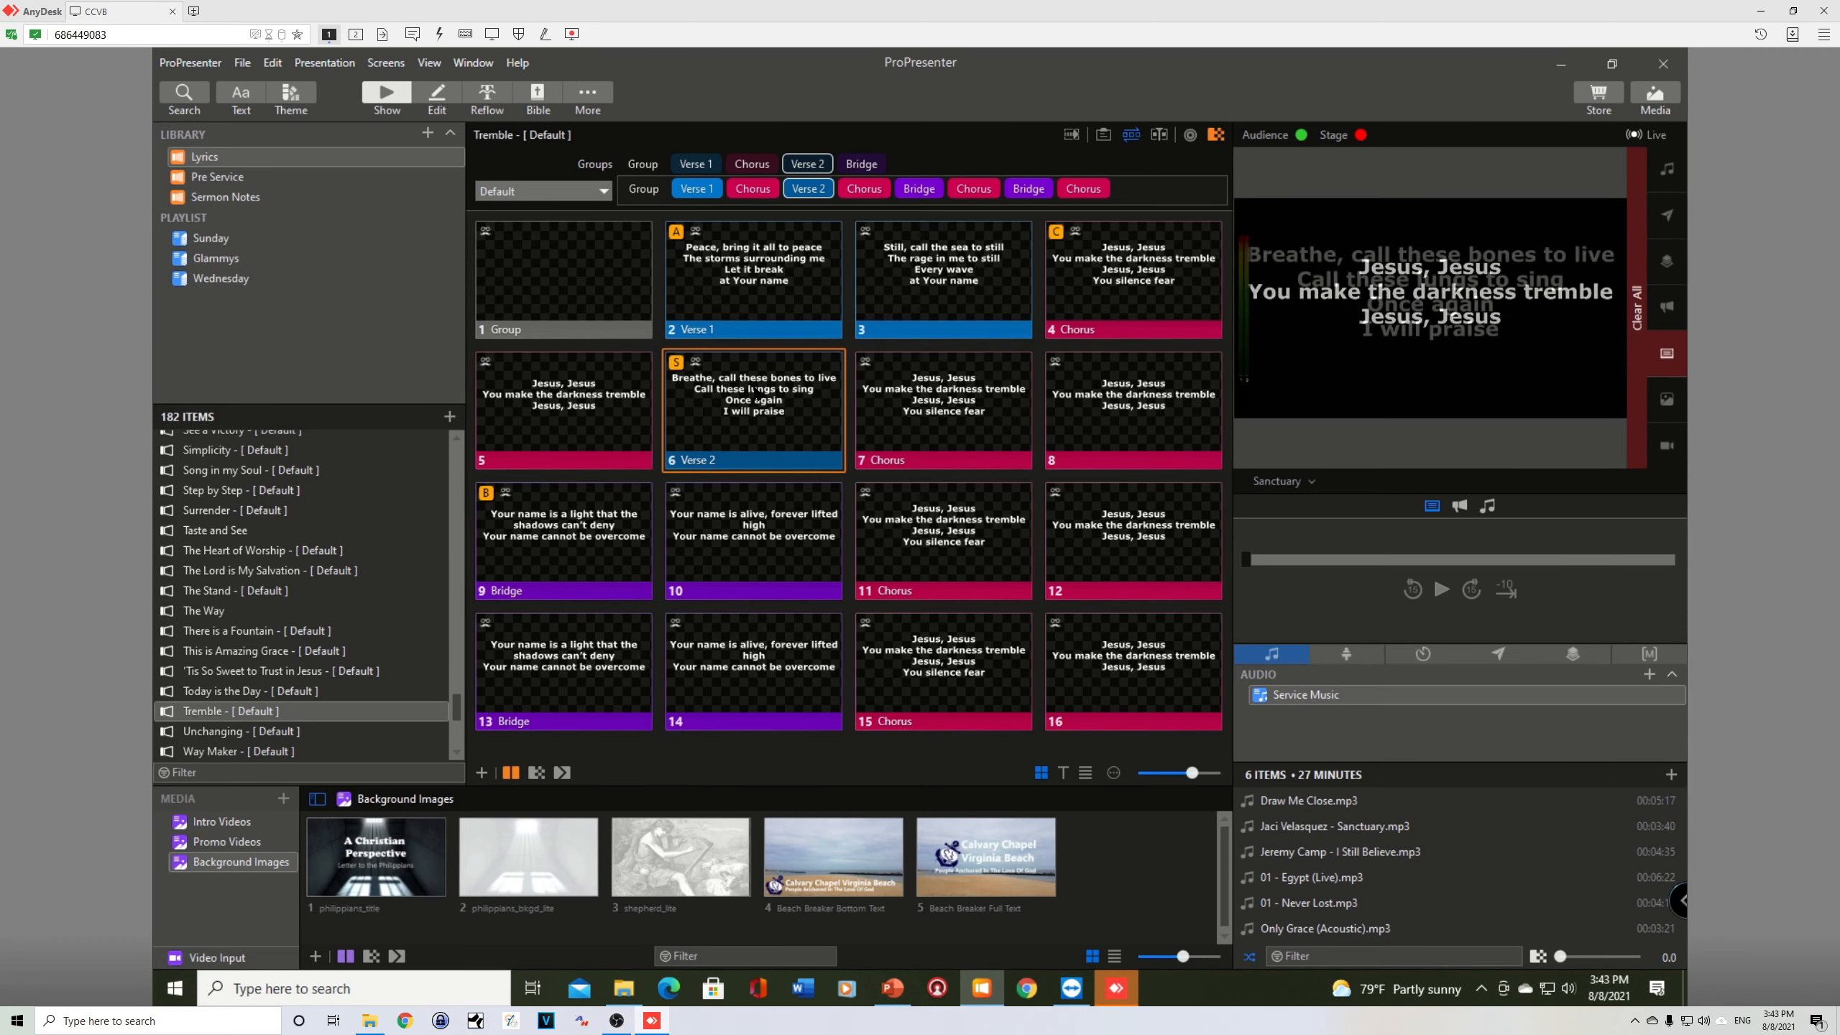
key("Right")
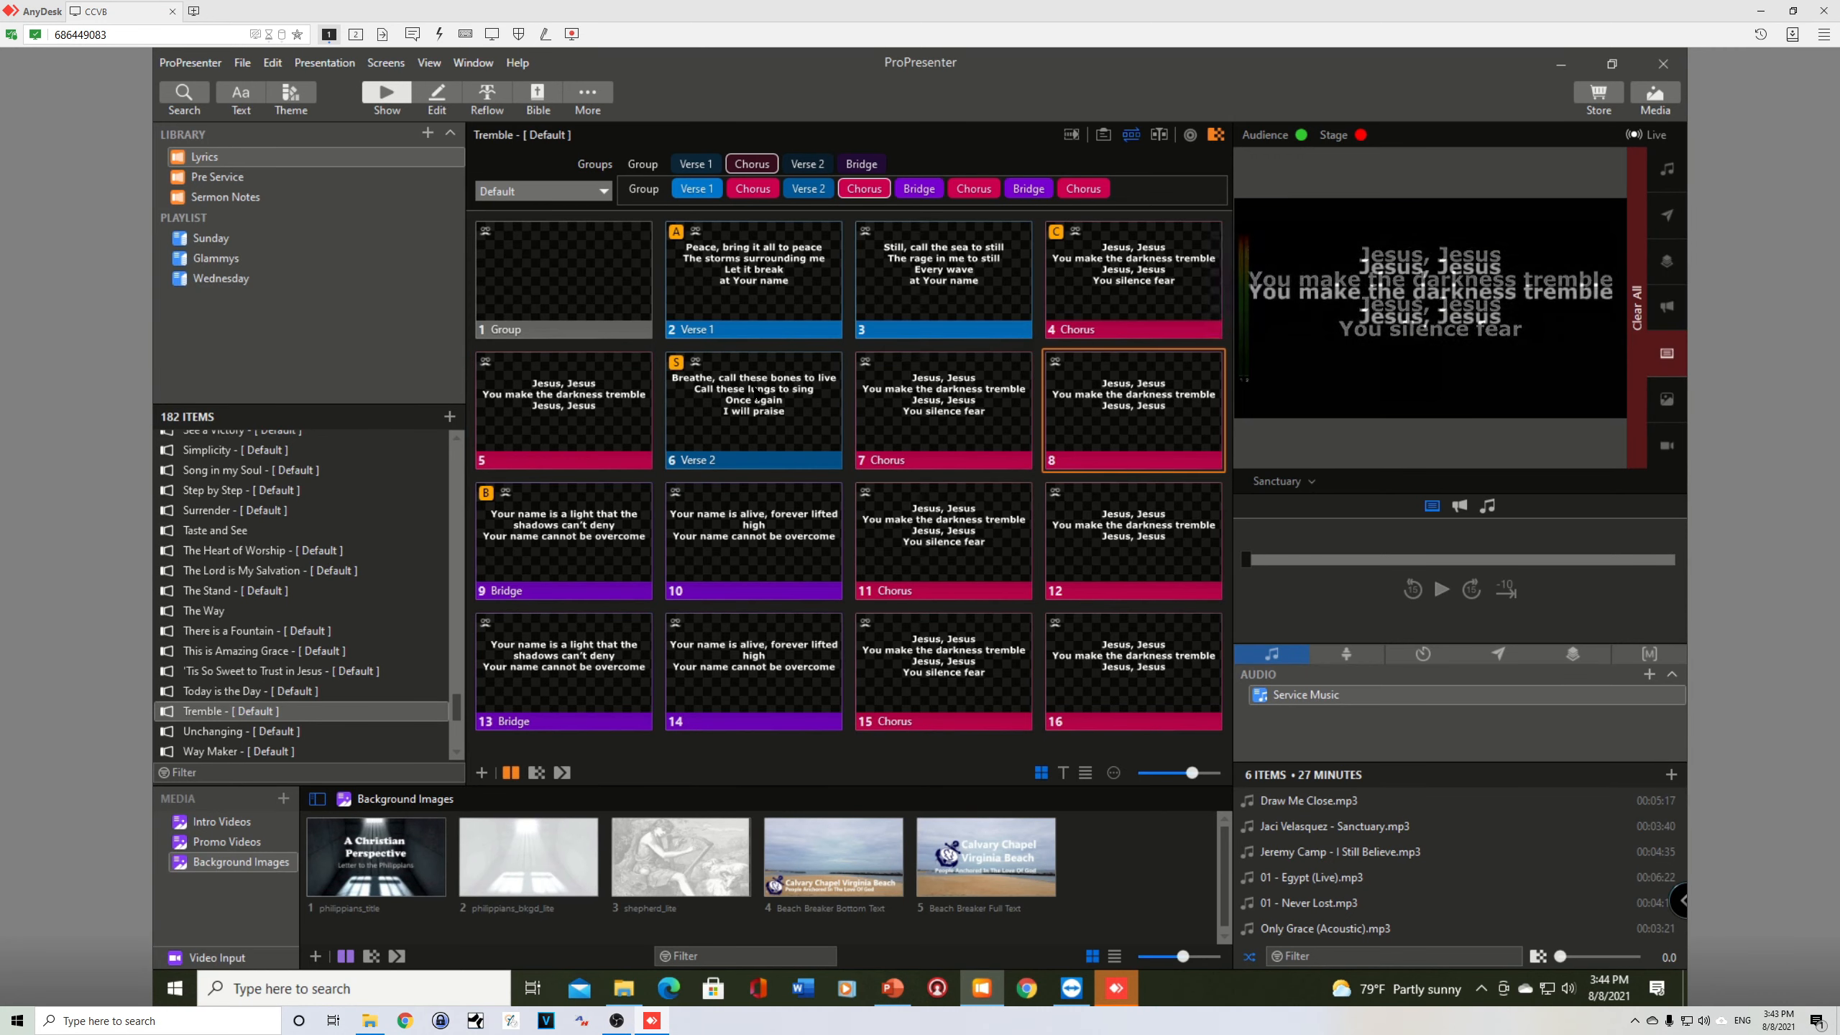
Step: Test moving back to Verse 2, forward to slide 8 and directly to slide 5, ending on blank slide 1
key("Left")
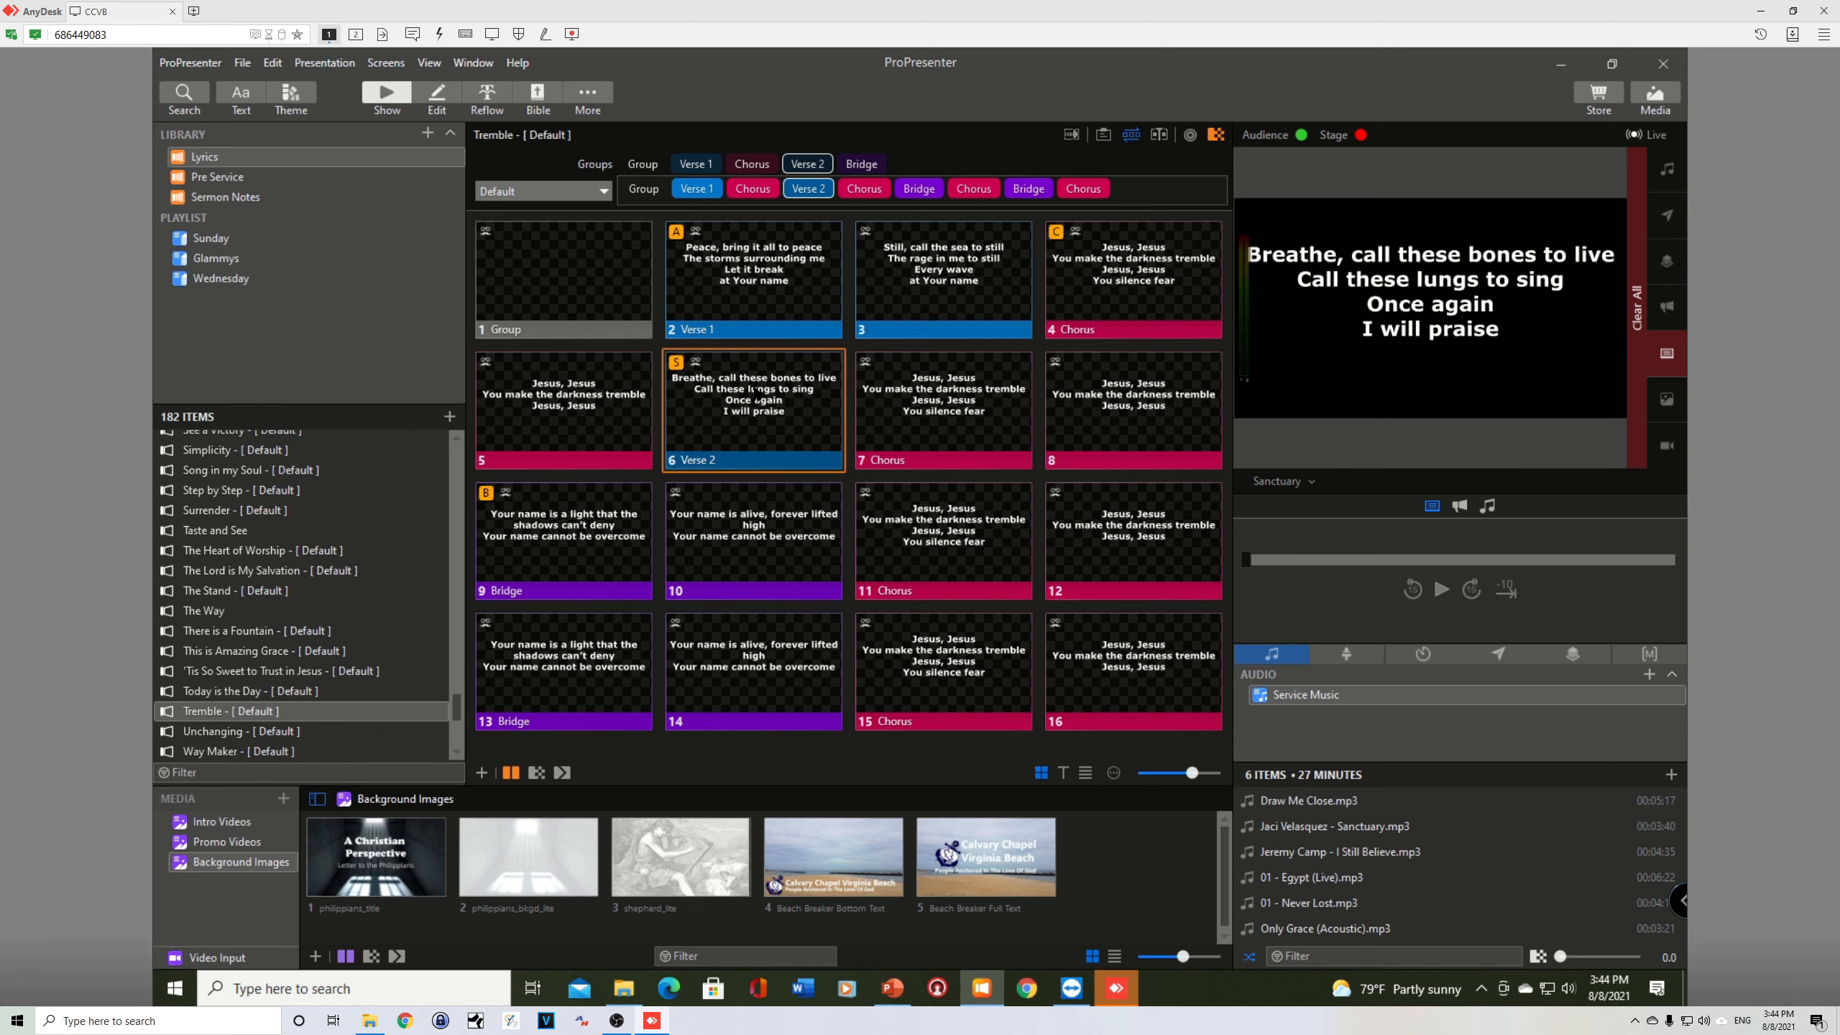
key("Right")
key("Right")
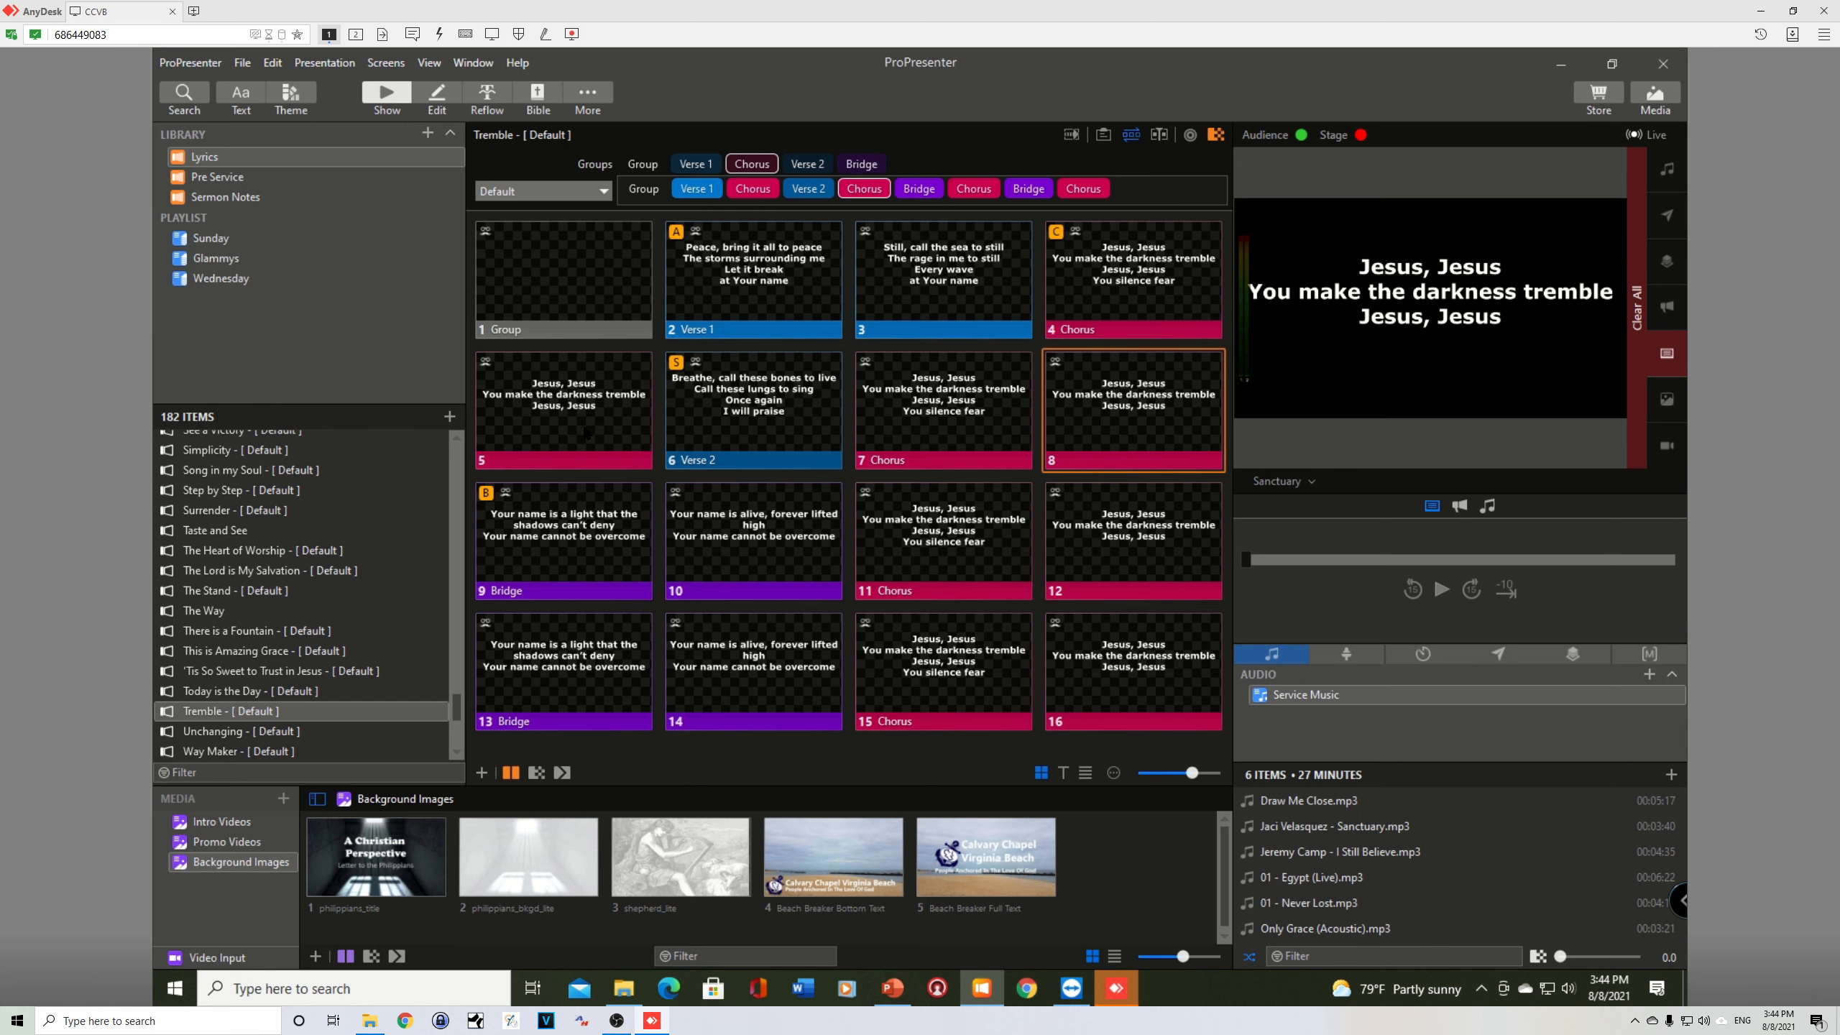
key("5")
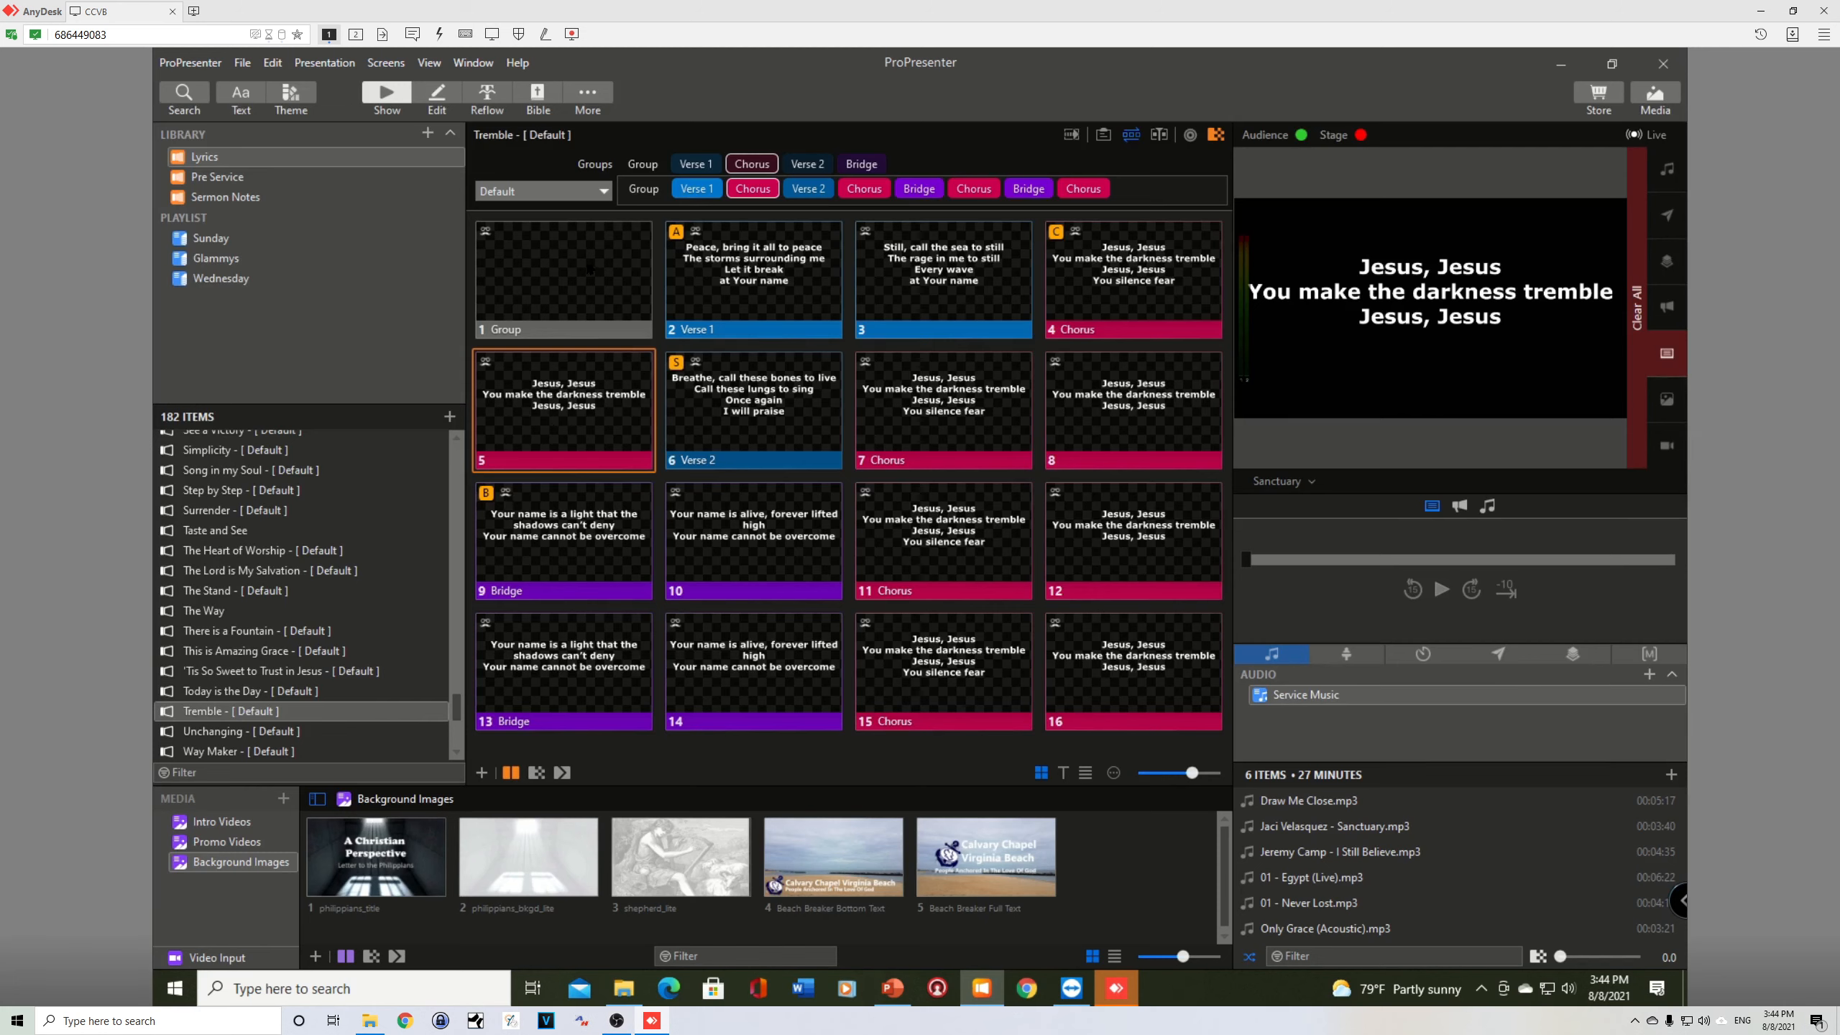
left_click(591, 270)
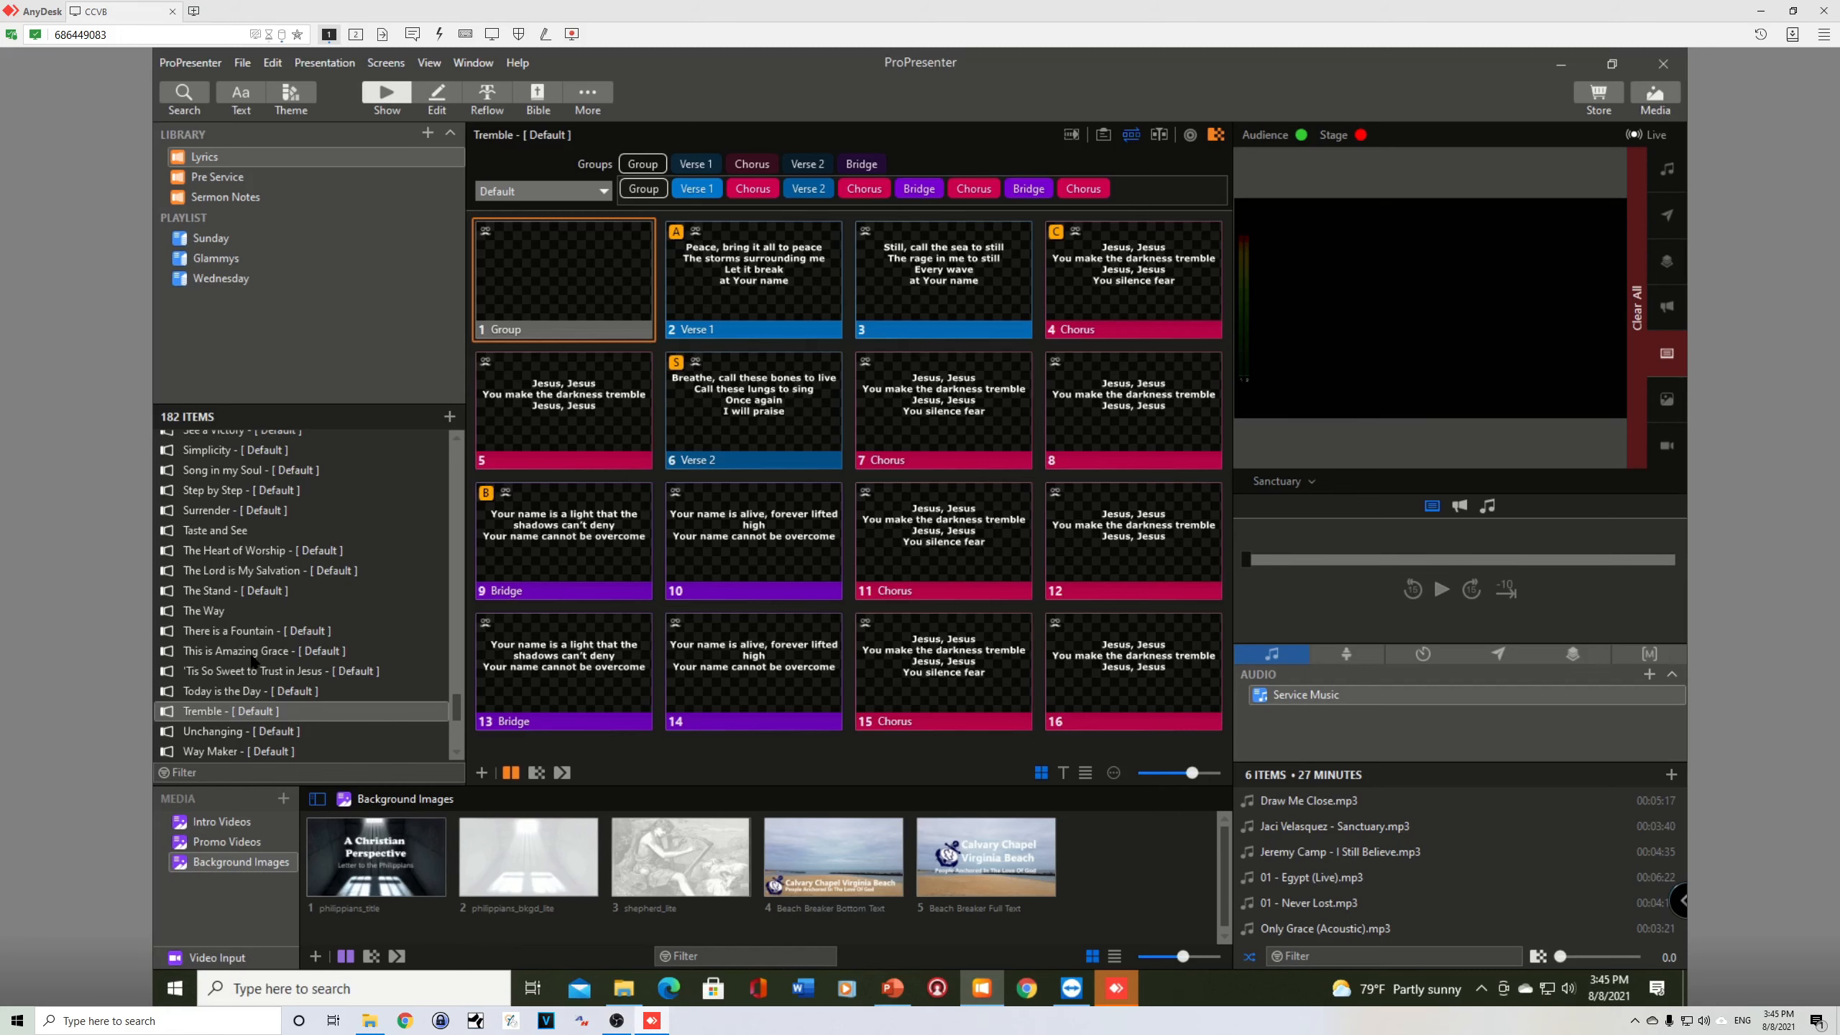
Step: View the libraries and playlists that Tremble can be added to, without adding it
left_click(220, 714)
right_click(220, 714)
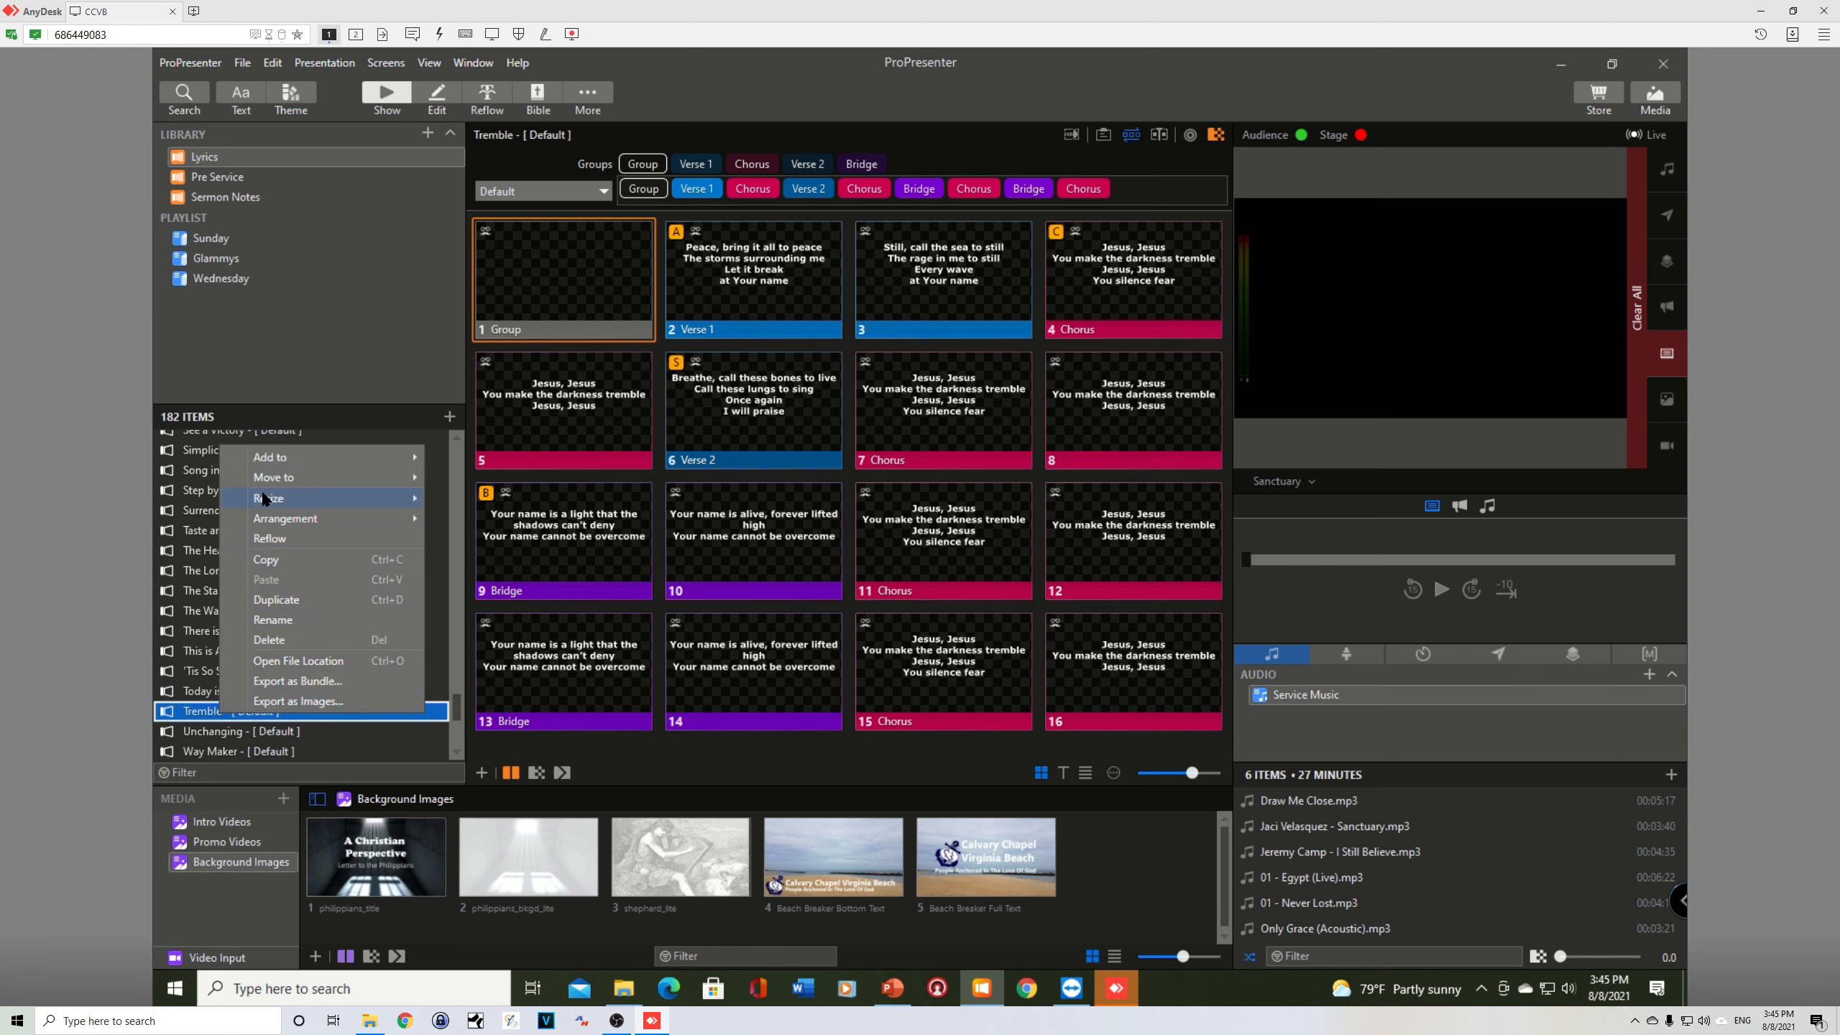
mouse_move(269, 464)
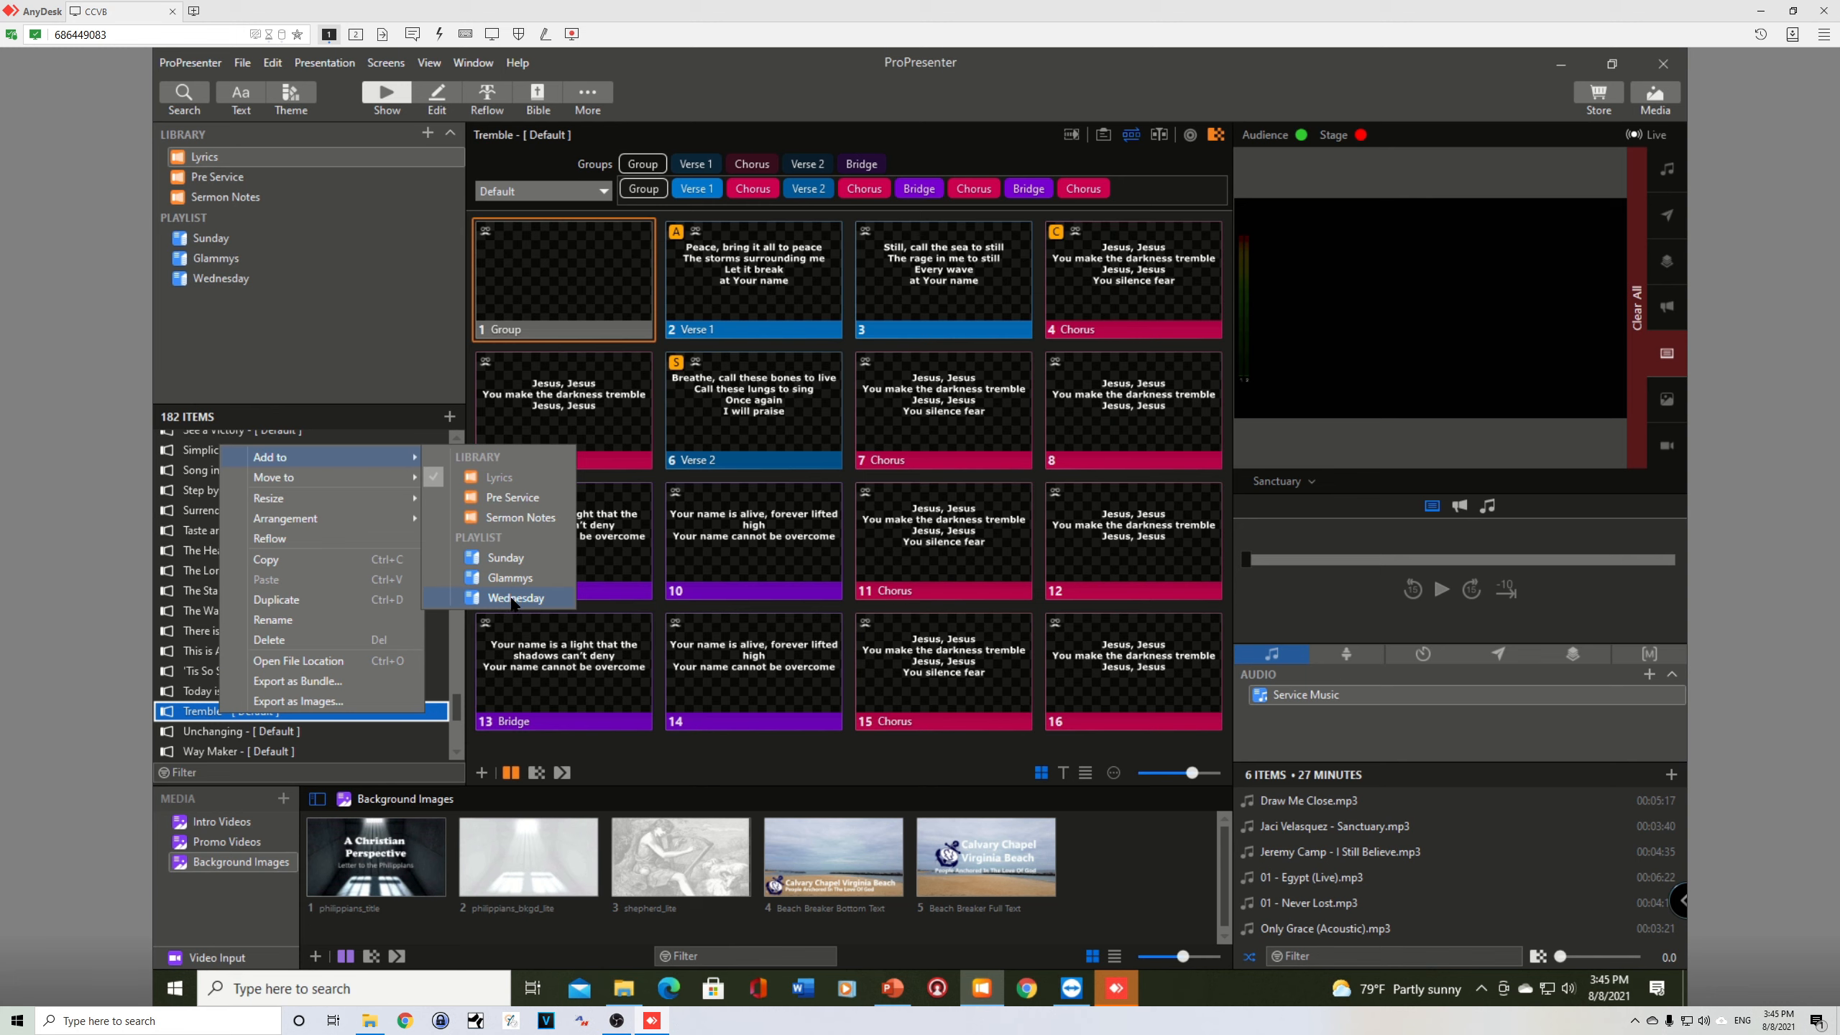
left_click(335, 394)
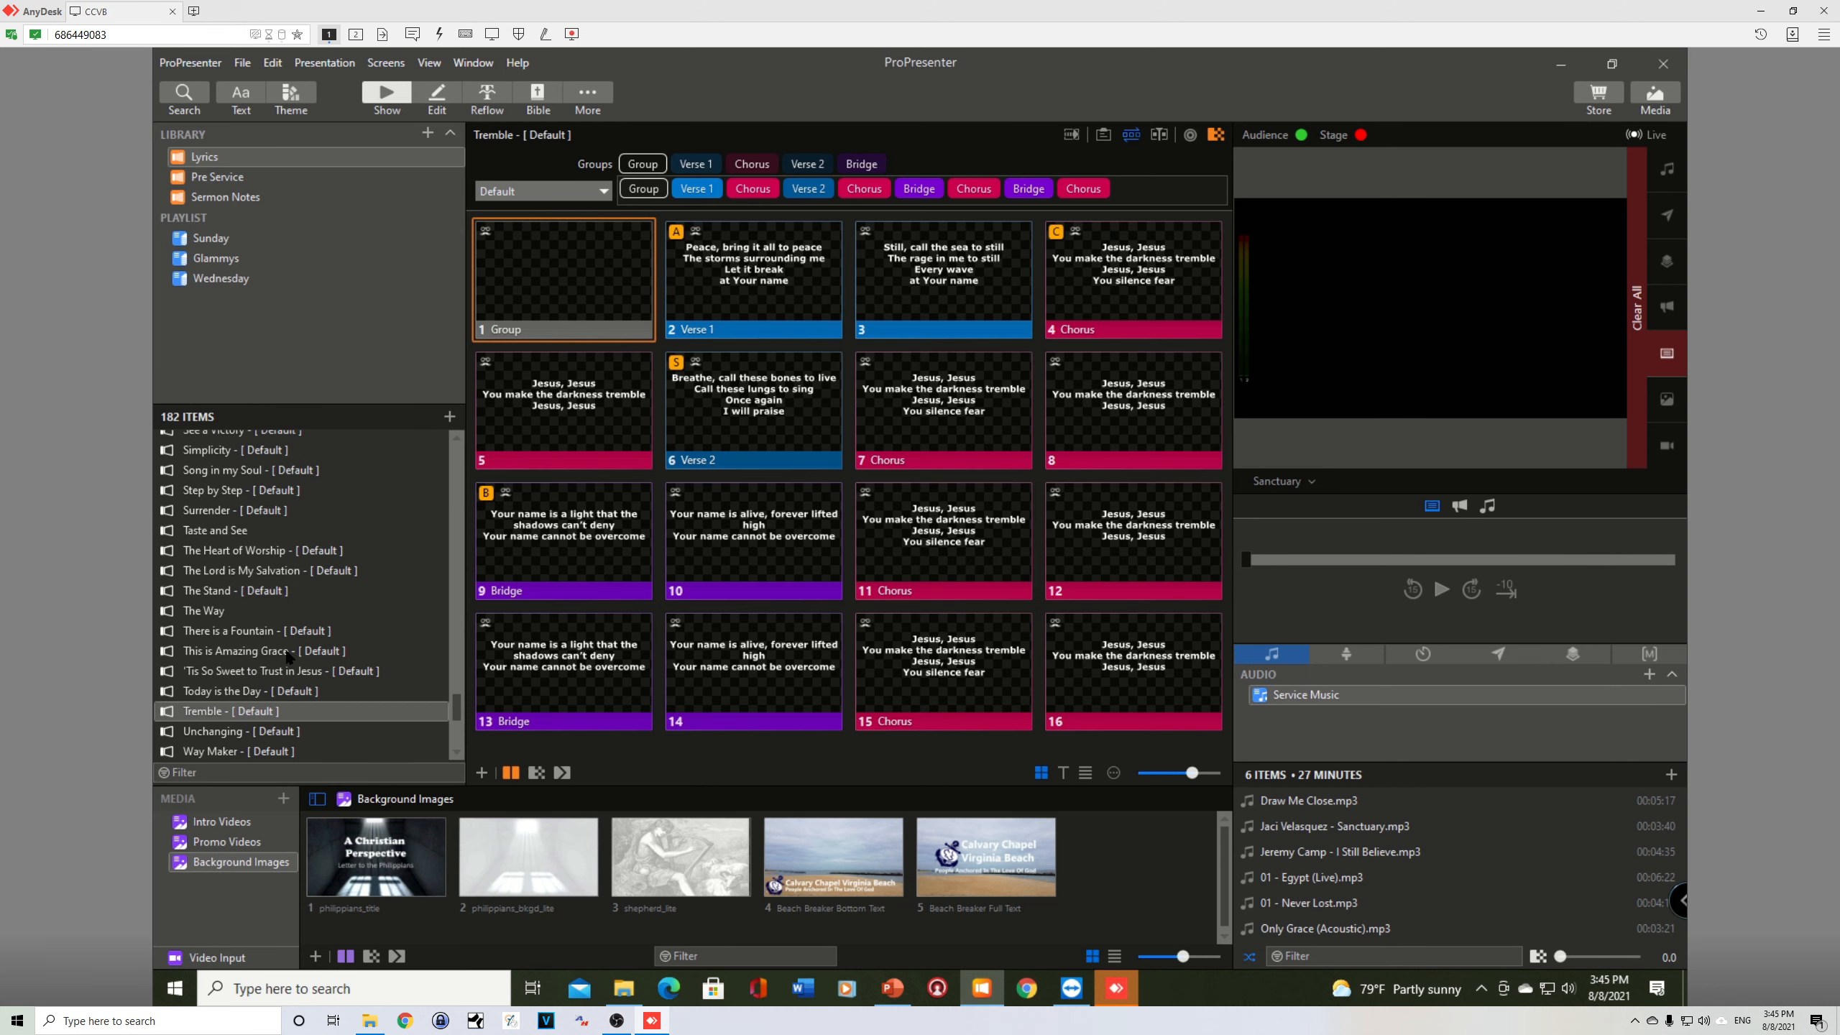
Step: Add Today is the Day to the Wednesday playlist and place it after Blessed Assurance in the Worship section
left_click(230, 712)
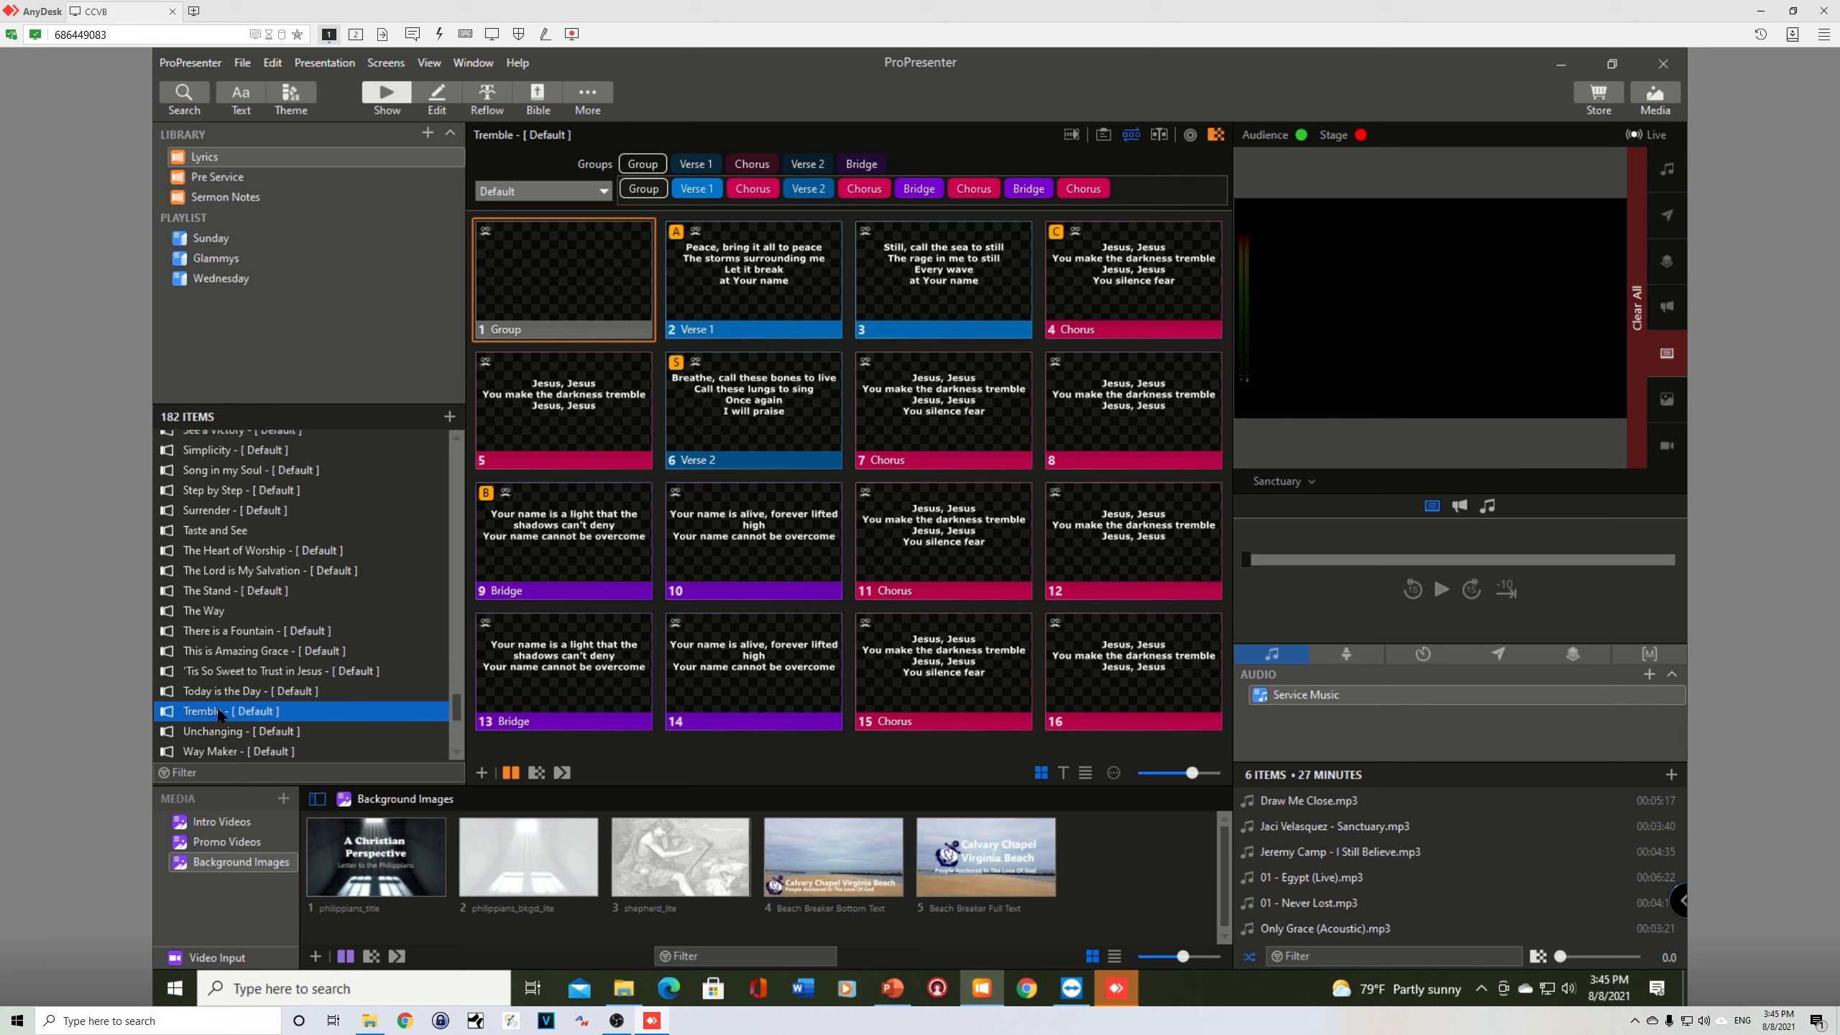
left_click_drag(217, 693, 235, 288)
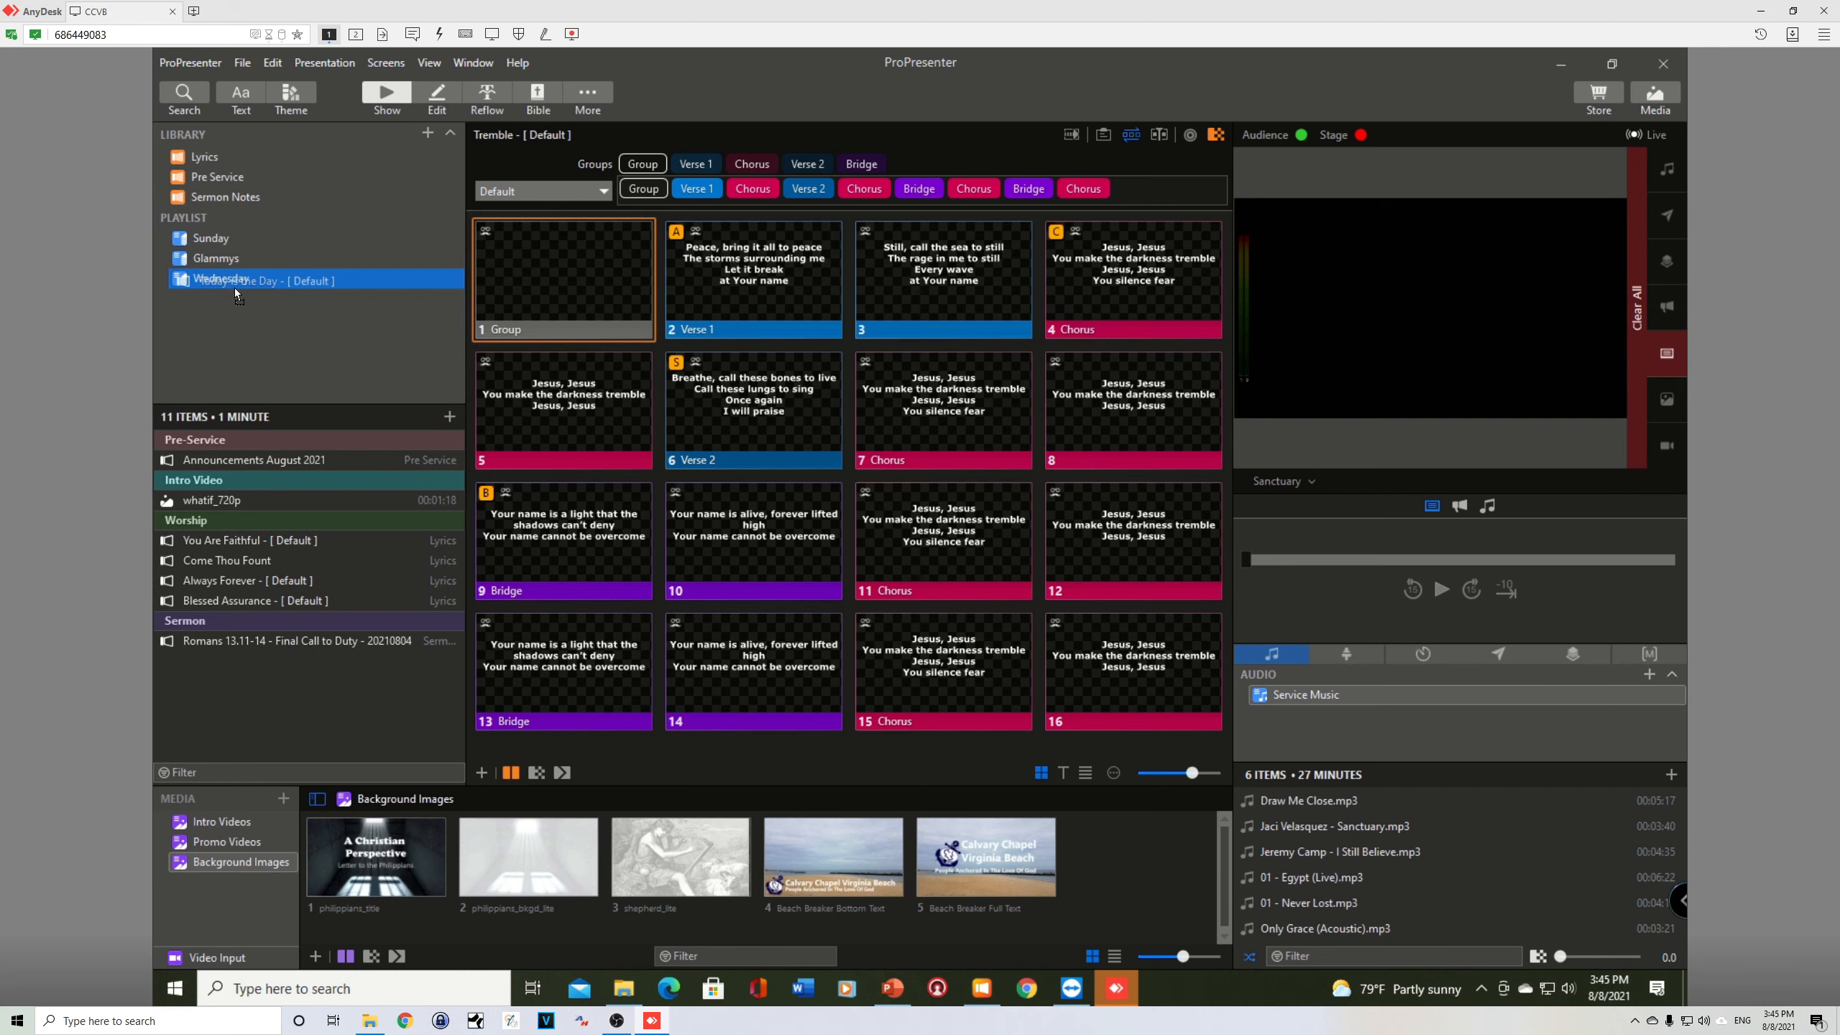
left_click_drag(235, 287, 233, 285)
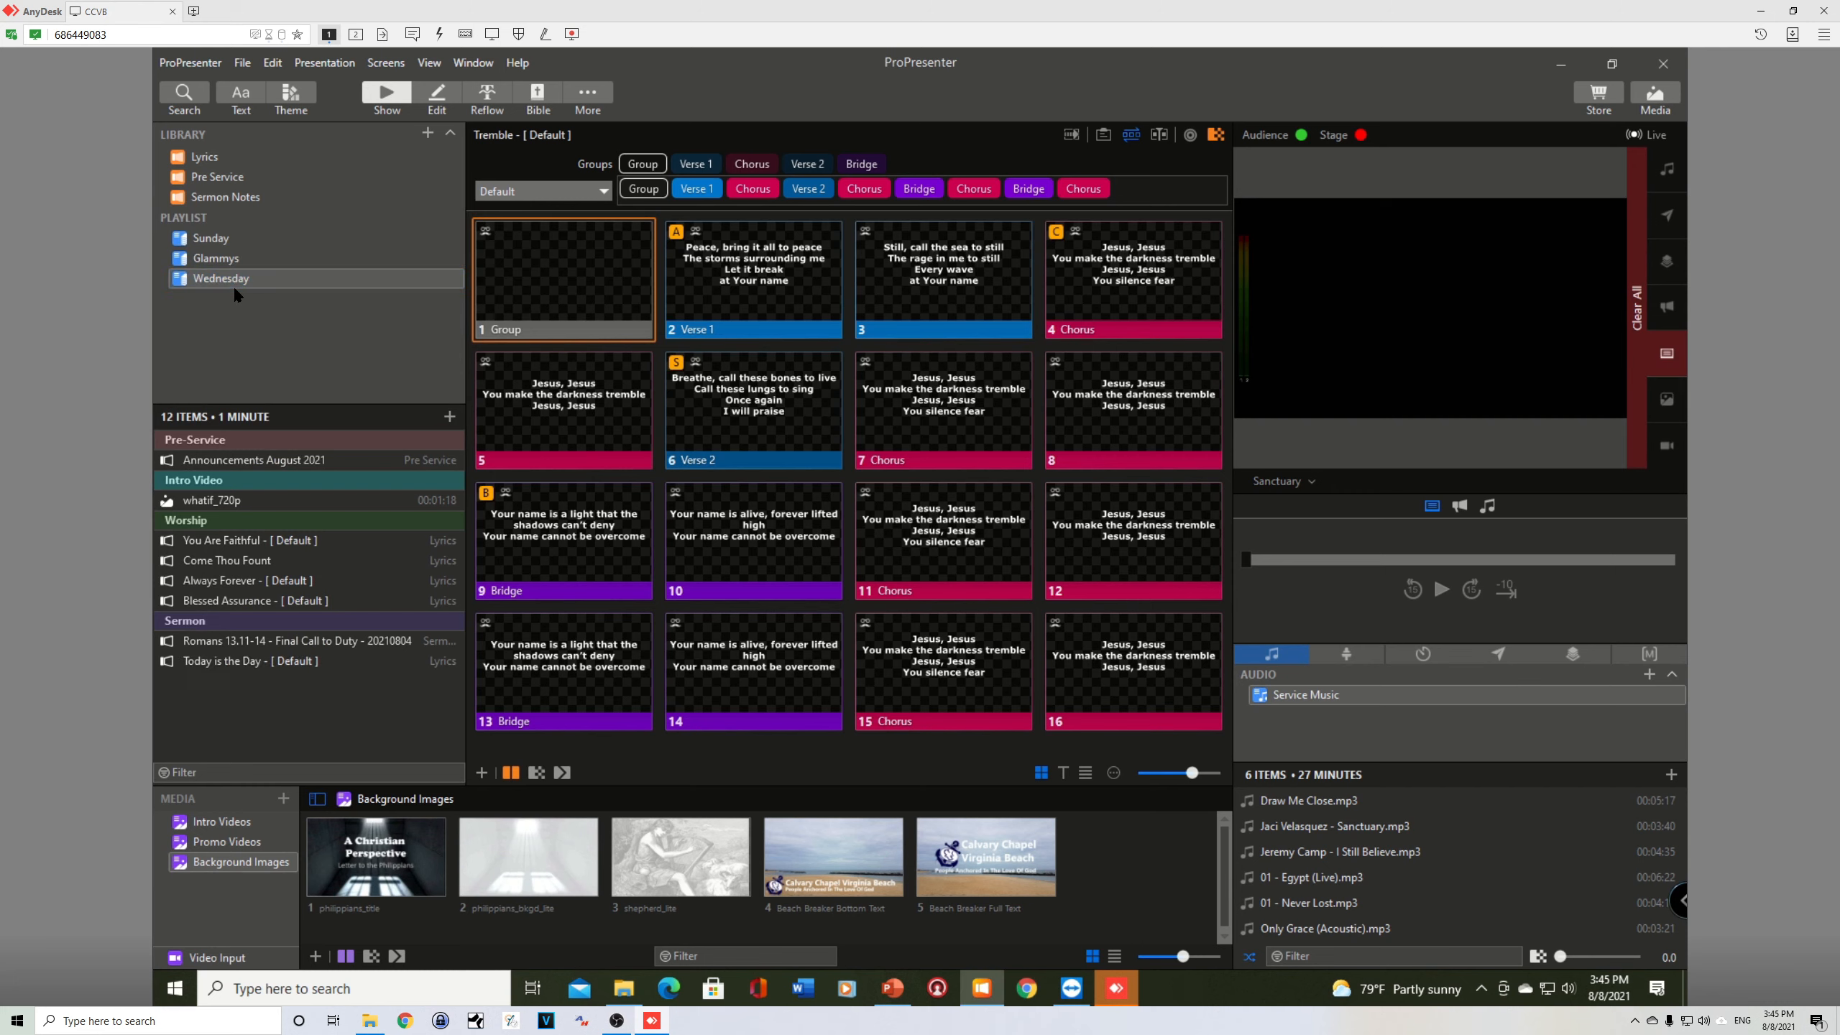
left_click(245, 662)
left_click_drag(245, 664, 246, 612)
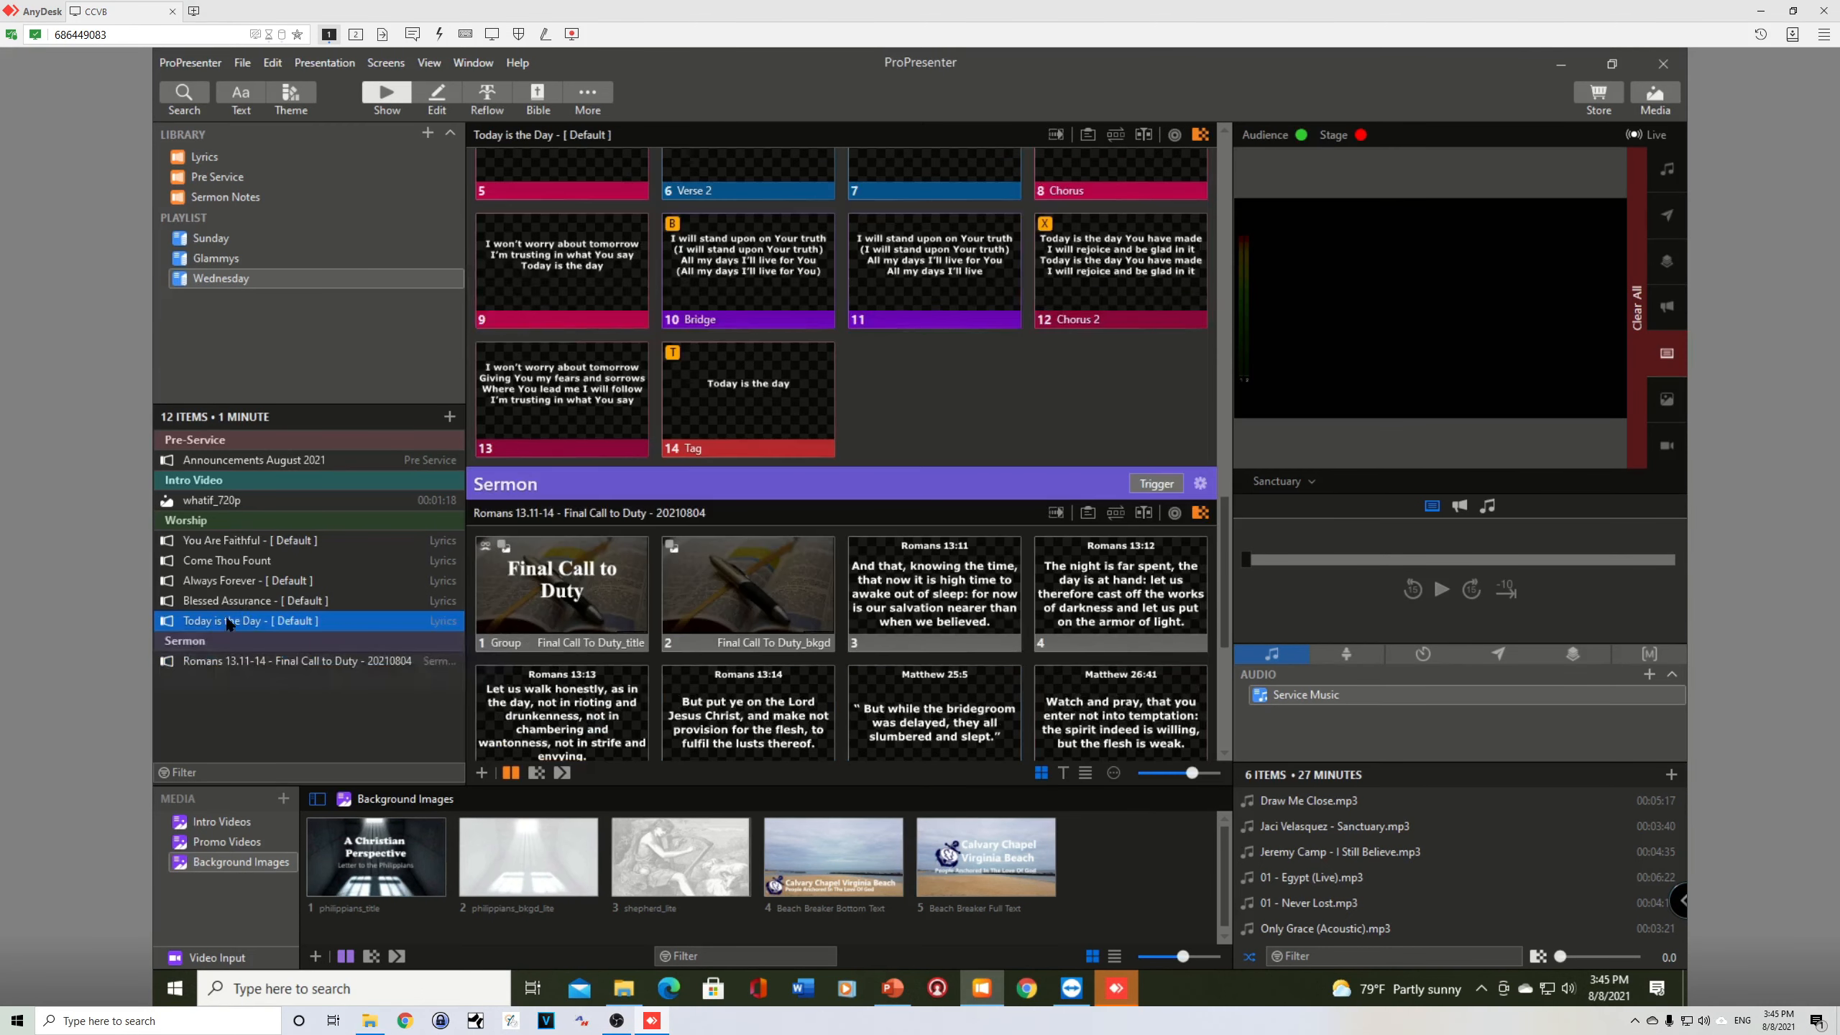
Step: Examine the slides of Today is the Day and Blessed Assurance within the Wednesday playlist
scroll(822, 385, "up", 3)
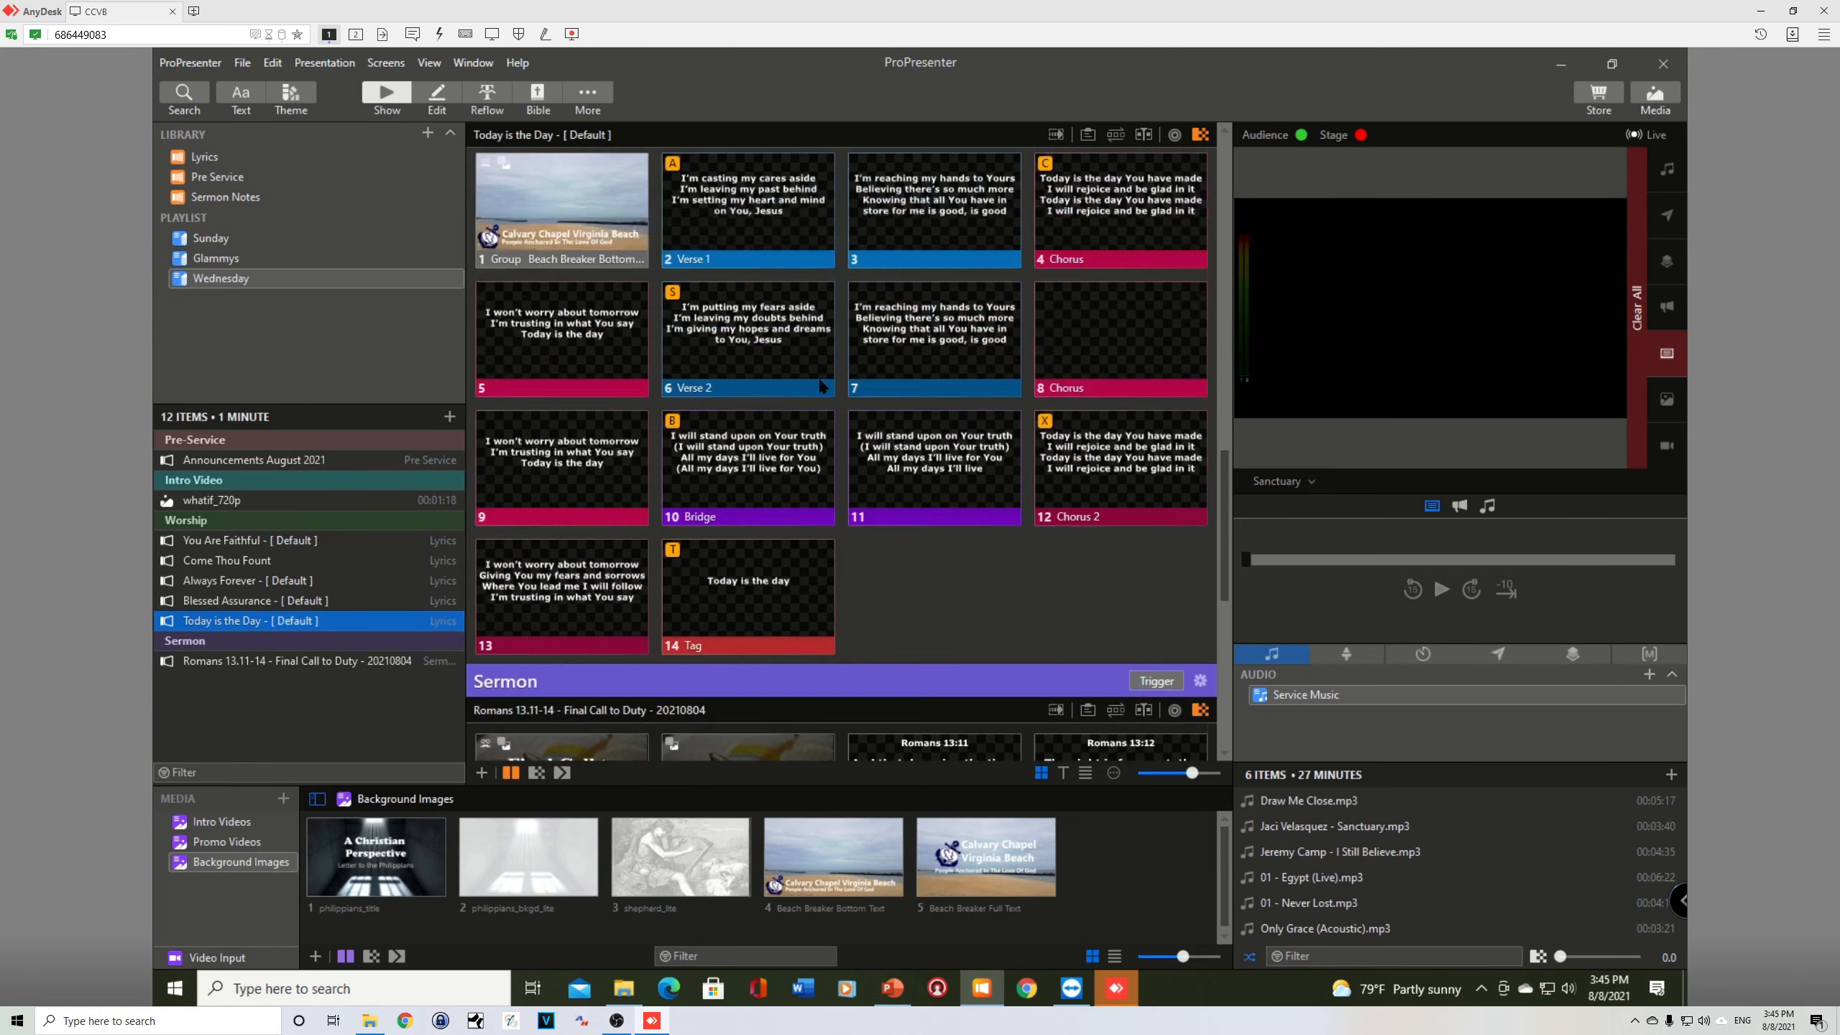
scroll(867, 422, "down", 2)
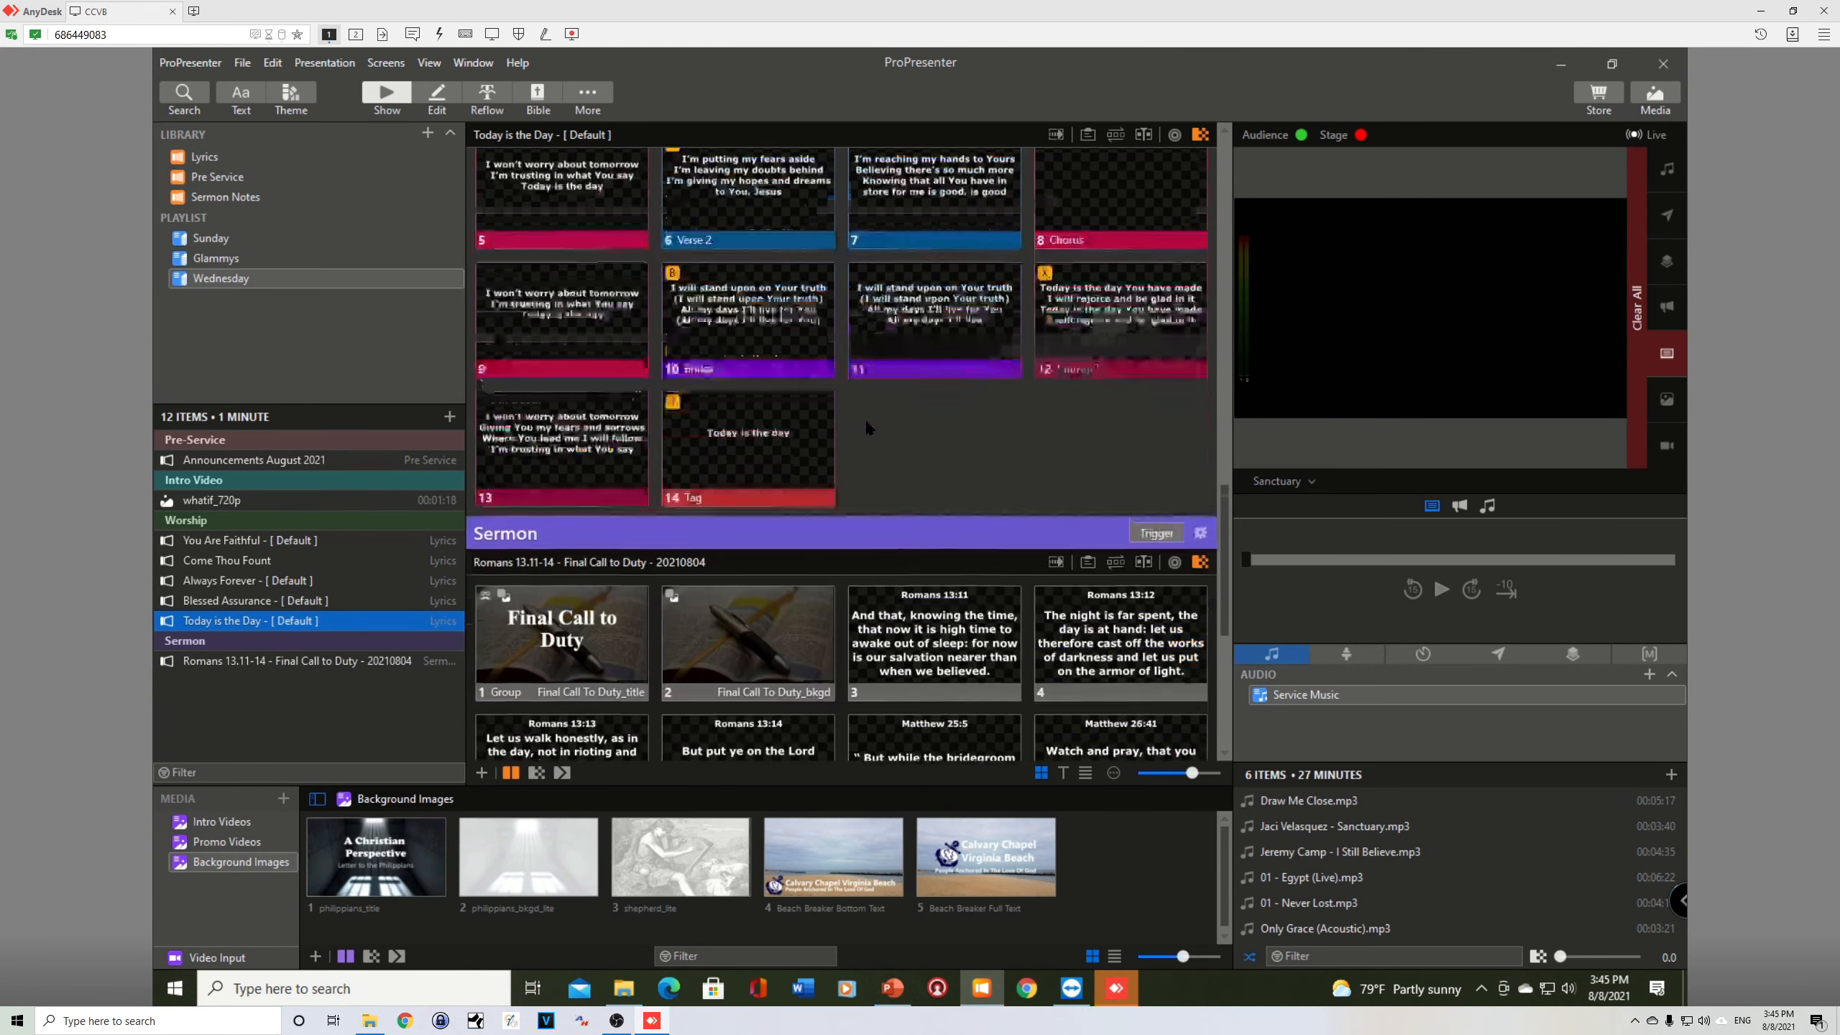
scroll(869, 429, "up", 4)
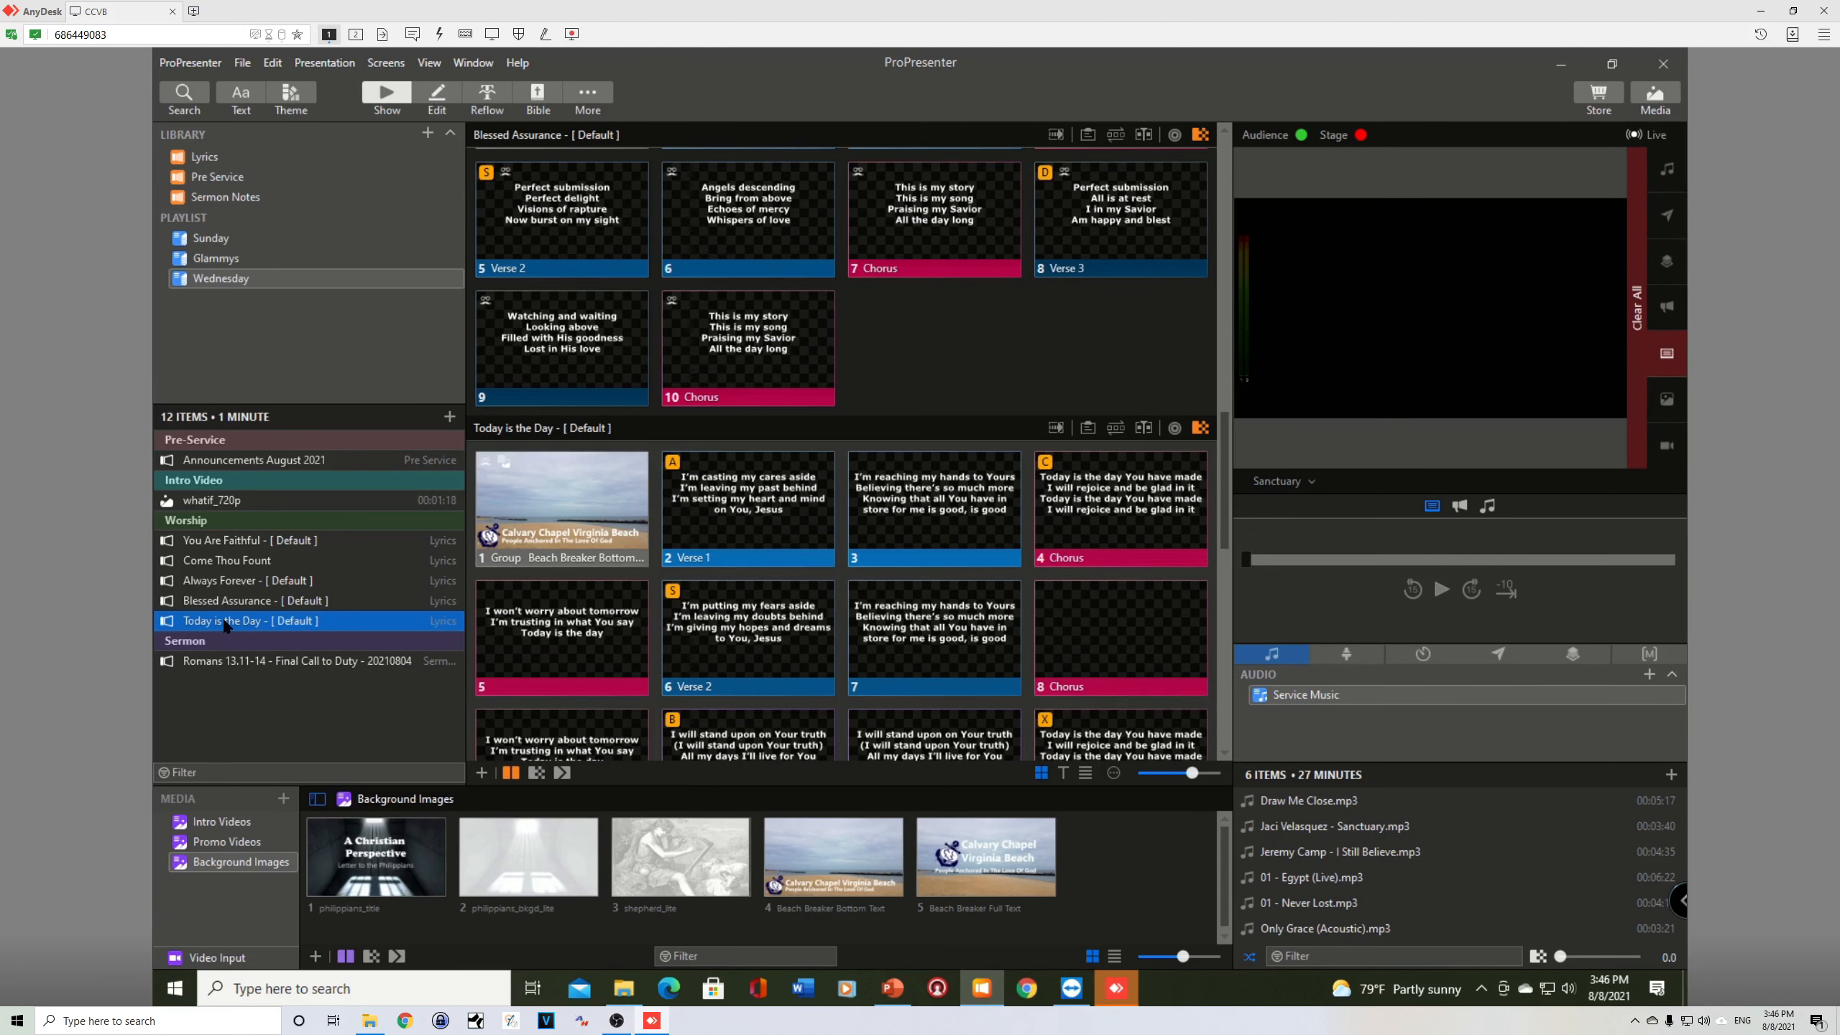
left_click(233, 602)
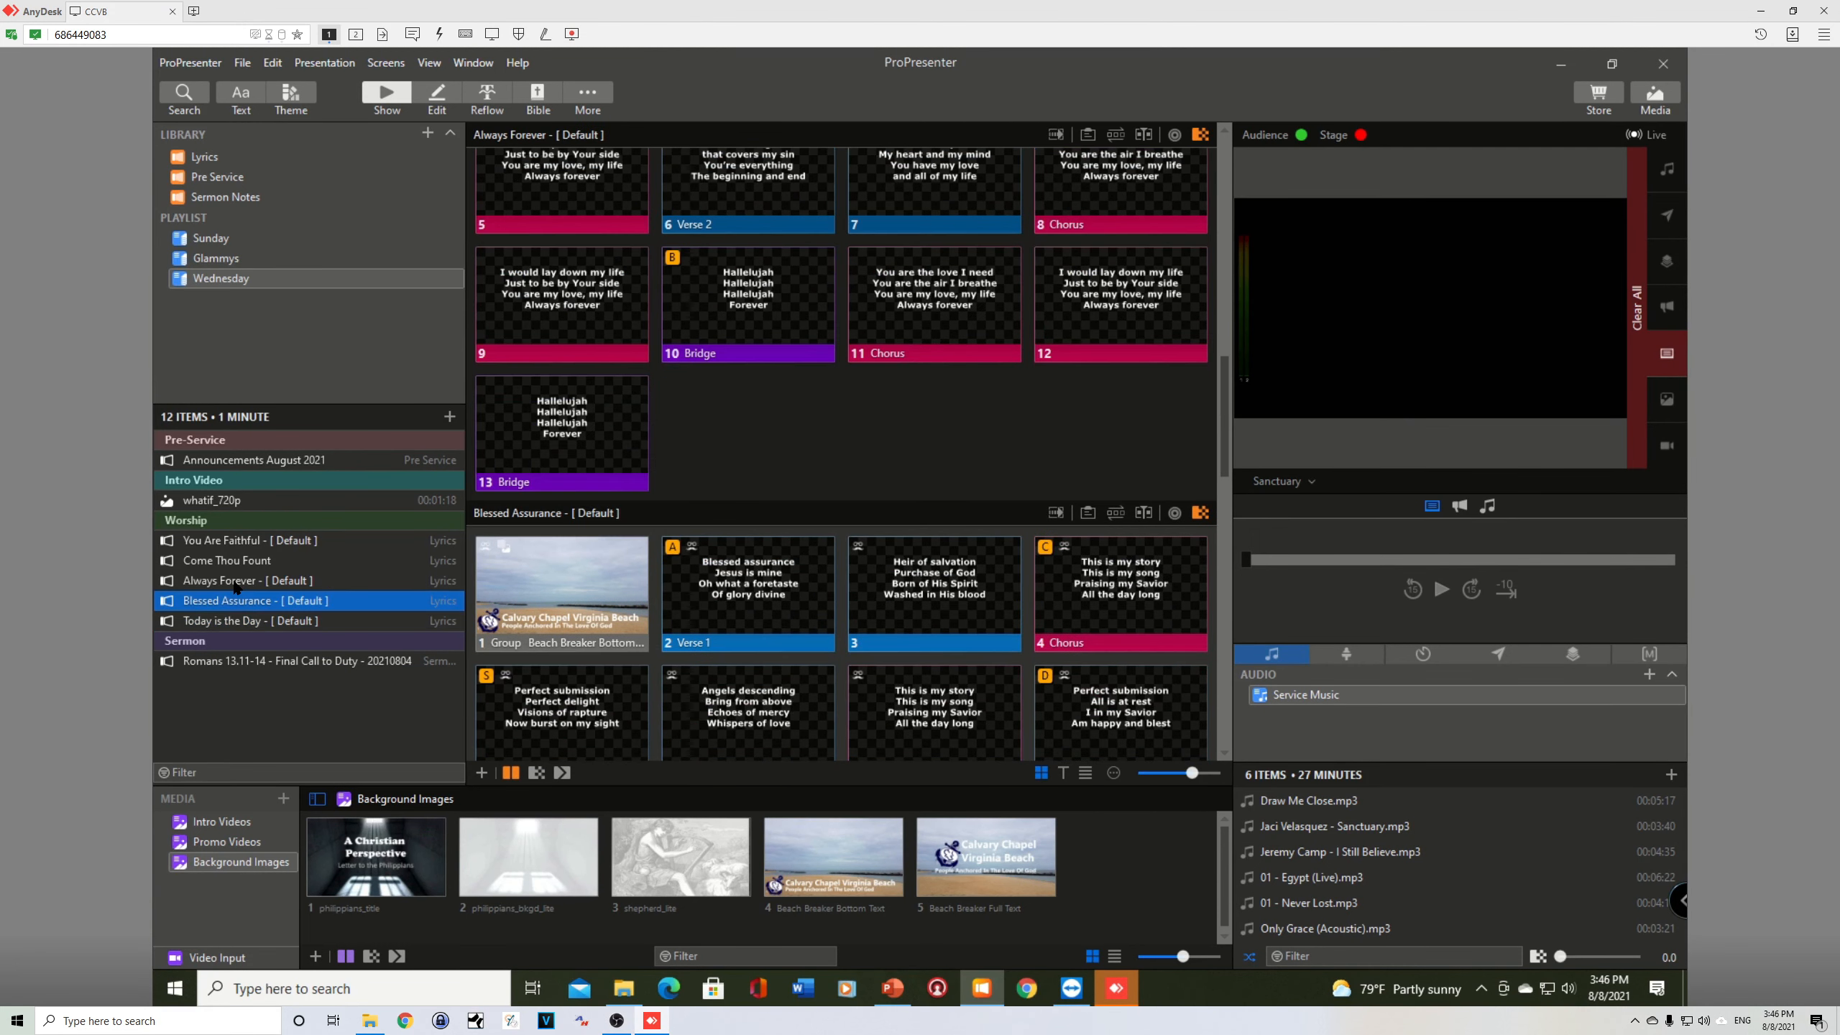
left_click(224, 621)
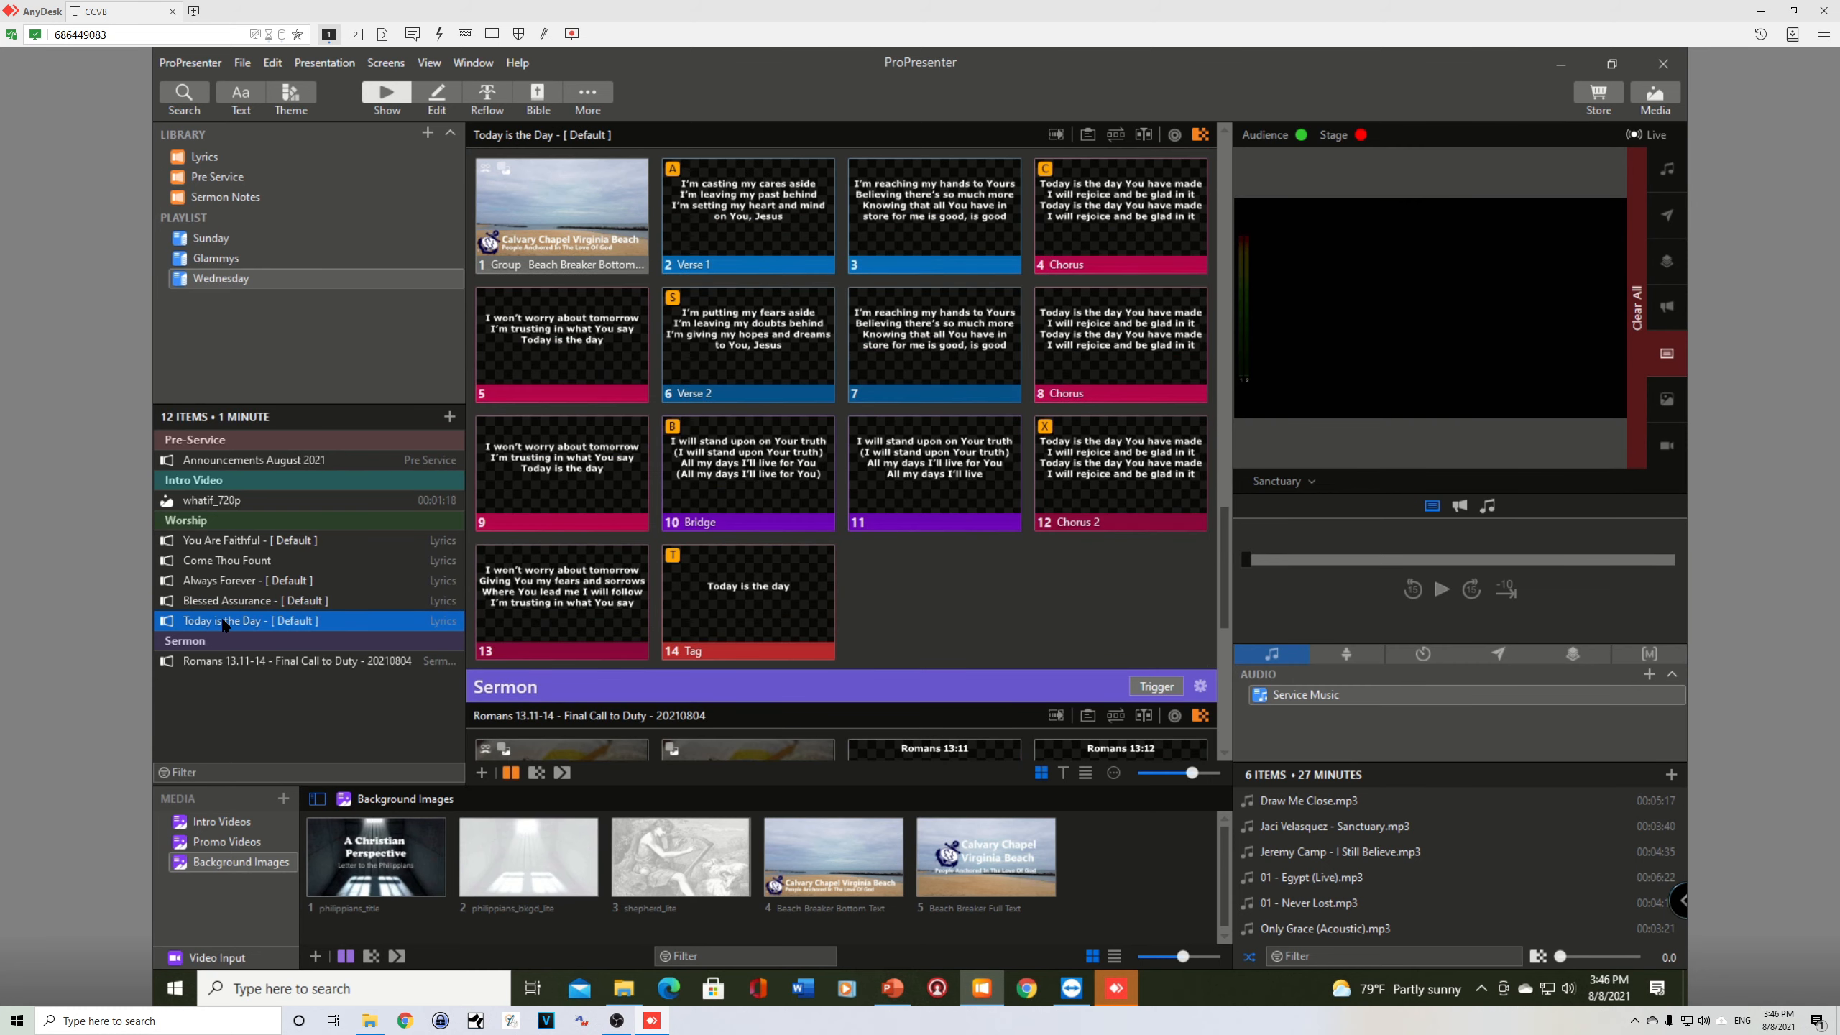
Step: Remove Today is the Day from the Wednesday playlist and reopen the Lyrics library
right_click(224, 625)
left_click(271, 779)
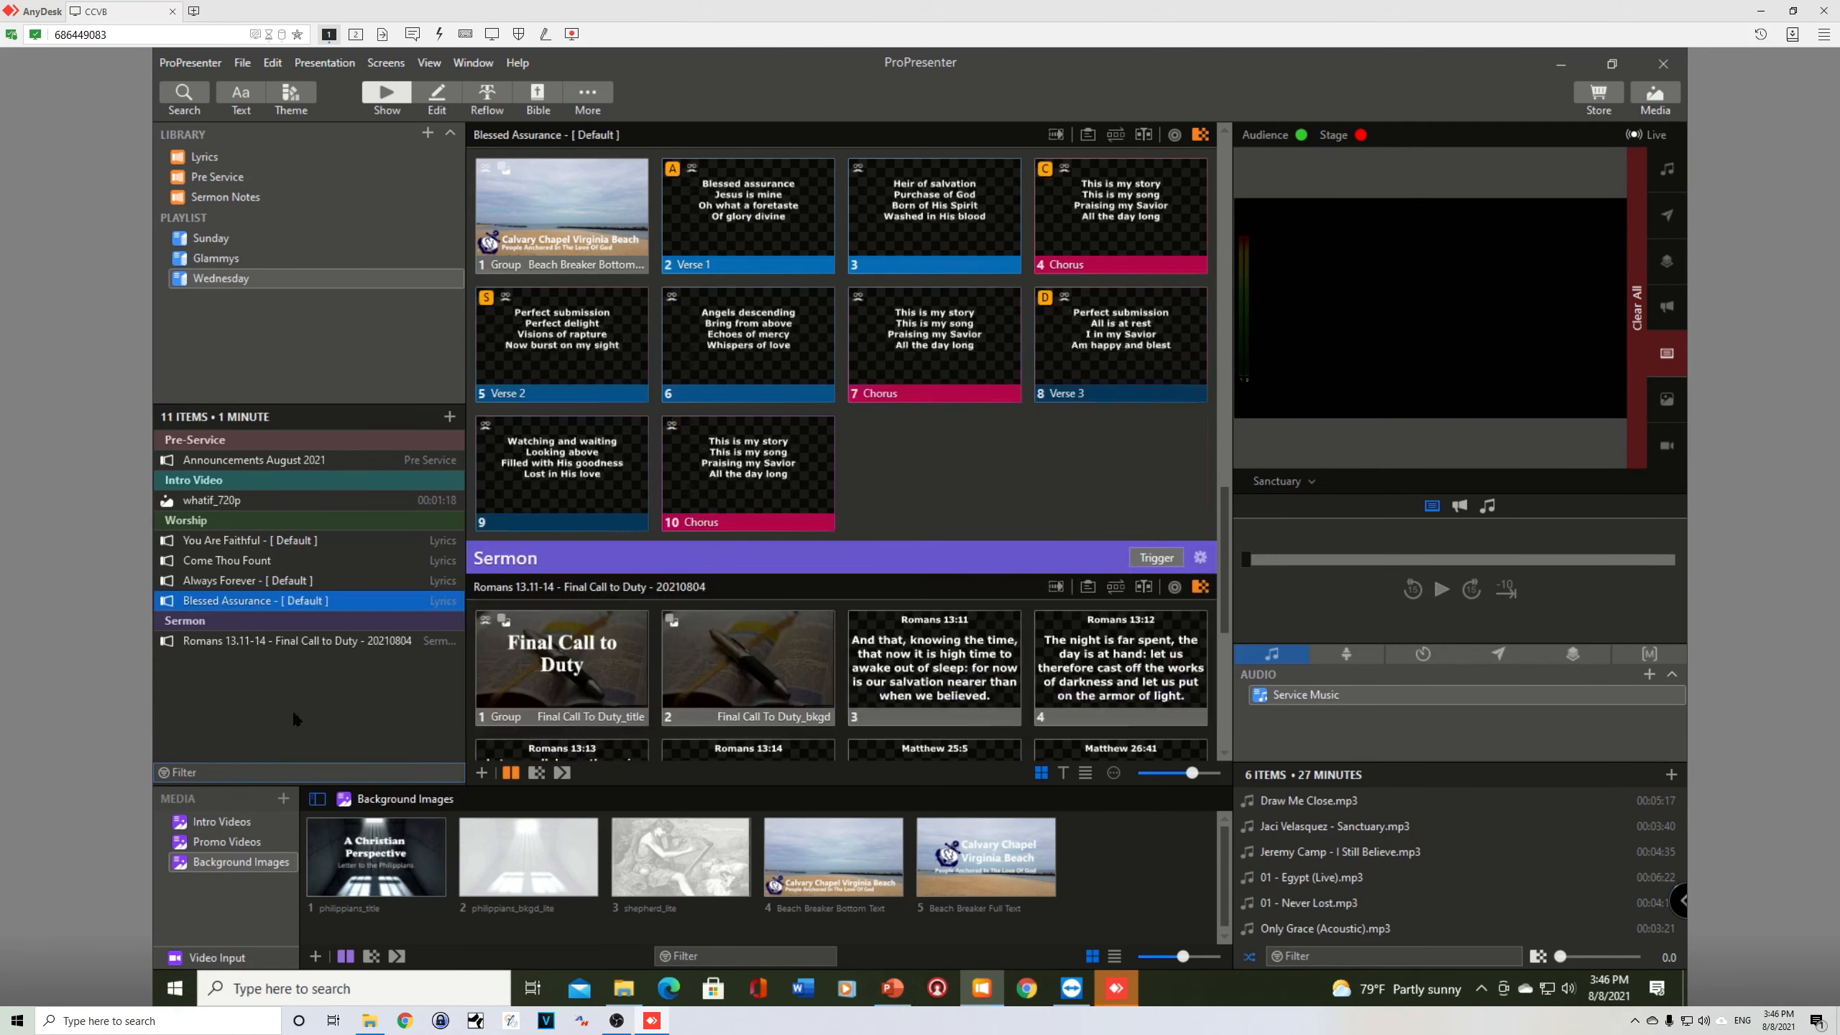
left_click(214, 160)
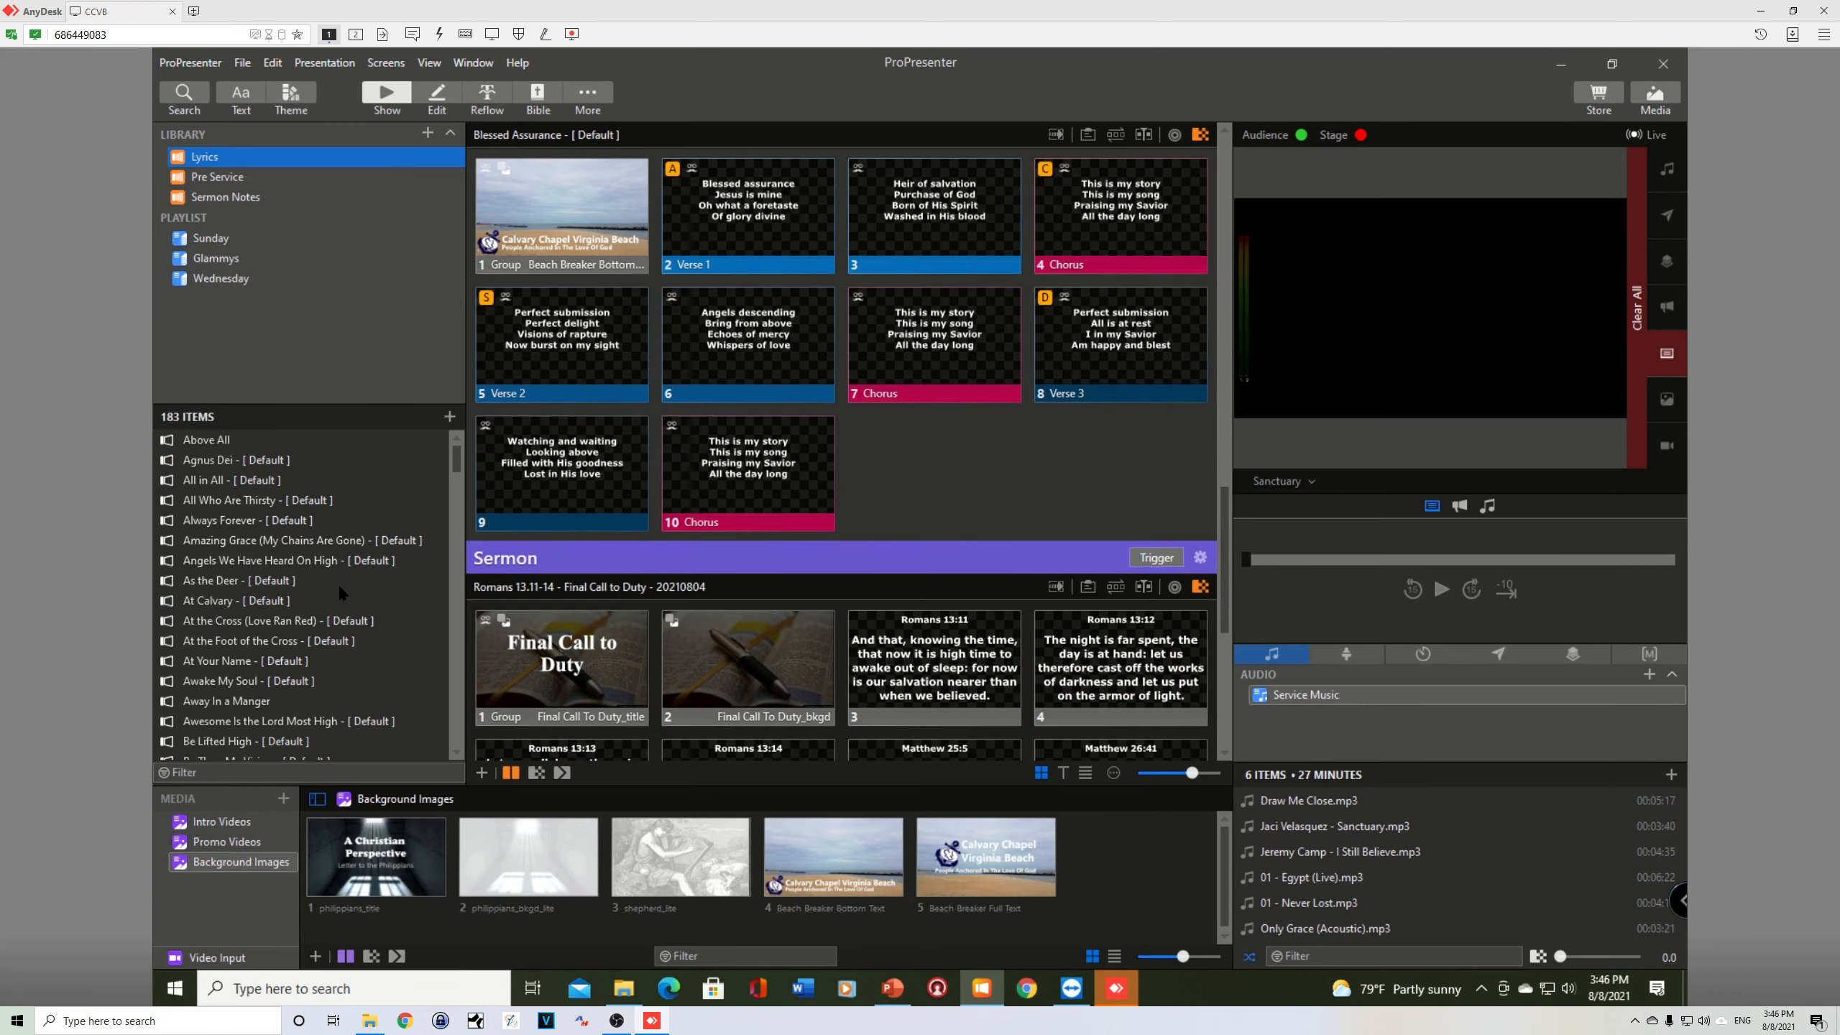
Step: Add Tremble to the Wednesday playlist and place it after Blessed Assurance in the Worship section
left_click_drag(457, 458, 453, 715)
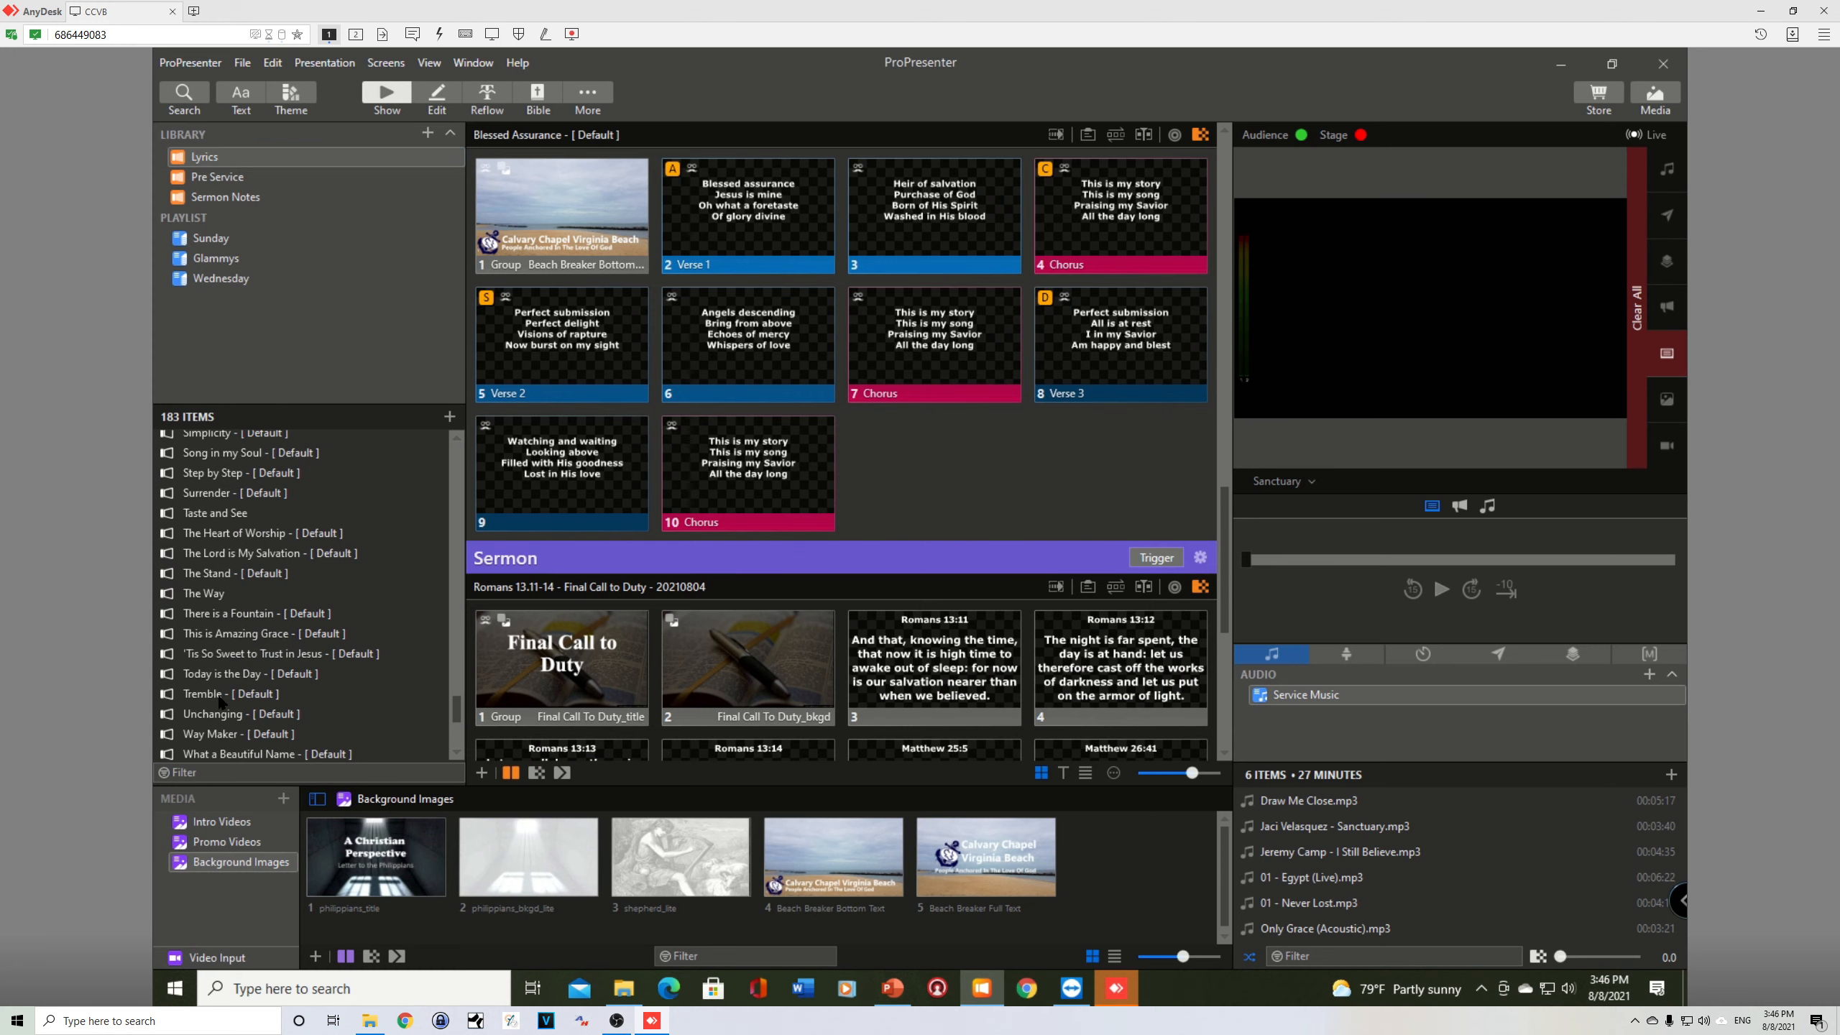
left_click_drag(220, 700, 240, 285)
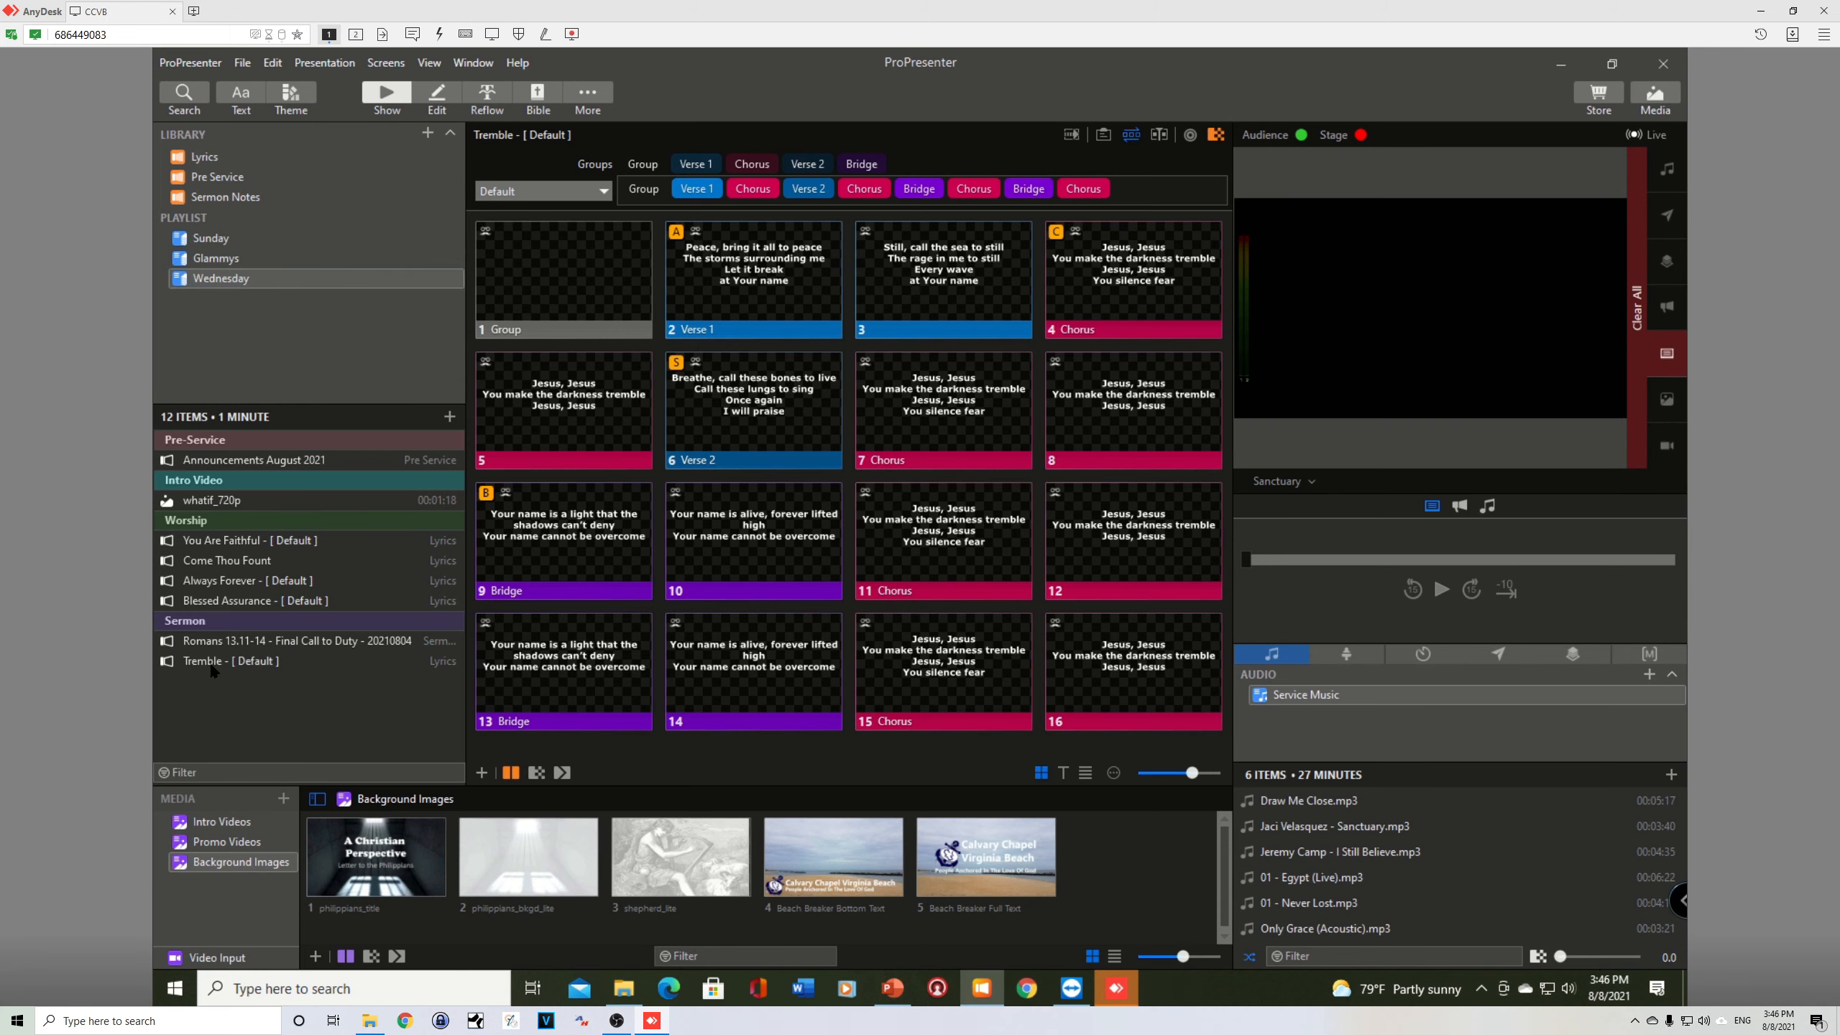
left_click(242, 662)
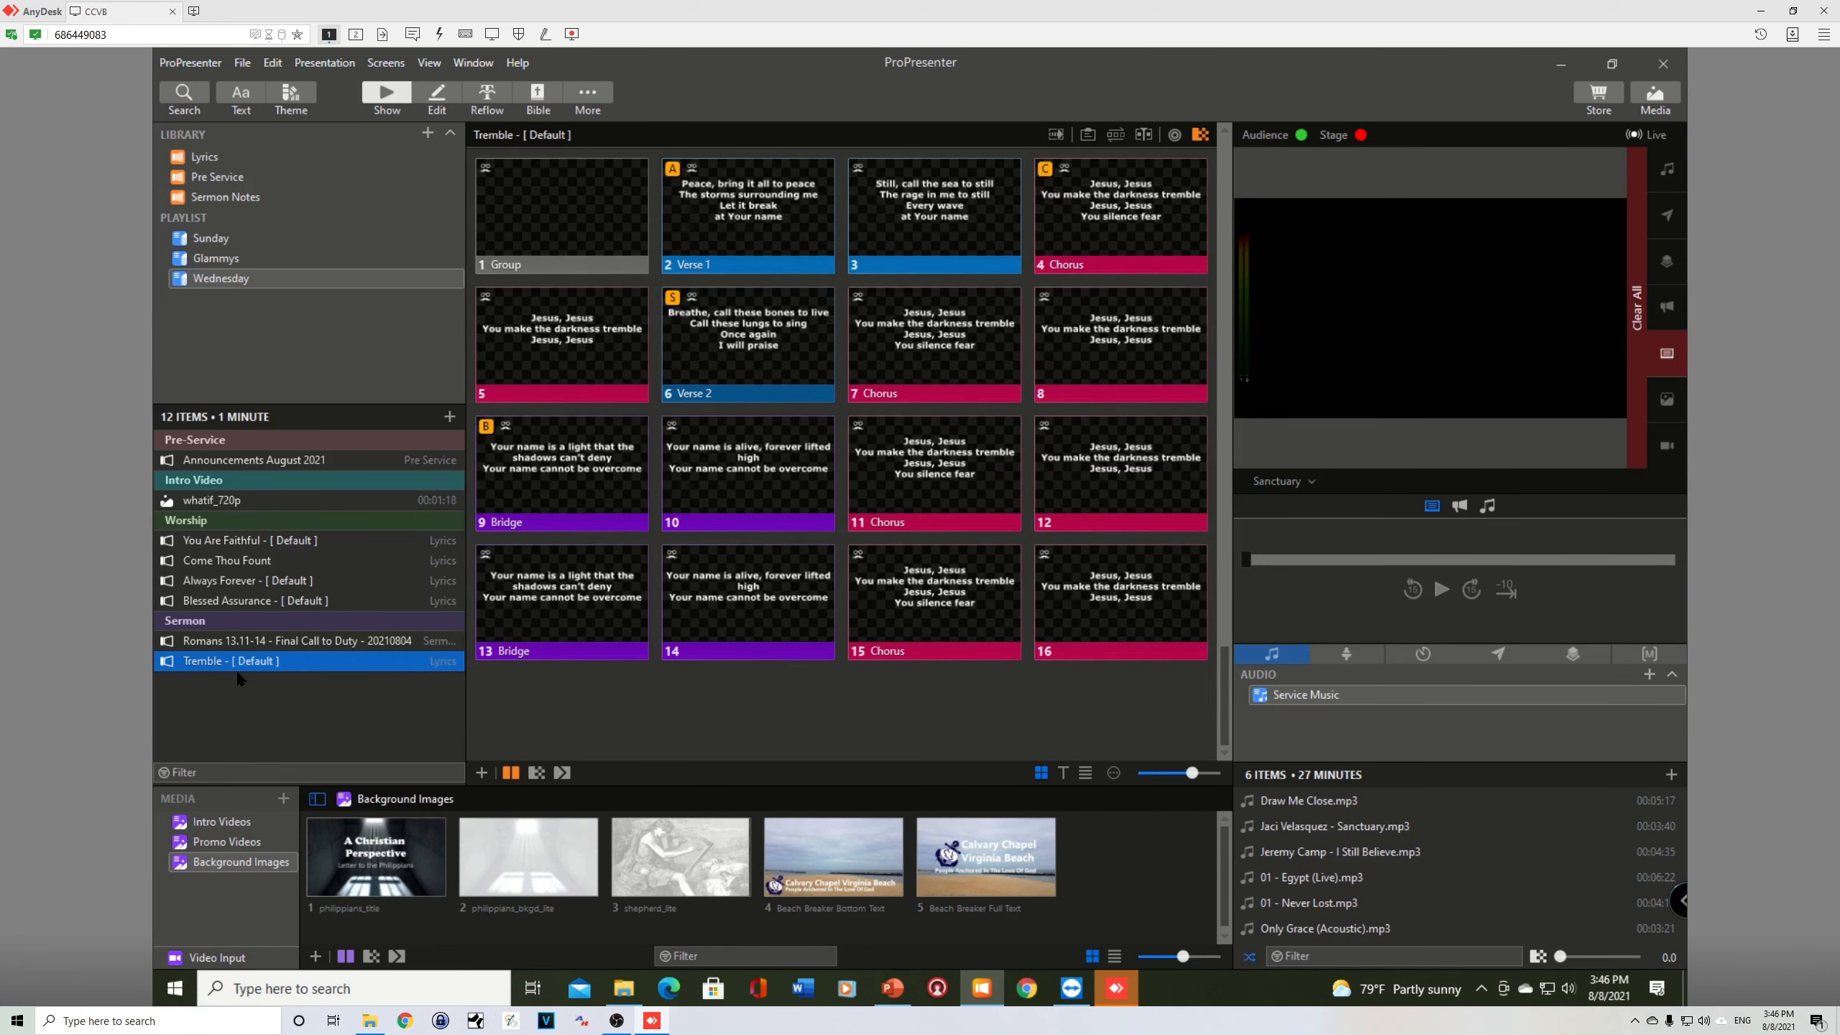
mouse_move(242, 640)
left_mouse_down()
mouse_move(242, 614)
mouse_move(230, 680)
mouse_move(233, 611)
left_mouse_up()
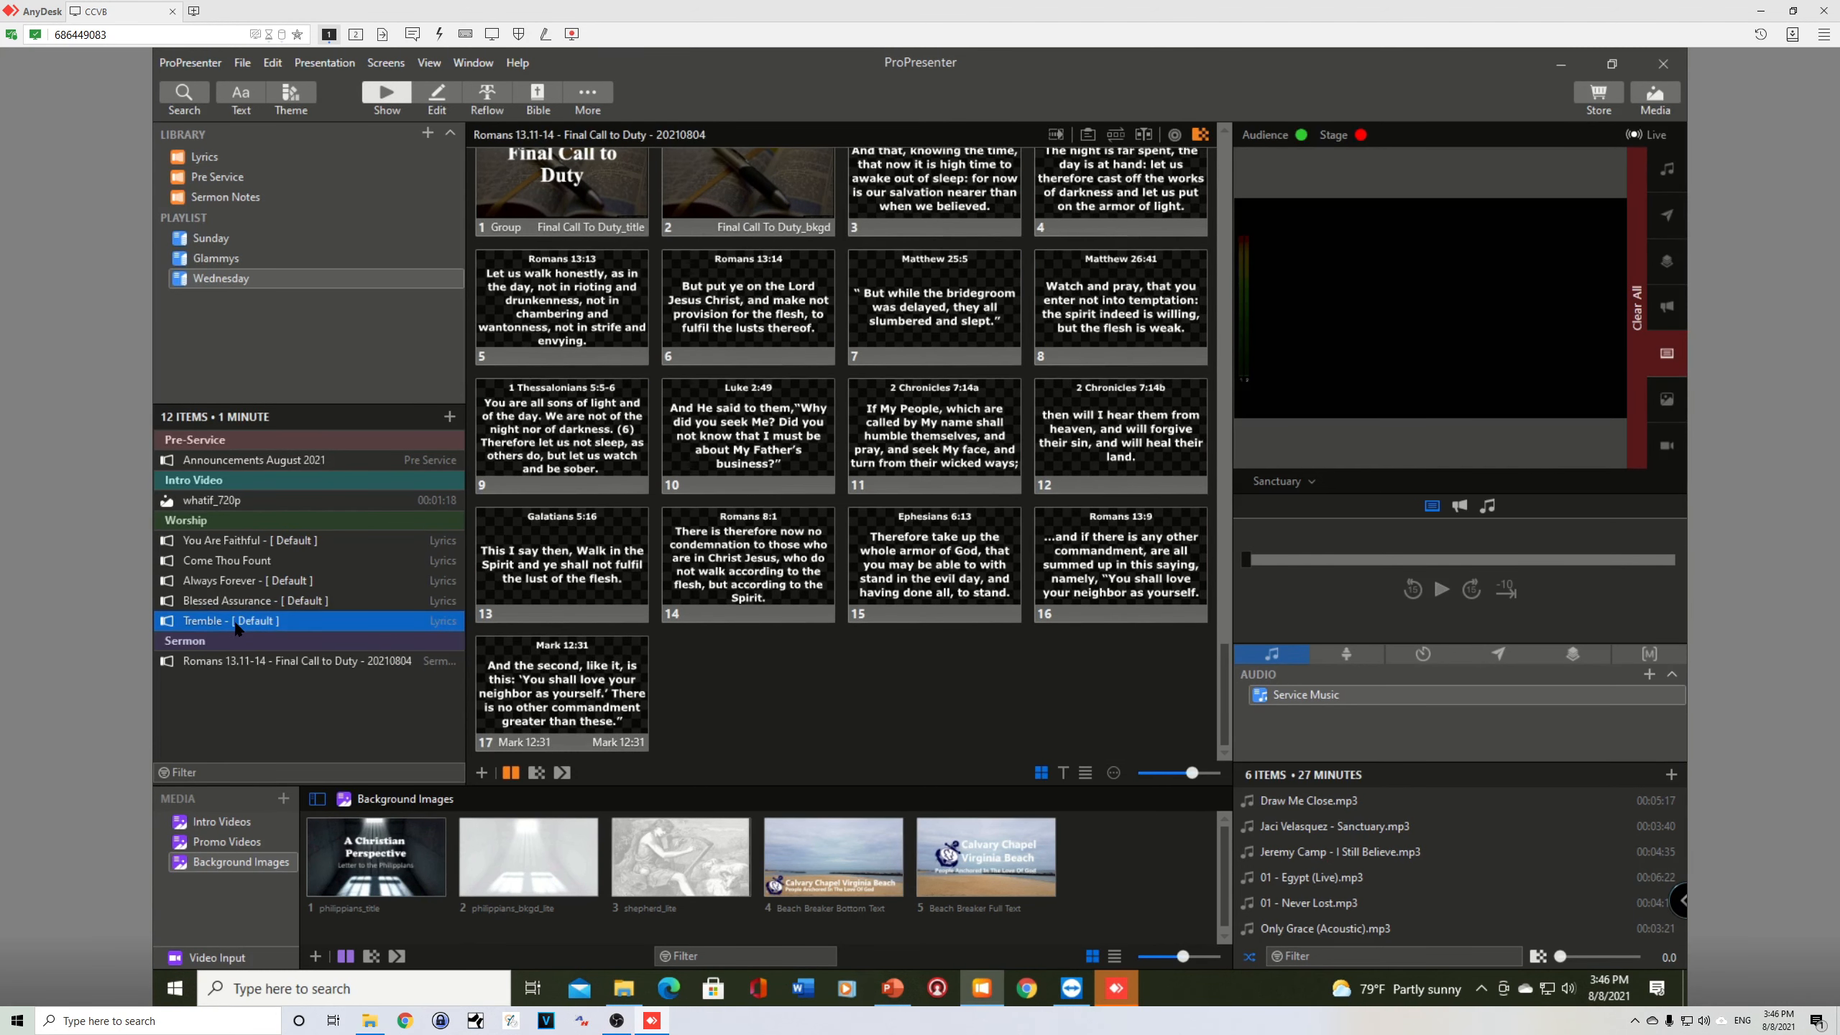
scroll(831, 503, "up", 5)
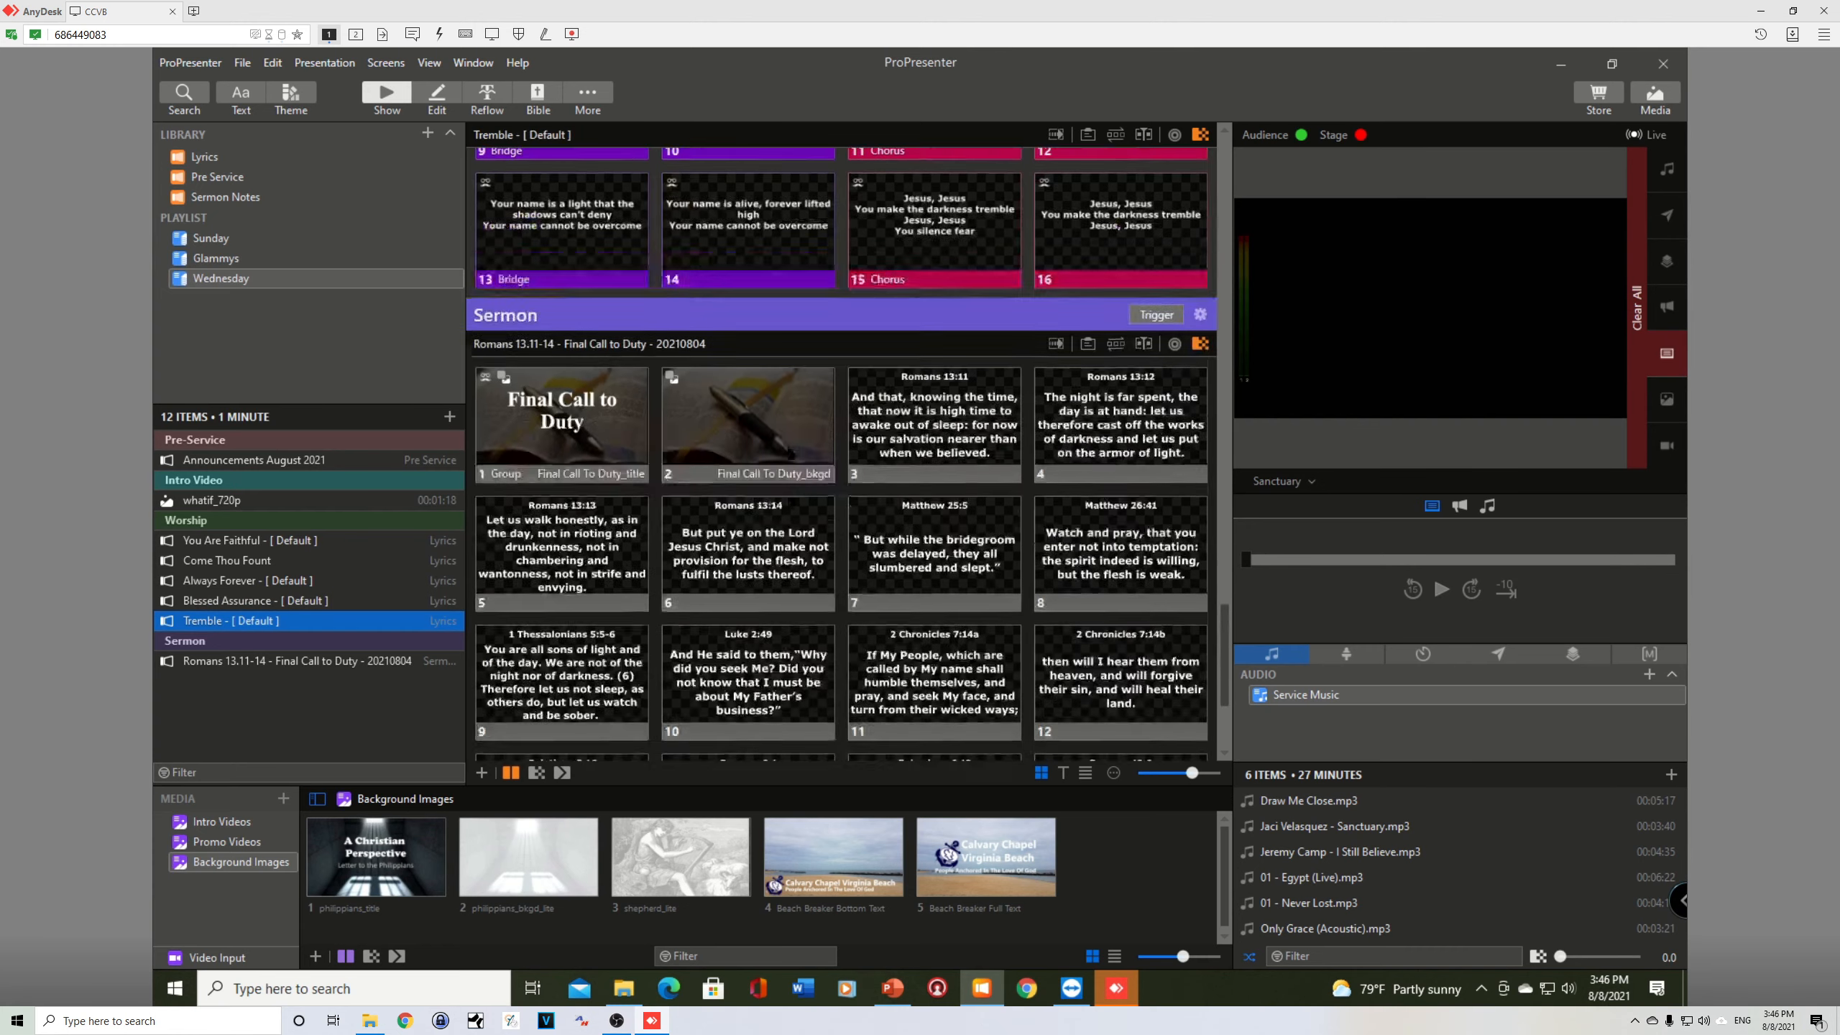
scroll(832, 503, "up", 2)
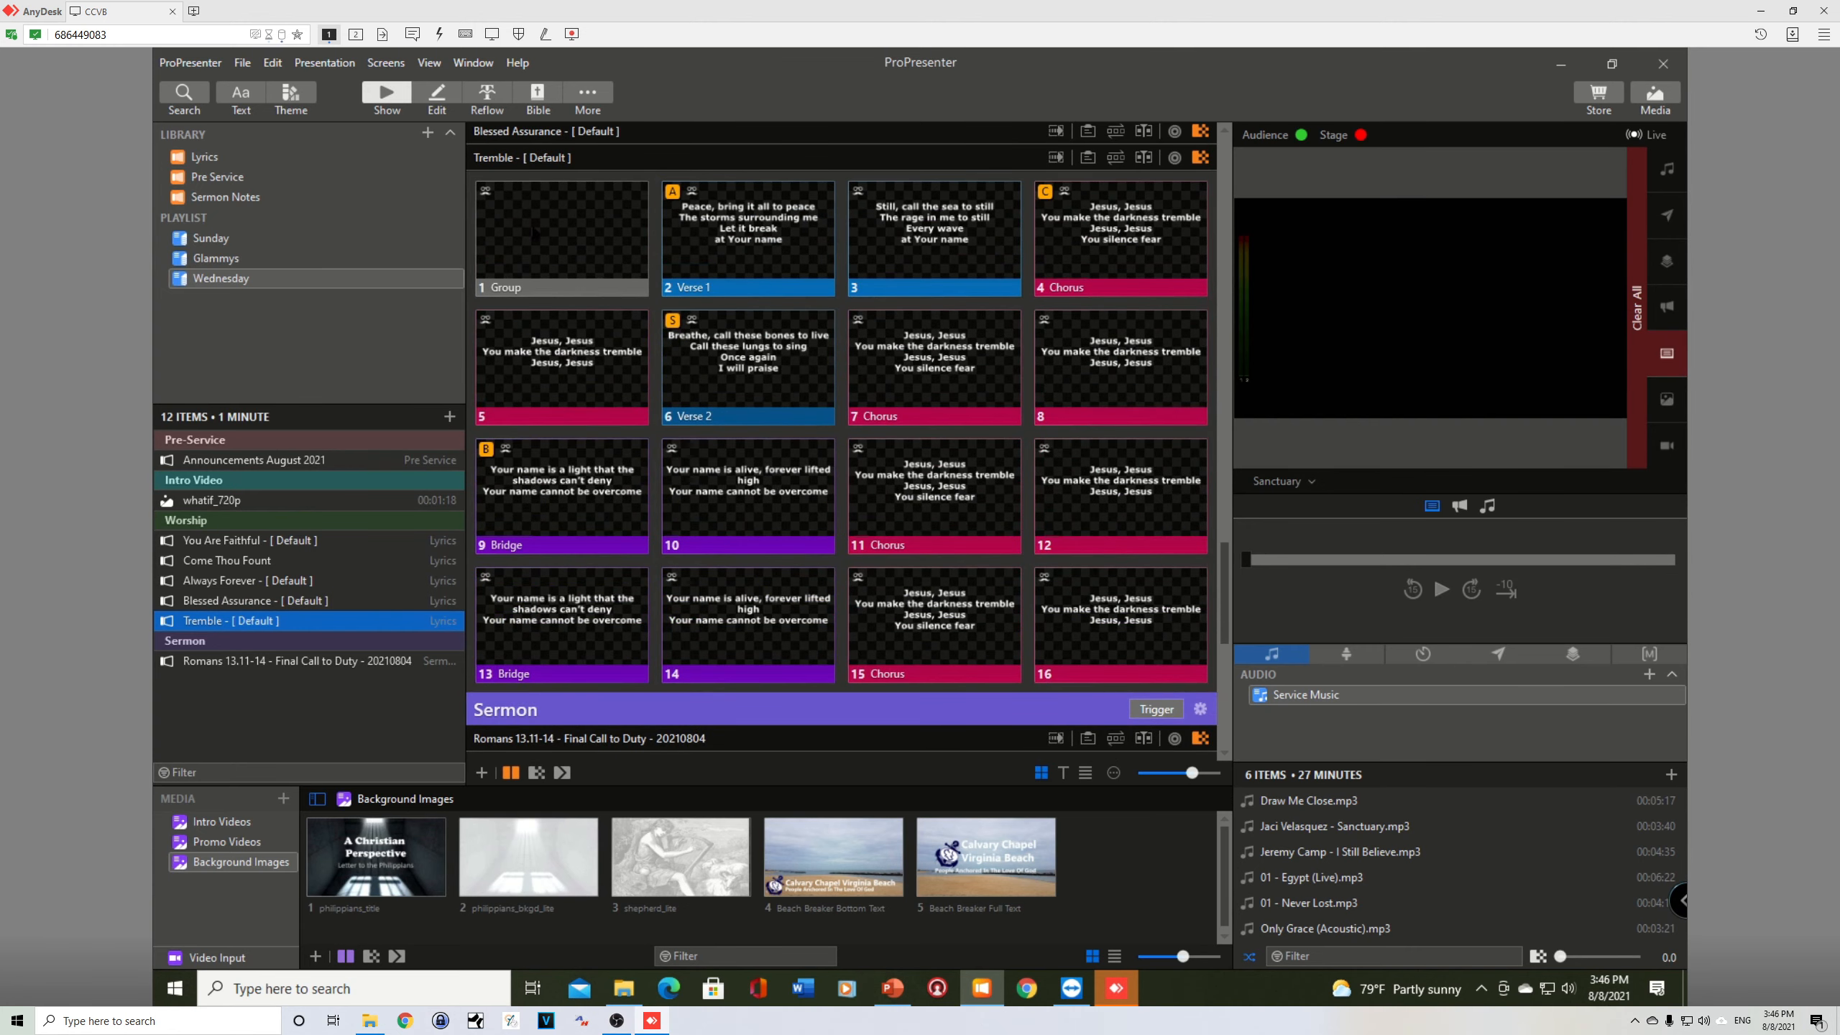
Step: Show Tremble's blank first slide, and look through the ProPresenter media Assets folder in File Explorer
left_click(527, 241)
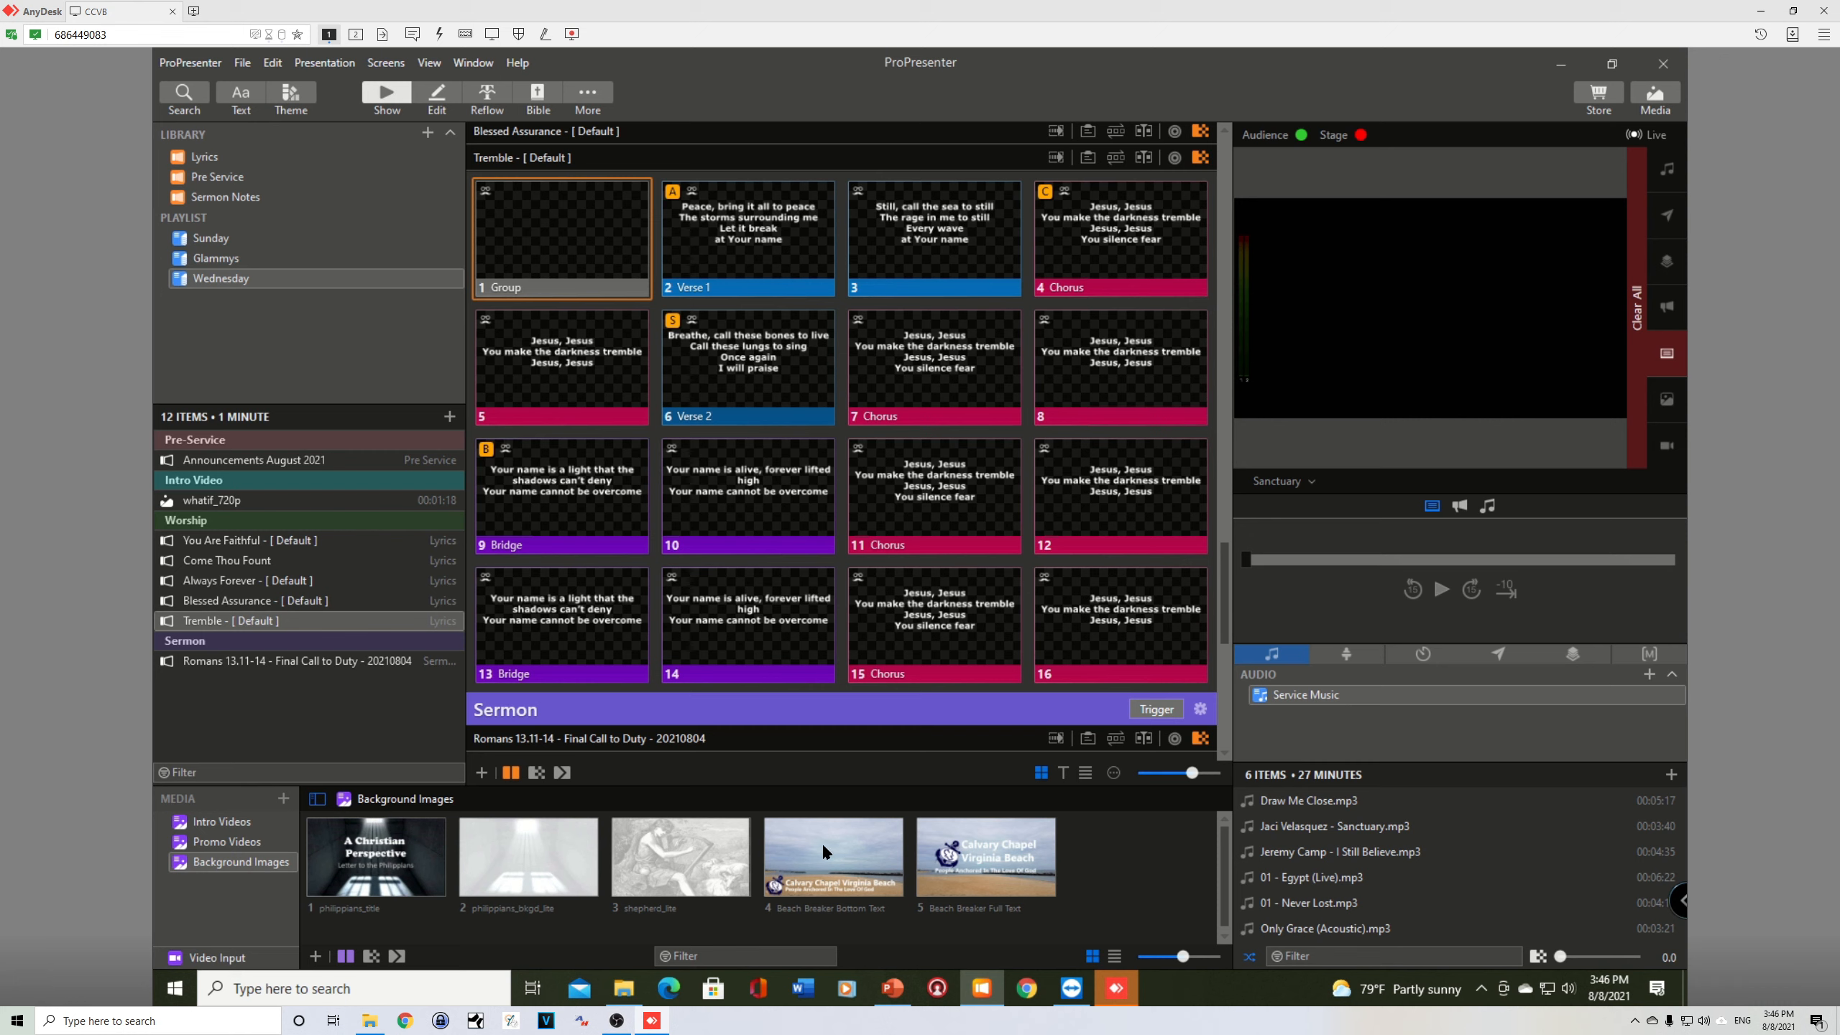
left_click(631, 989)
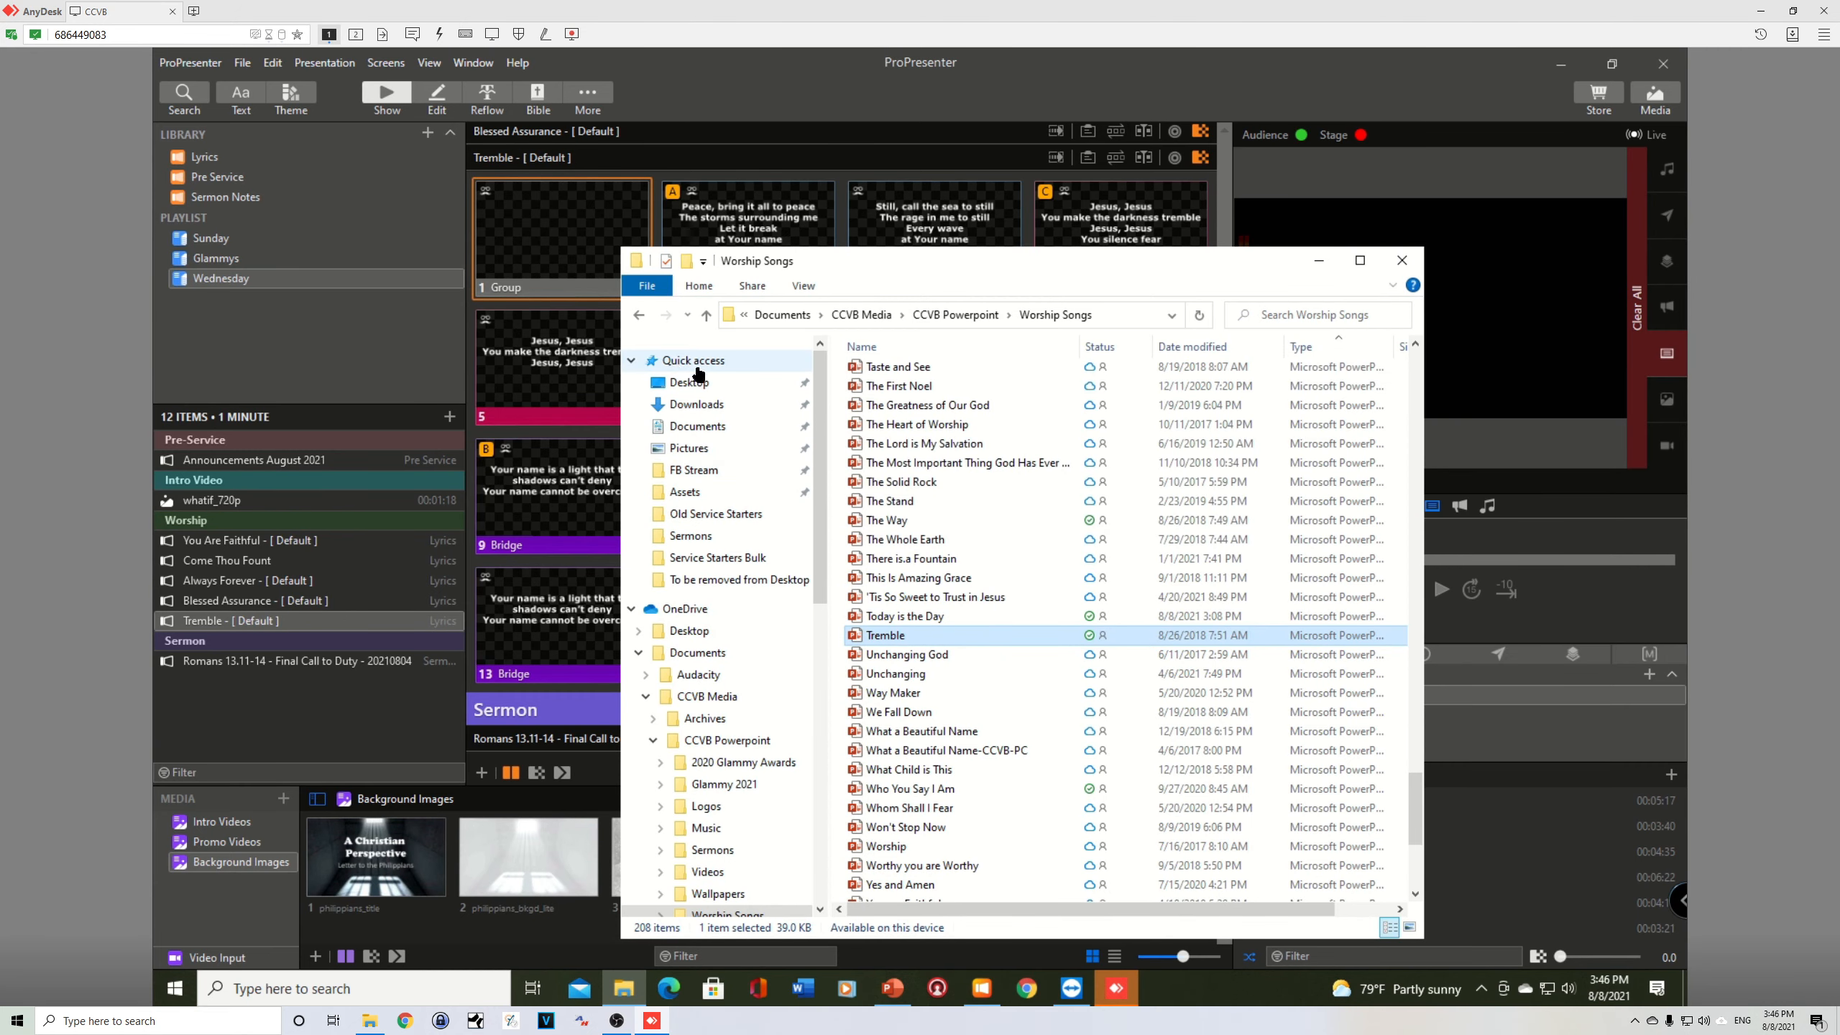
left_click(682, 494)
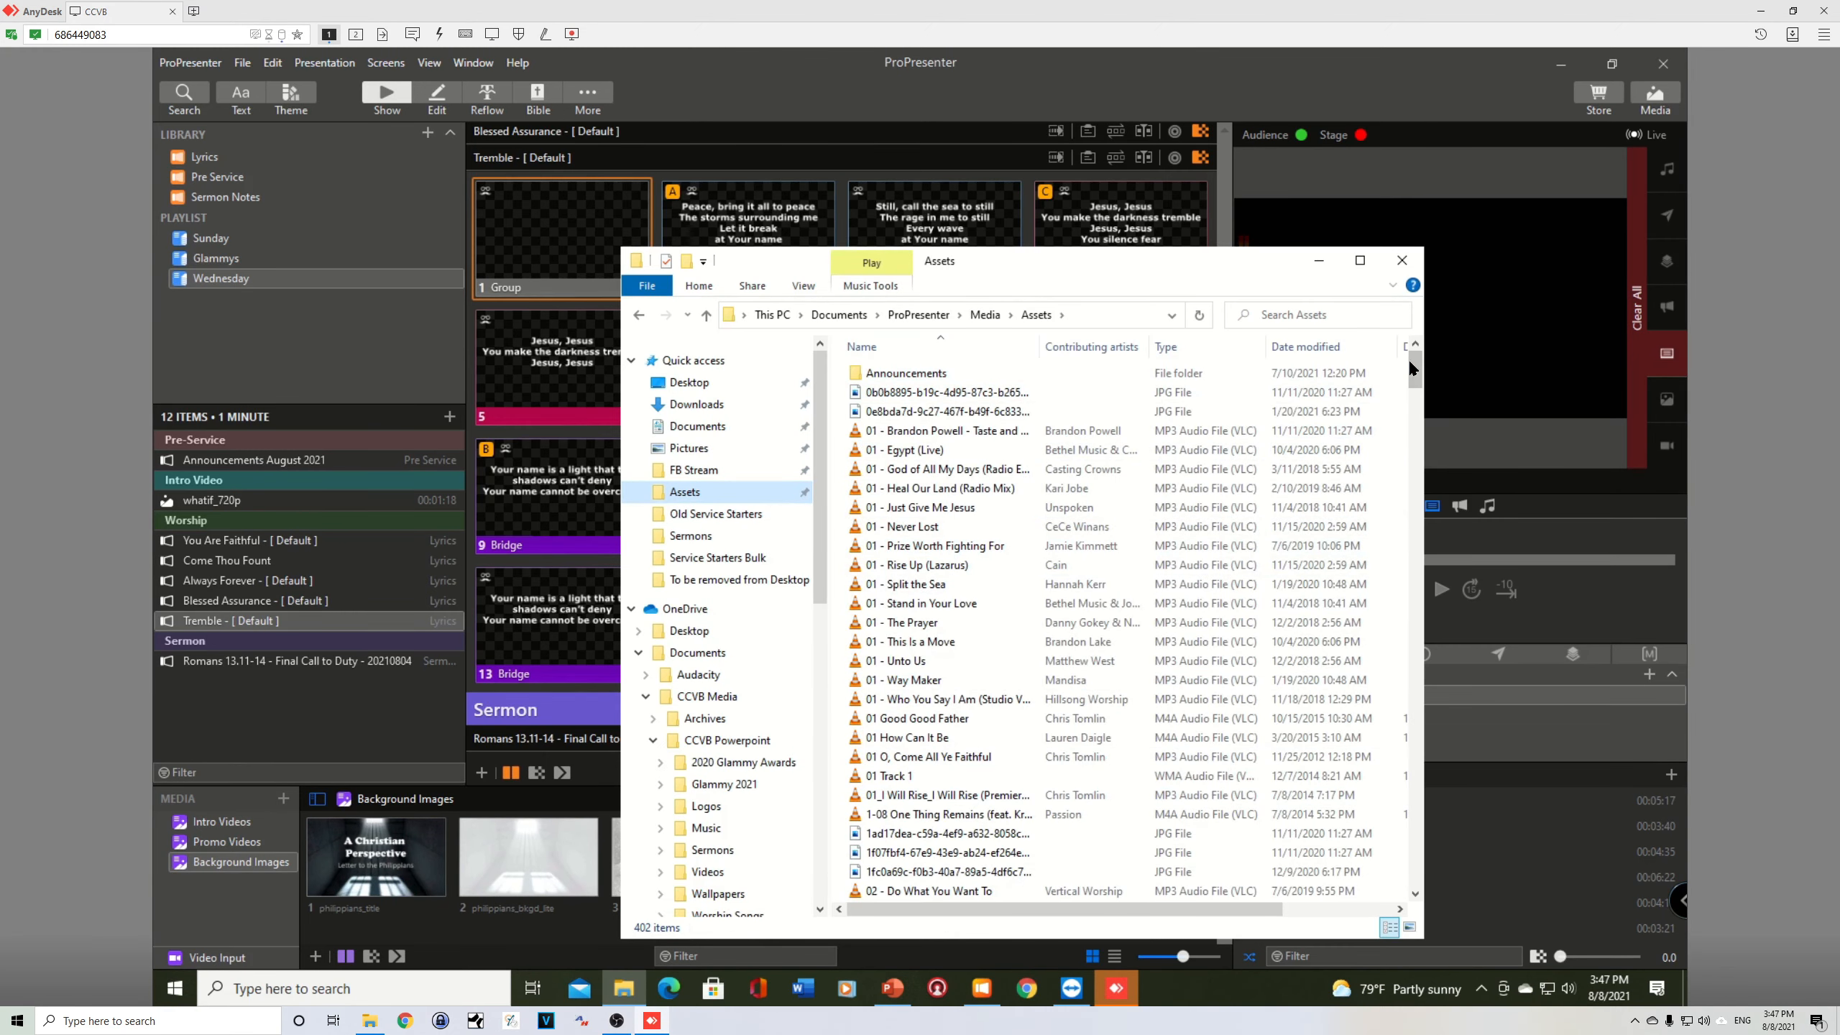
left_click_drag(1414, 366, 1396, 663)
left_click(1058, 82)
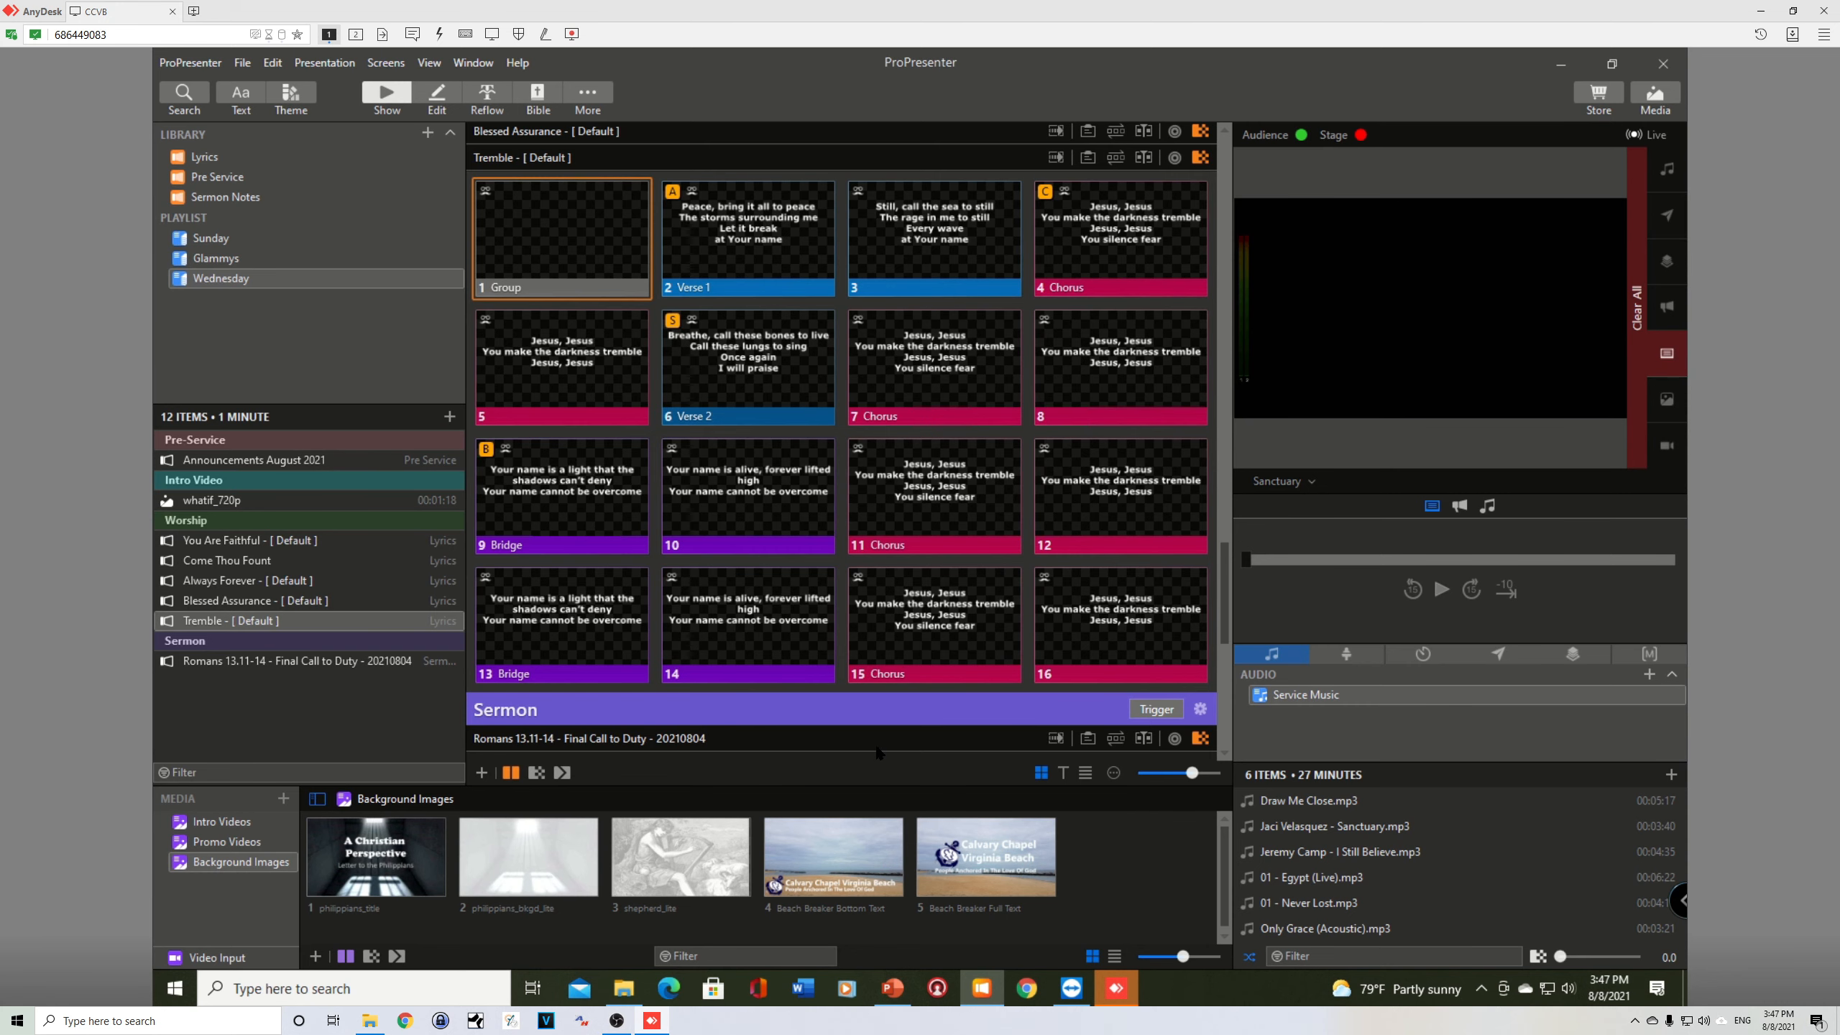
Step: Apply the Beach Breaker Bottom Text background to Tremble's blank first slide and play slides 2 to 4 in the Sanctuary preview
left_click(832, 851)
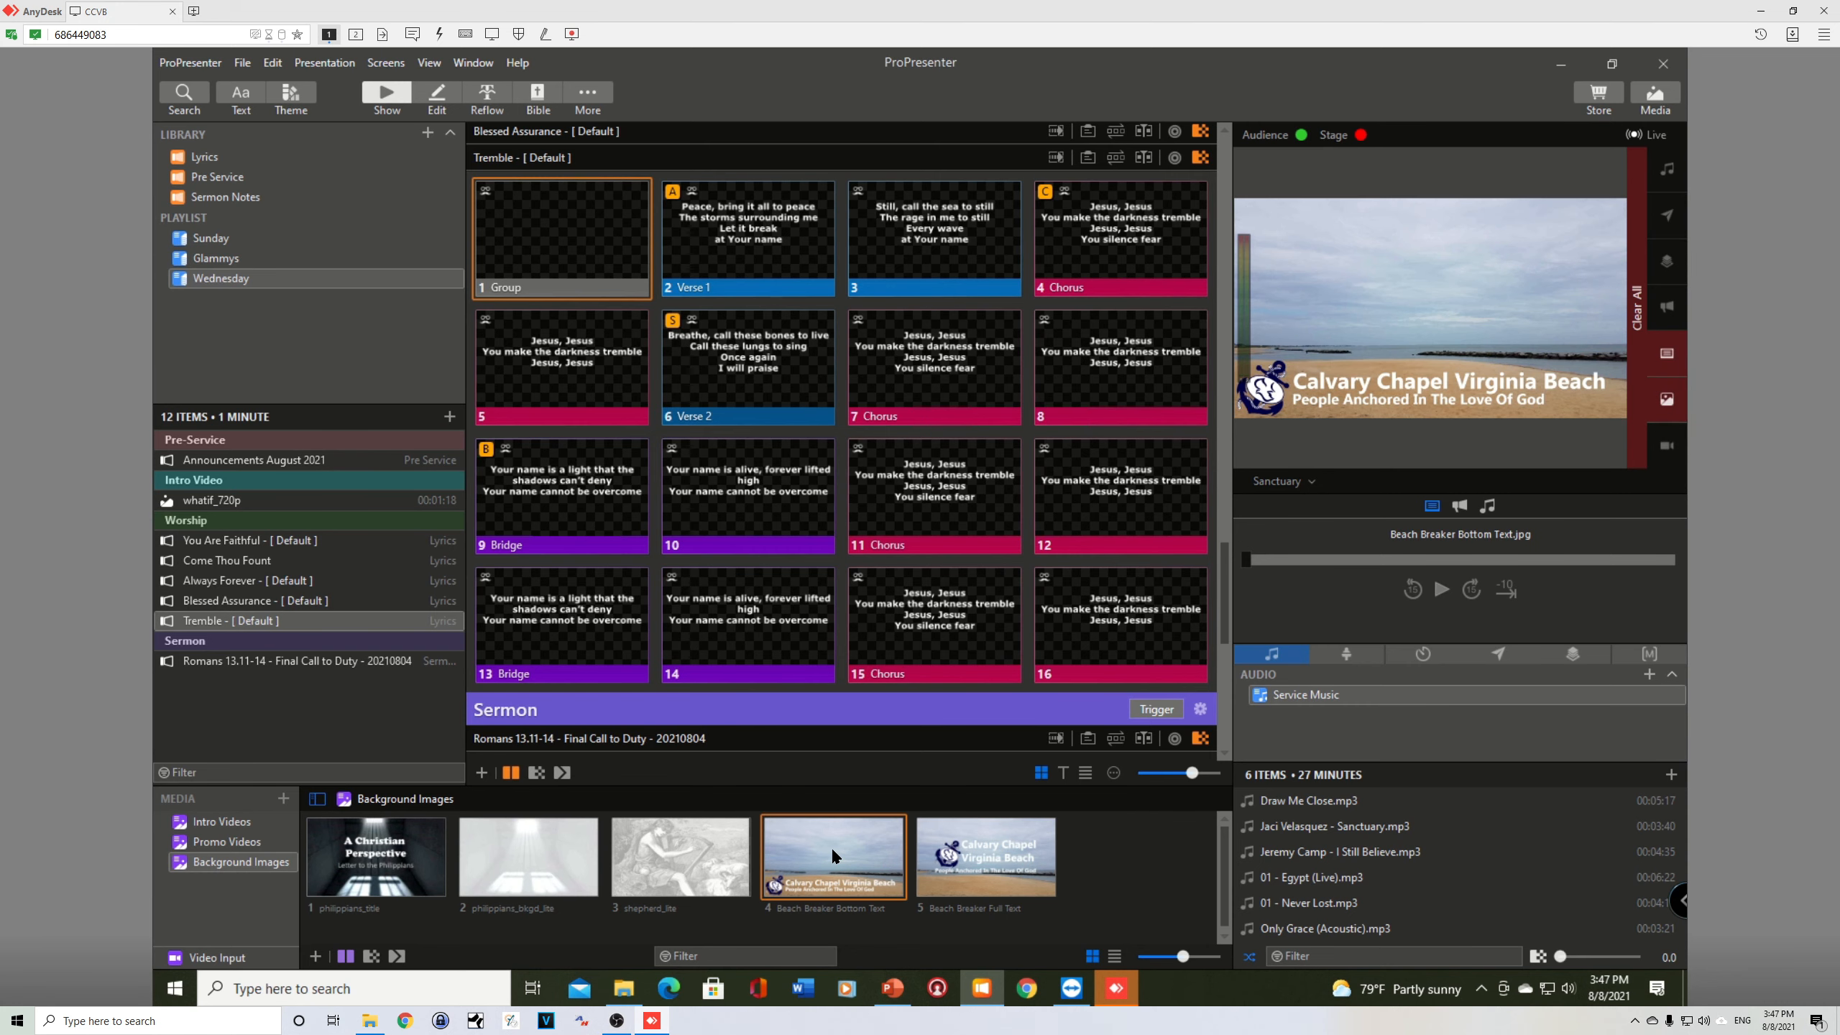
left_click_drag(832, 850, 584, 279)
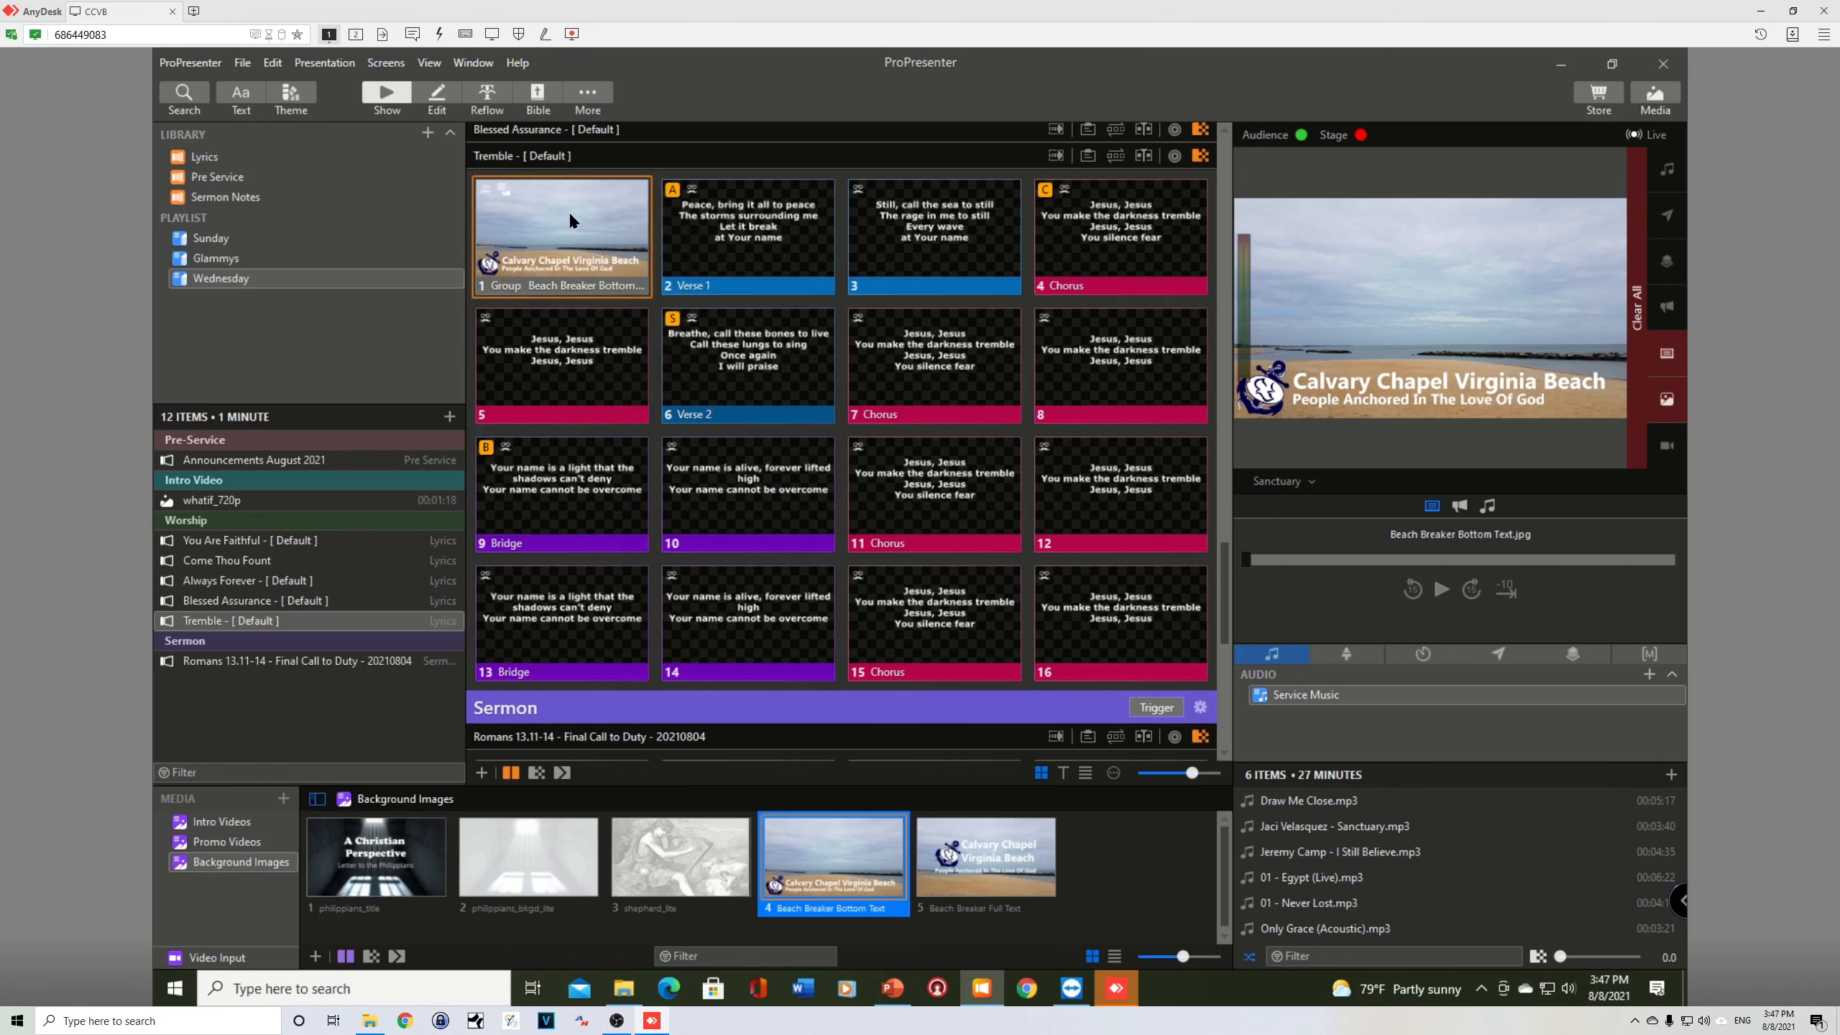
left_click(744, 232)
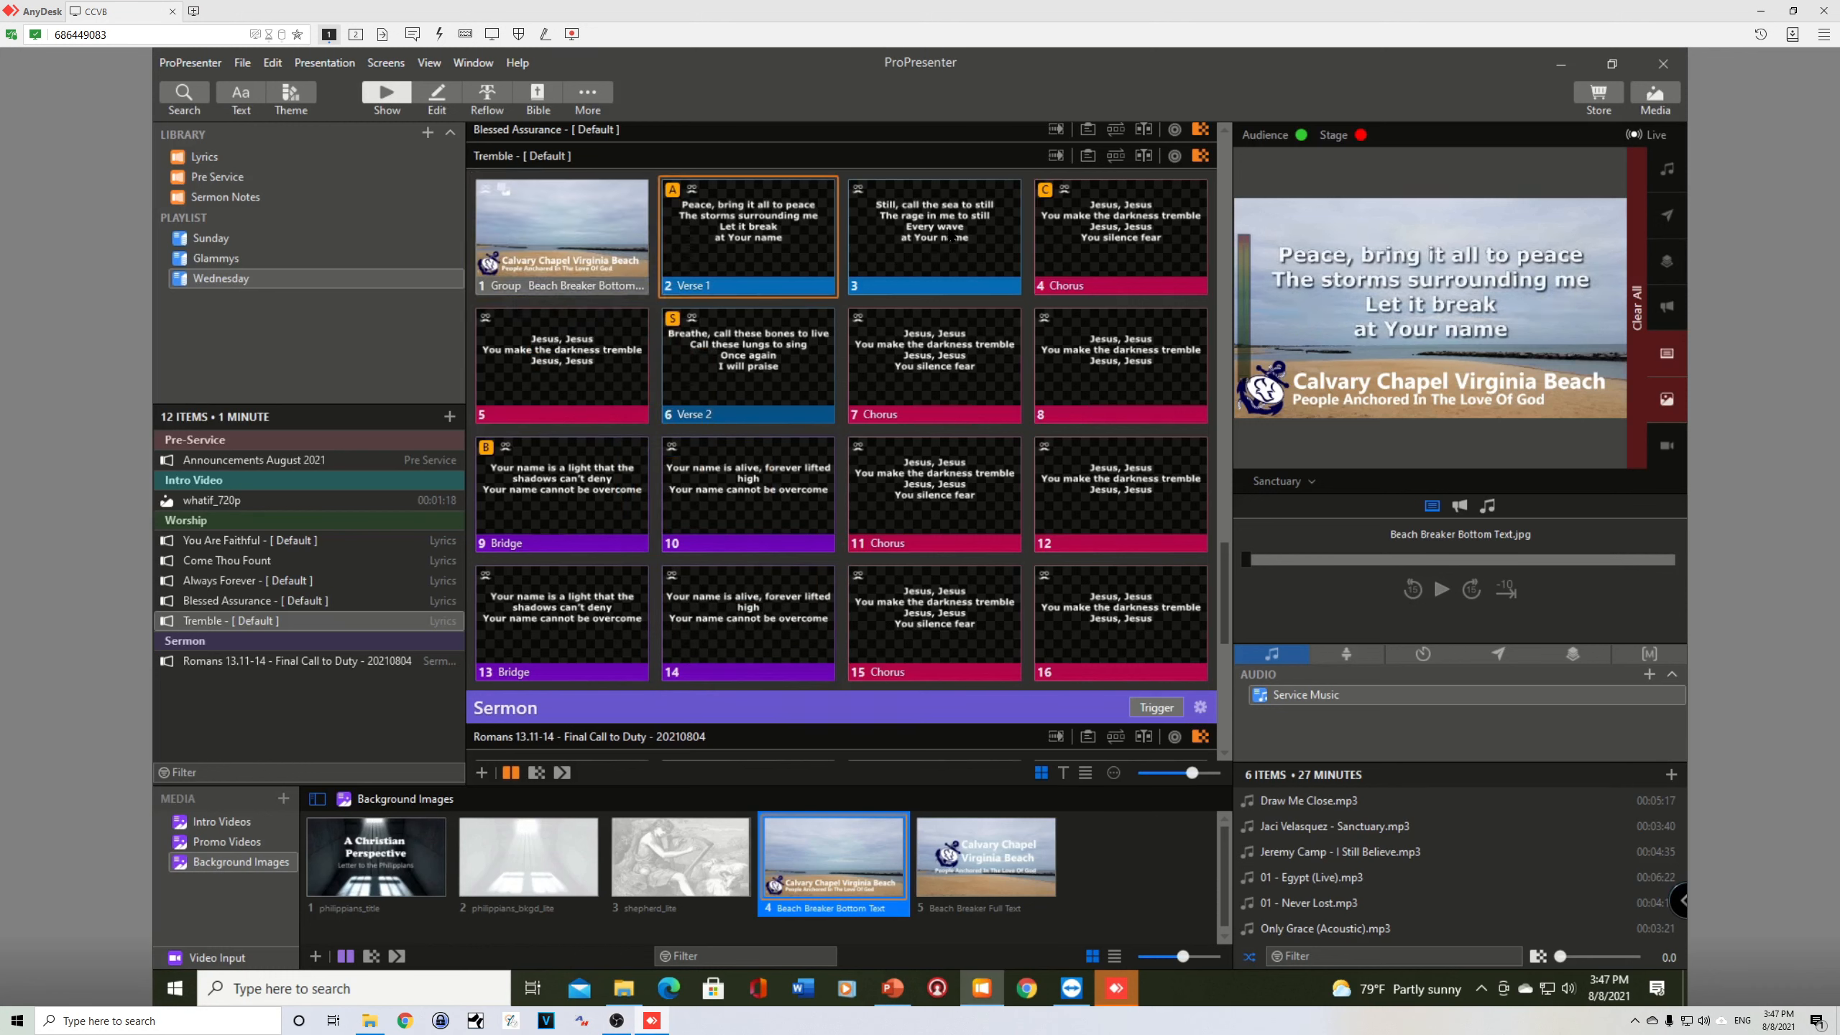
left_click(934, 233)
left_click(1117, 236)
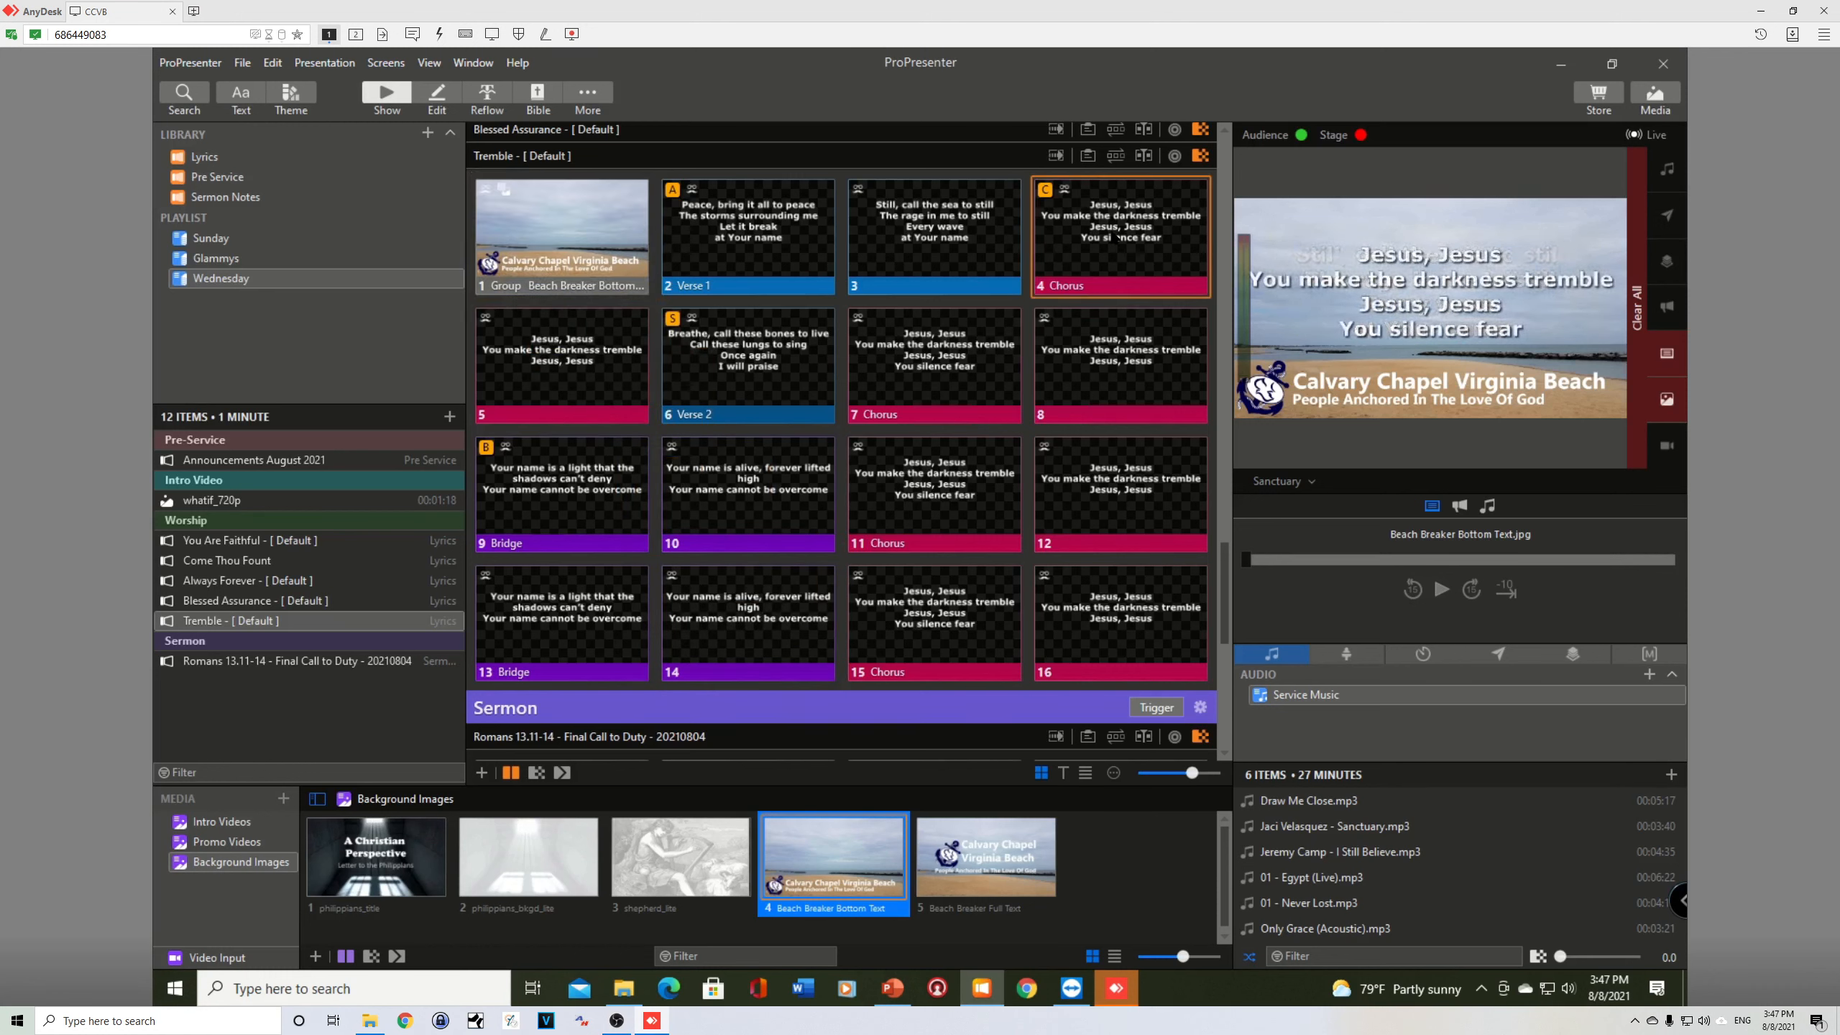
Step: Switch the output preview to Live Stream and play Tremble's slides 5 to 8, finishing on the first slide
left_click(1280, 484)
left_click(1270, 544)
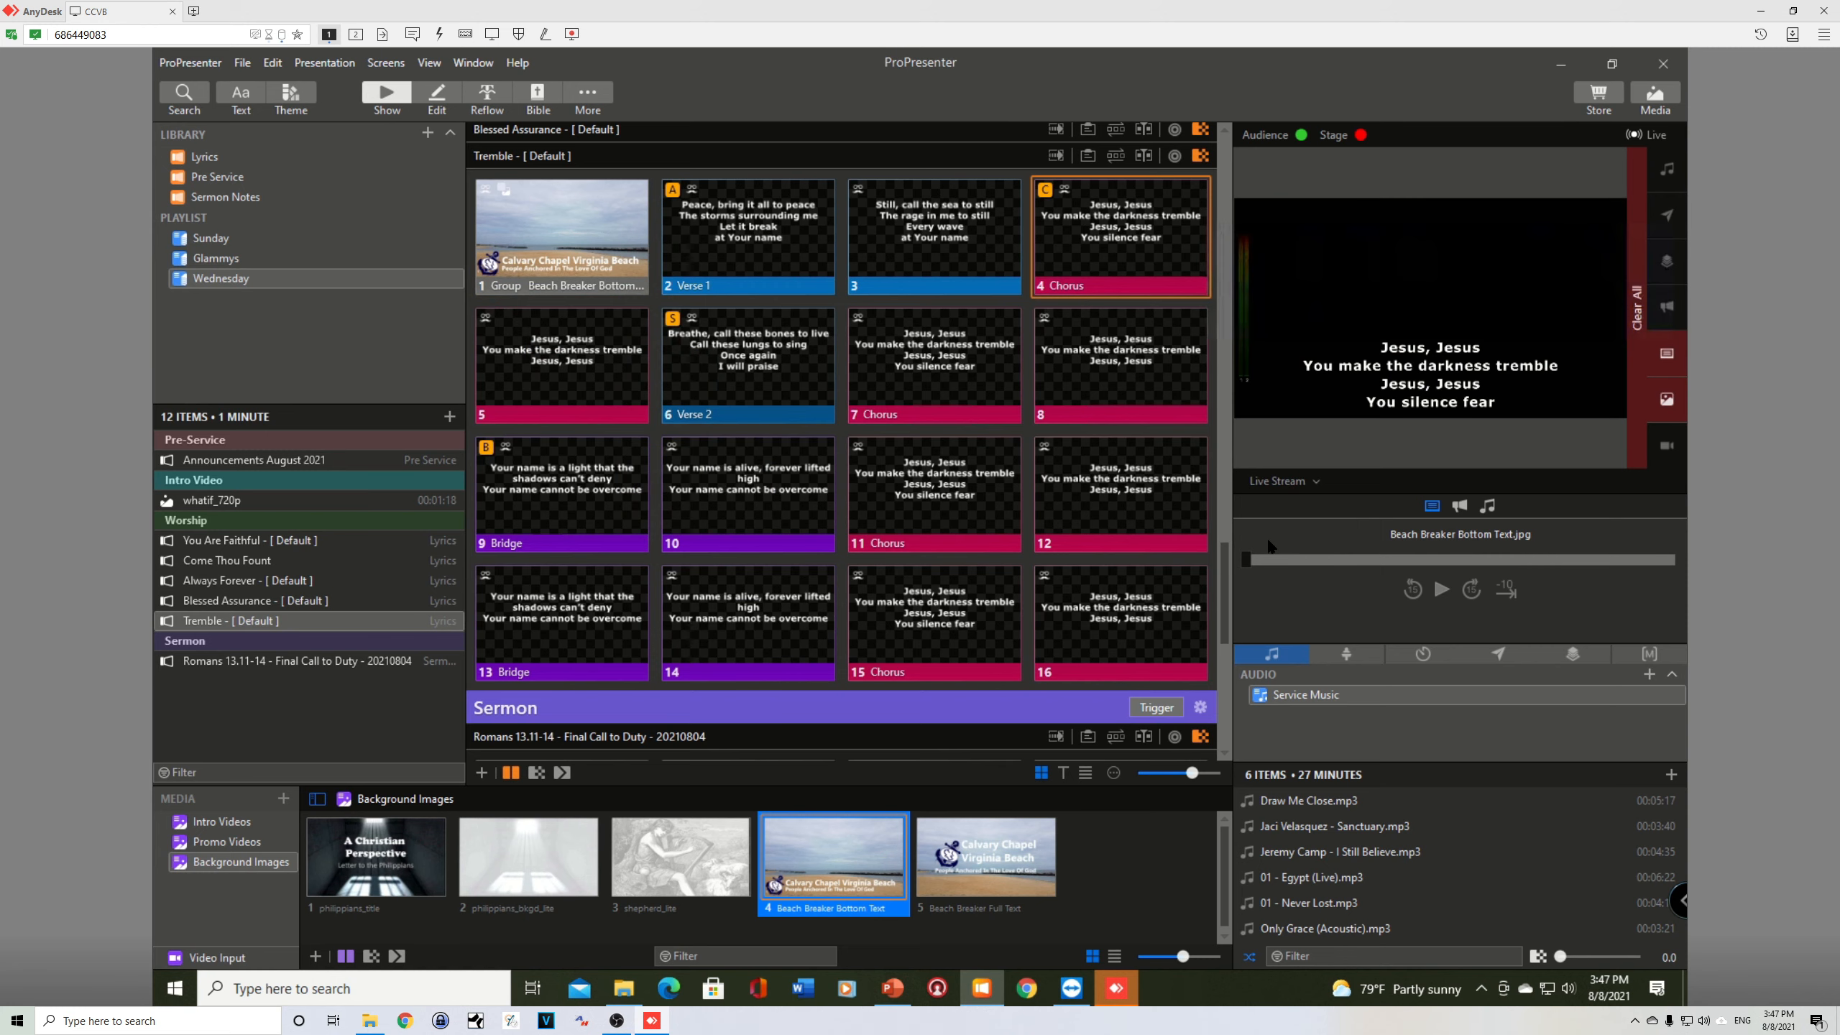
left_click(547, 389)
left_click(746, 384)
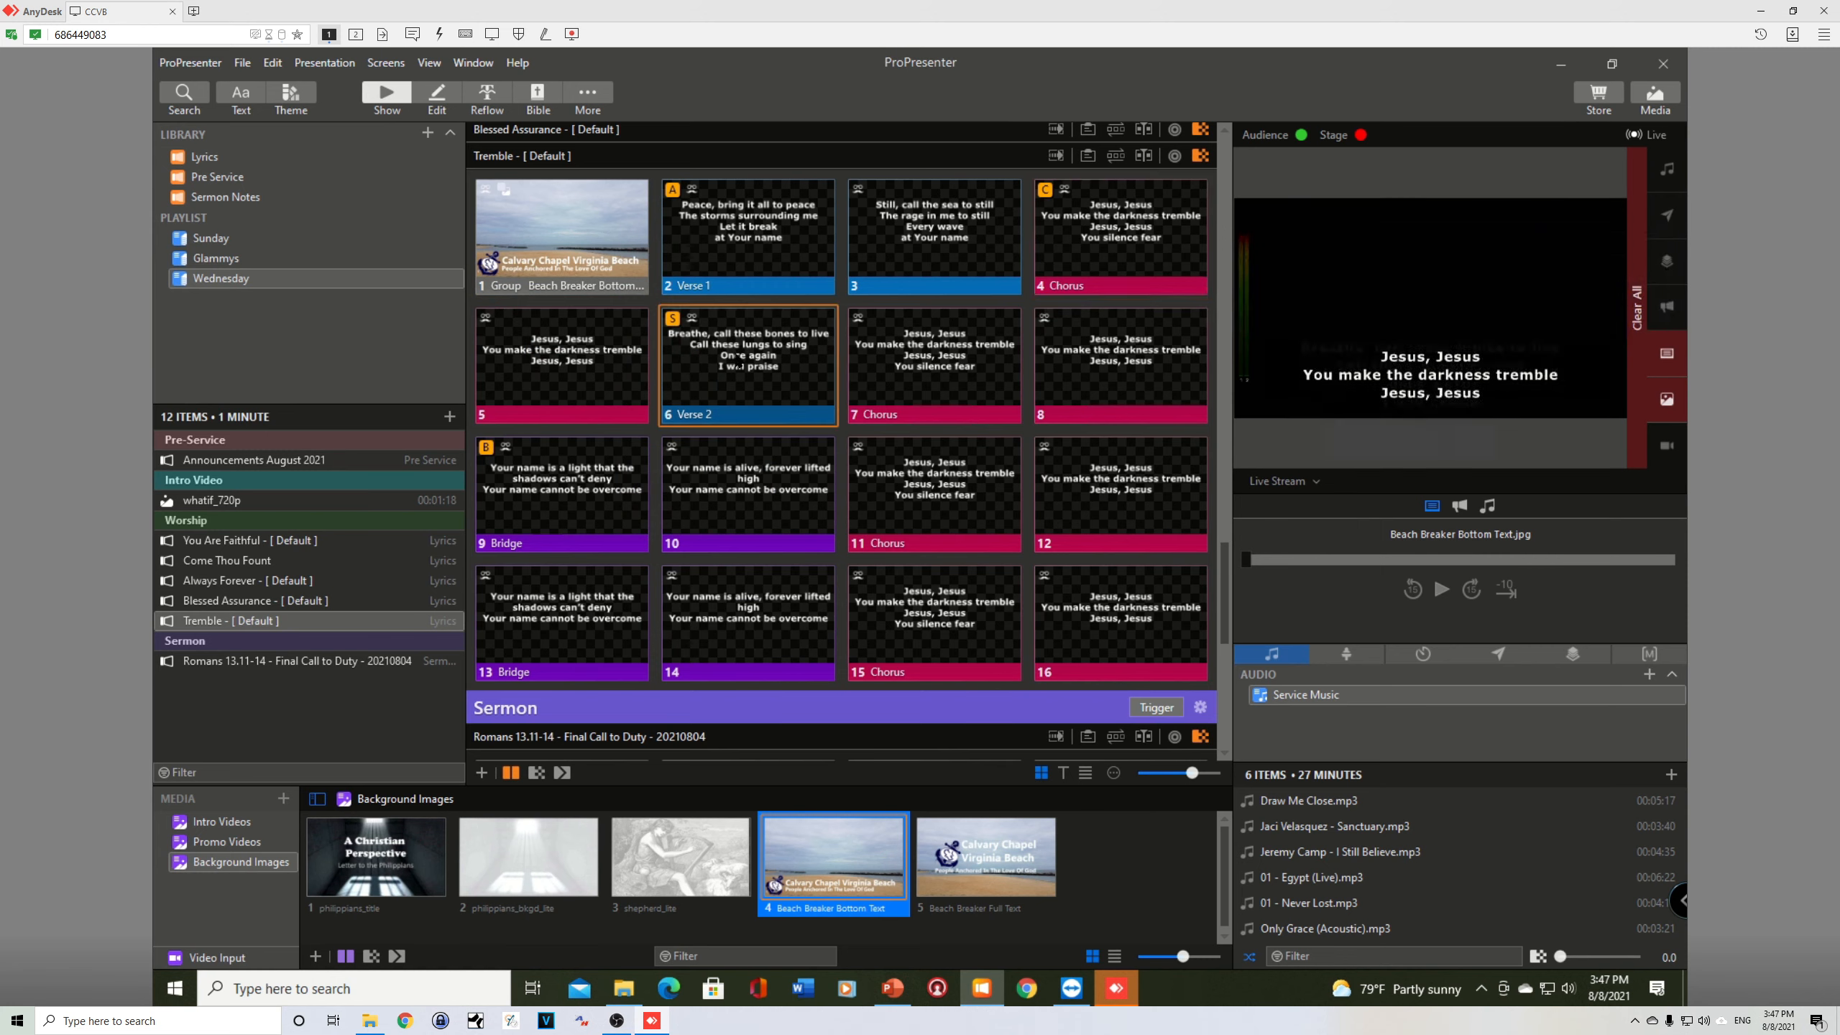
left_click(935, 362)
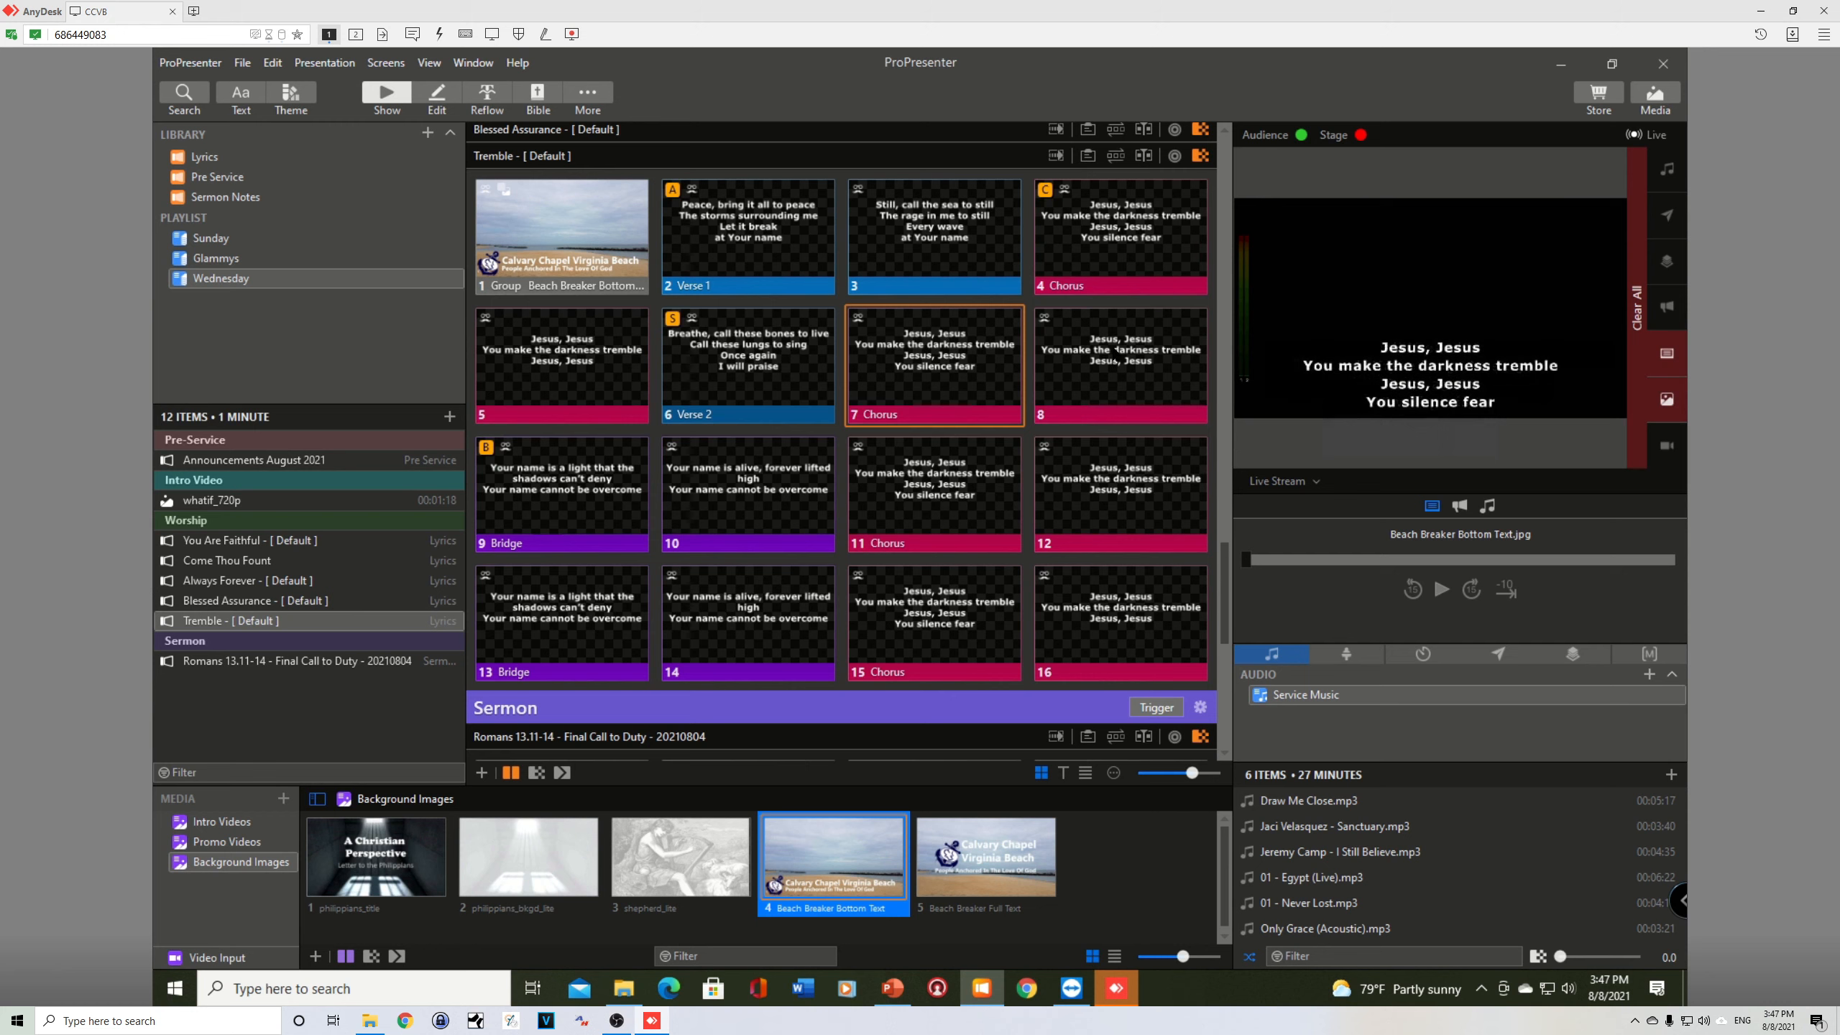
left_click(1106, 349)
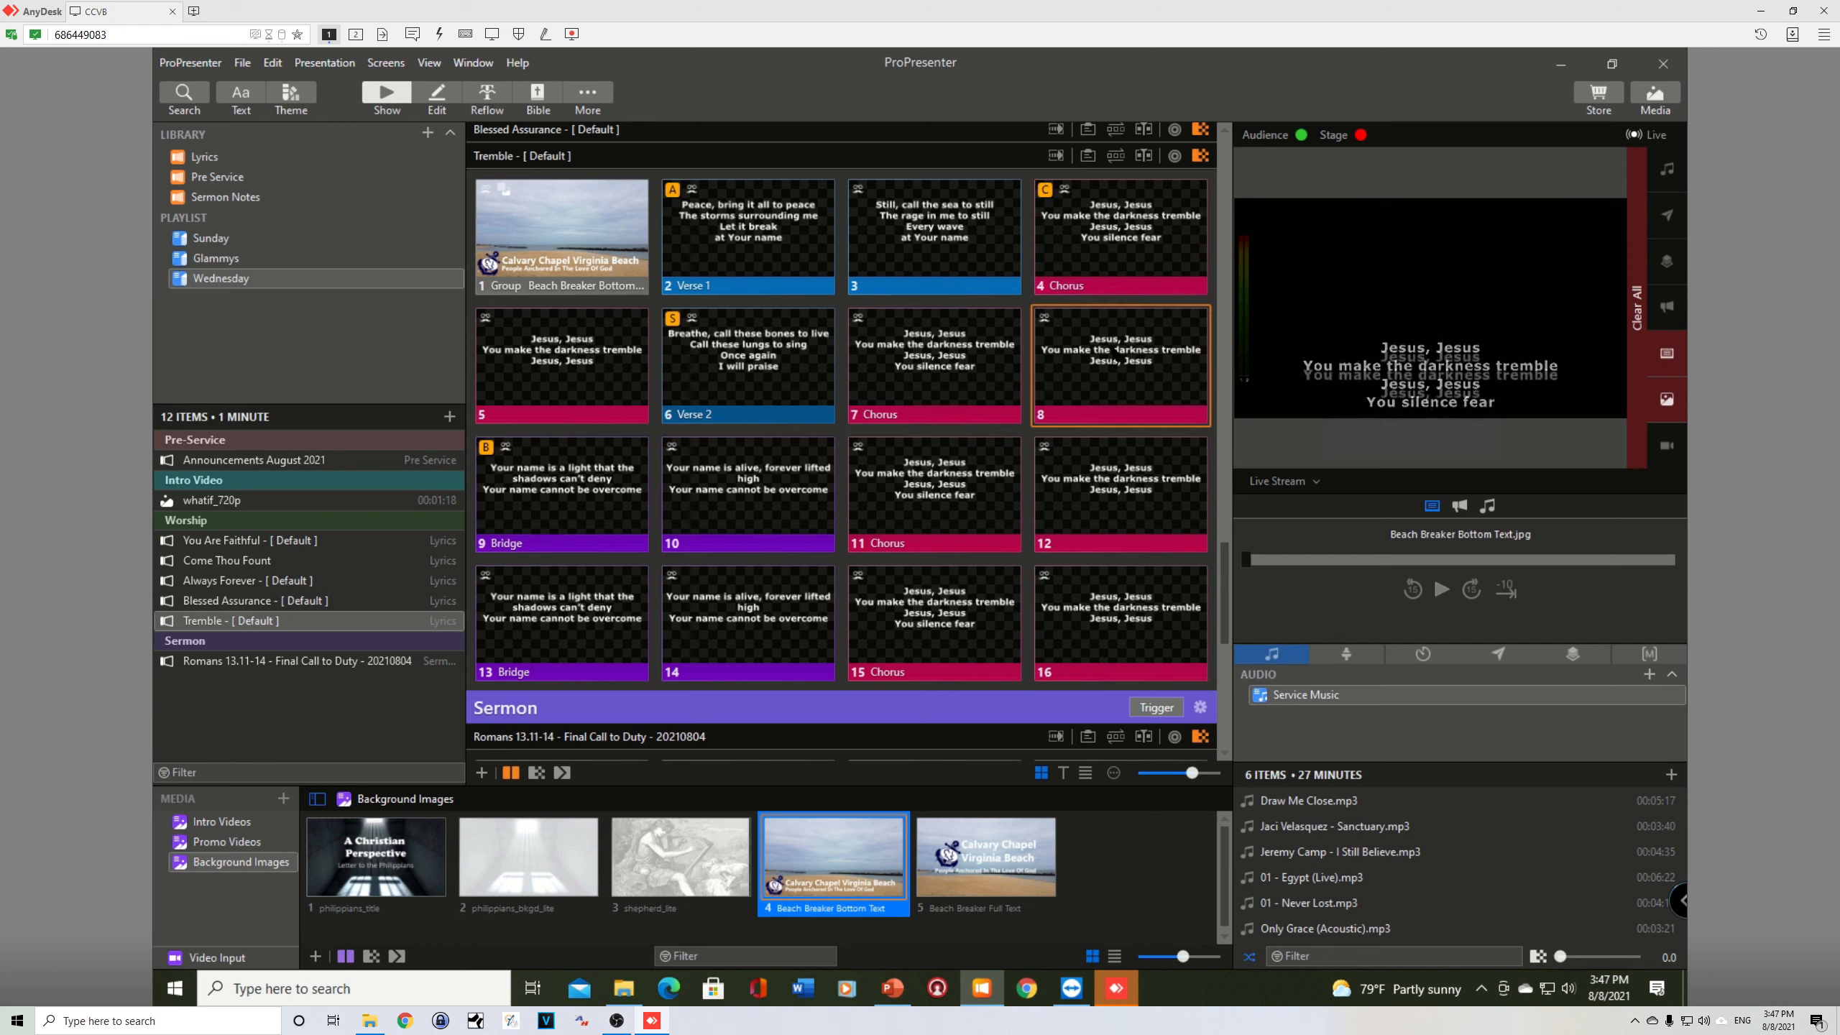
left_click(565, 231)
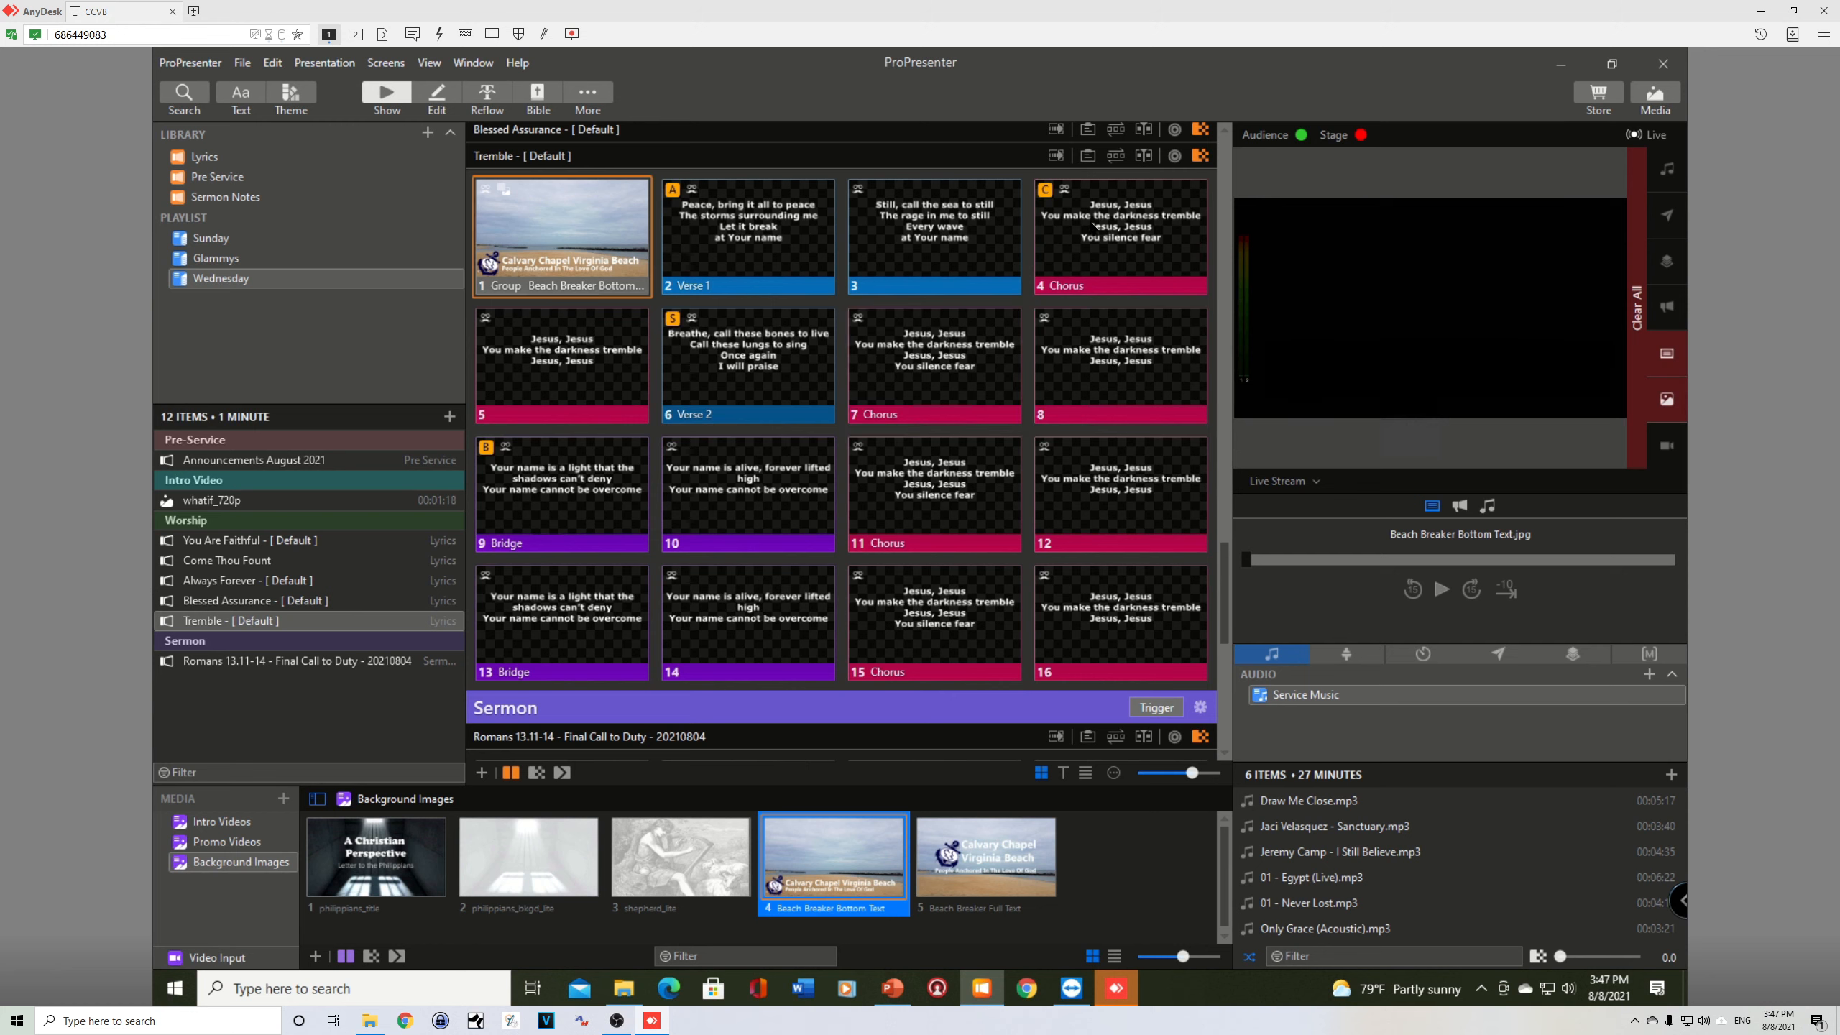